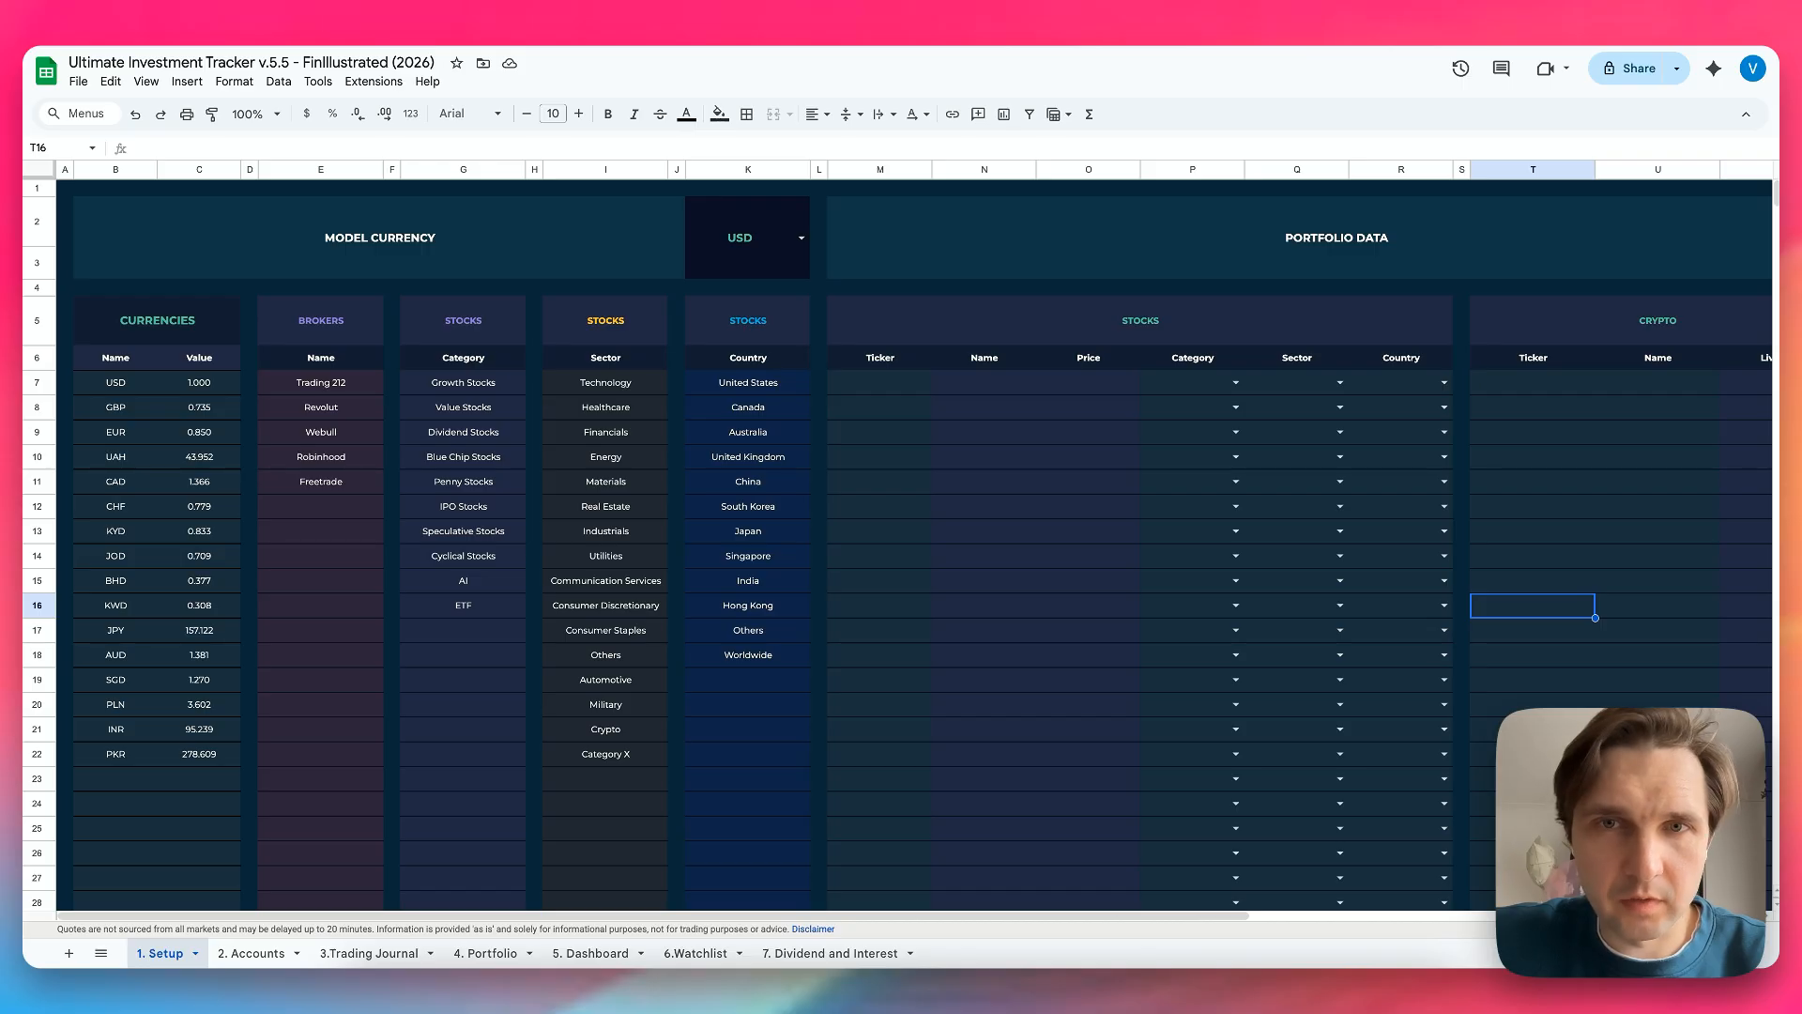
scroll(962, 368, right, 3)
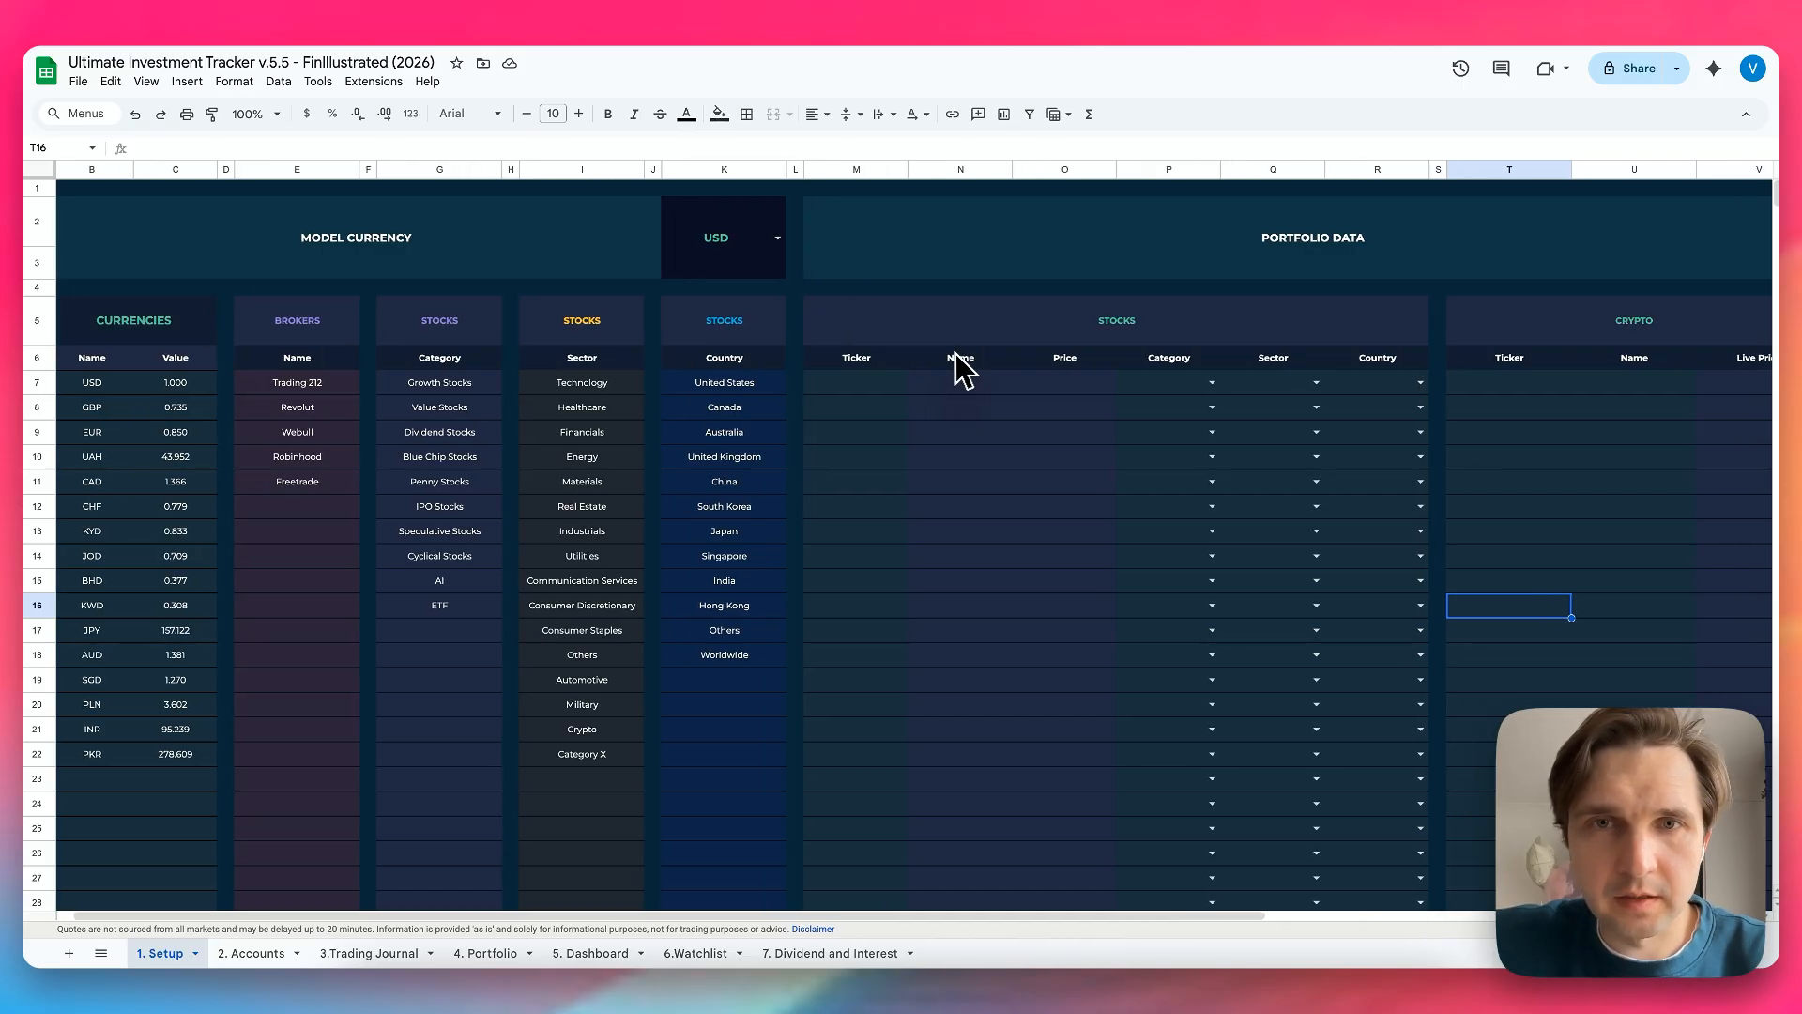
scroll(962, 369, right, 1)
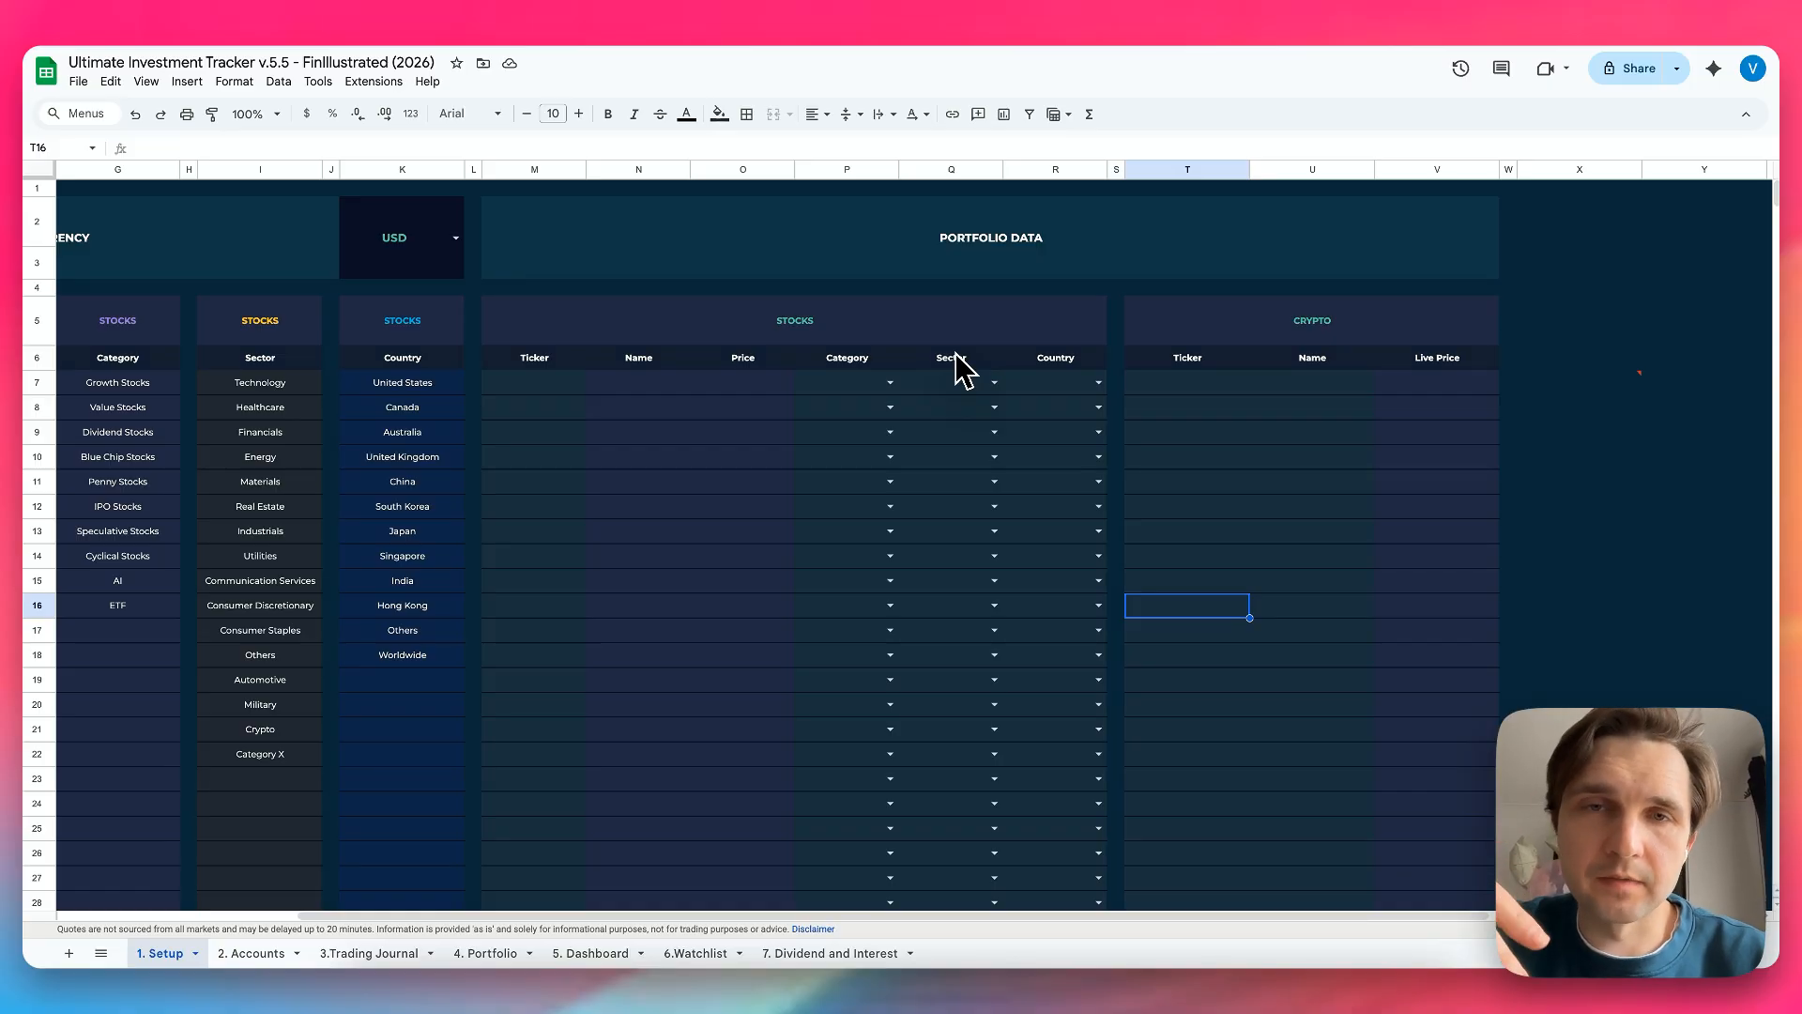
scroll(957, 357, left, 4)
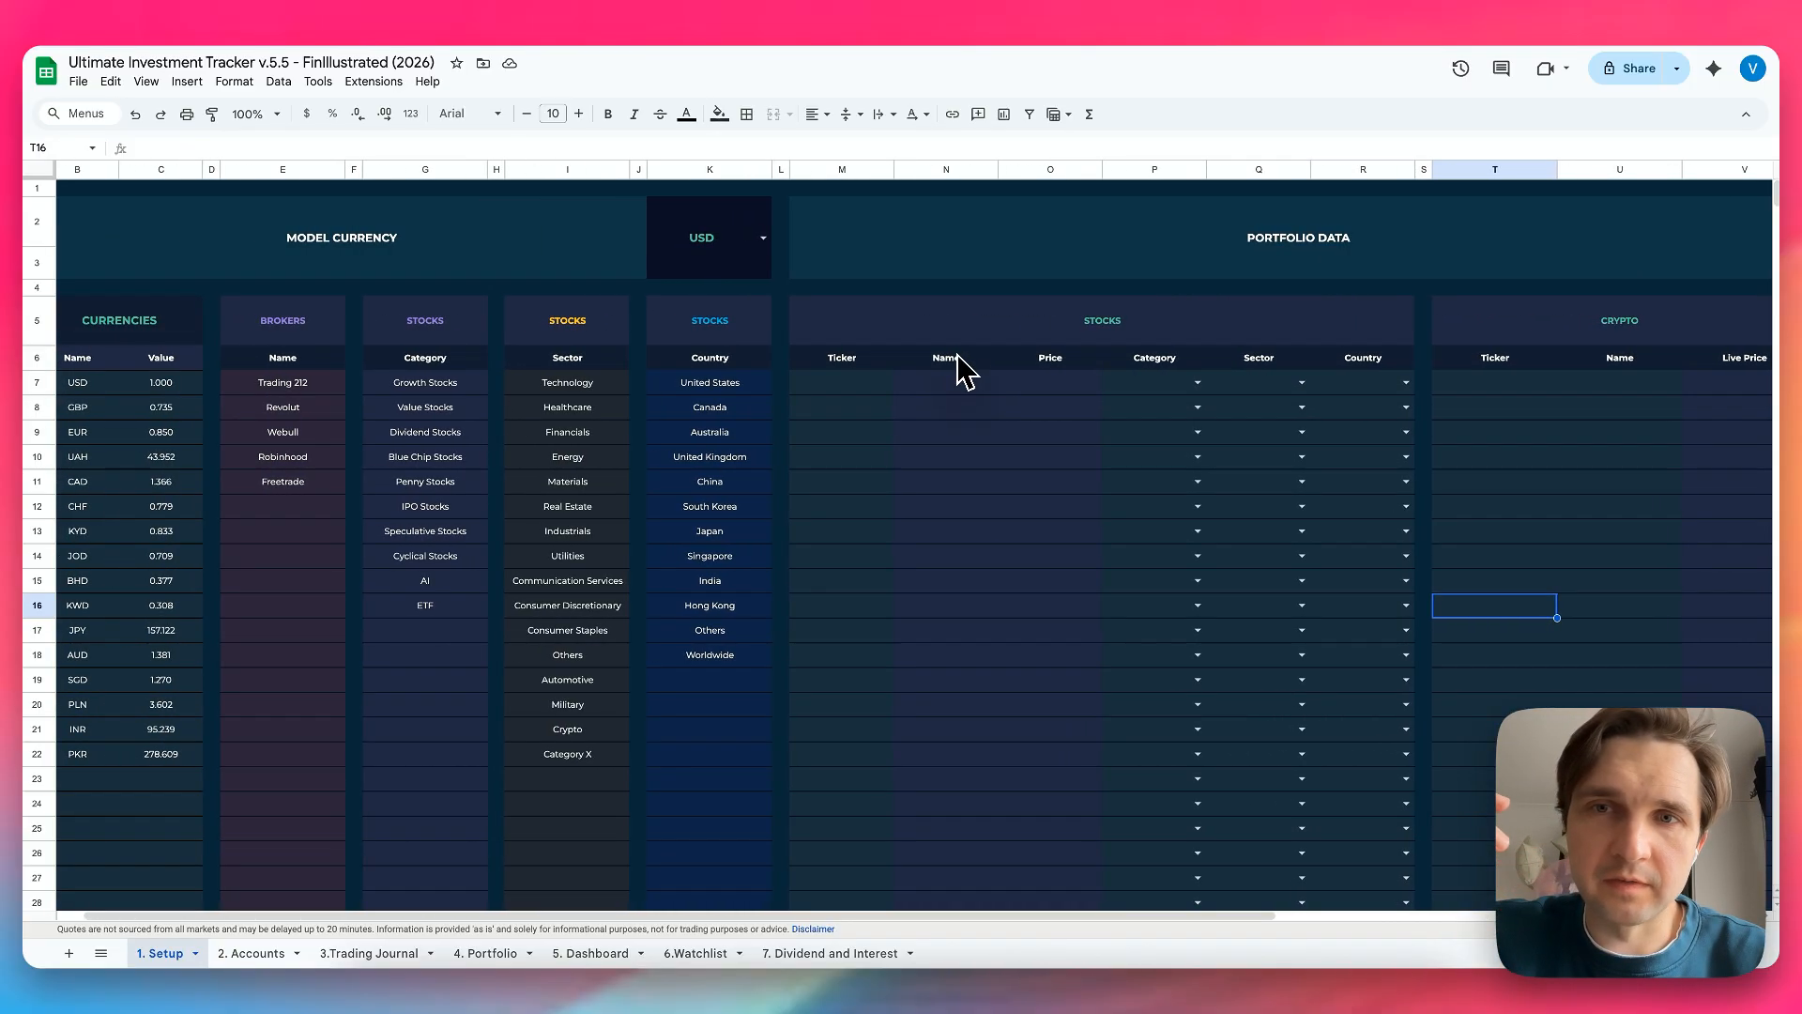
scroll(963, 373, left, 1)
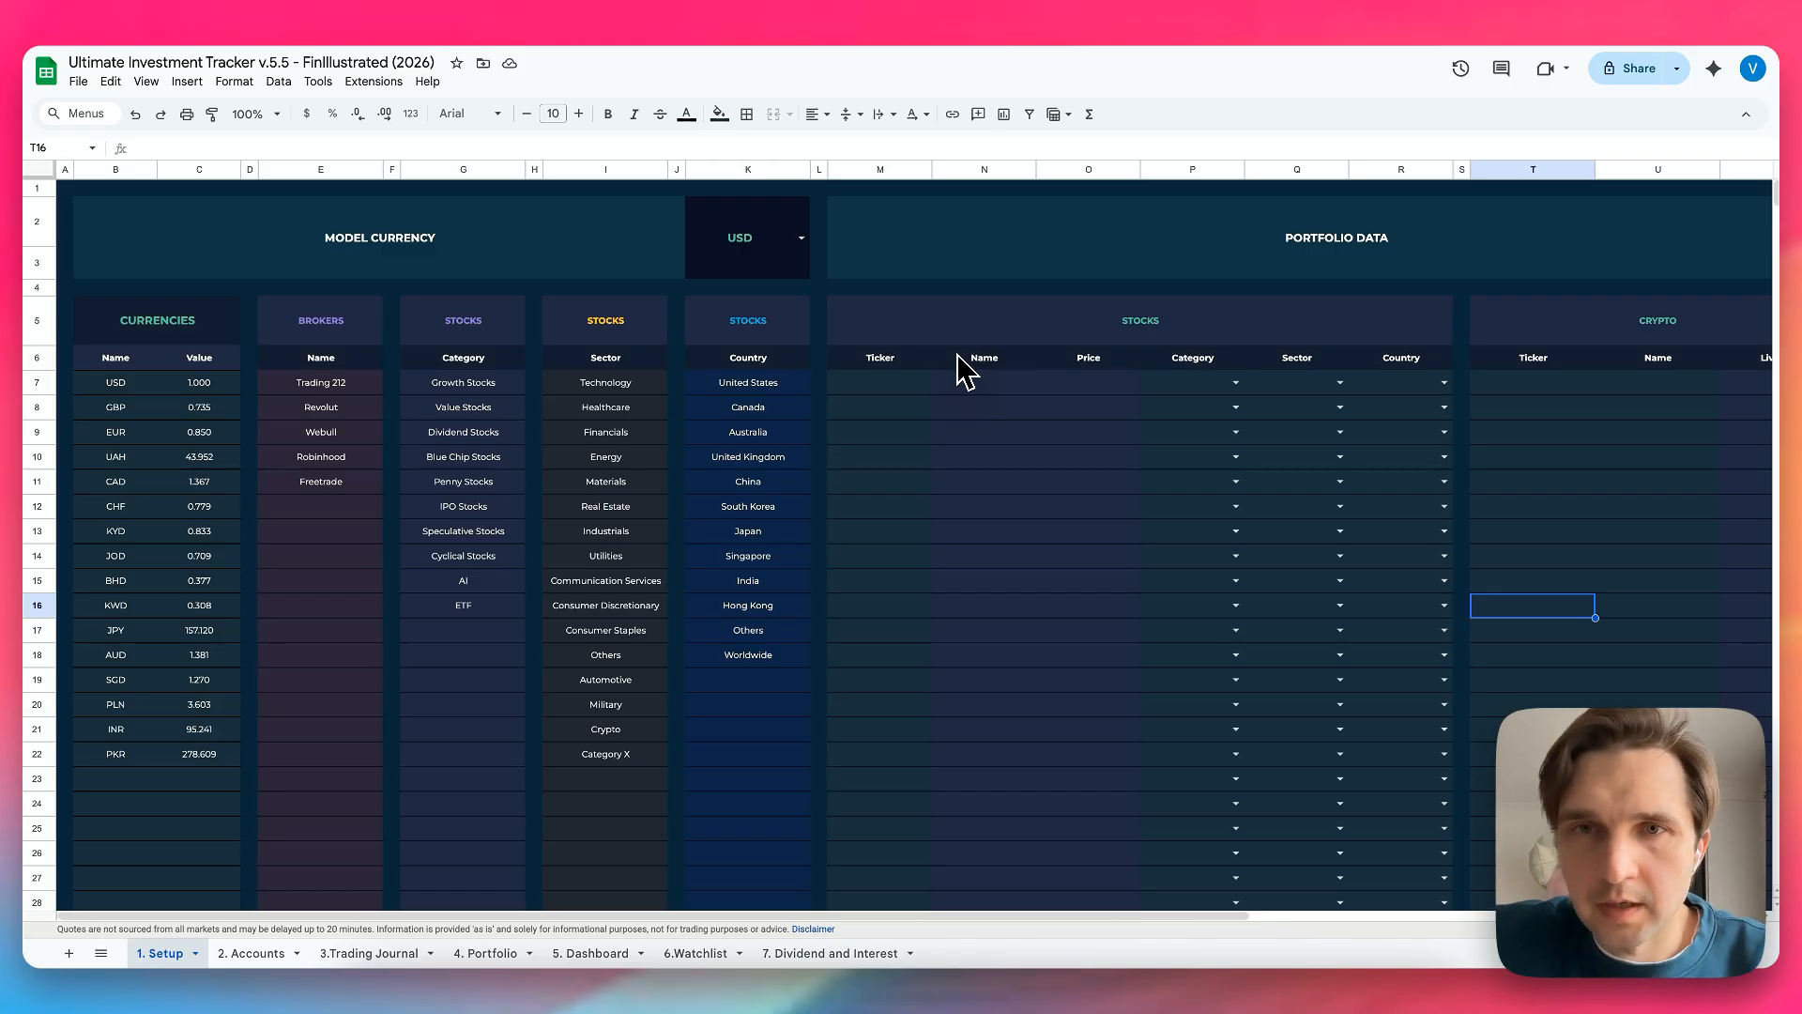
scroll(964, 373, right, 5)
scroll(964, 373, left, 5)
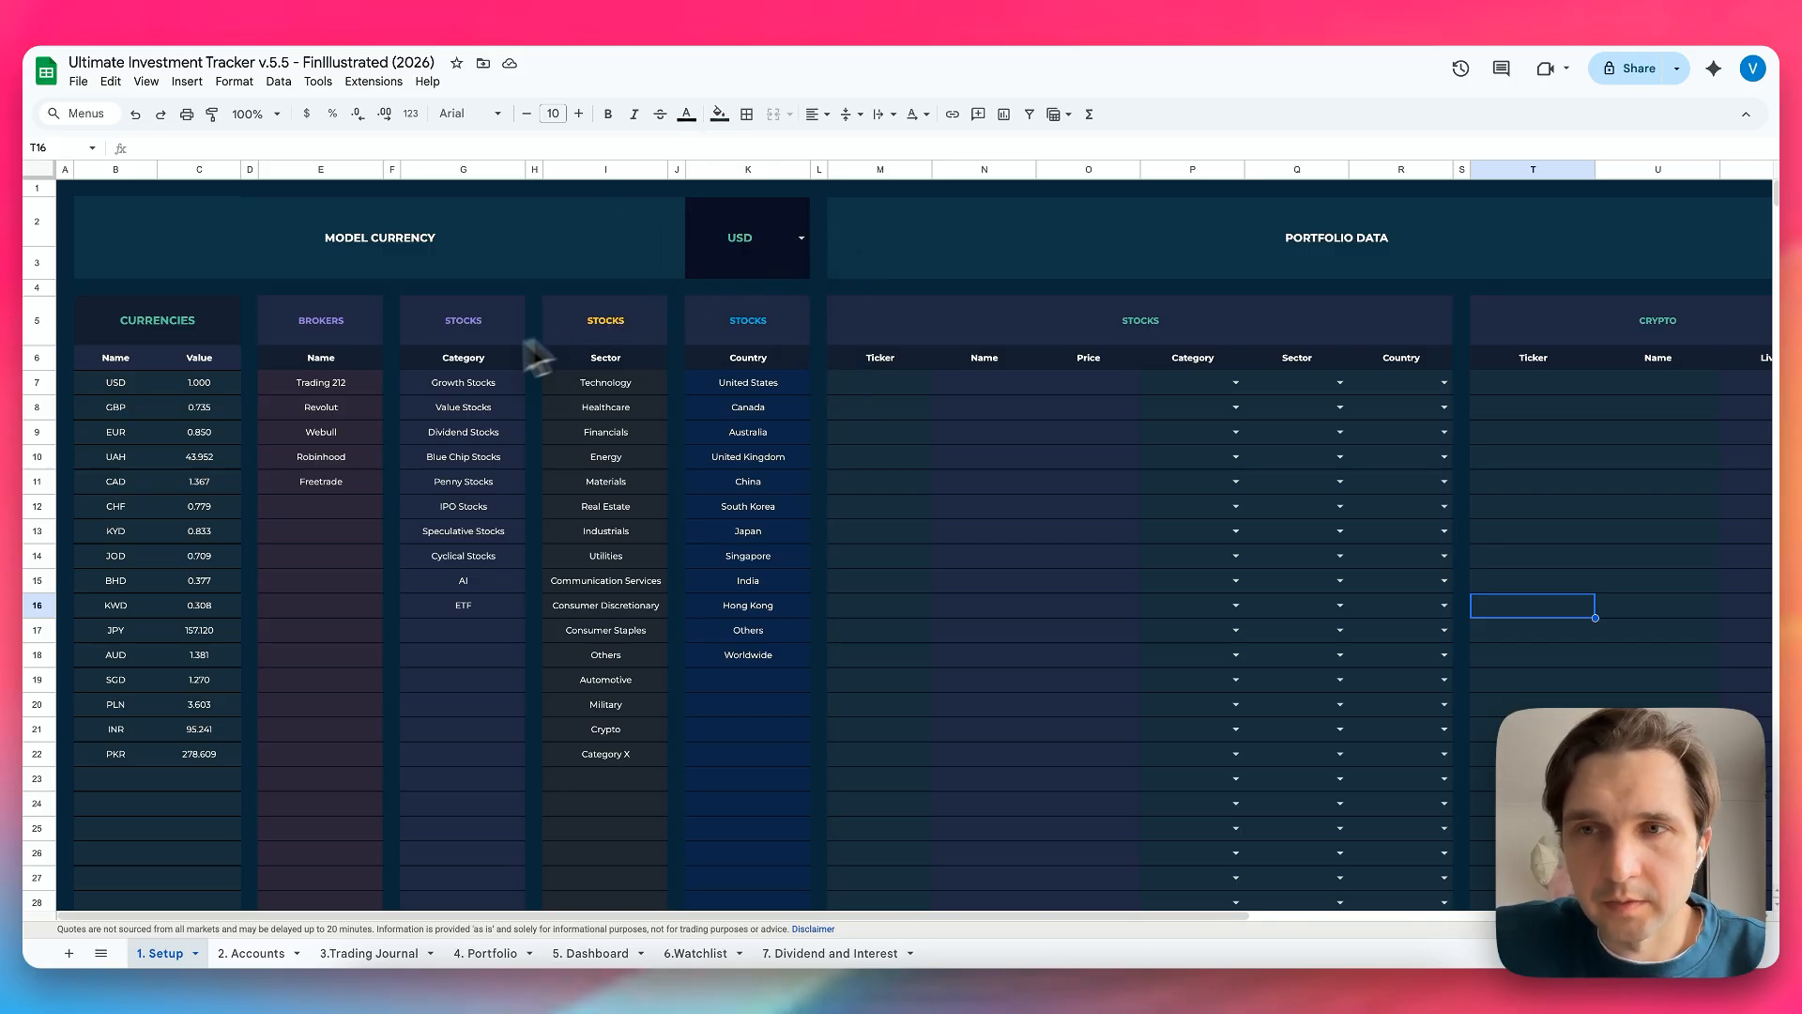
Choose USD as the model currency for the tracker
click(170, 329)
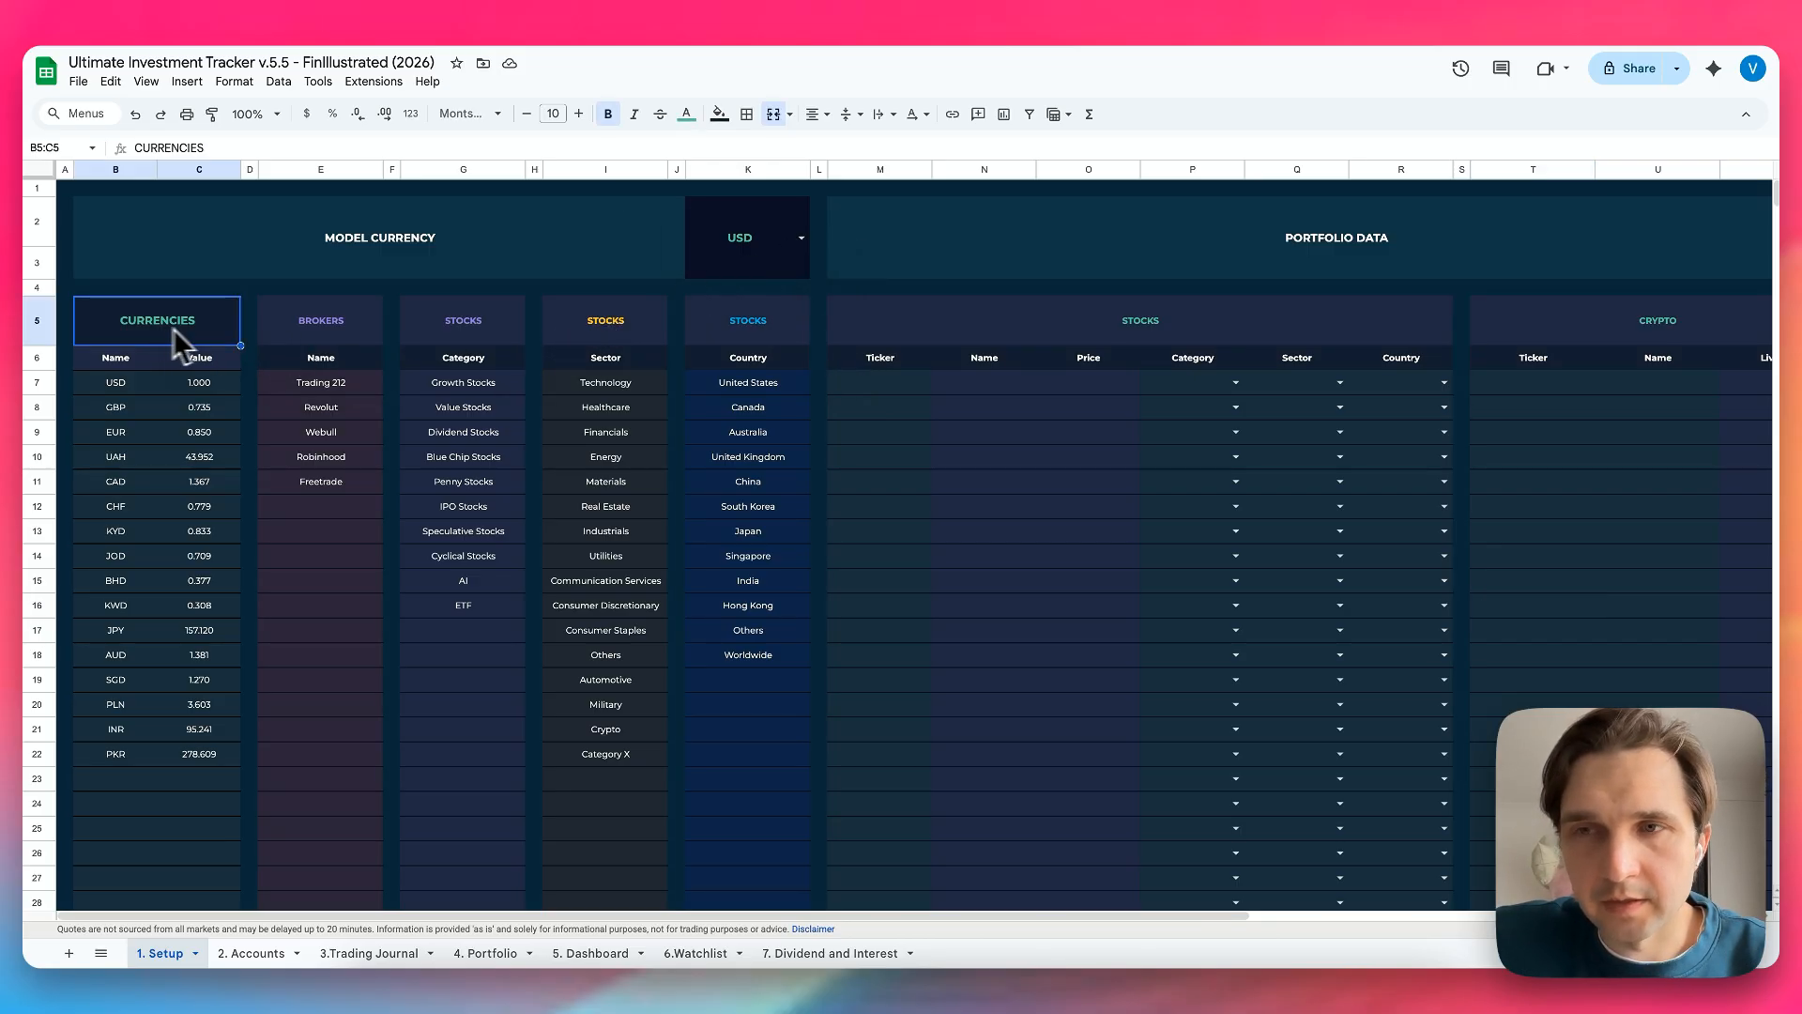
click(803, 240)
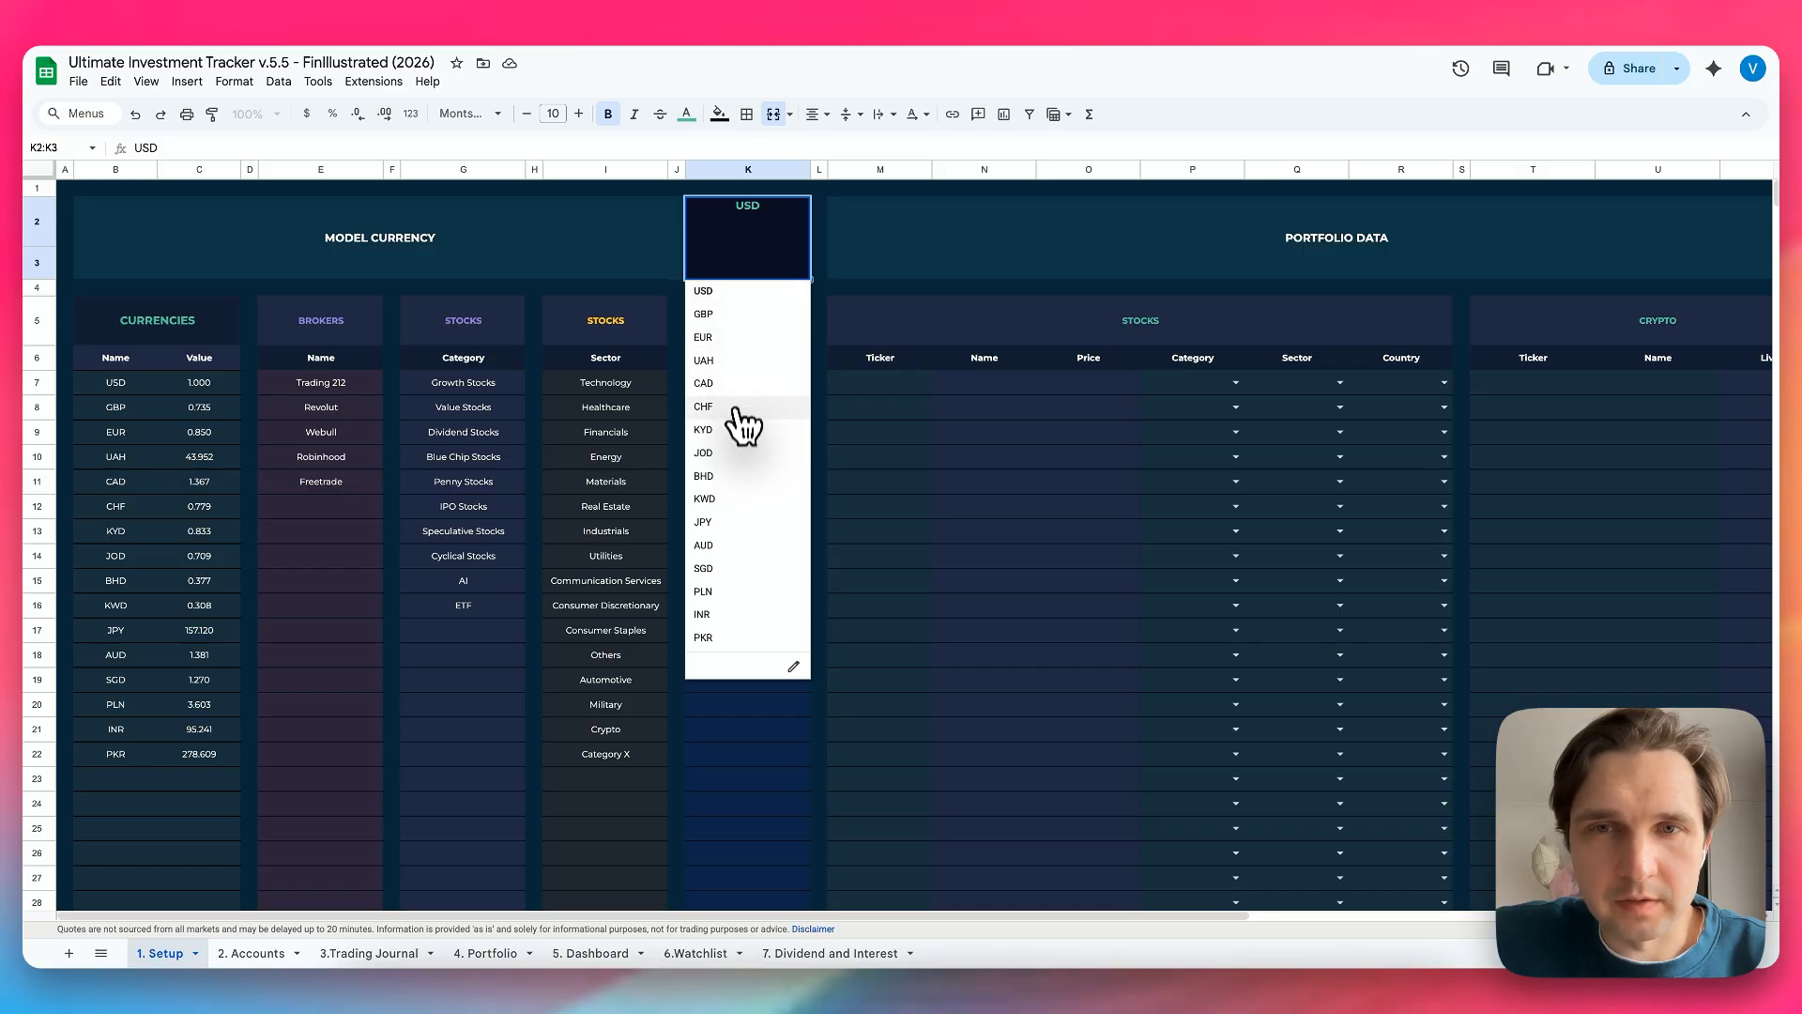
click(739, 293)
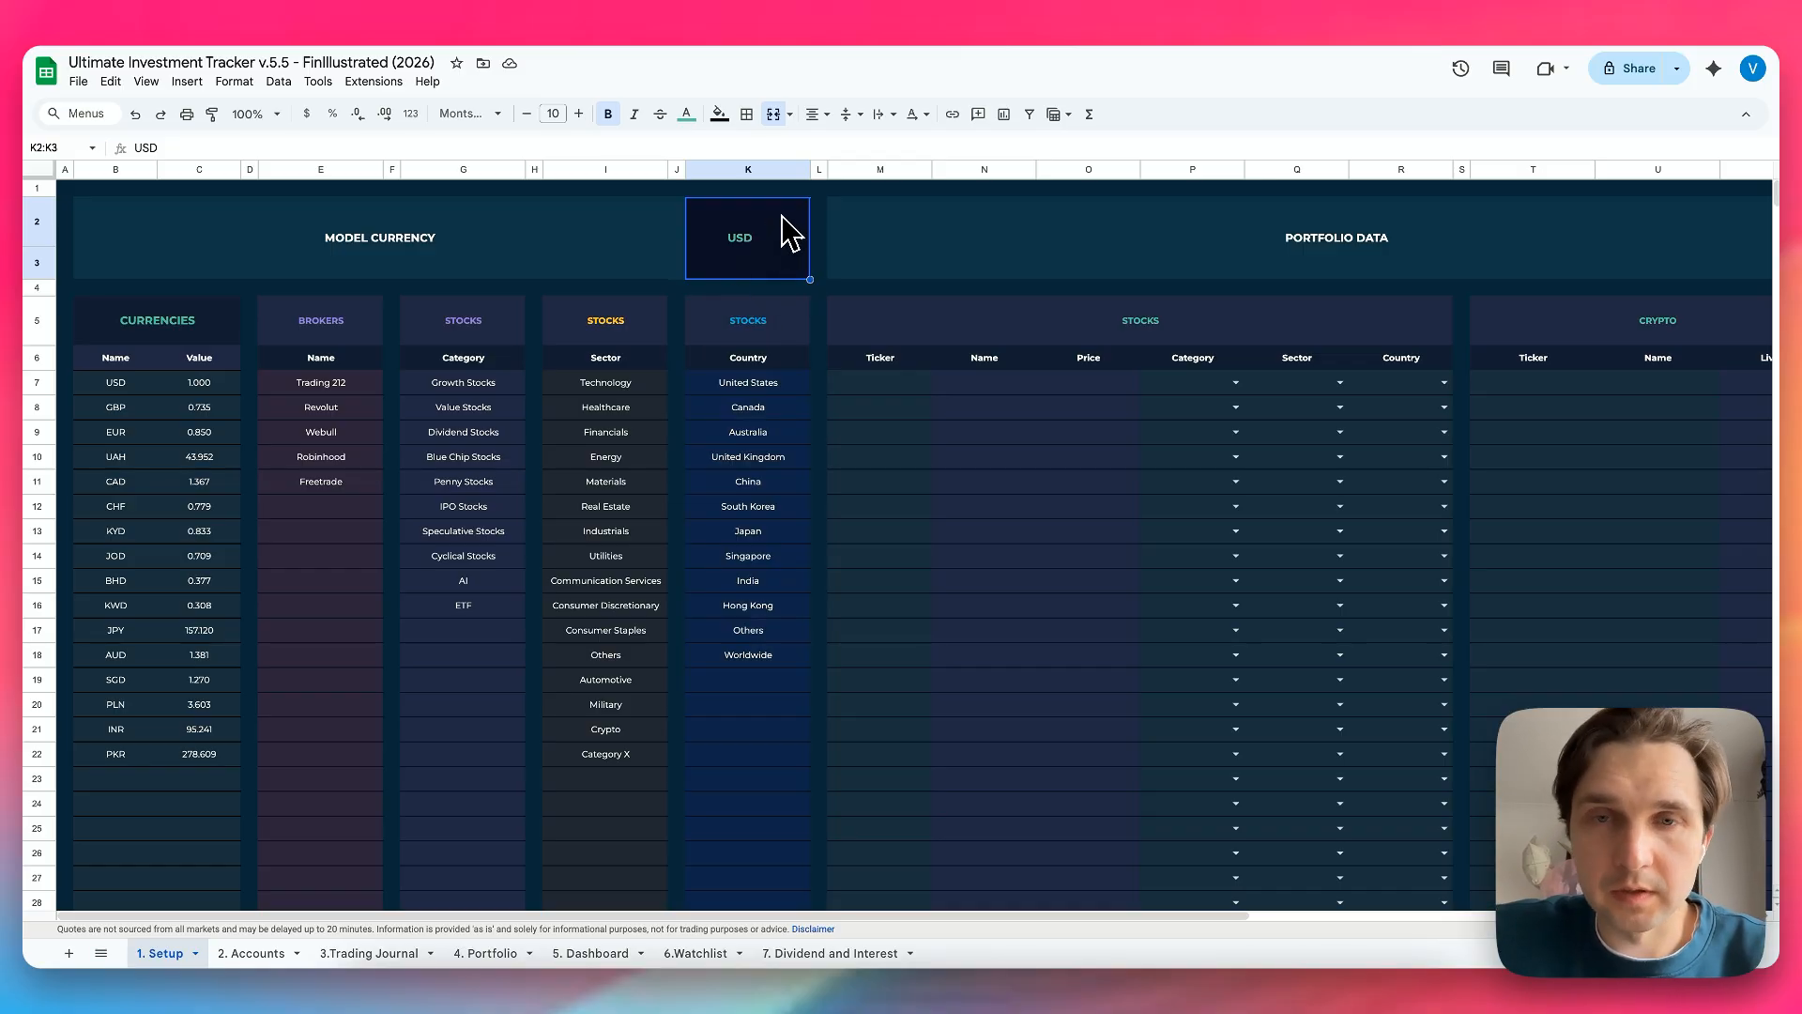
Review the setup lists of brokers, stock categories, sectors and countries
click(350, 395)
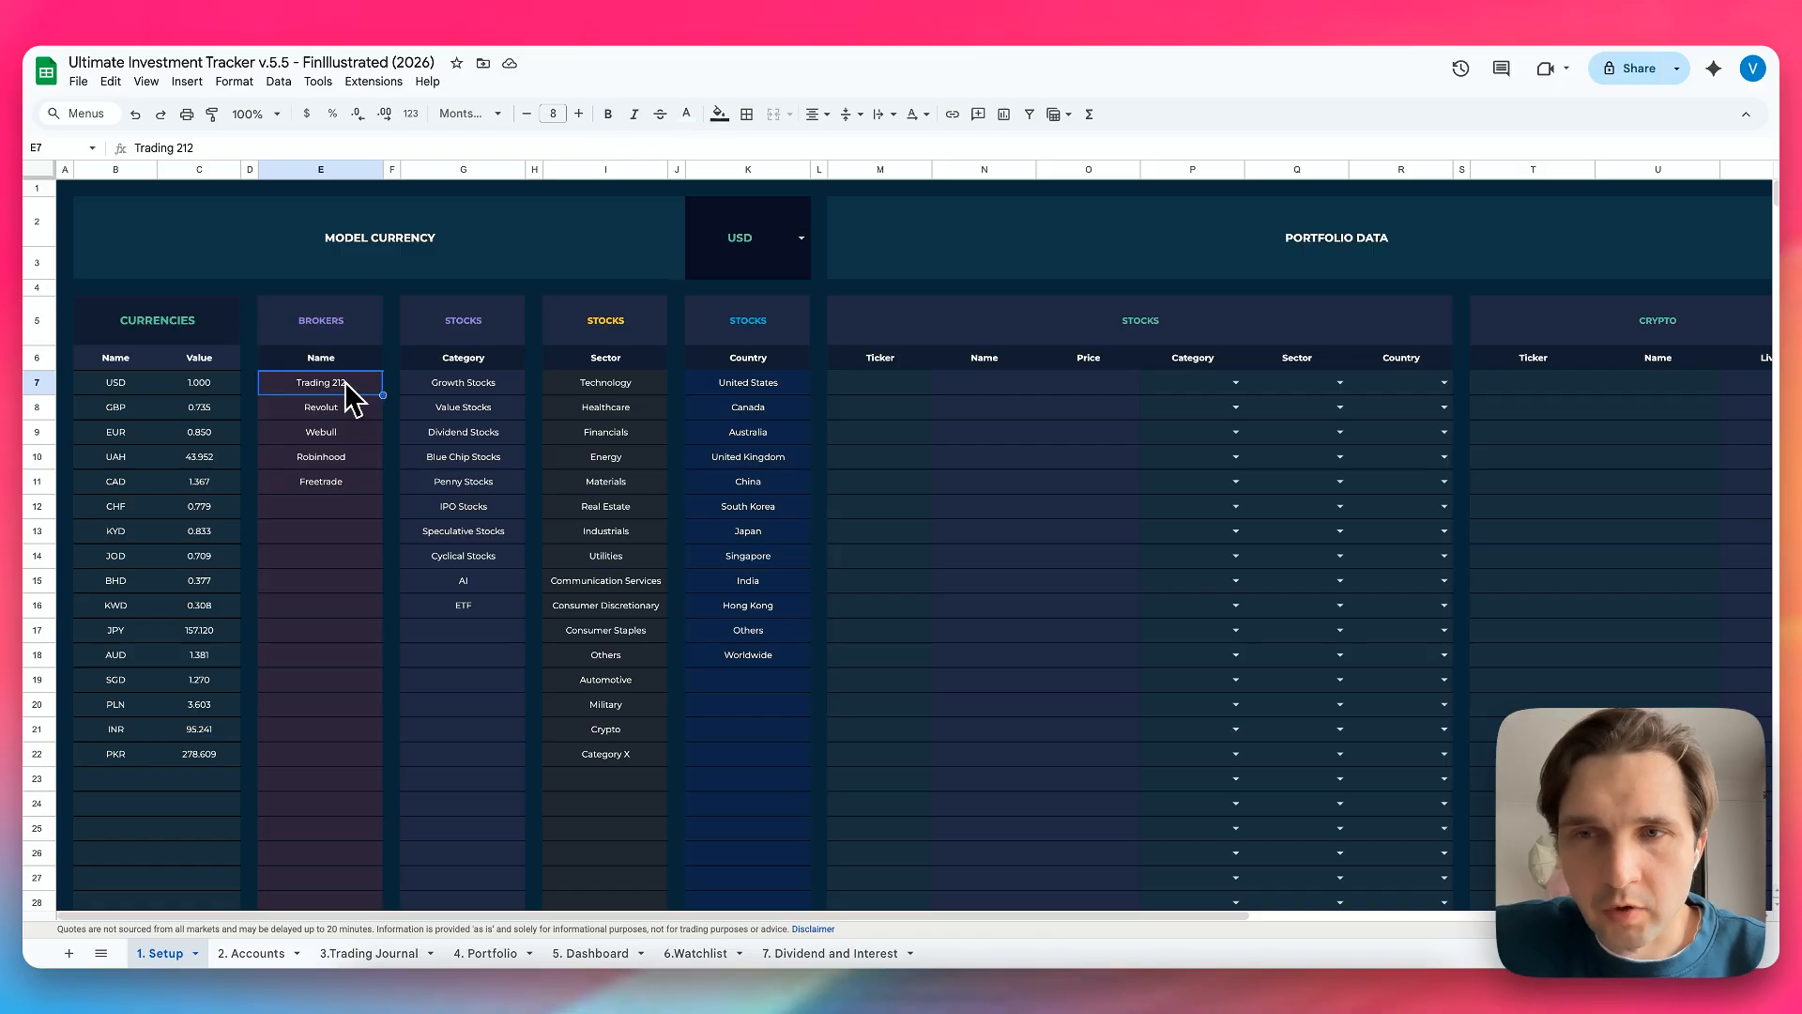
key(Right)
key(Right)
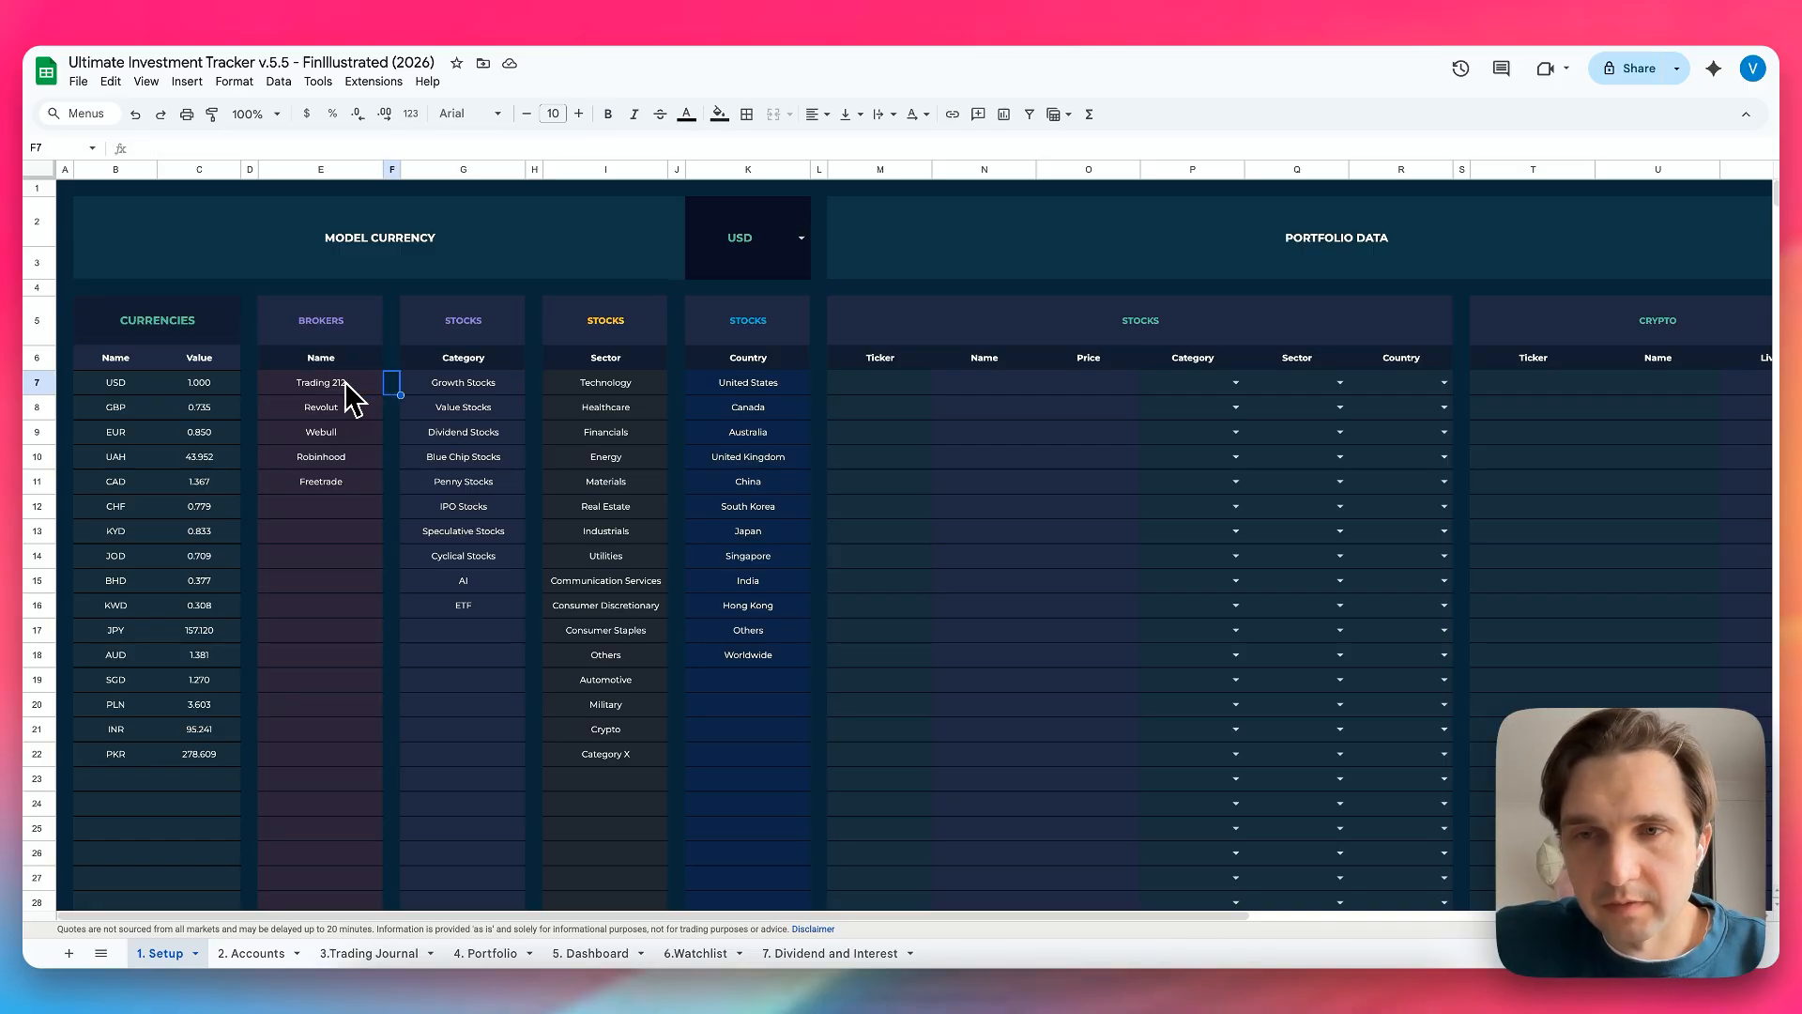
key(Left)
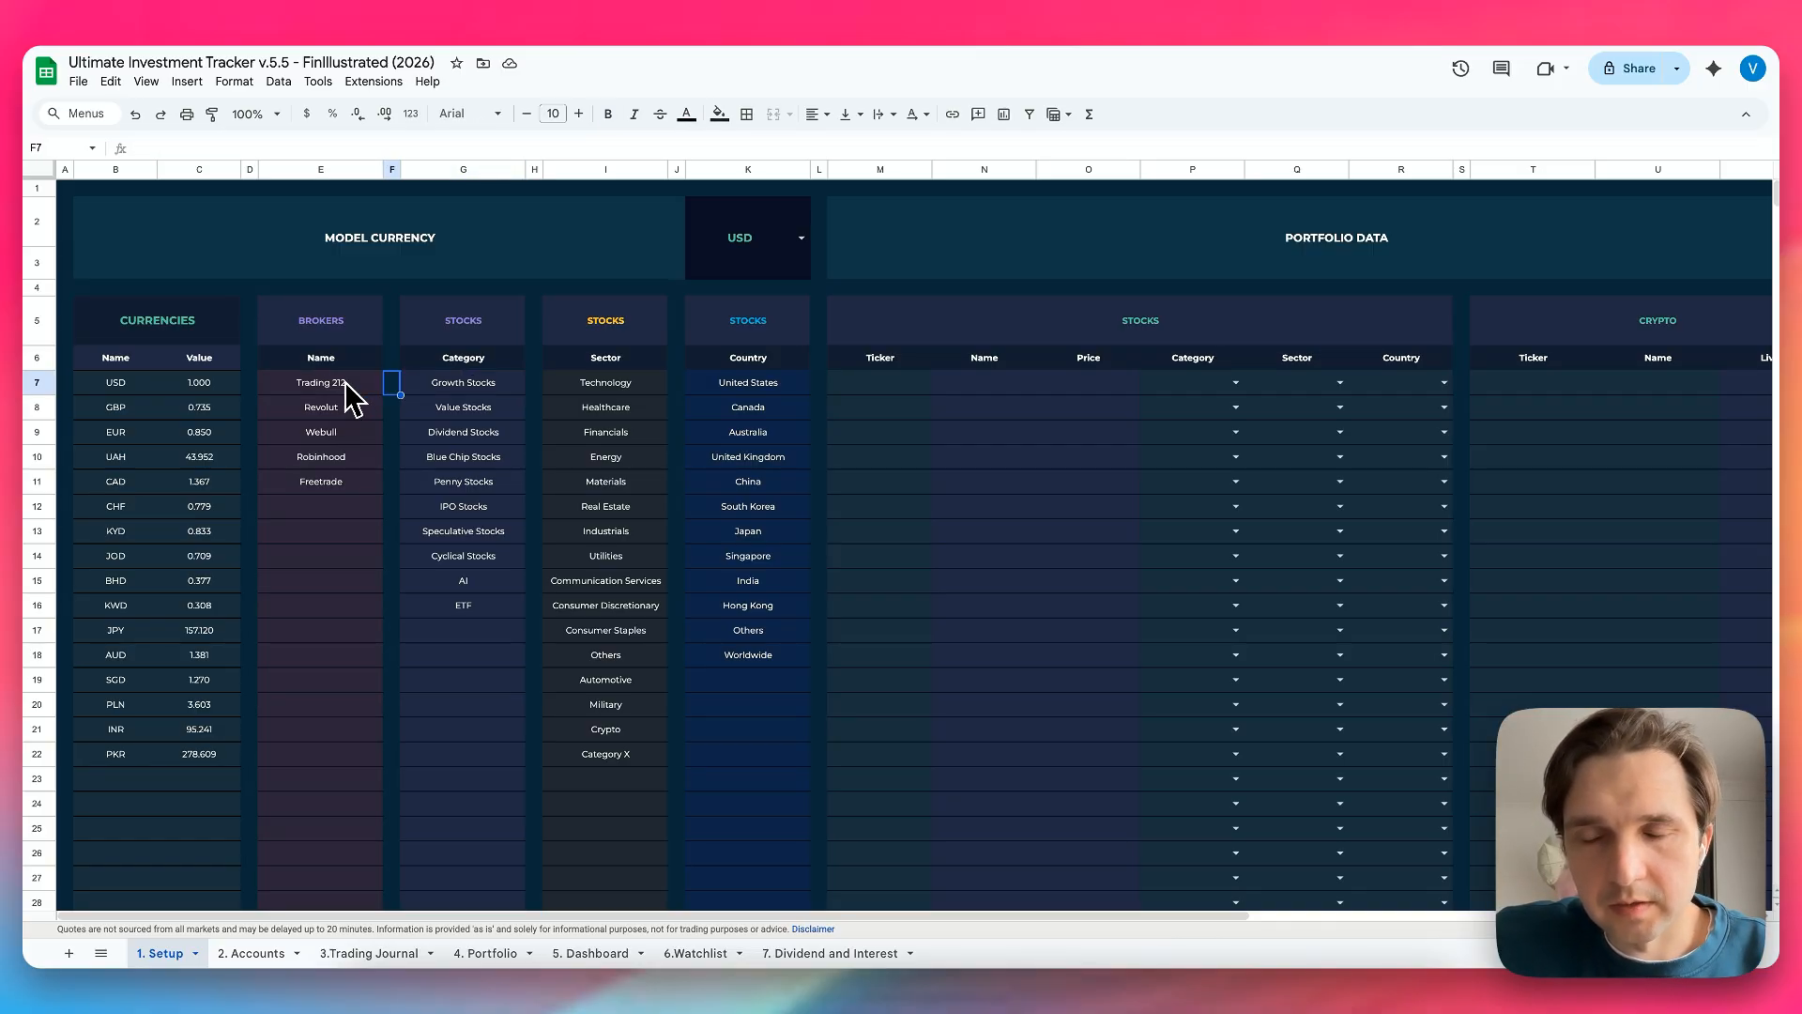
key(Left)
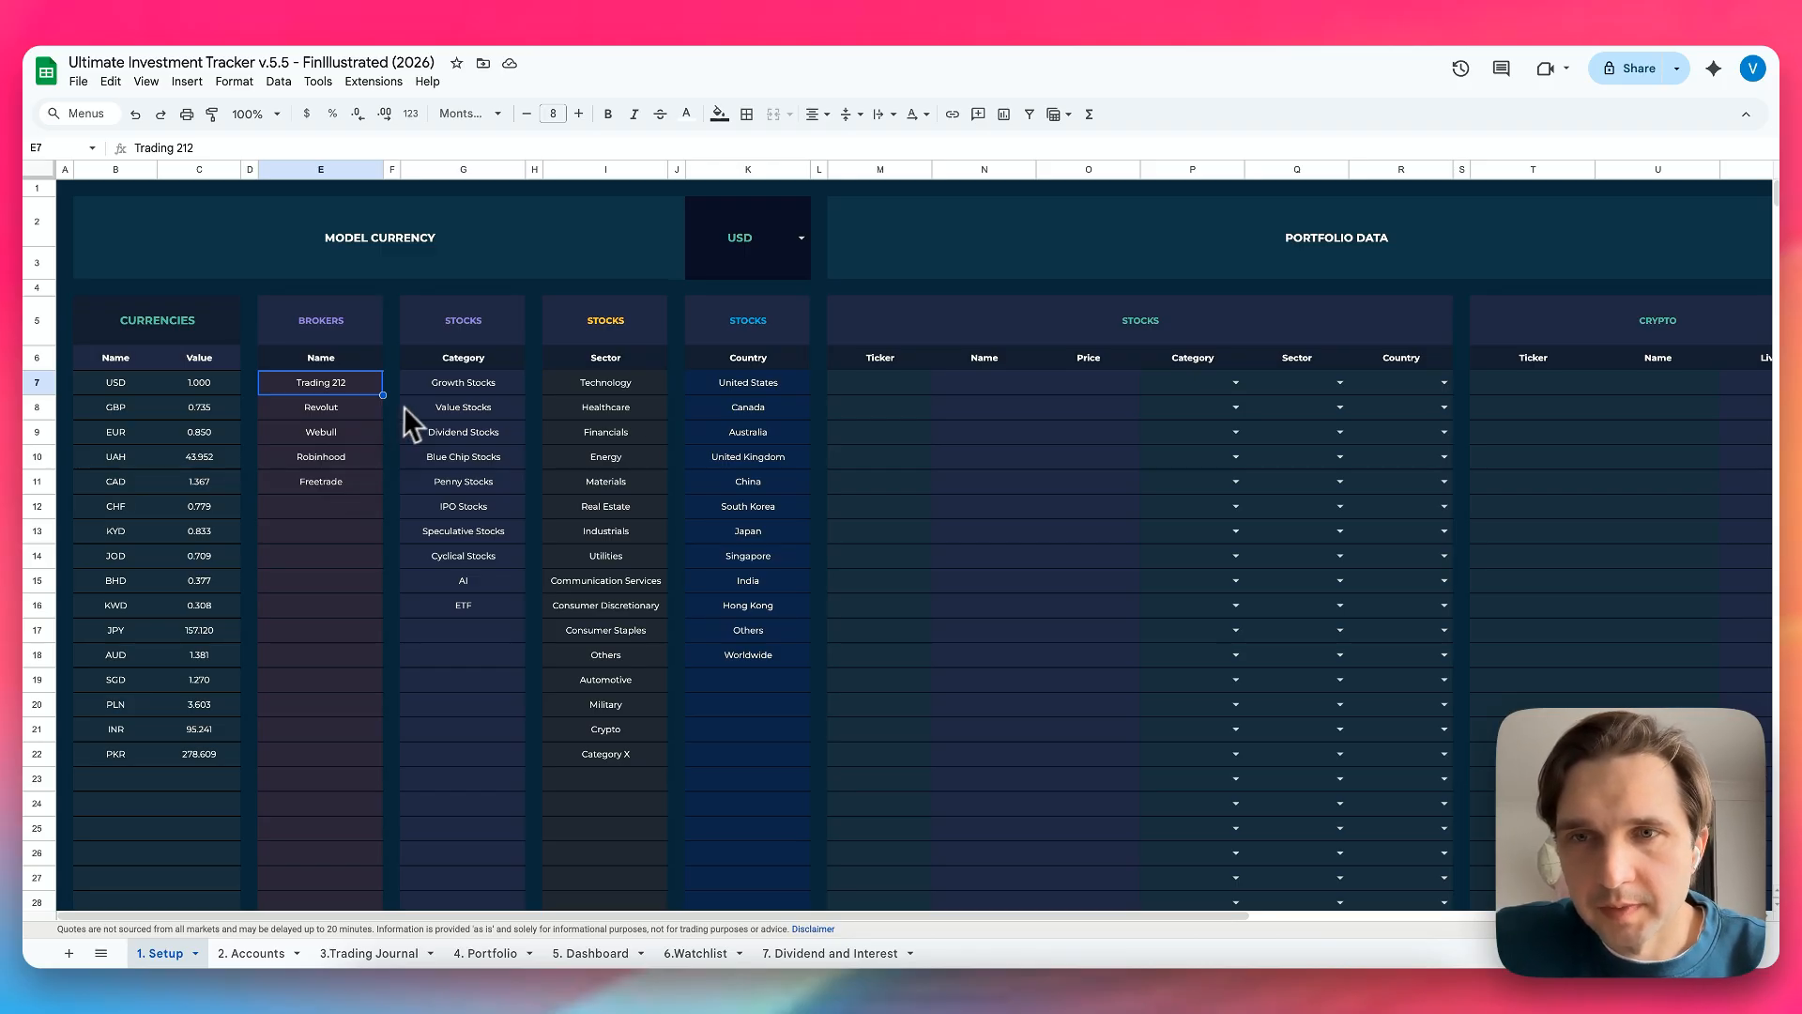
click(466, 385)
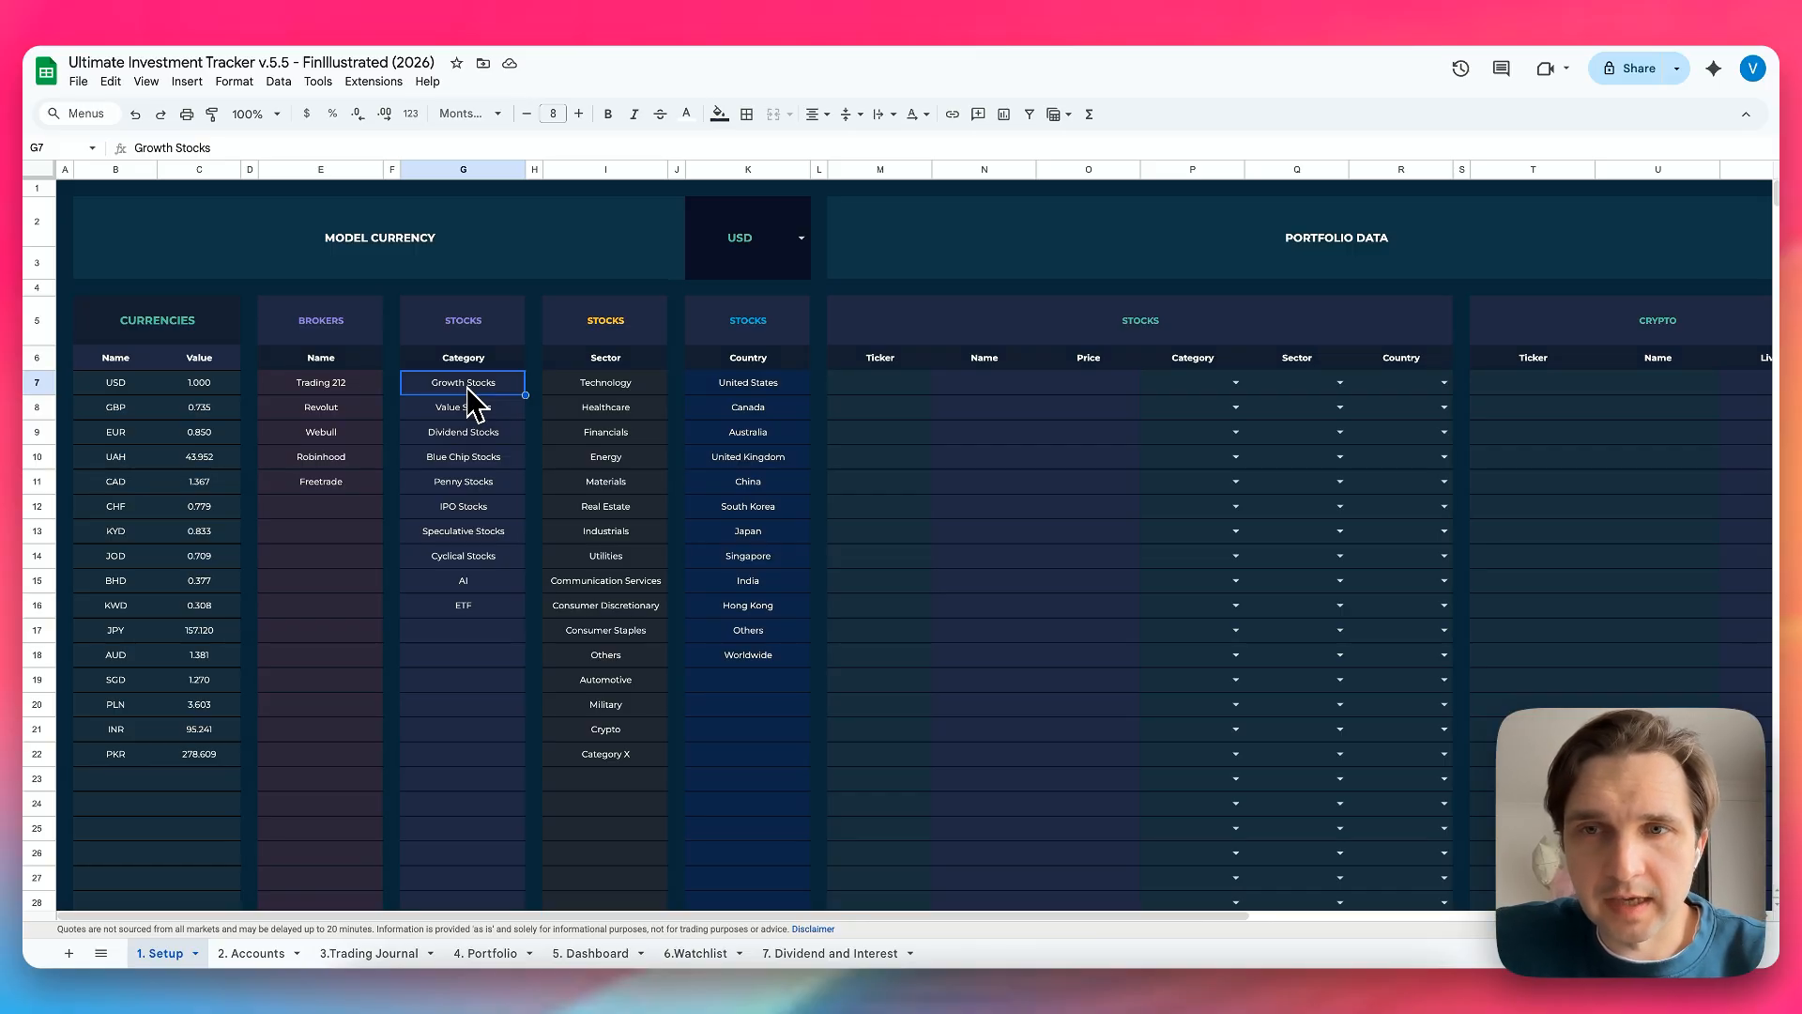
click(612, 382)
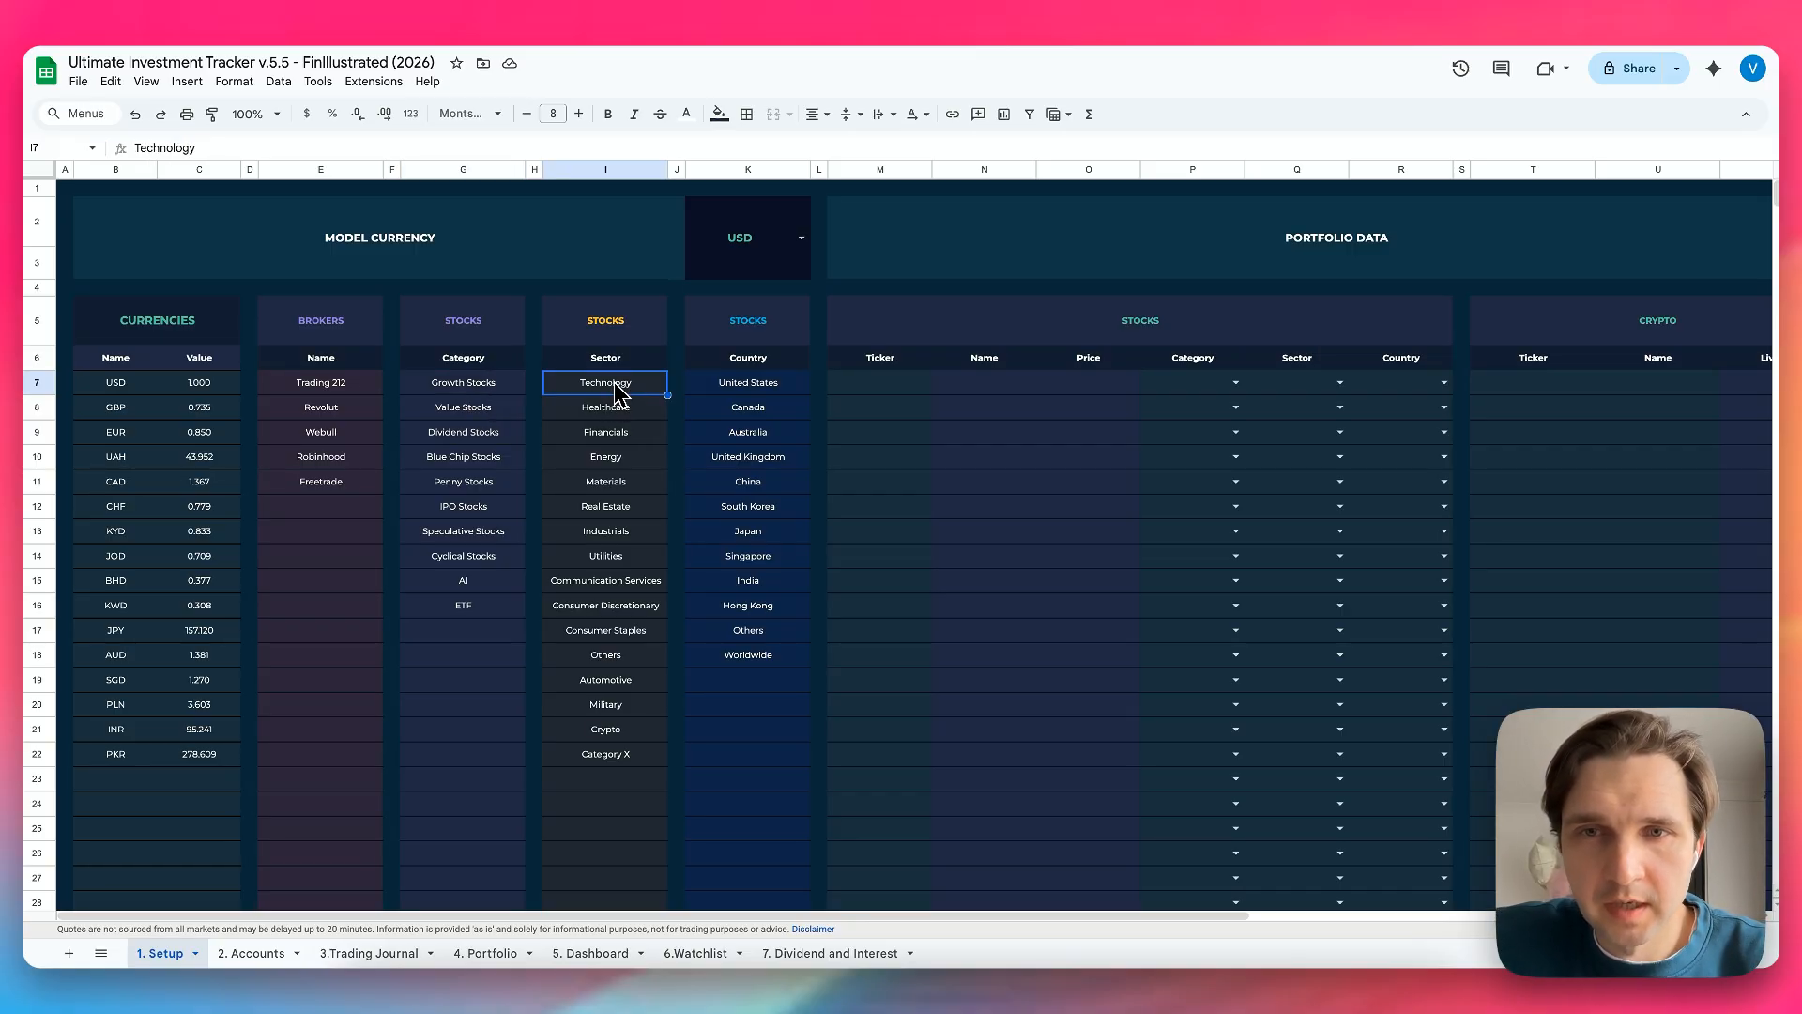
click(622, 362)
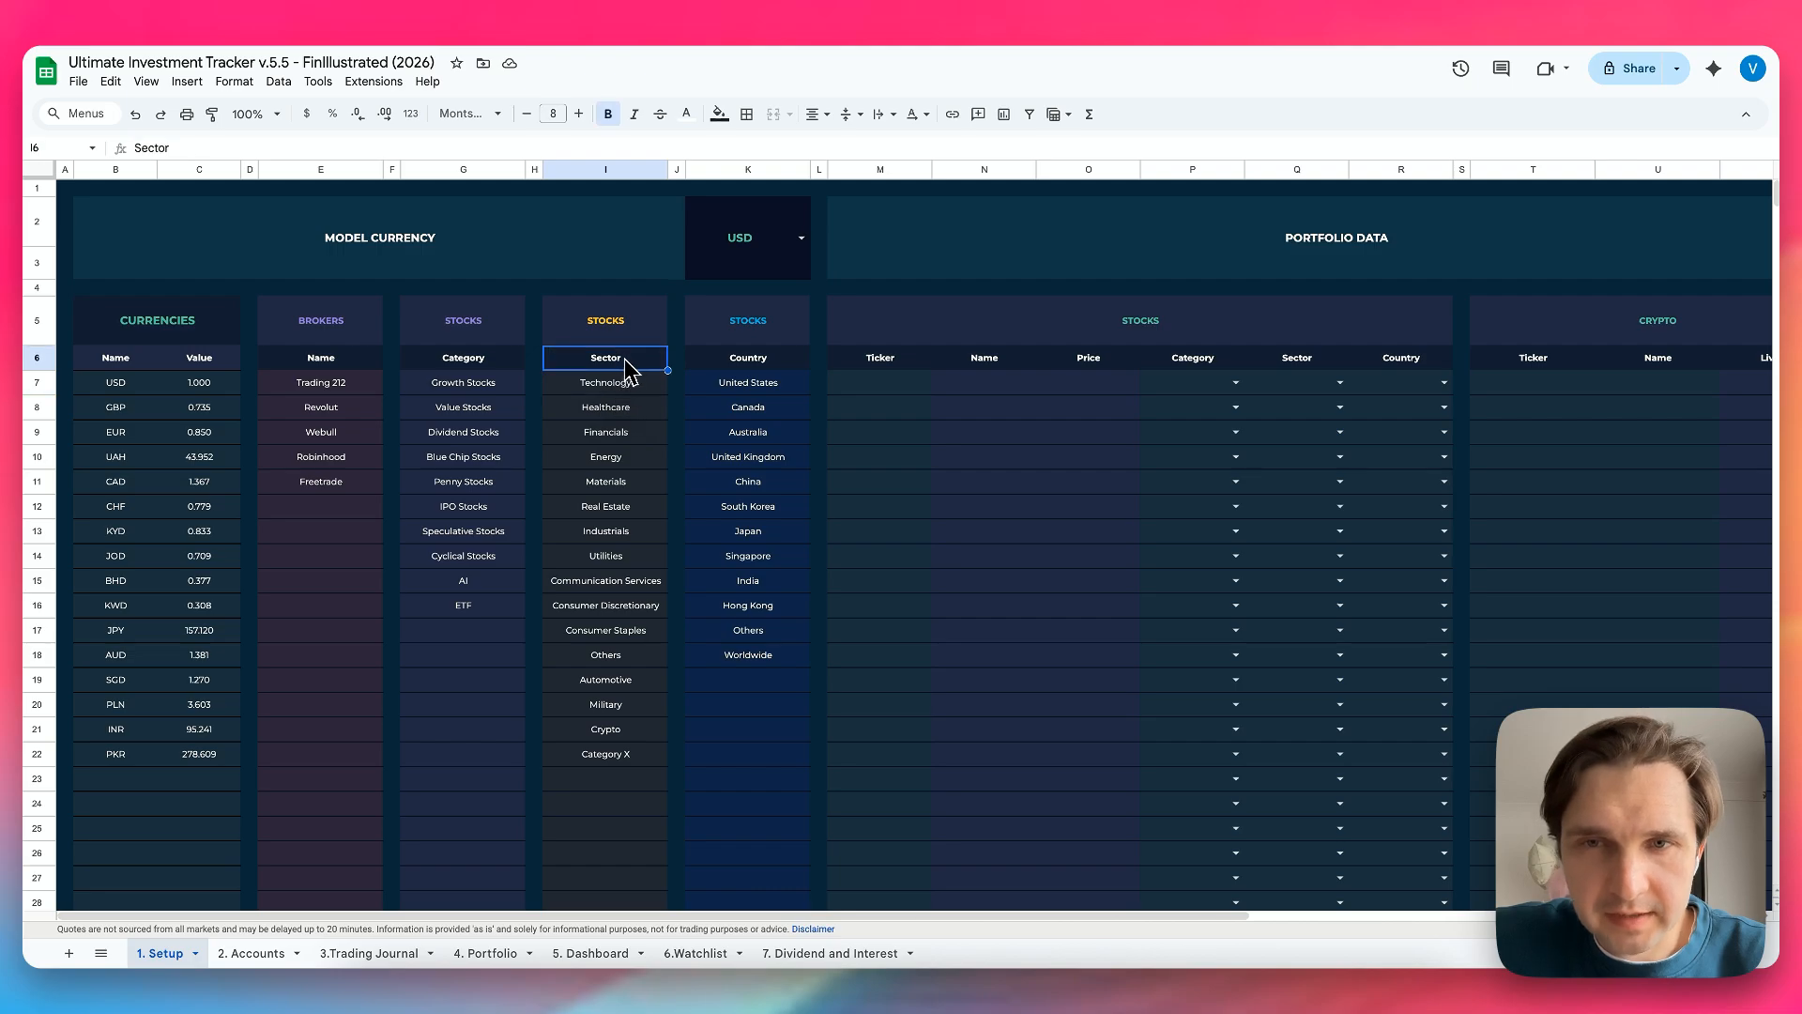
click(748, 366)
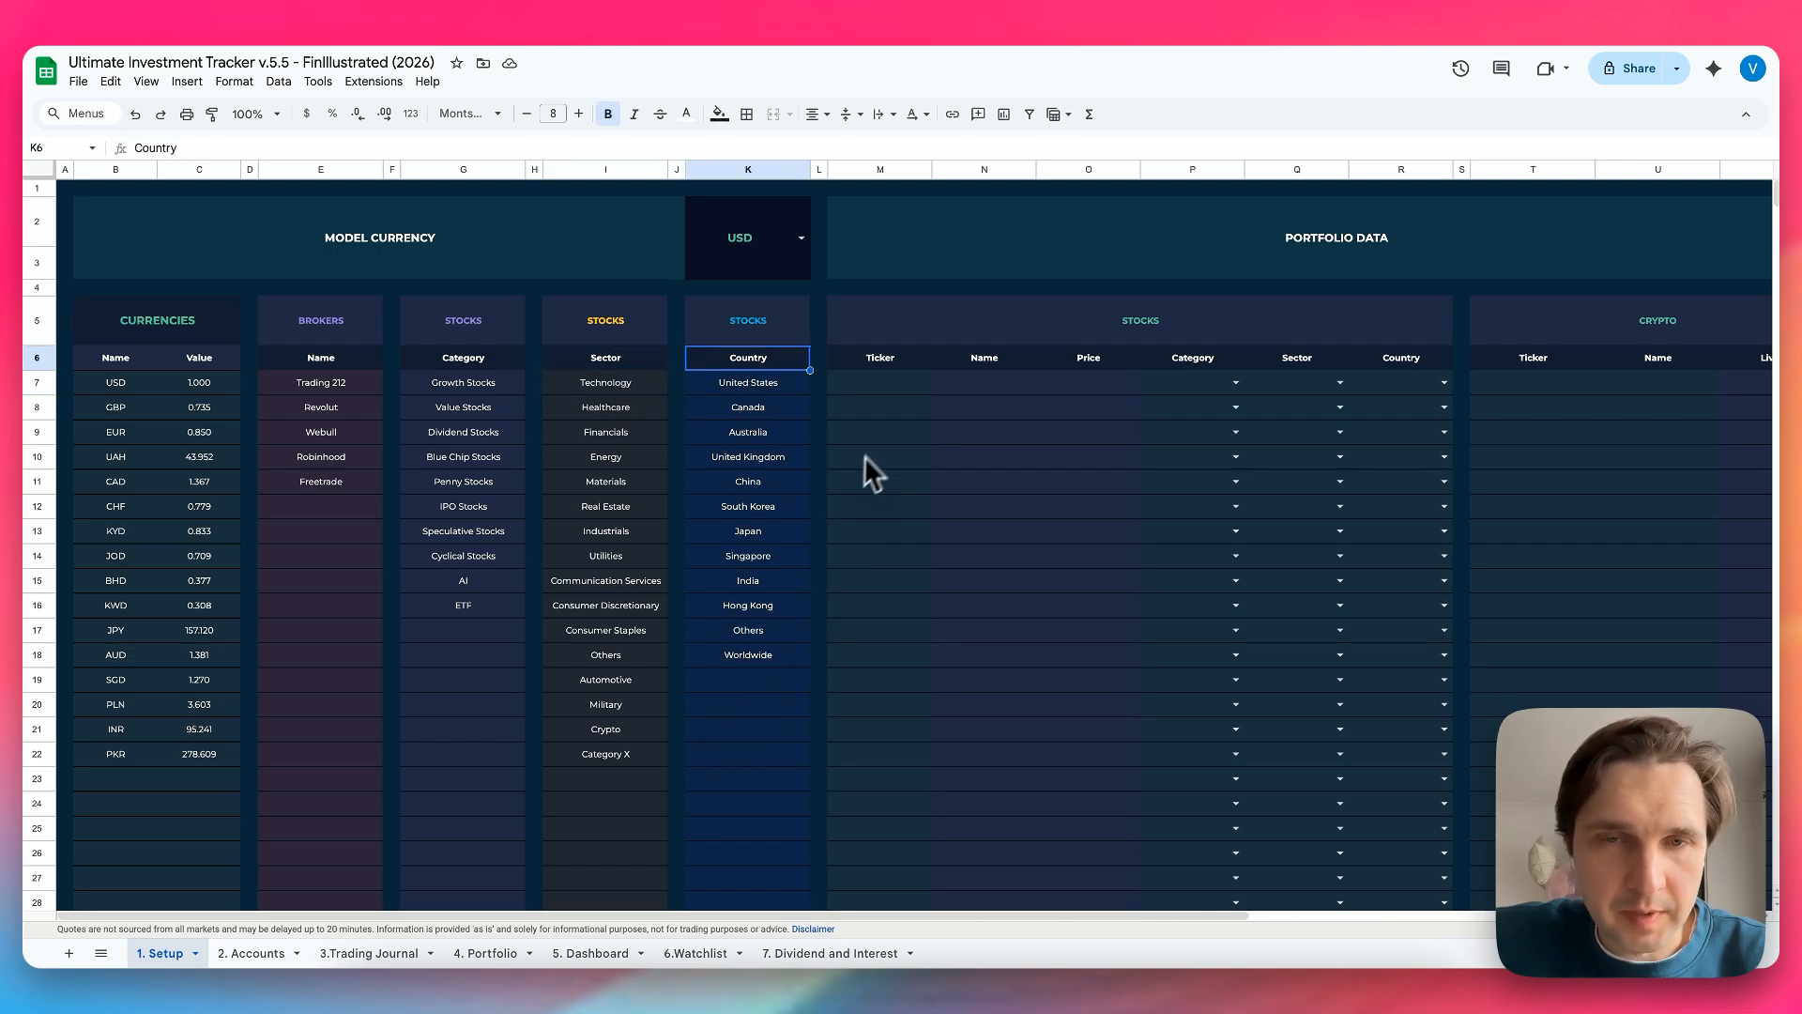
Enter AAPL and AMZN as the first two tickers in the Stocks table of the portfolio data
scroll(872, 460, right, 5)
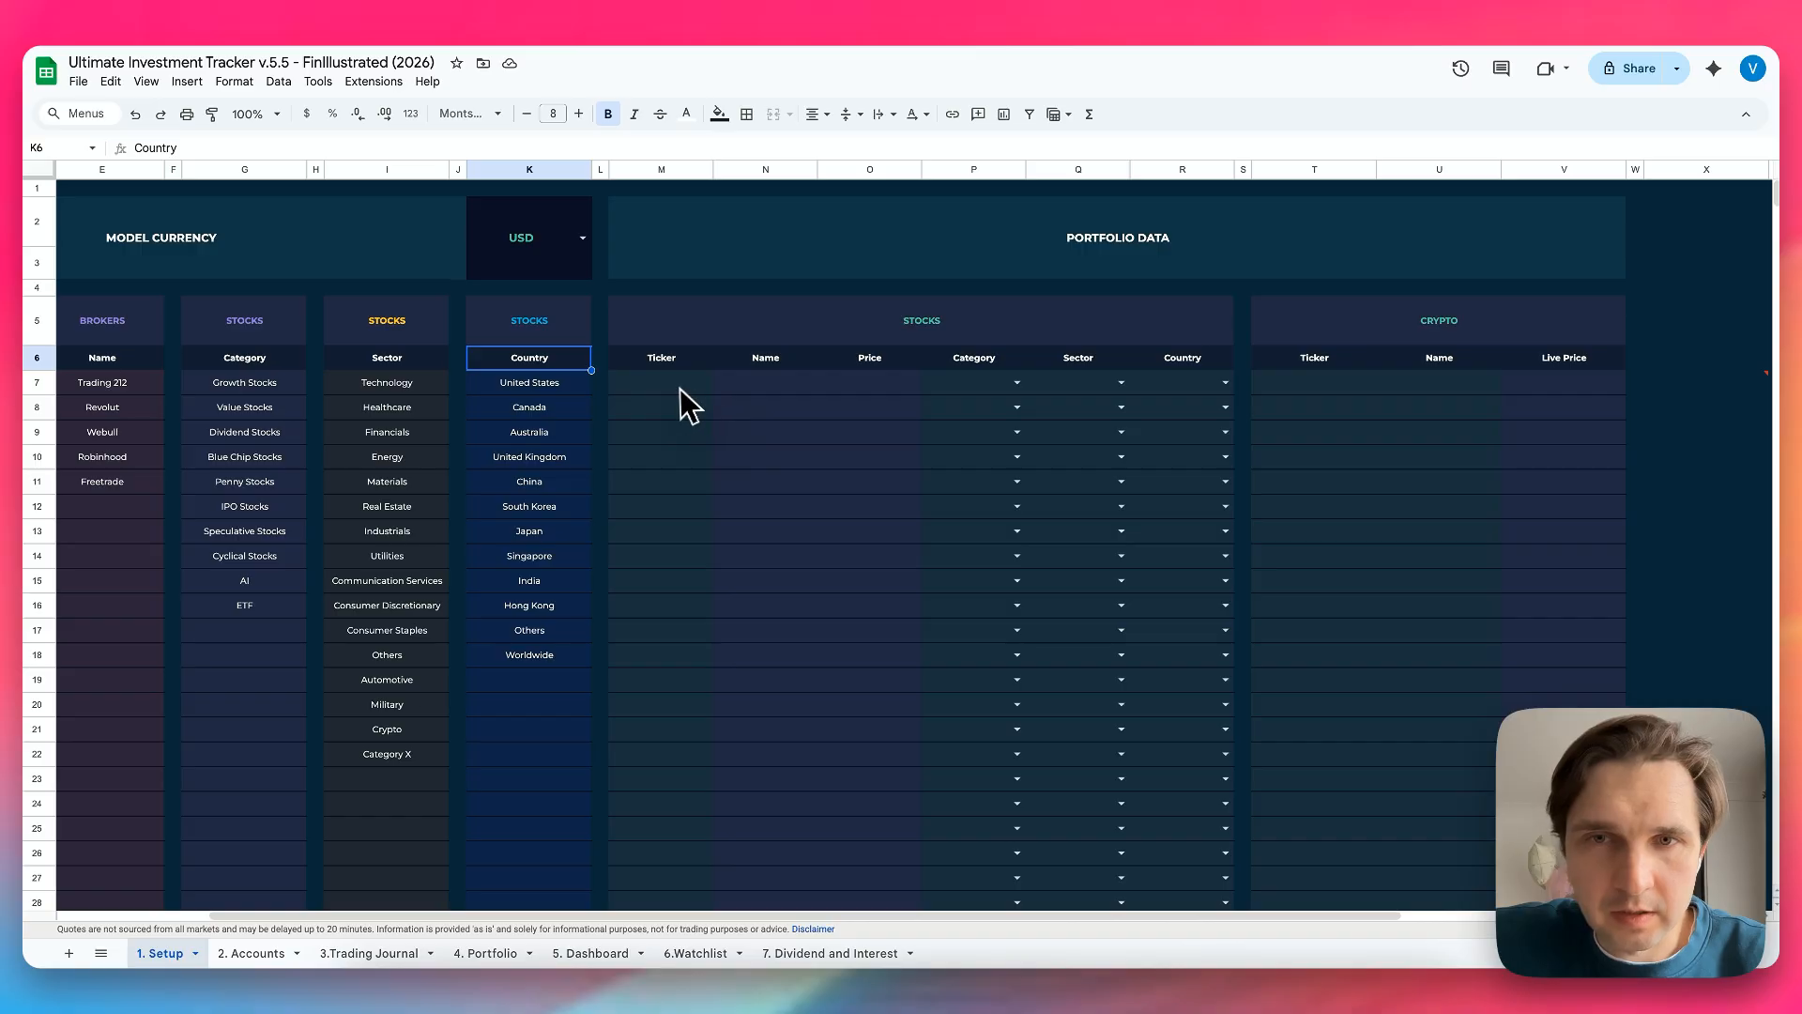
click(679, 388)
text(AAPL)
key(Return)
text(AMAZN)
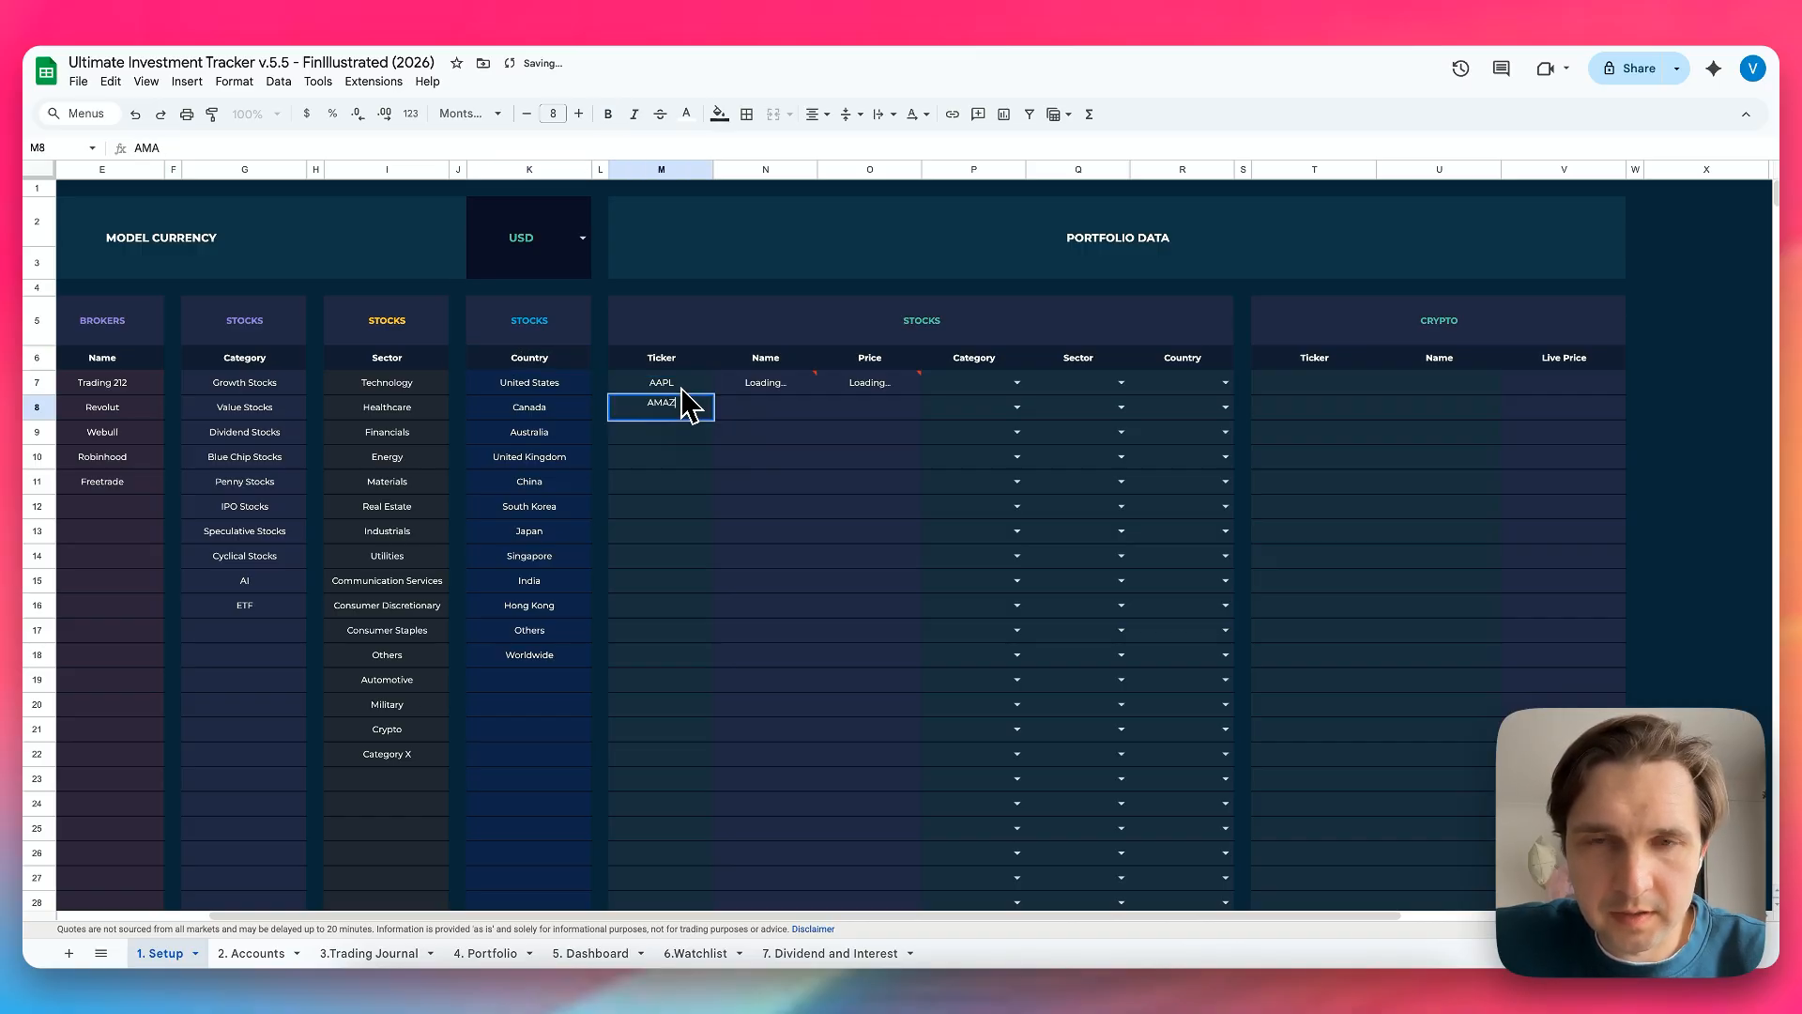
key(BackSpace)
key(BackSpace)
key(BackSpace)
text(ZN)
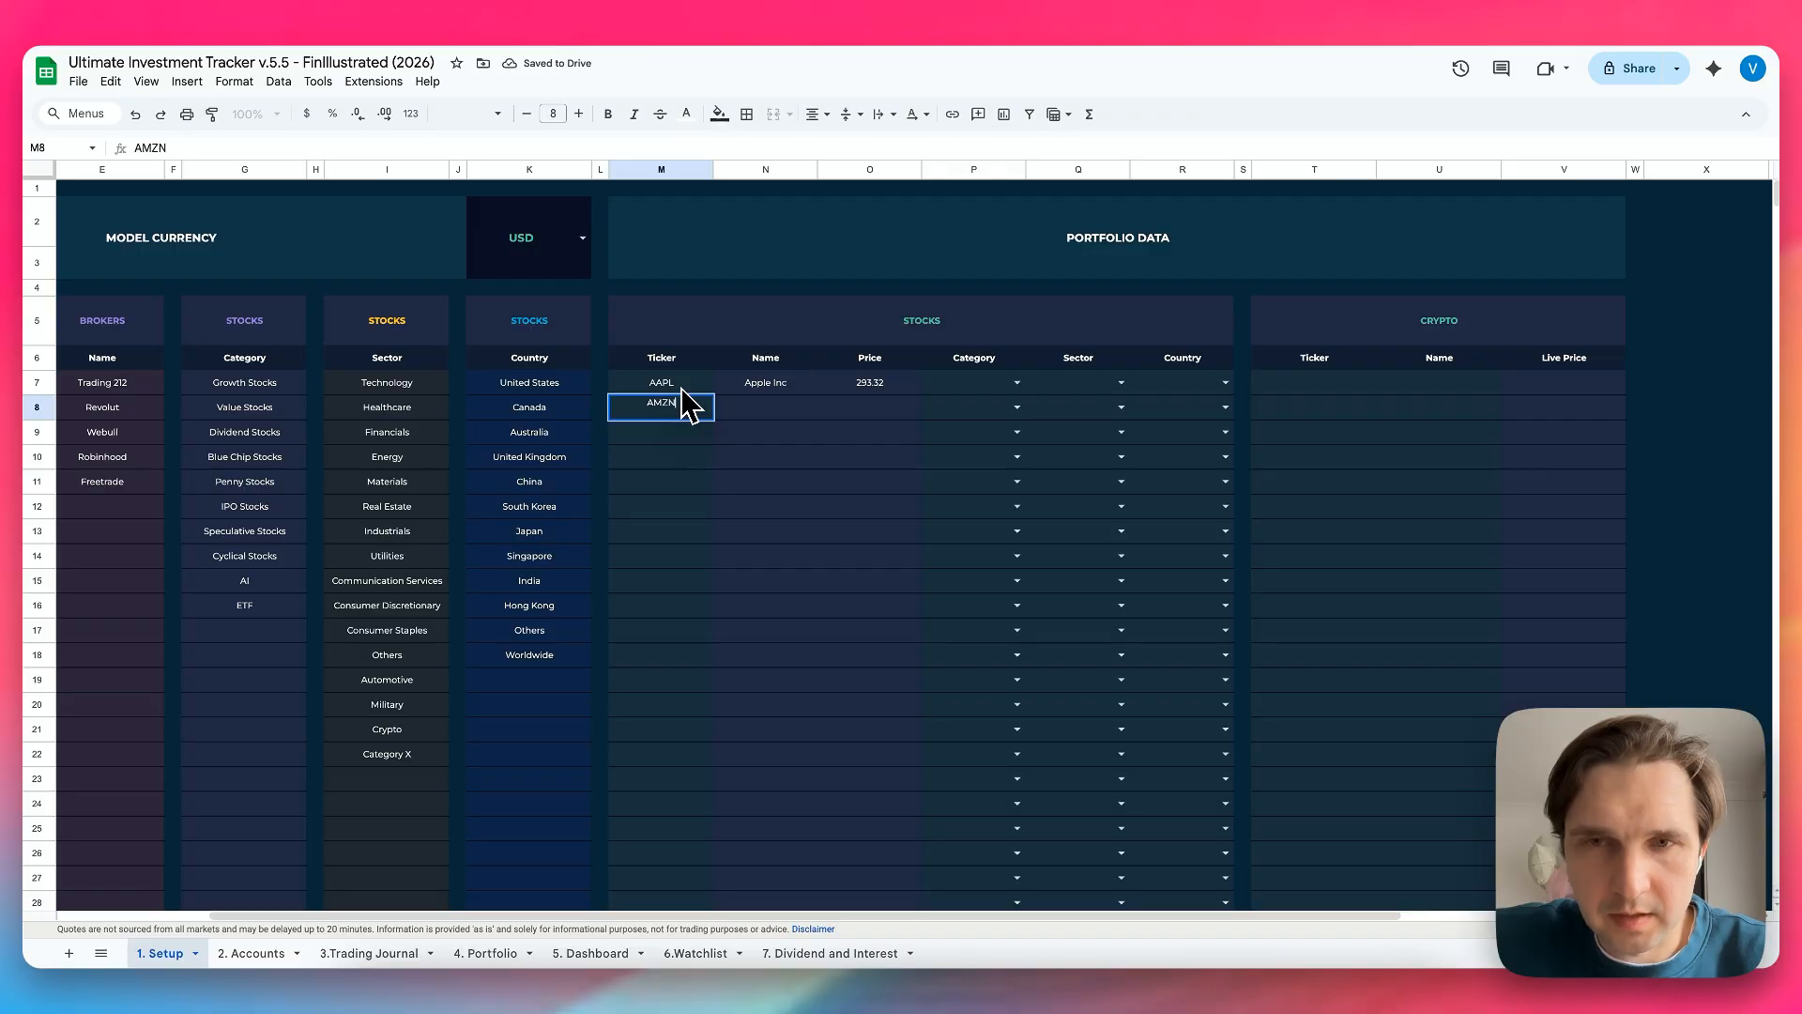
key(Return)
Add the tickers TSLA and NVDA below AMZN in the Stocks table
text(TSLA)
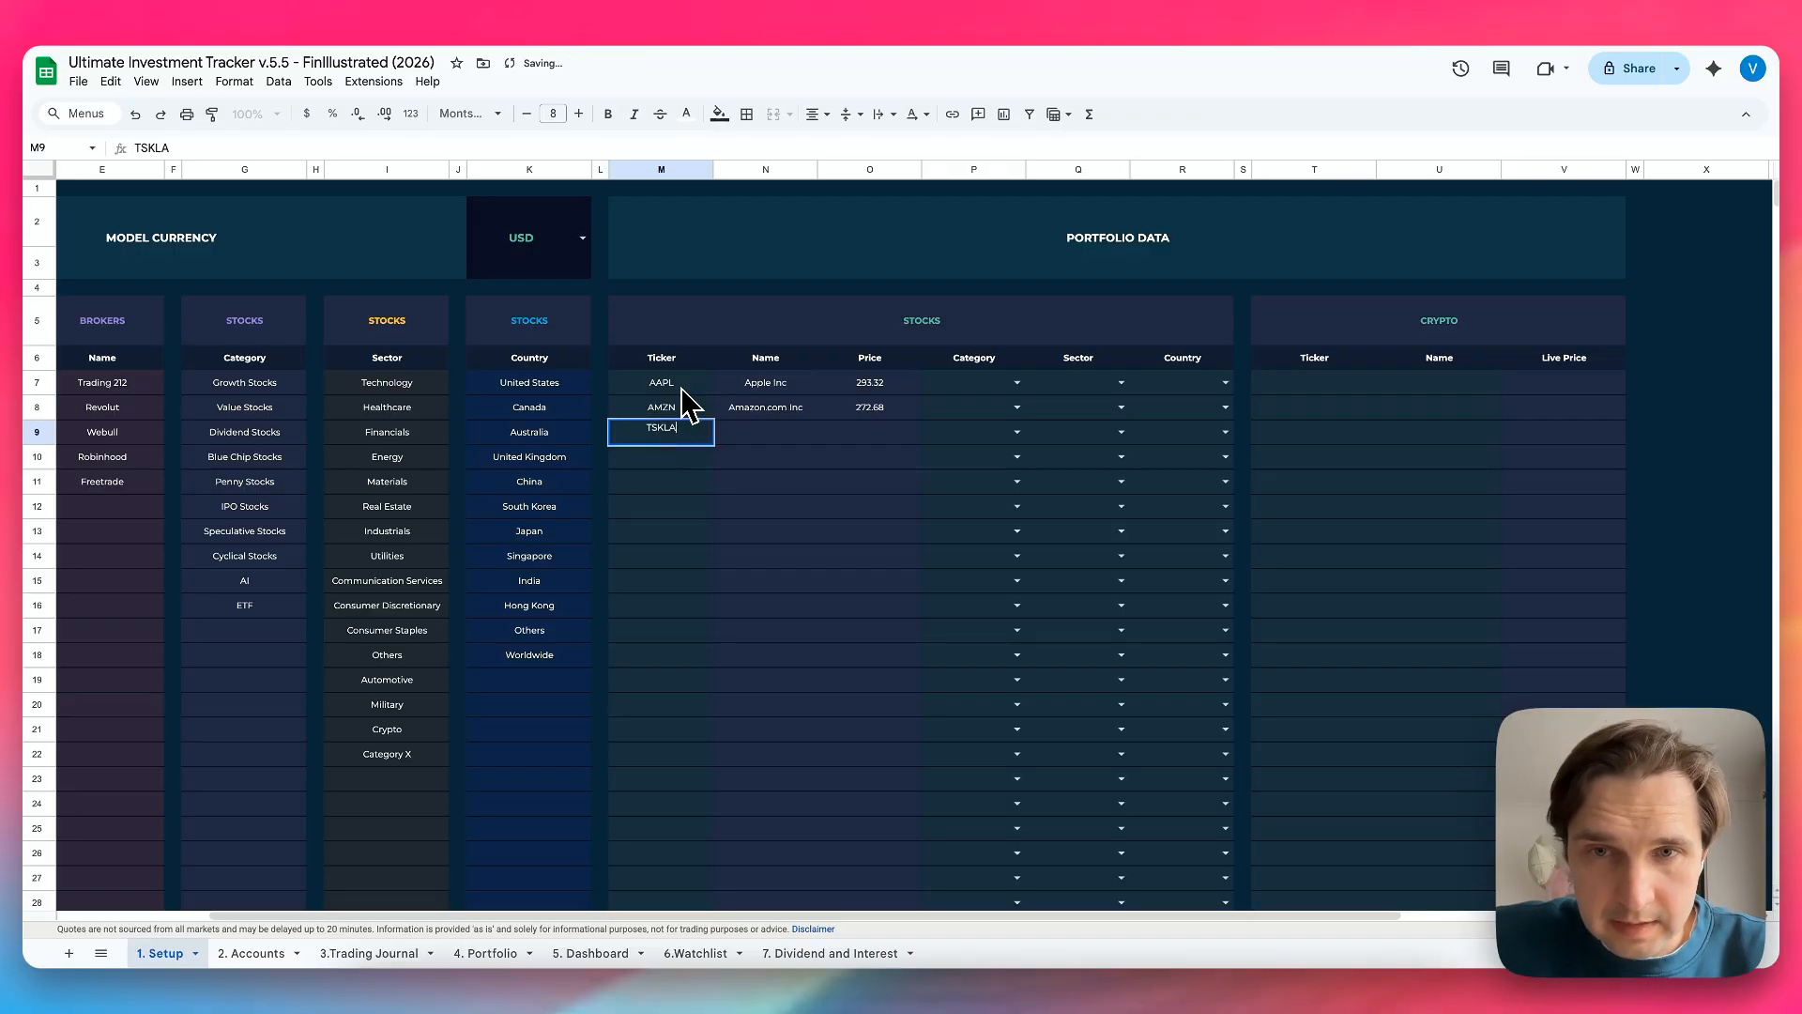
key(Return)
text(N)
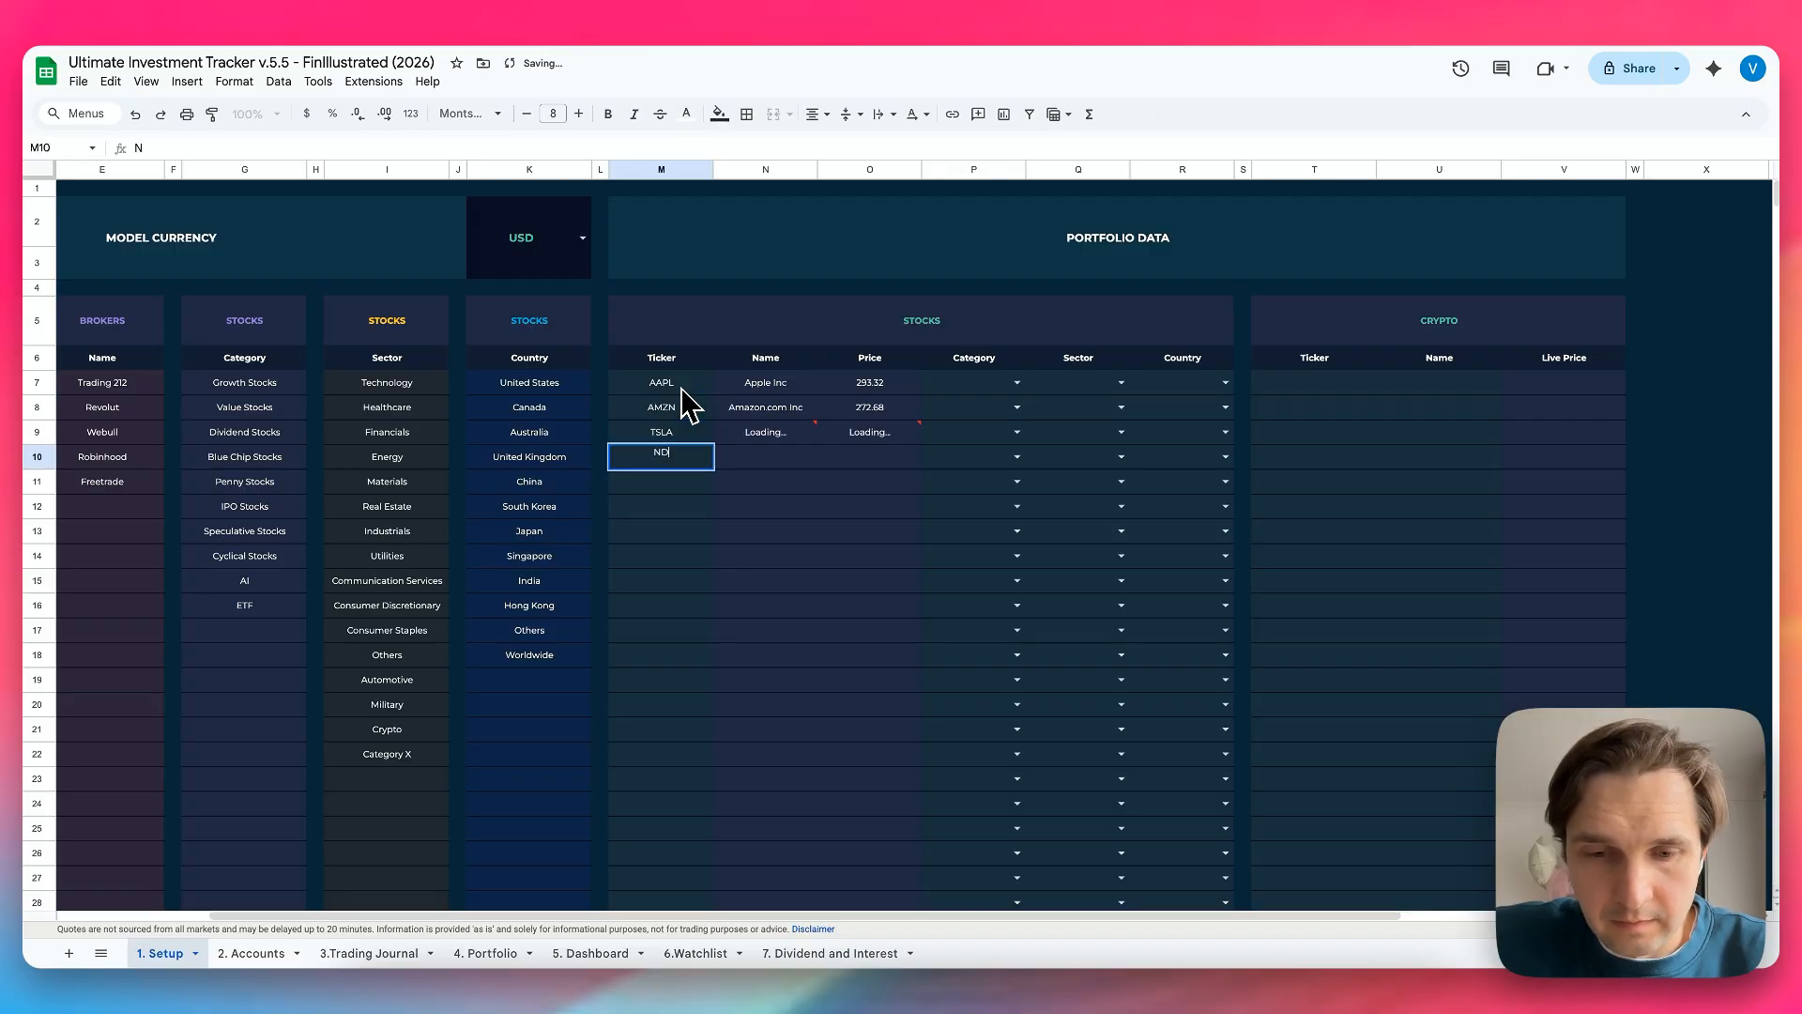
text(VDA)
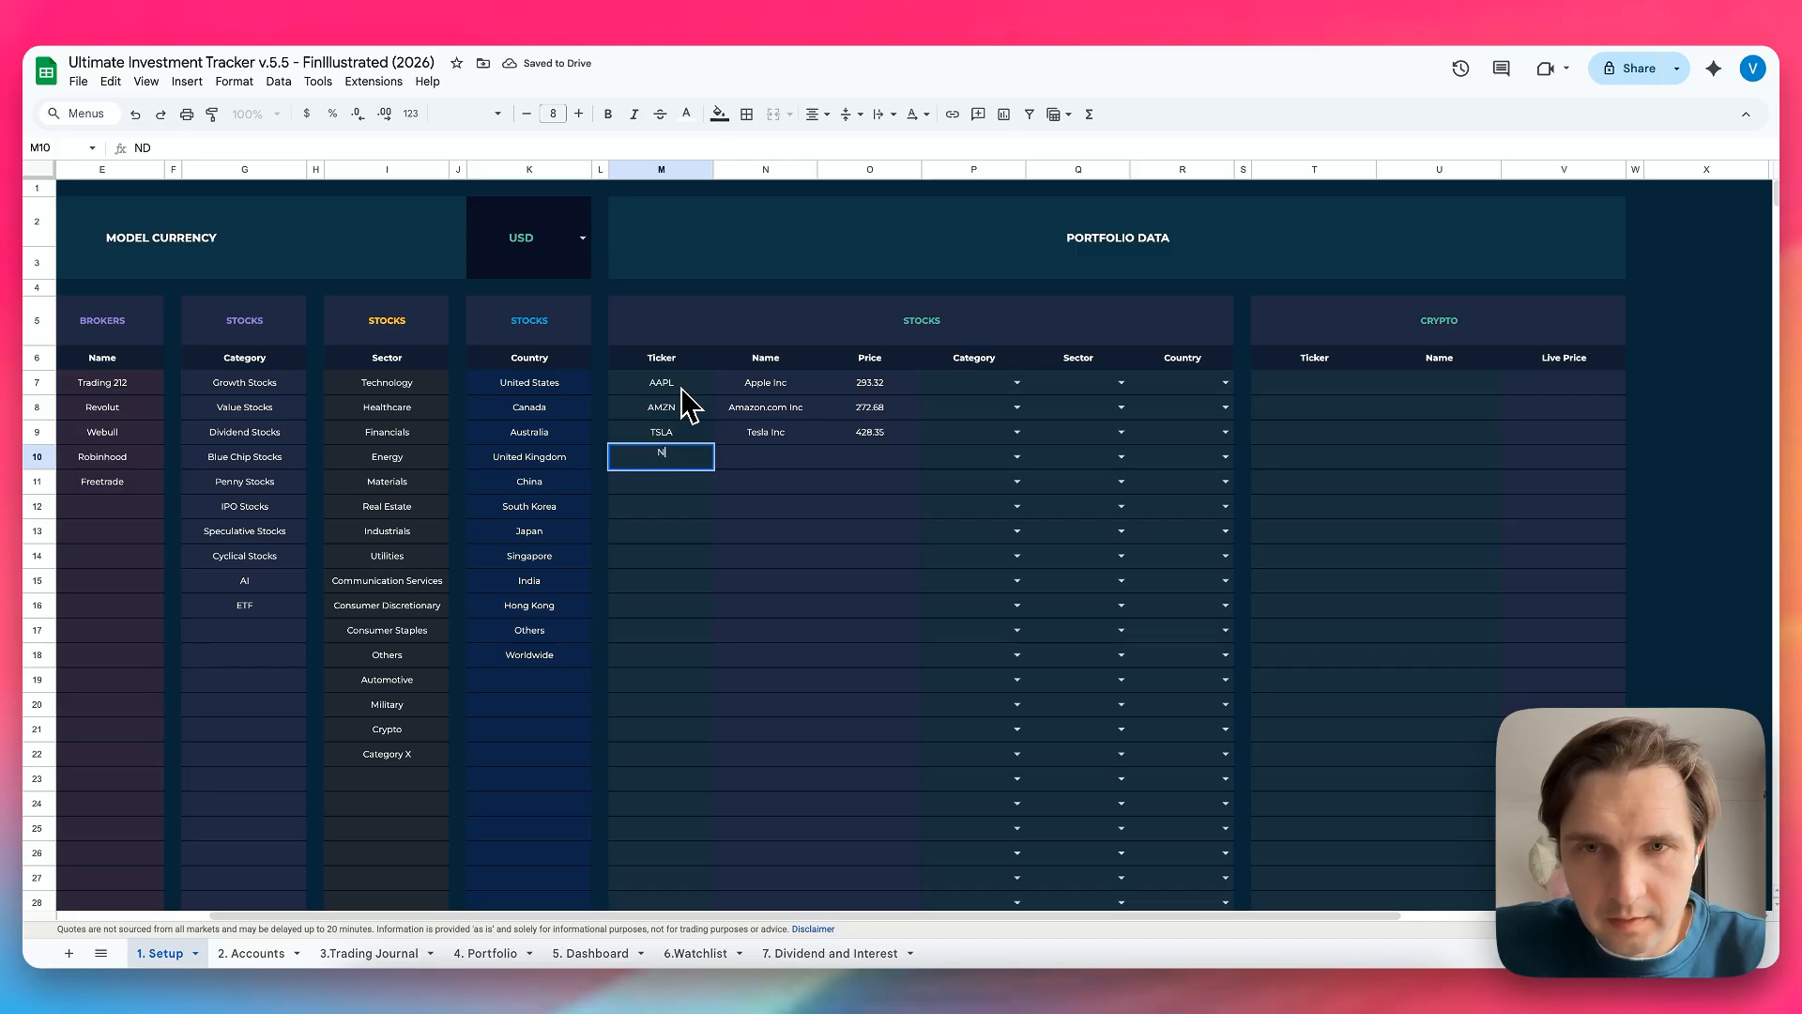
key(Return)
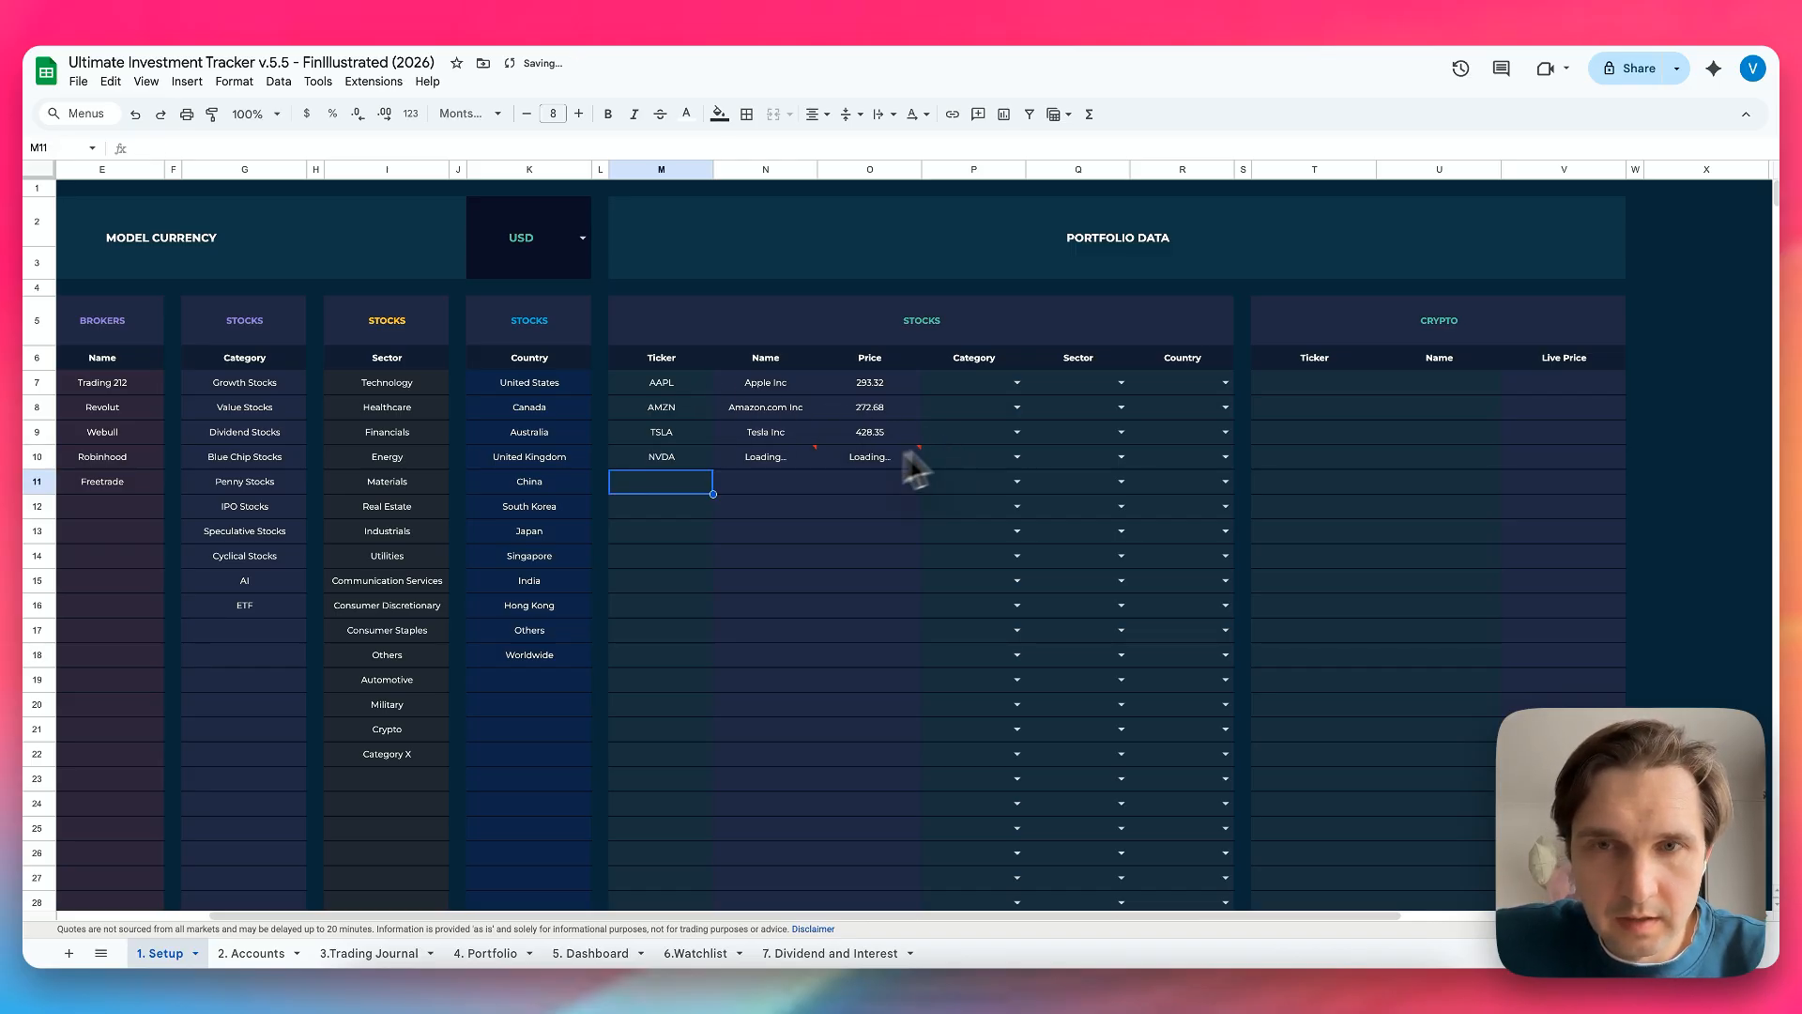
Classify the AAPL row as Growth Stocks, with the sector Technology and the country United States
scroll(704, 468, right, 2)
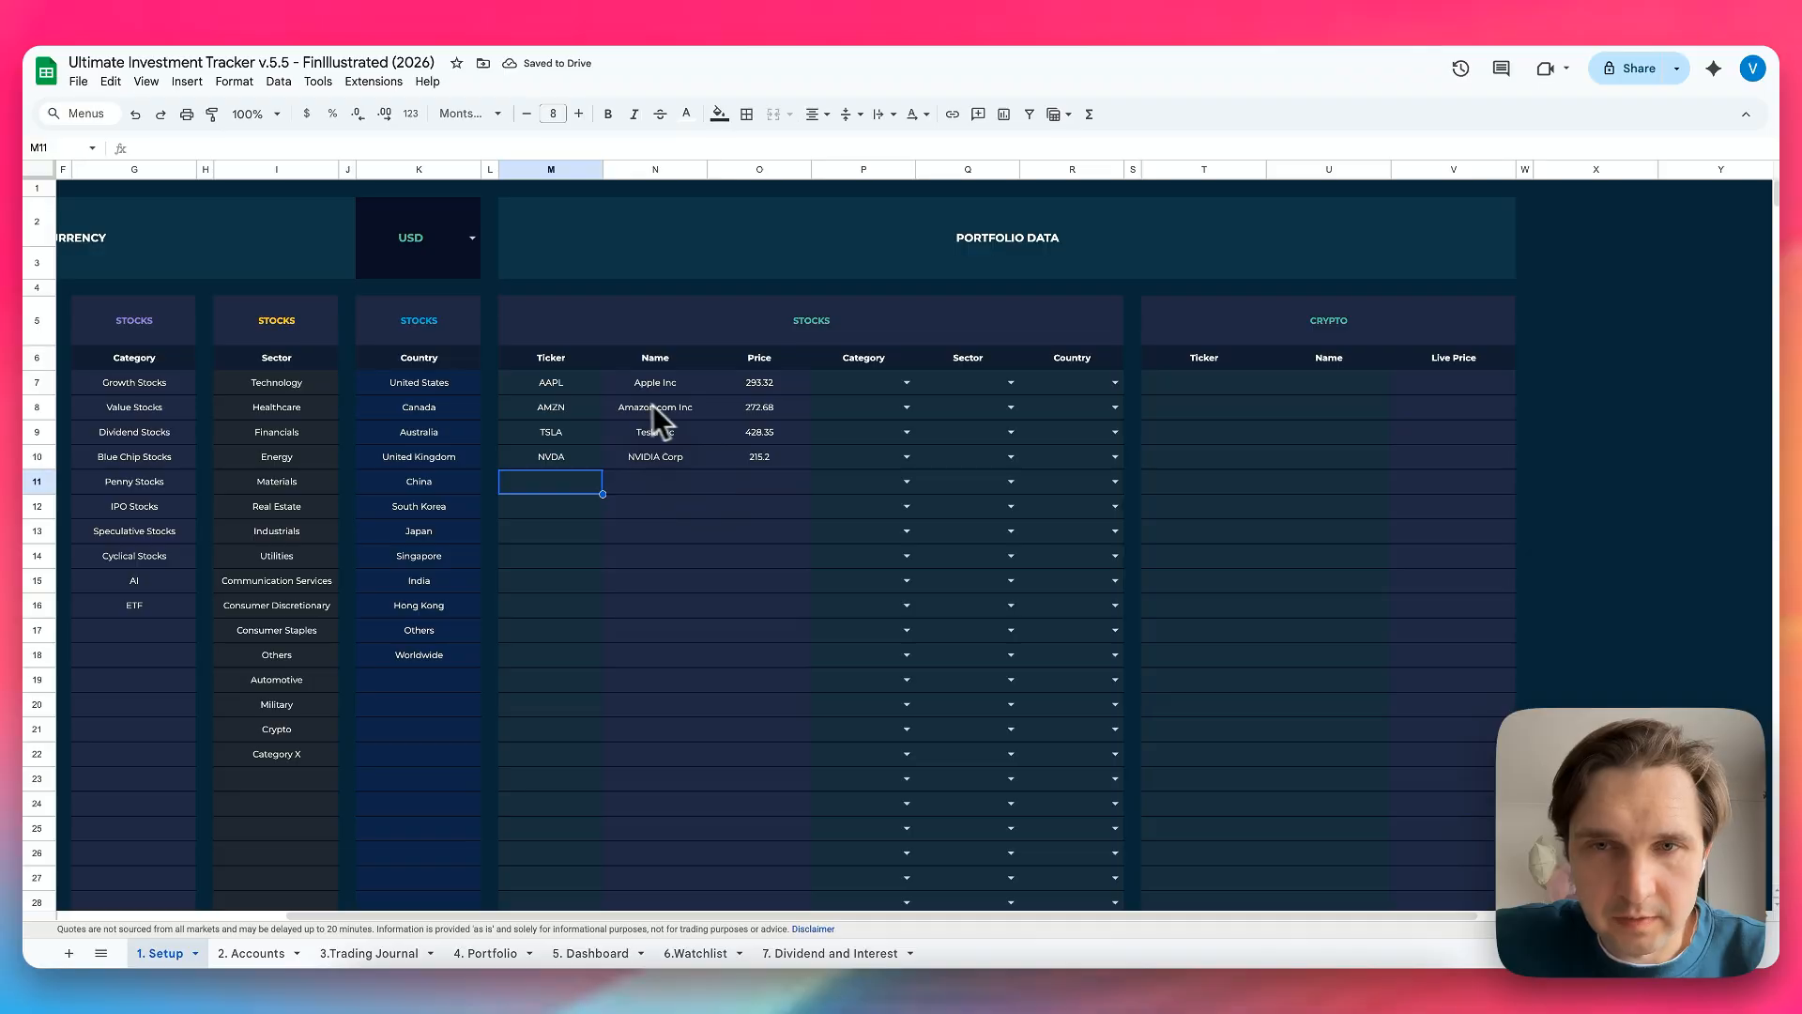
scroll(657, 404, right, 2)
drag(549, 383, 663, 495)
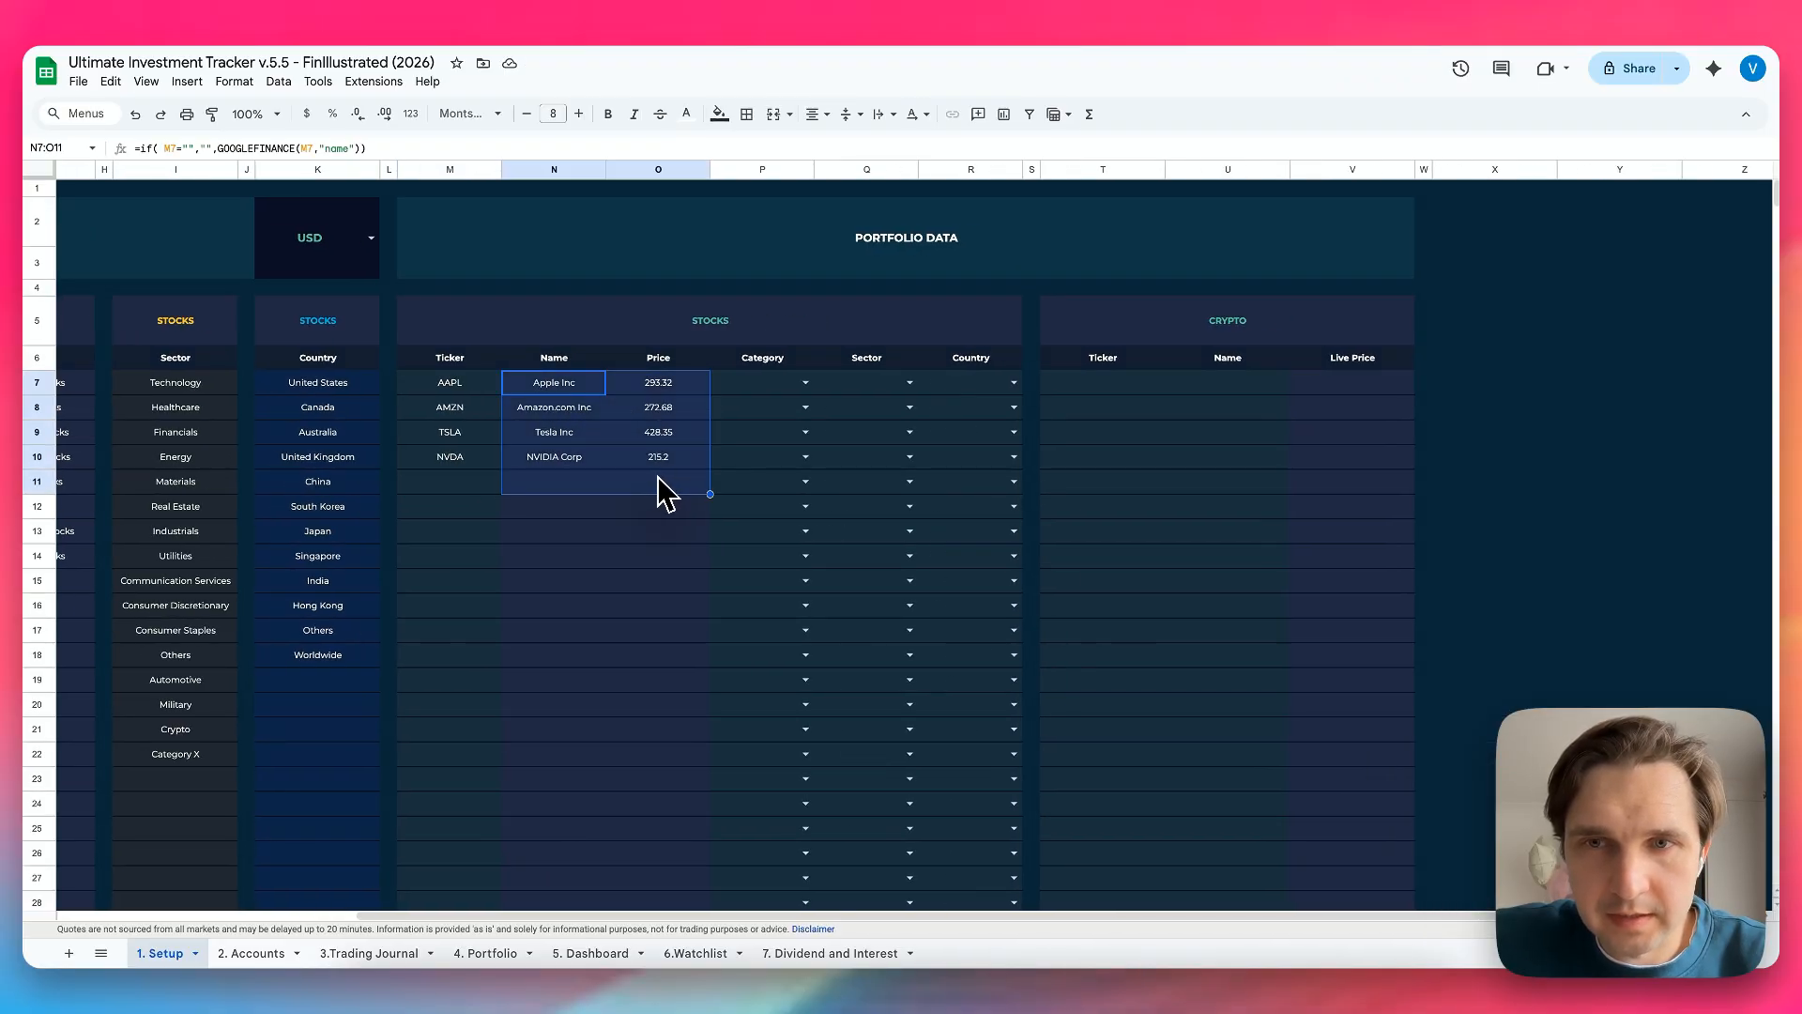
click(805, 382)
click(772, 407)
click(909, 382)
click(872, 405)
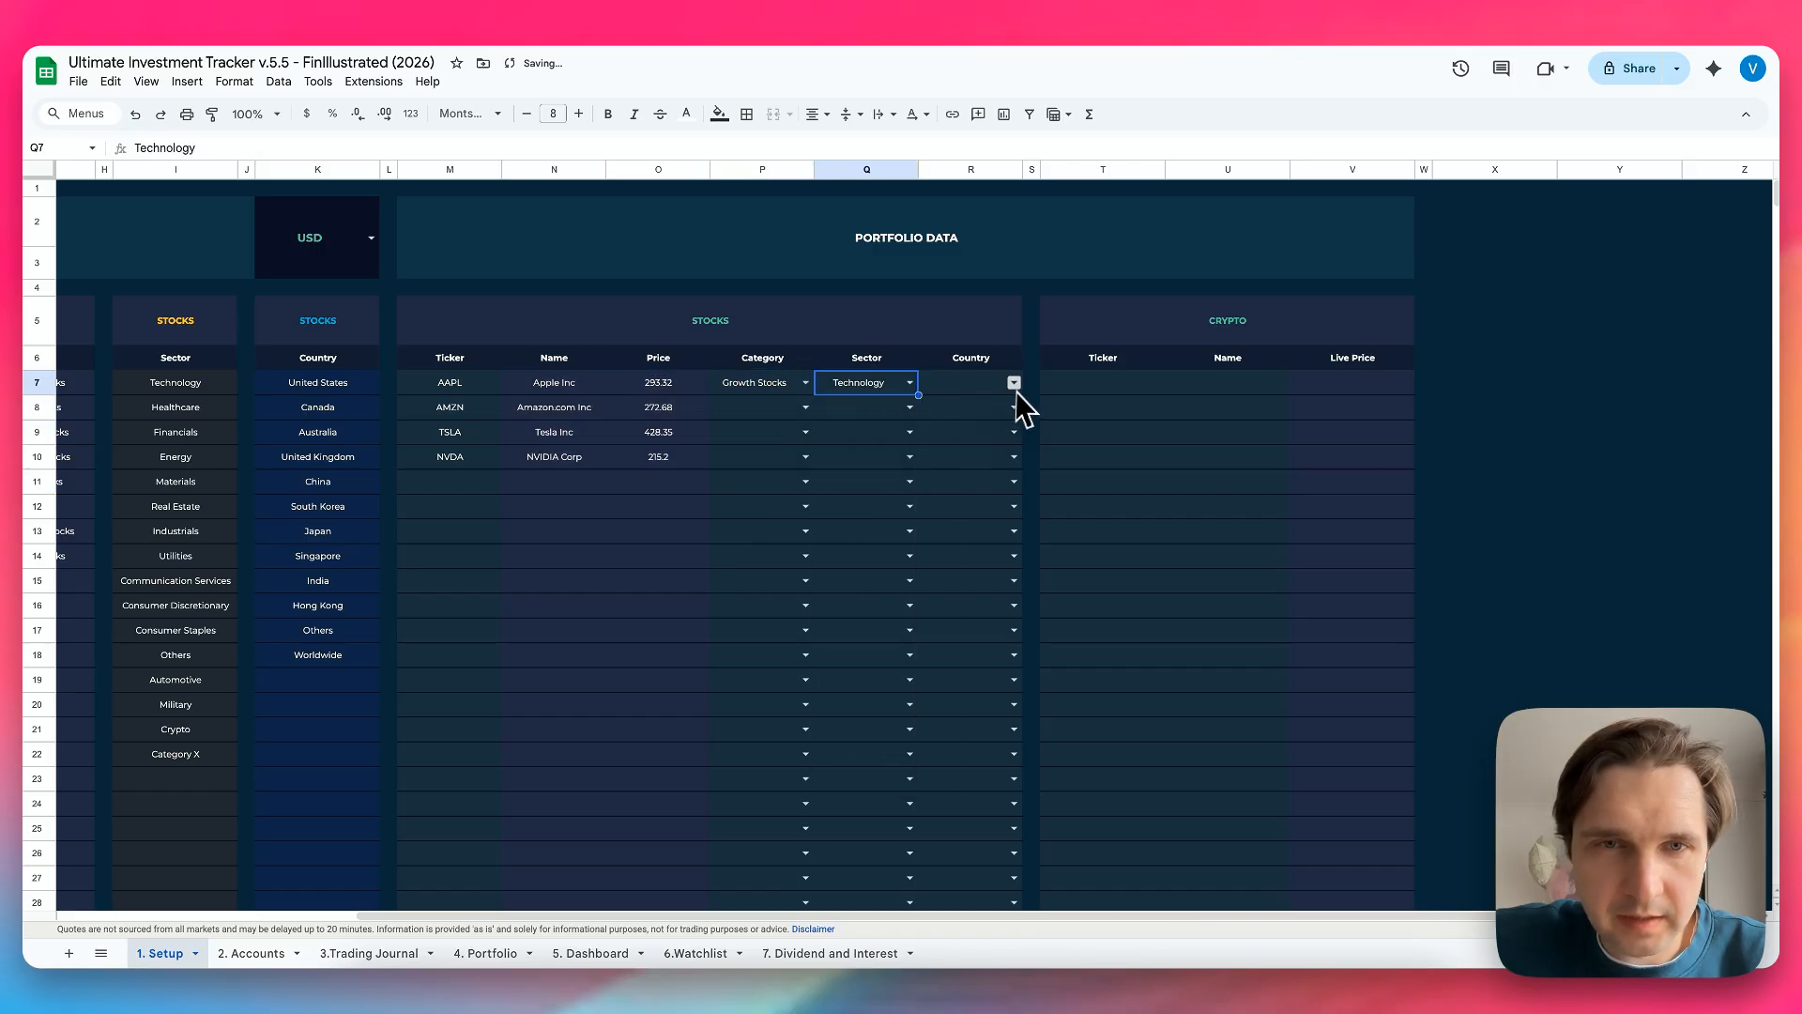
click(1014, 382)
click(998, 405)
Set AMZN's category to Growth Stocks, its sector to Consumer Staples and its country to United States
click(805, 407)
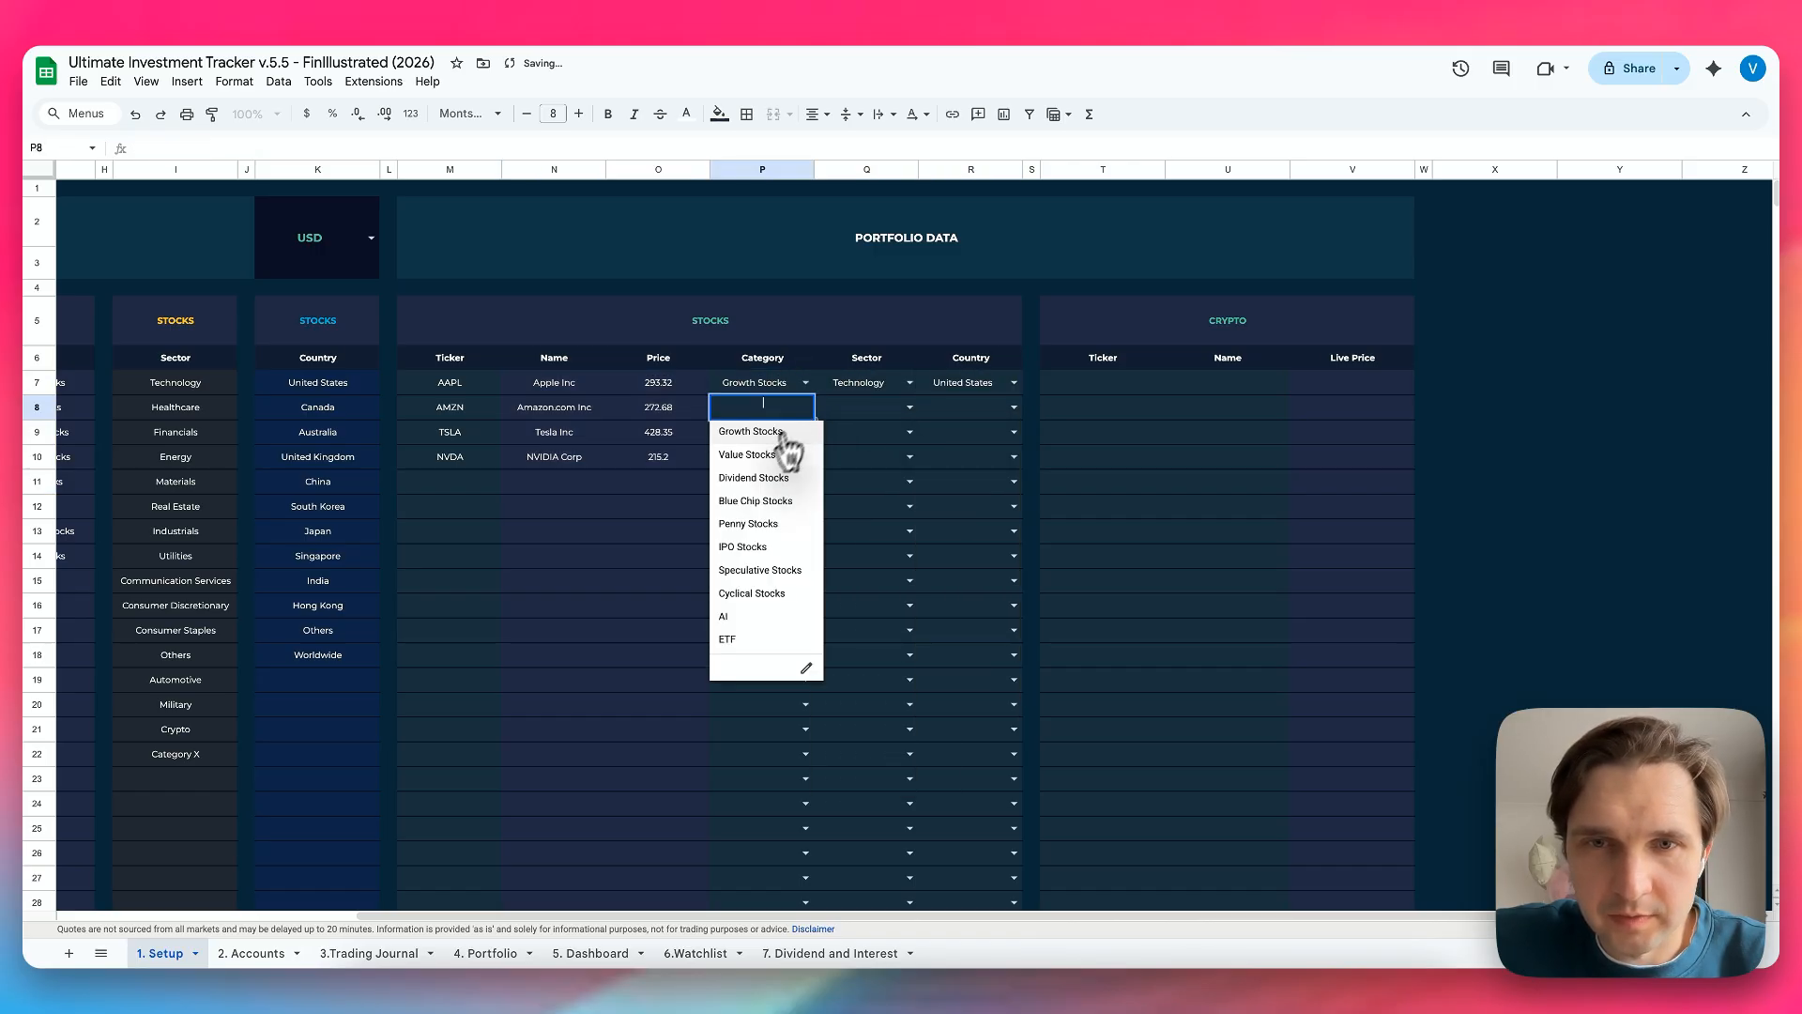
click(771, 431)
click(910, 408)
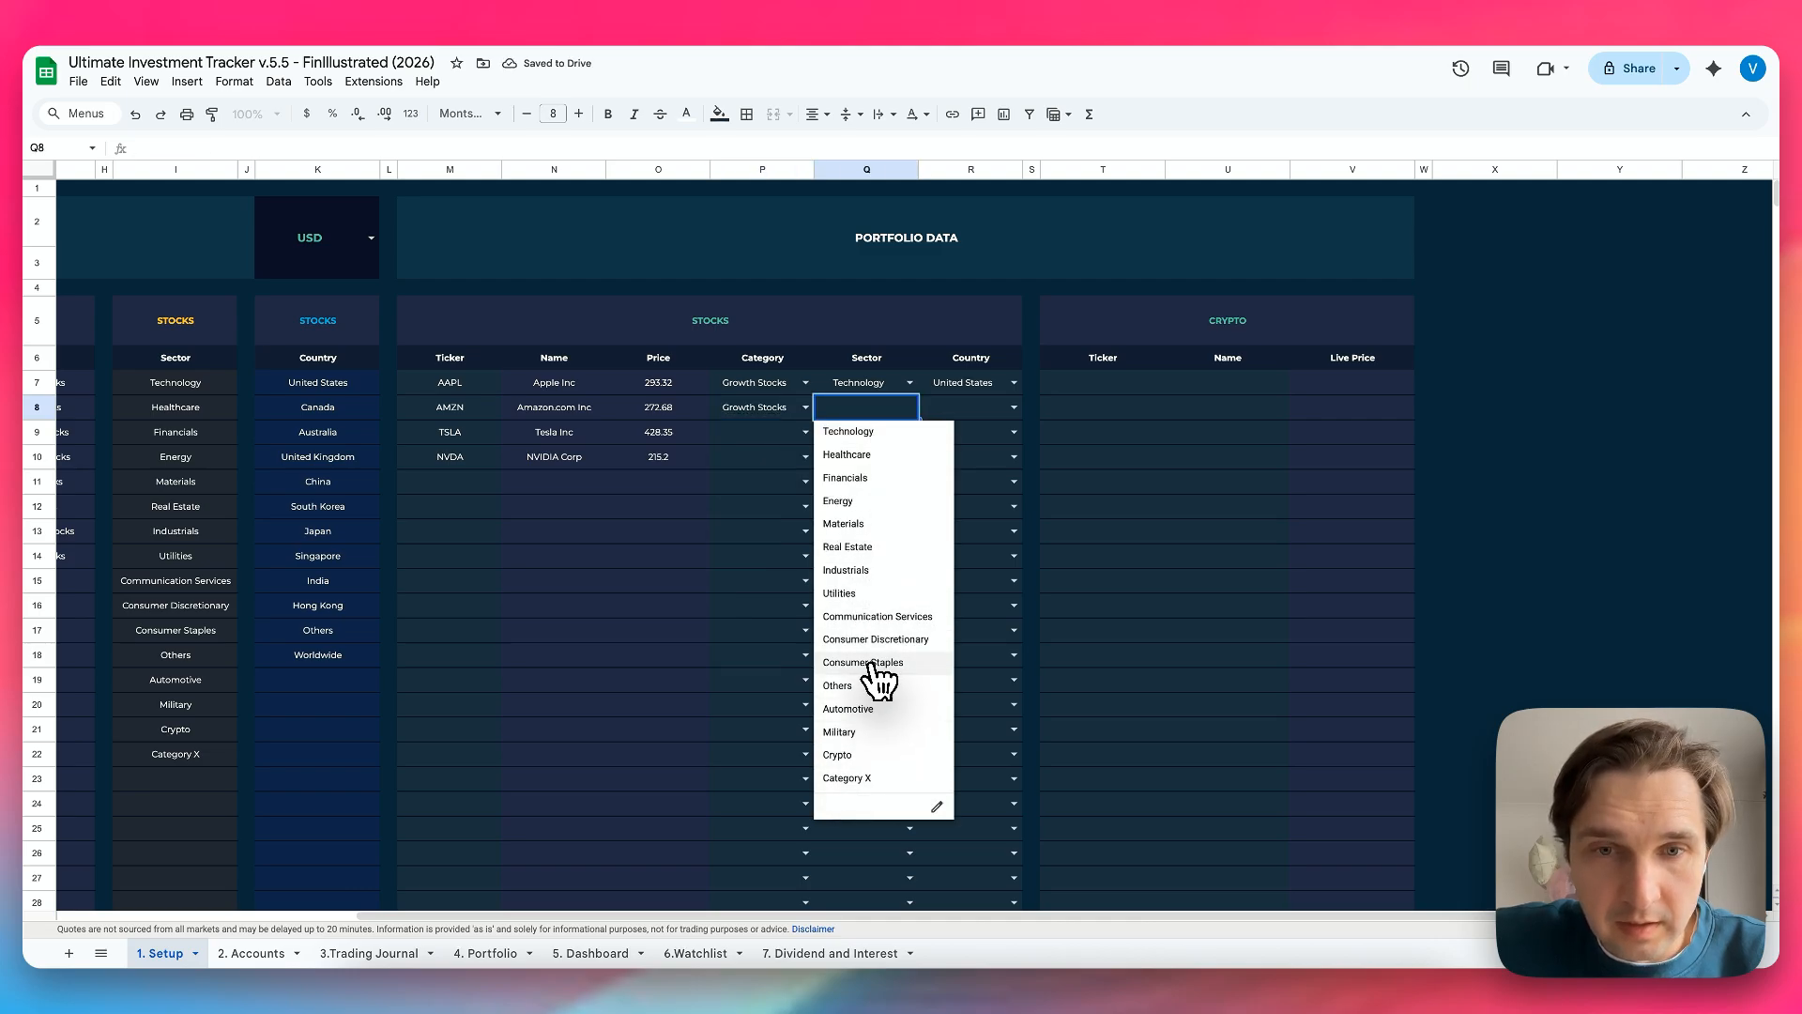
click(873, 662)
click(1013, 407)
click(967, 431)
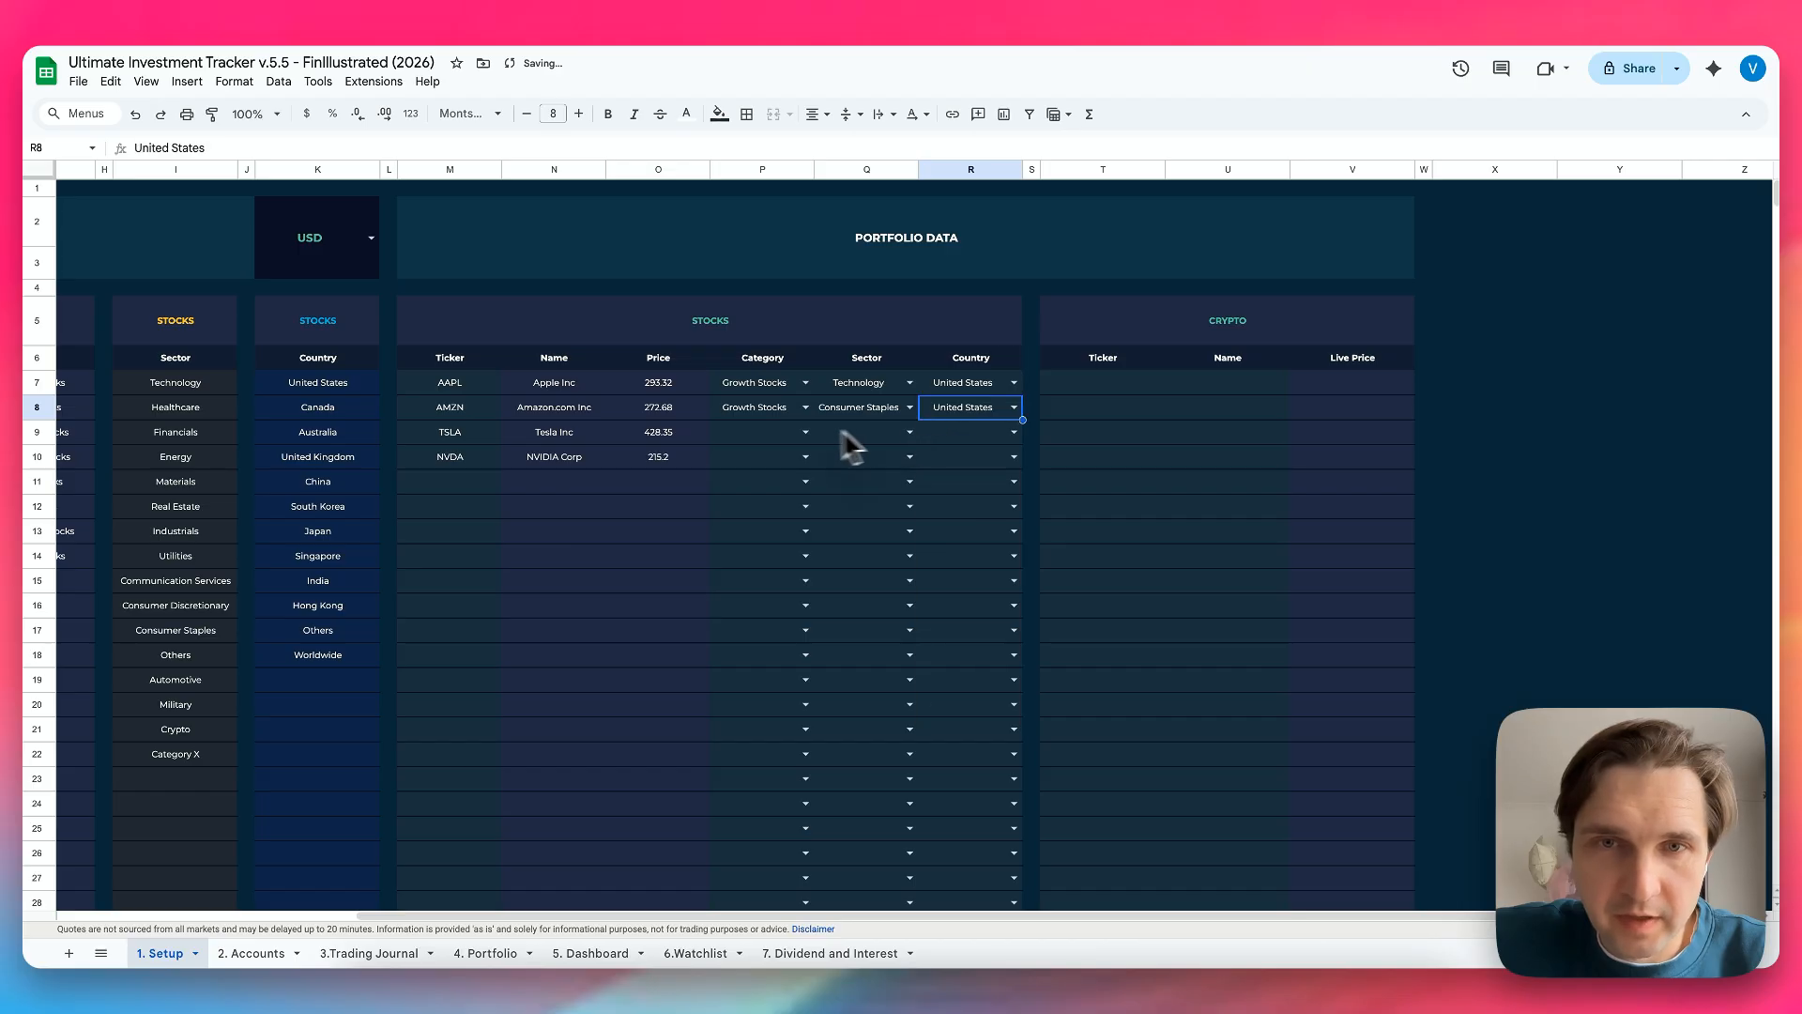
Set TSLA's category to Growth Stocks, its sector to Automotive and its country to United States
click(805, 431)
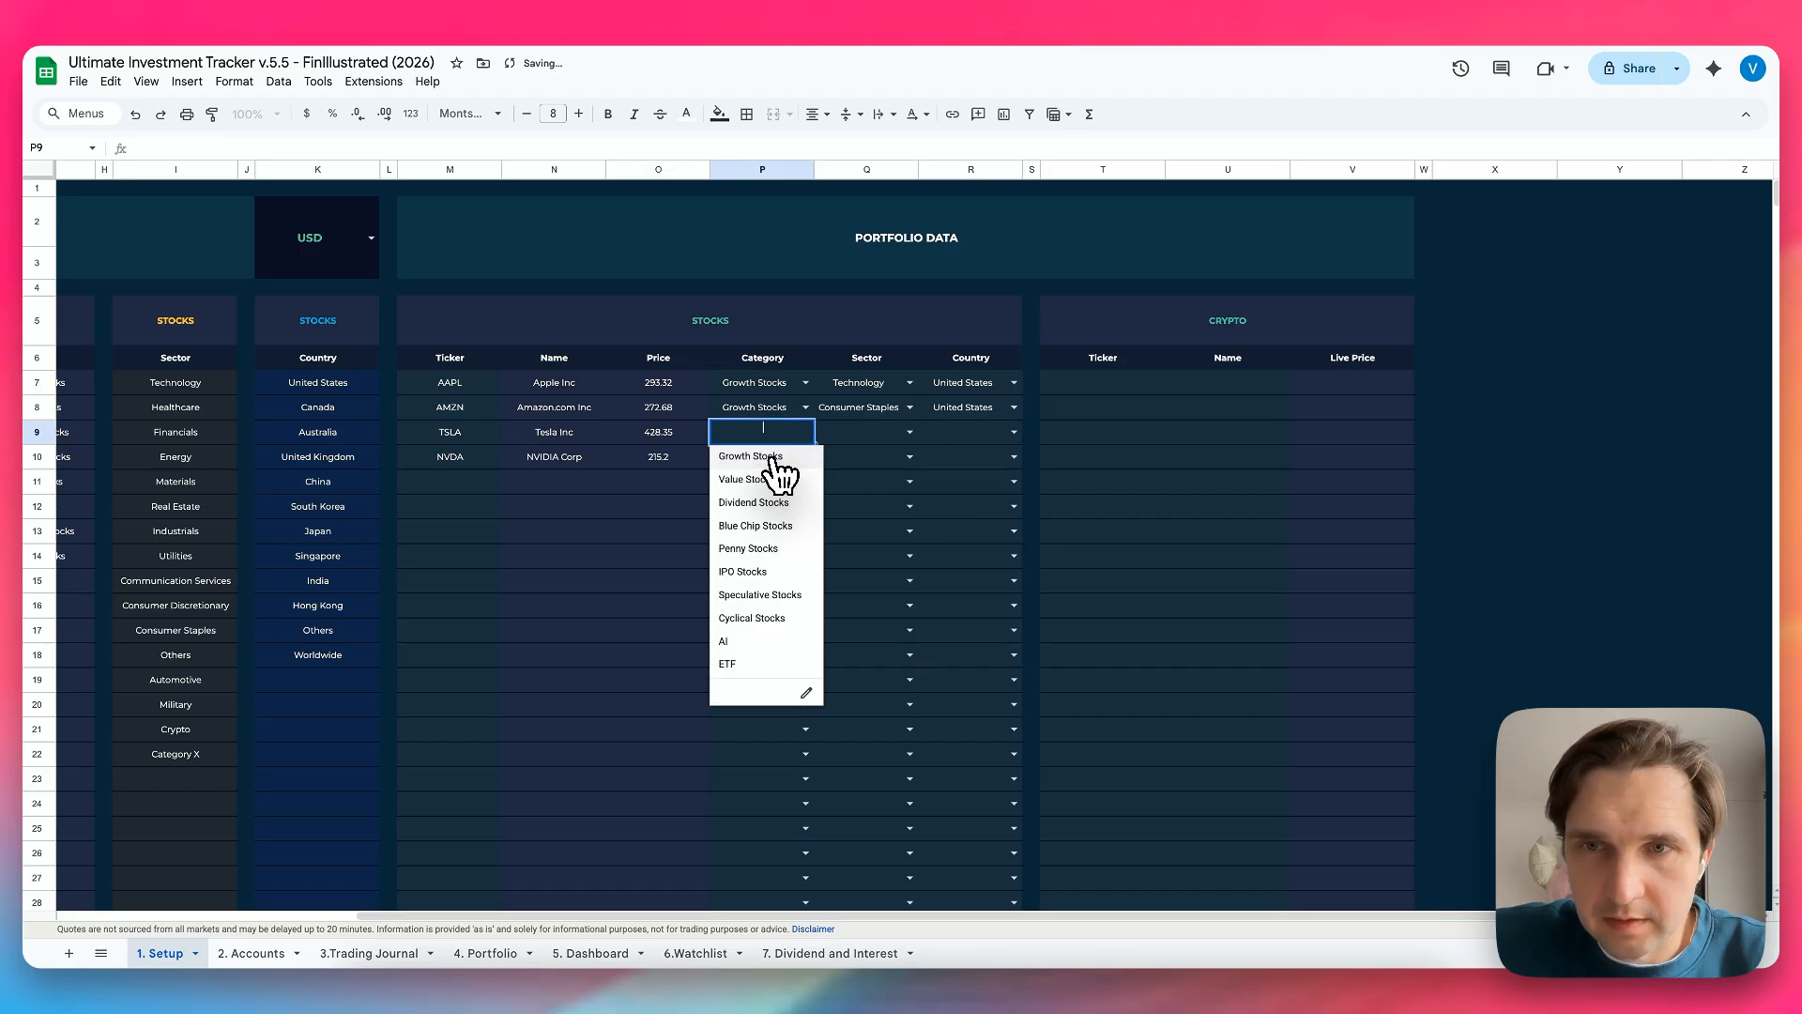
click(767, 456)
click(906, 430)
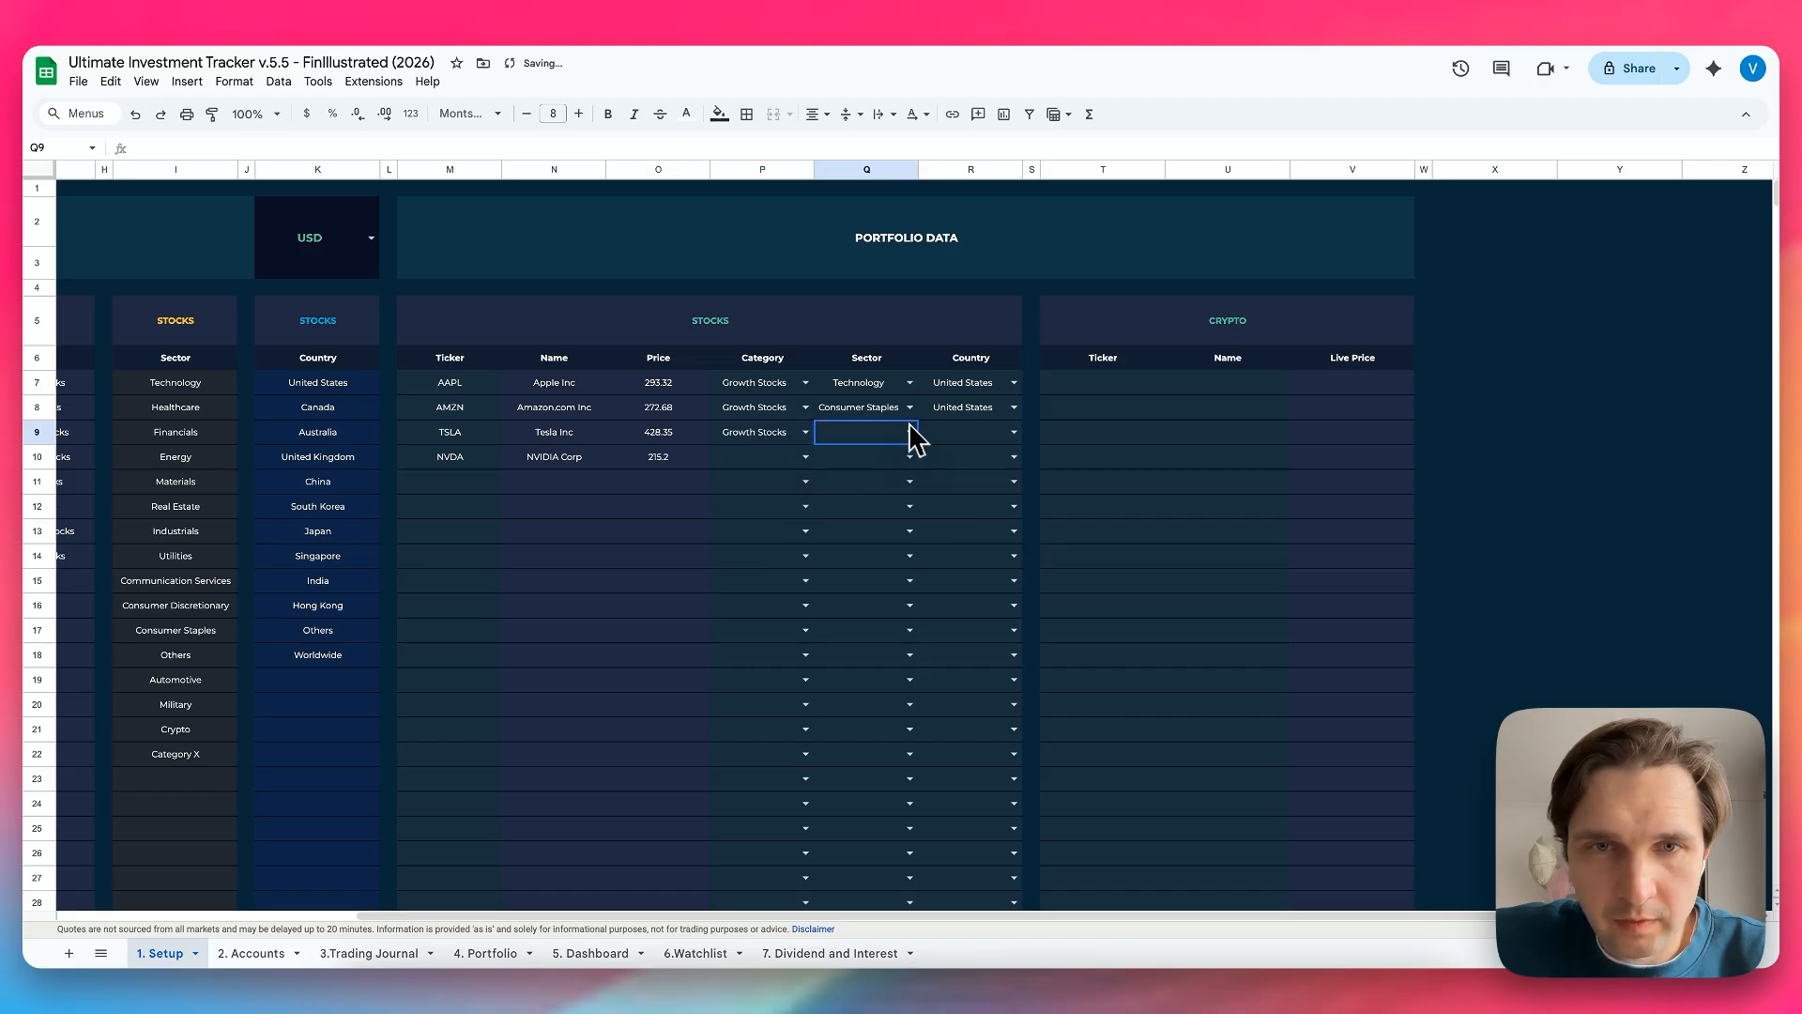
click(910, 432)
click(857, 737)
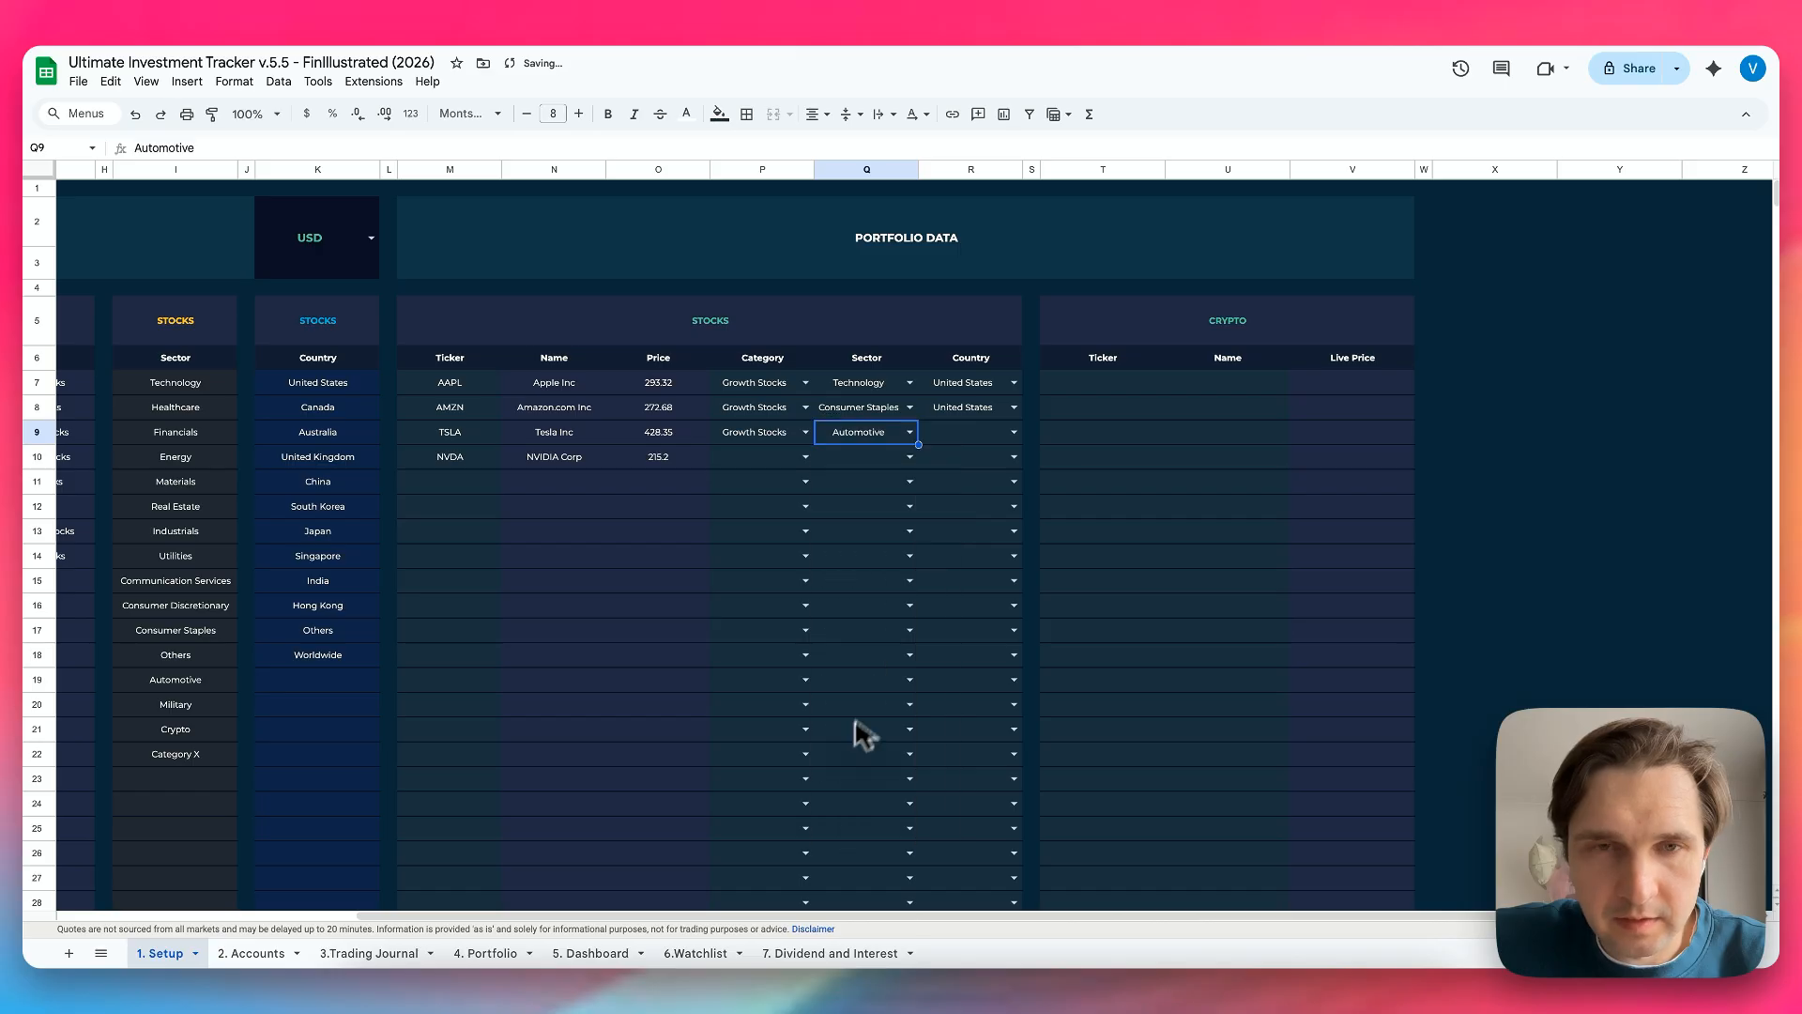
click(1012, 435)
click(1013, 431)
click(981, 465)
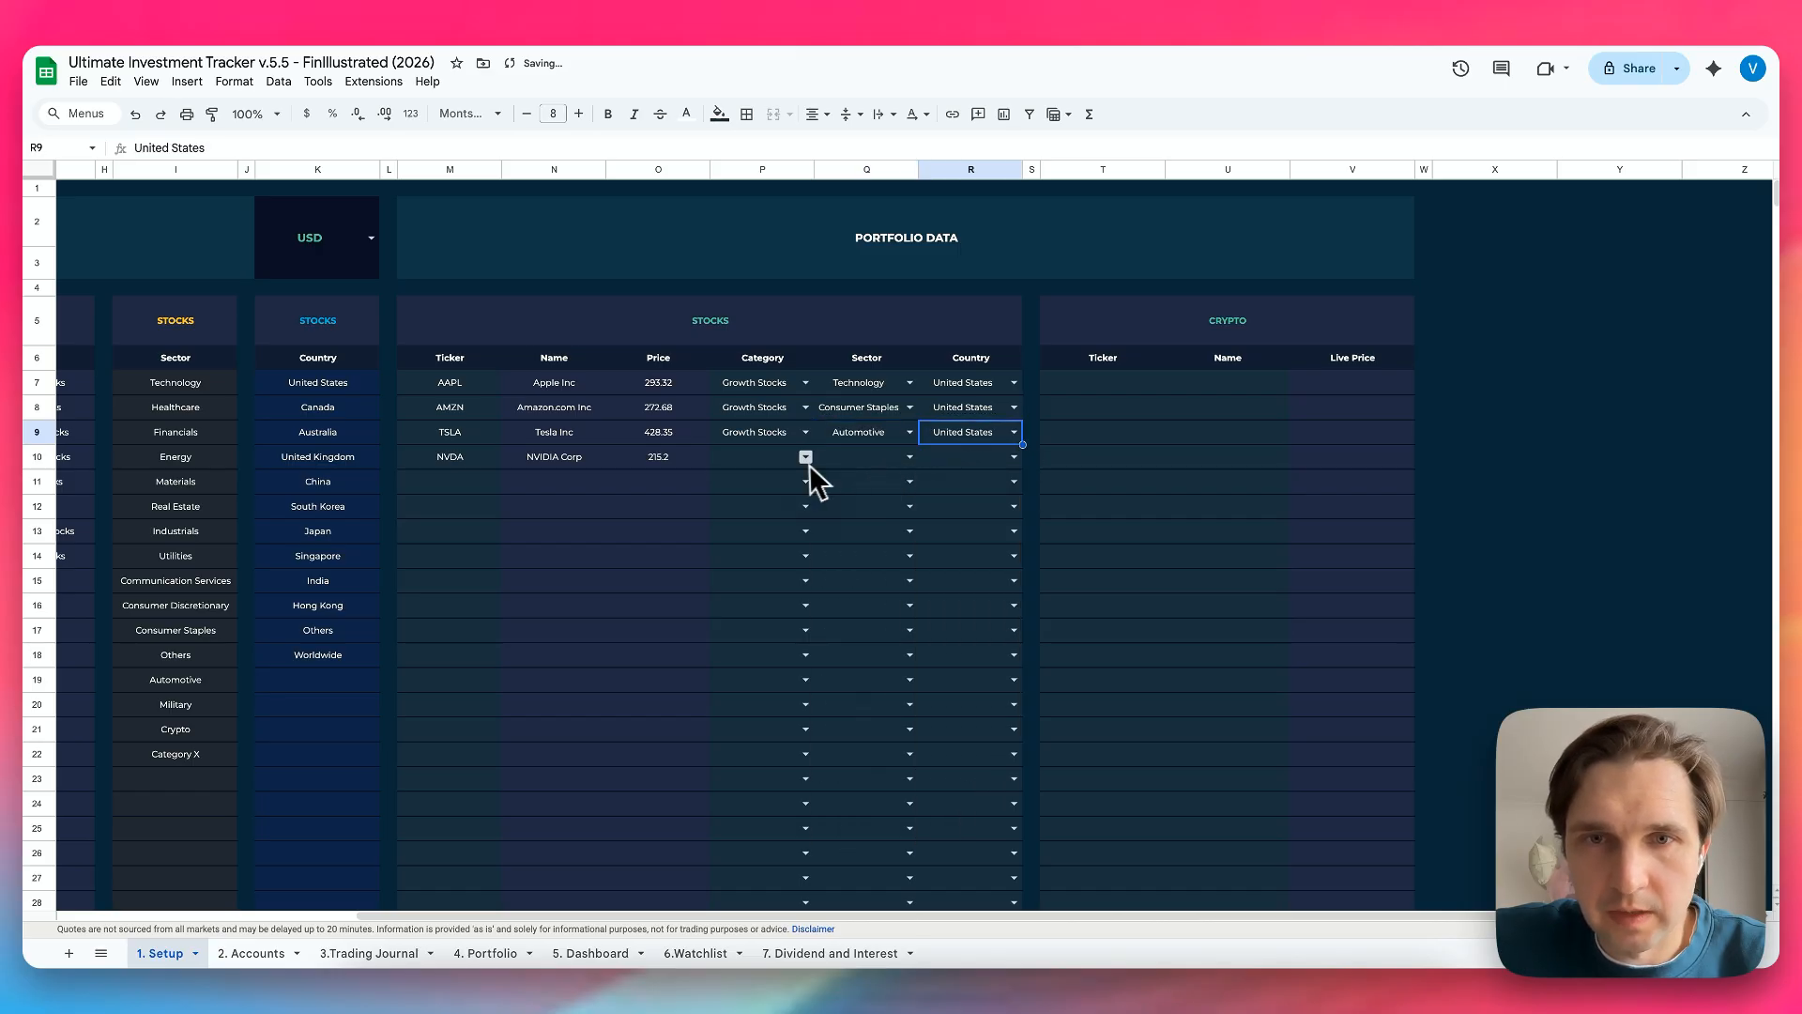
Set NVDA's category to Growth Stocks, its sector to Technology and its country to United States
click(806, 459)
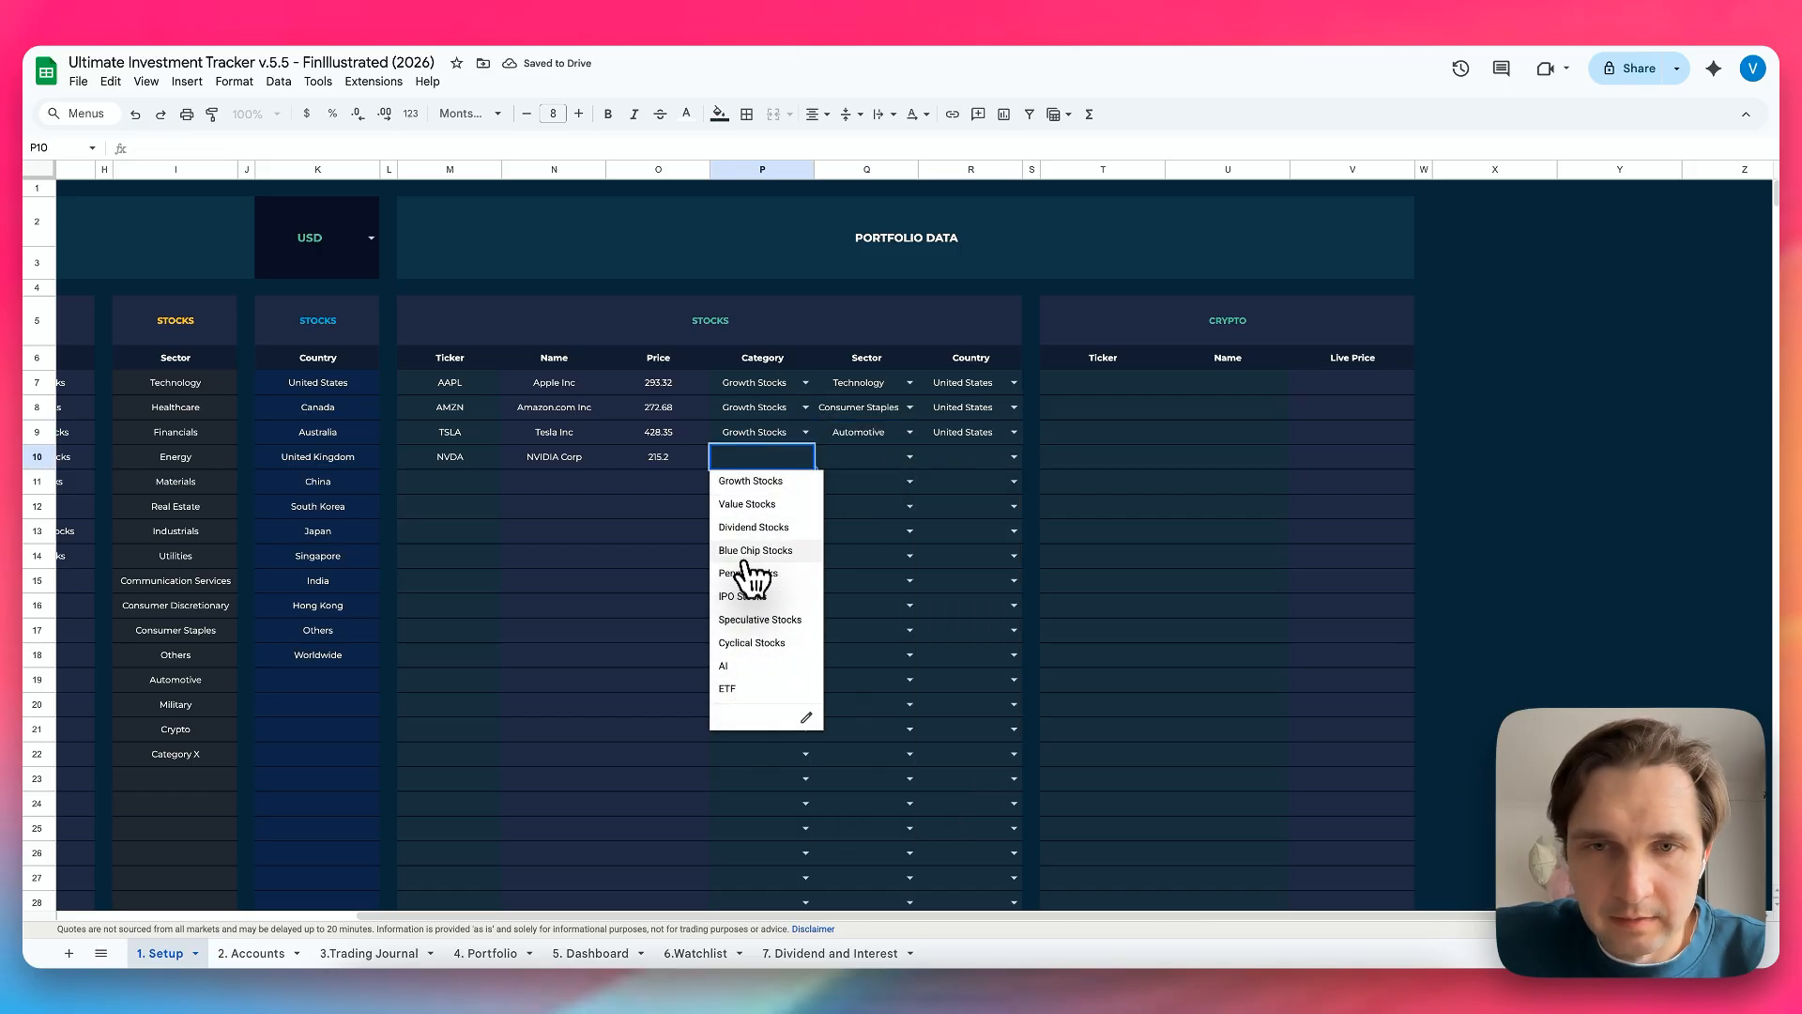
click(756, 481)
click(909, 457)
click(873, 485)
click(1014, 457)
click(969, 484)
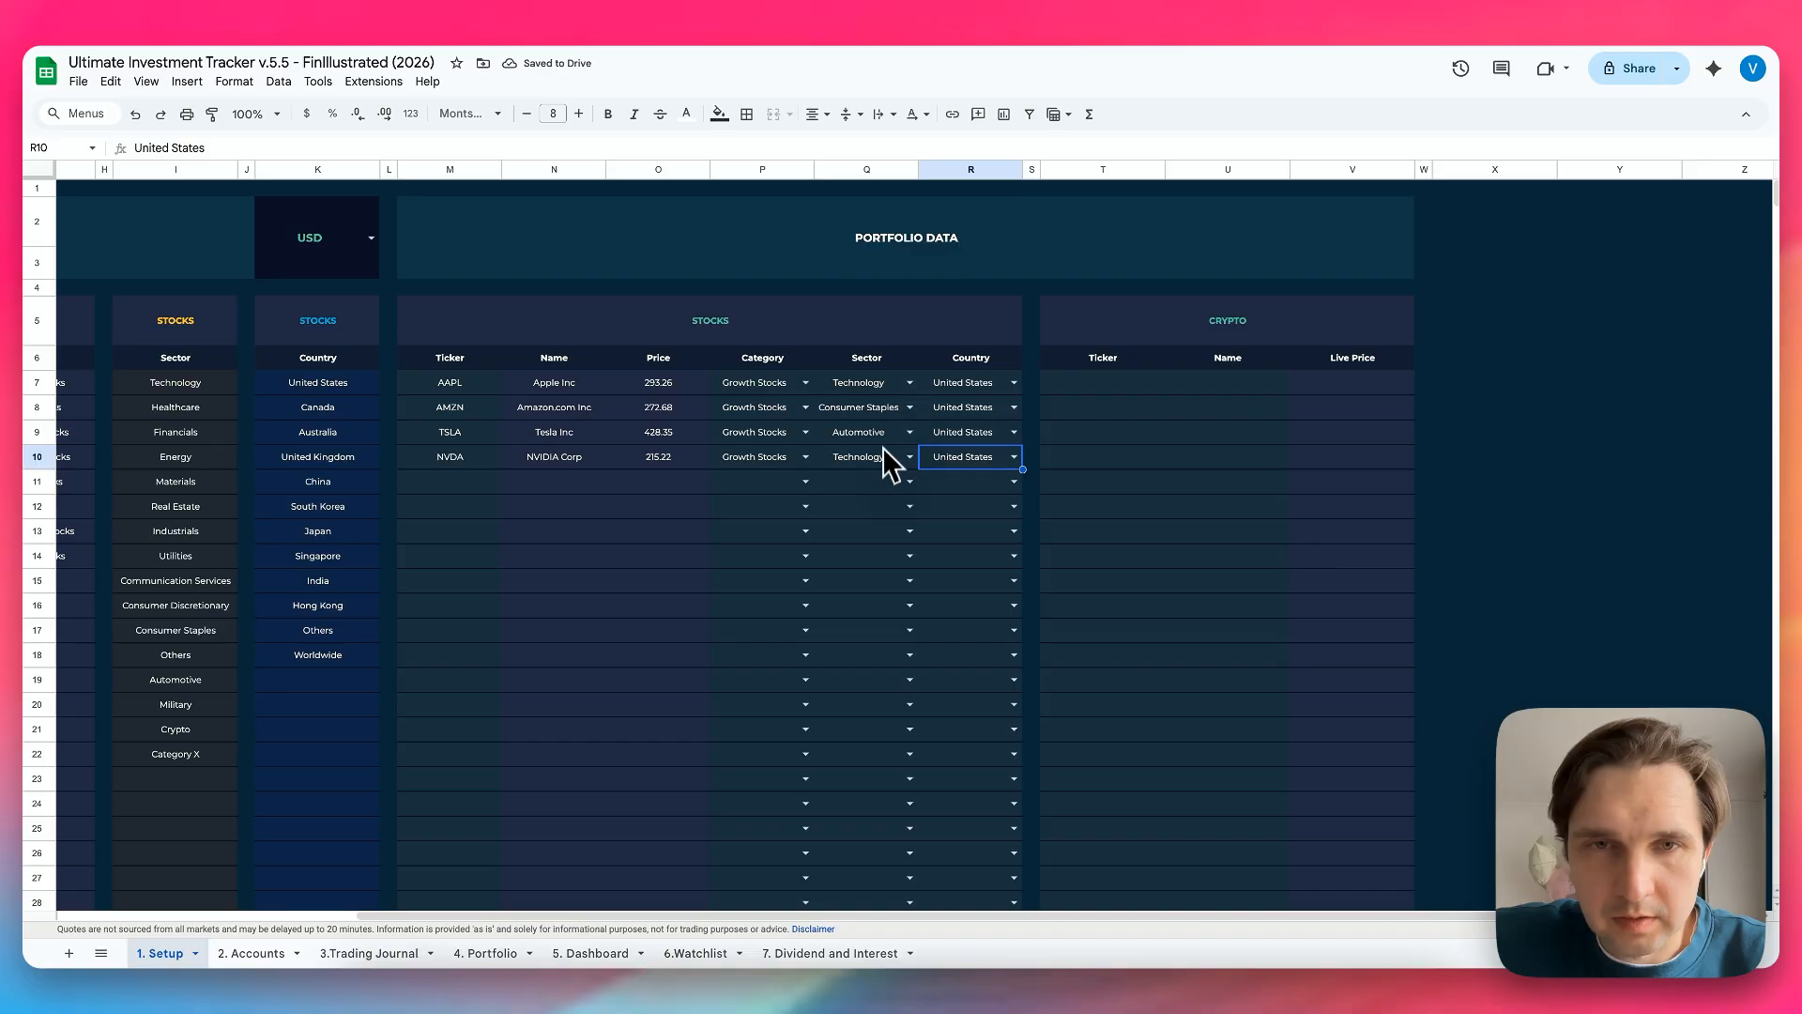
Enter the tickers BTC, ADA and ETH in the first three rows of the crypto portfolio table
scroll(901, 481, left, 1)
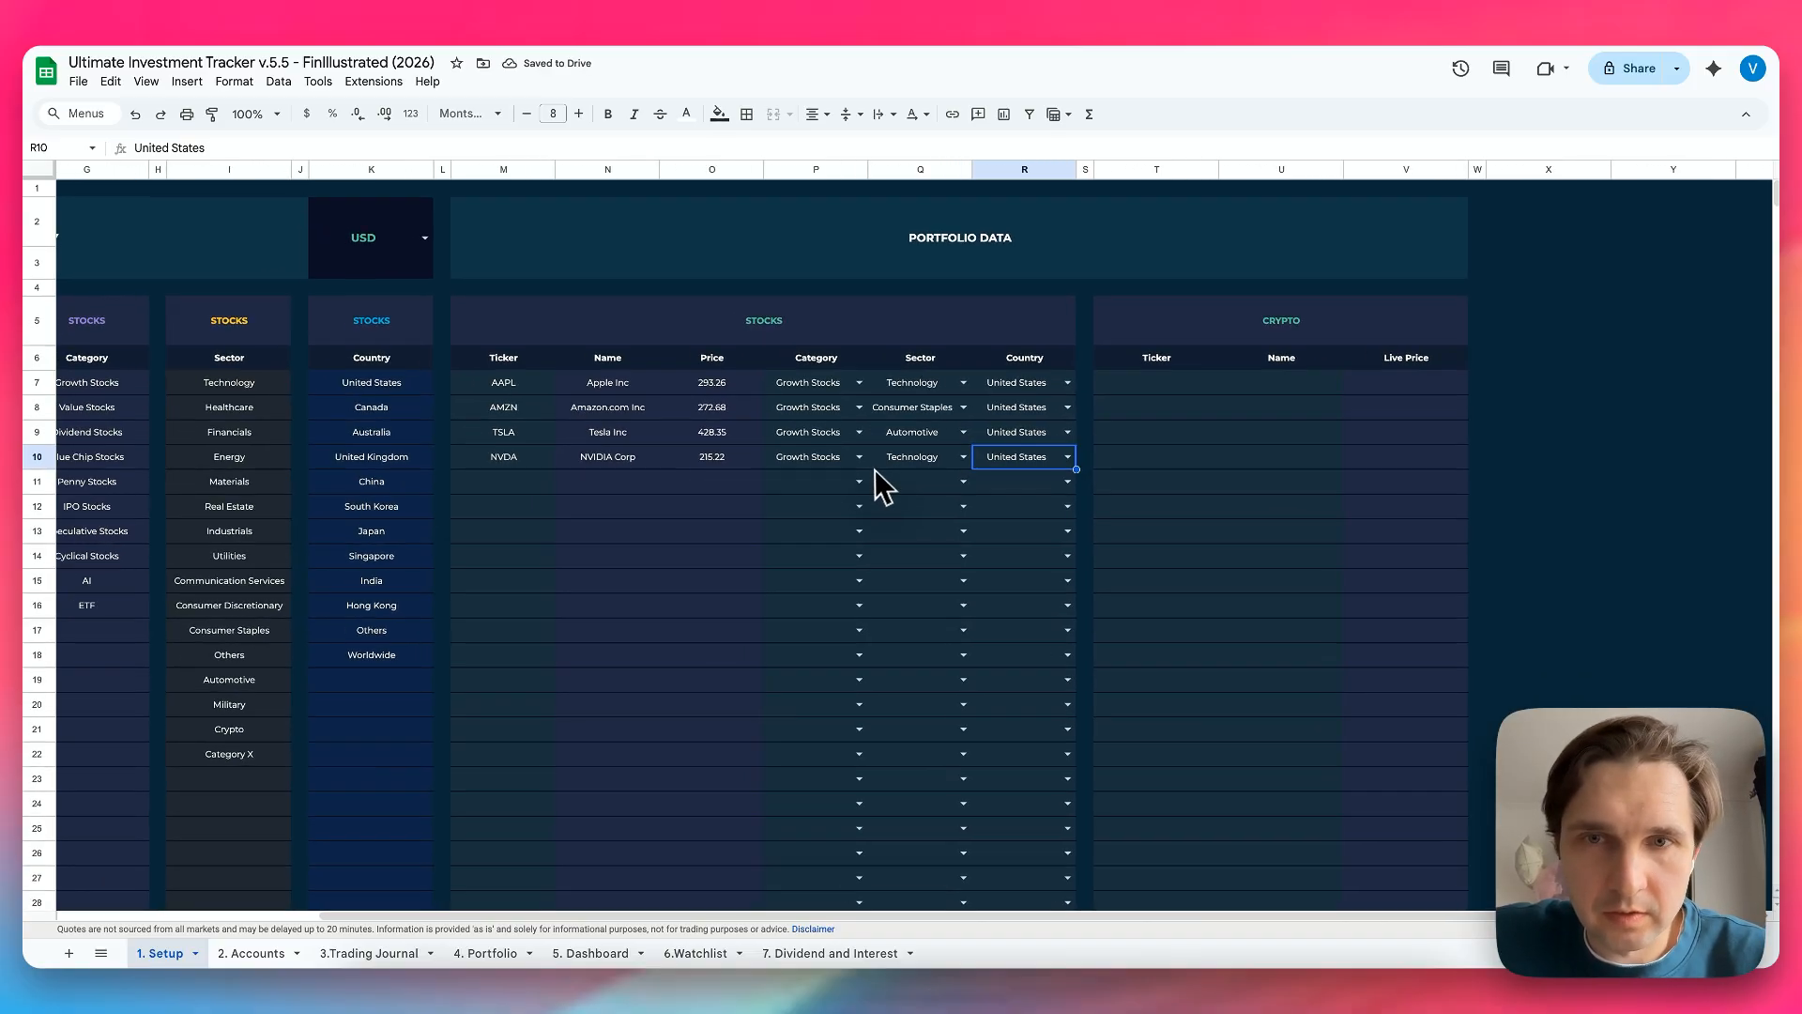
drag(500, 380, 995, 767)
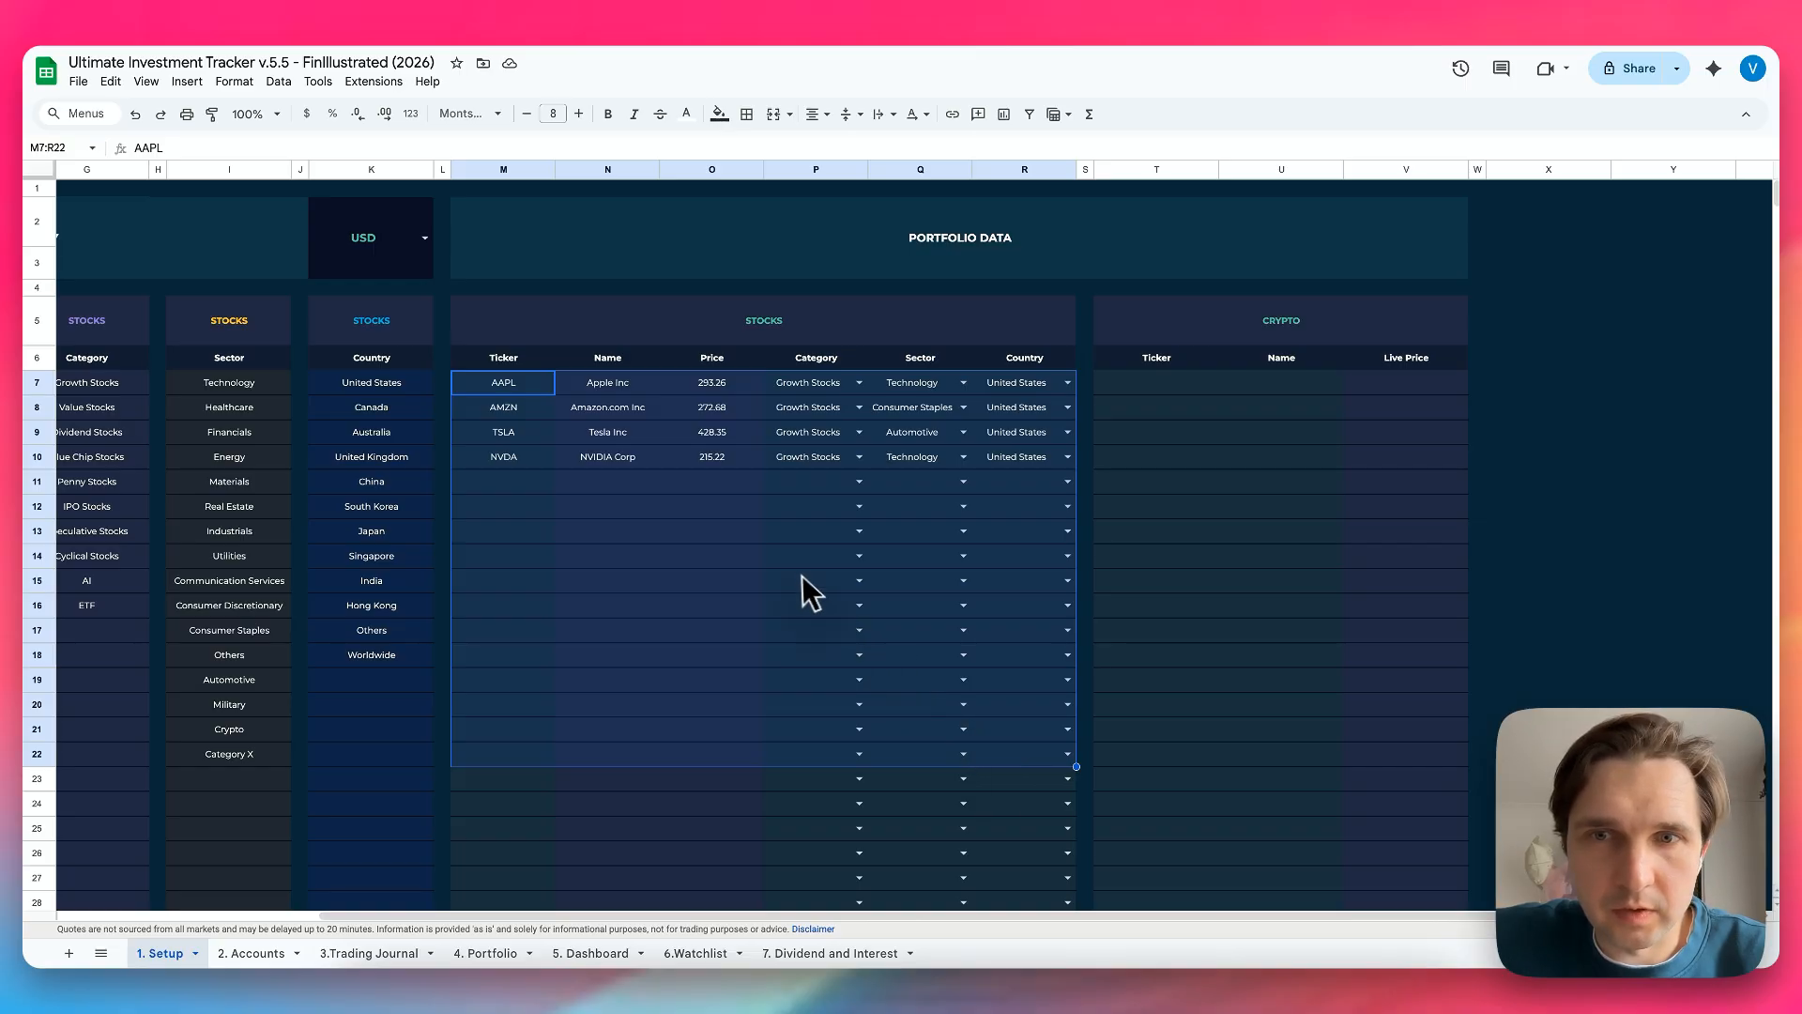
click(1147, 386)
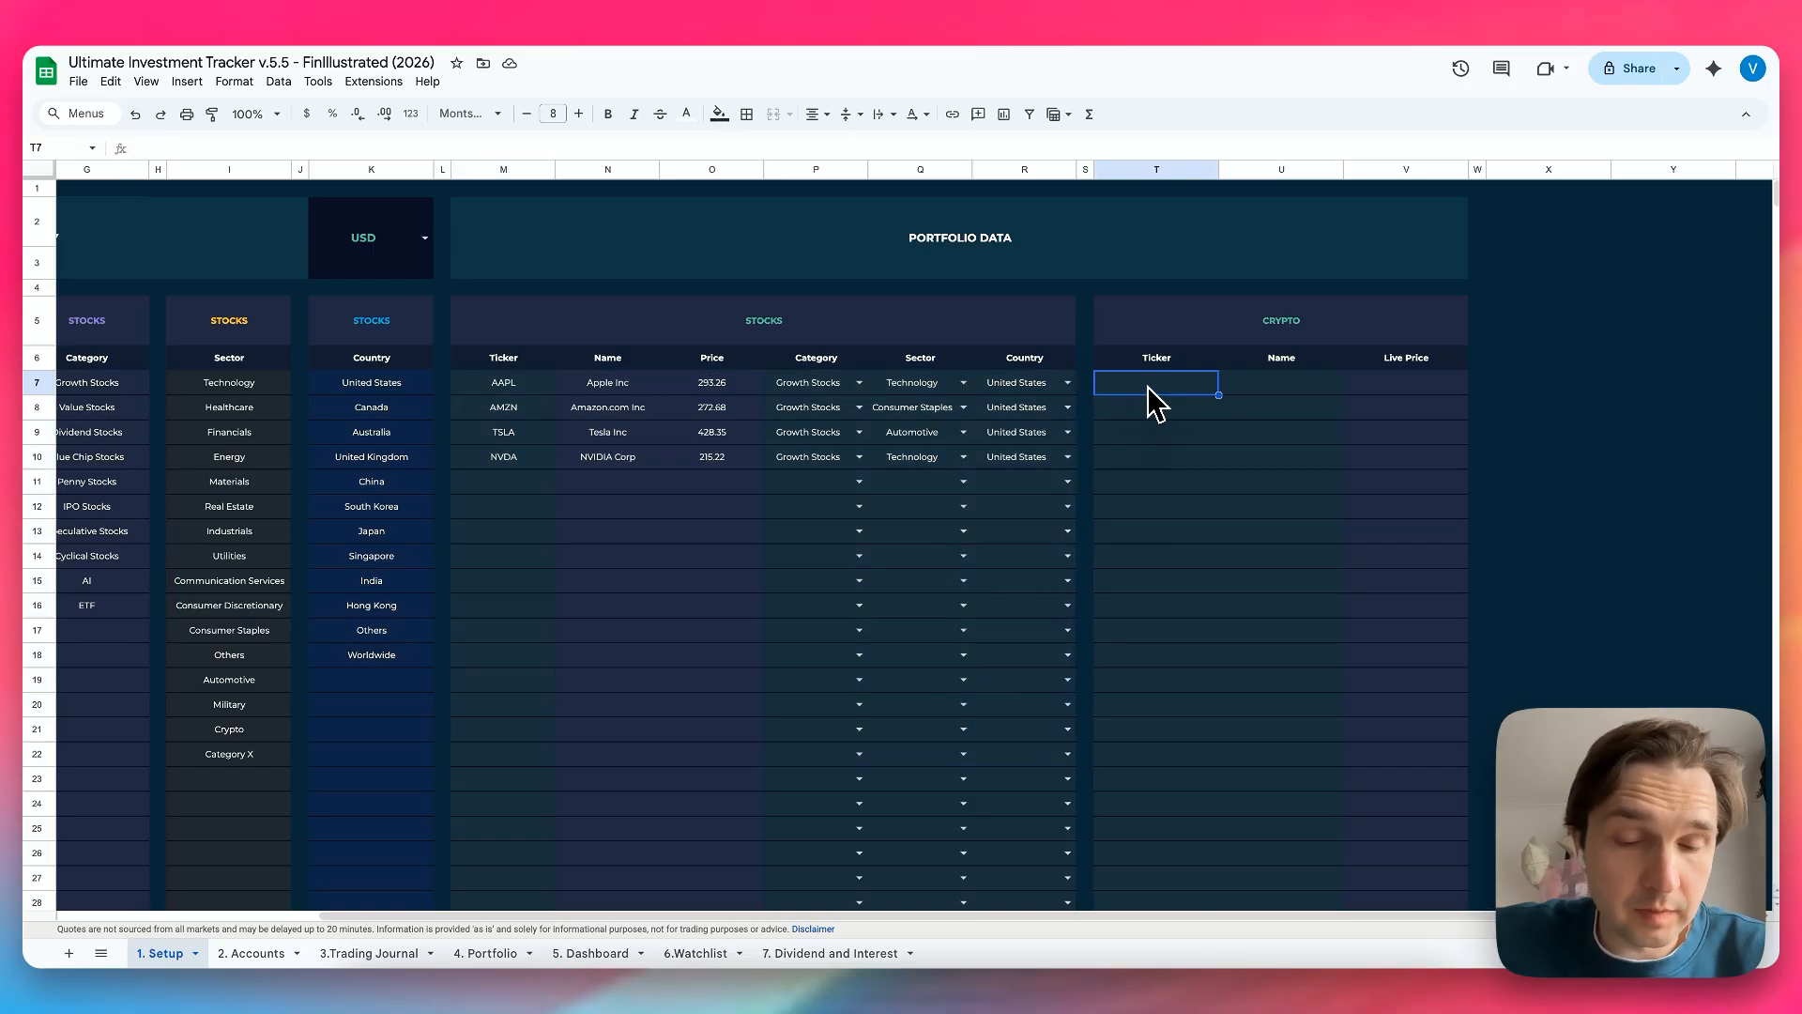
text(BTC)
key(Return)
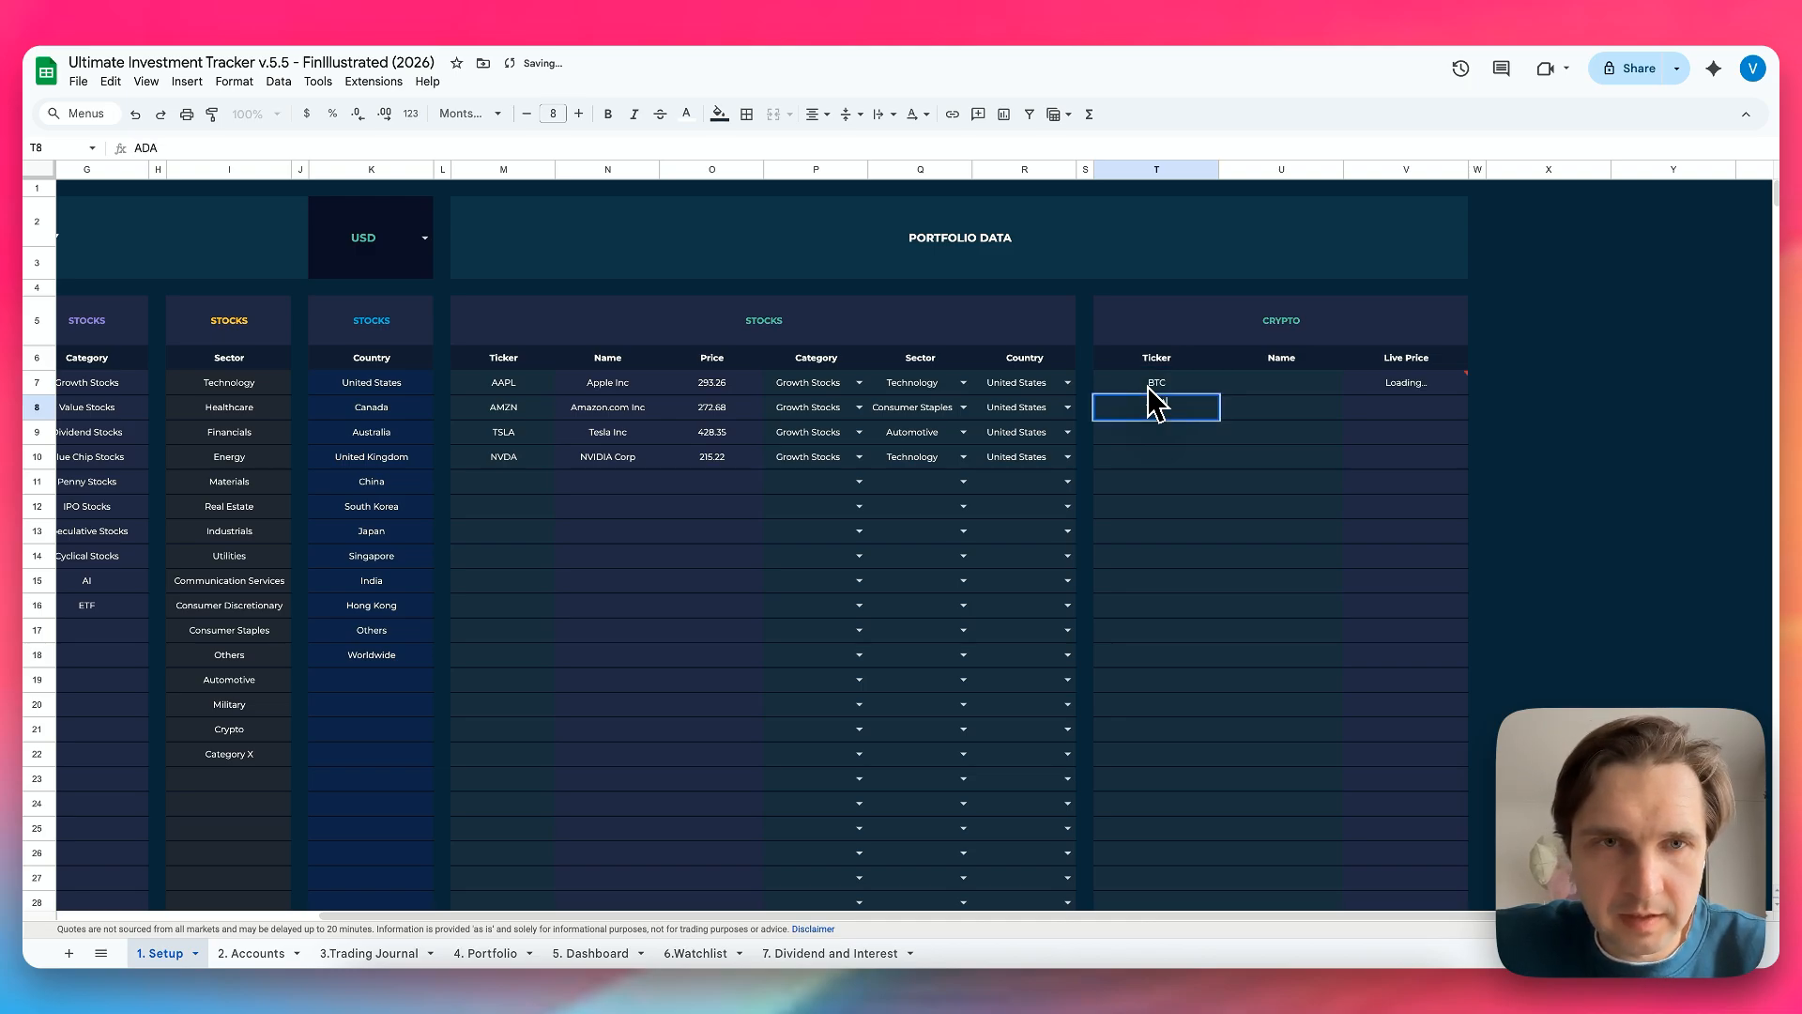
key(Down)
text(RTH)
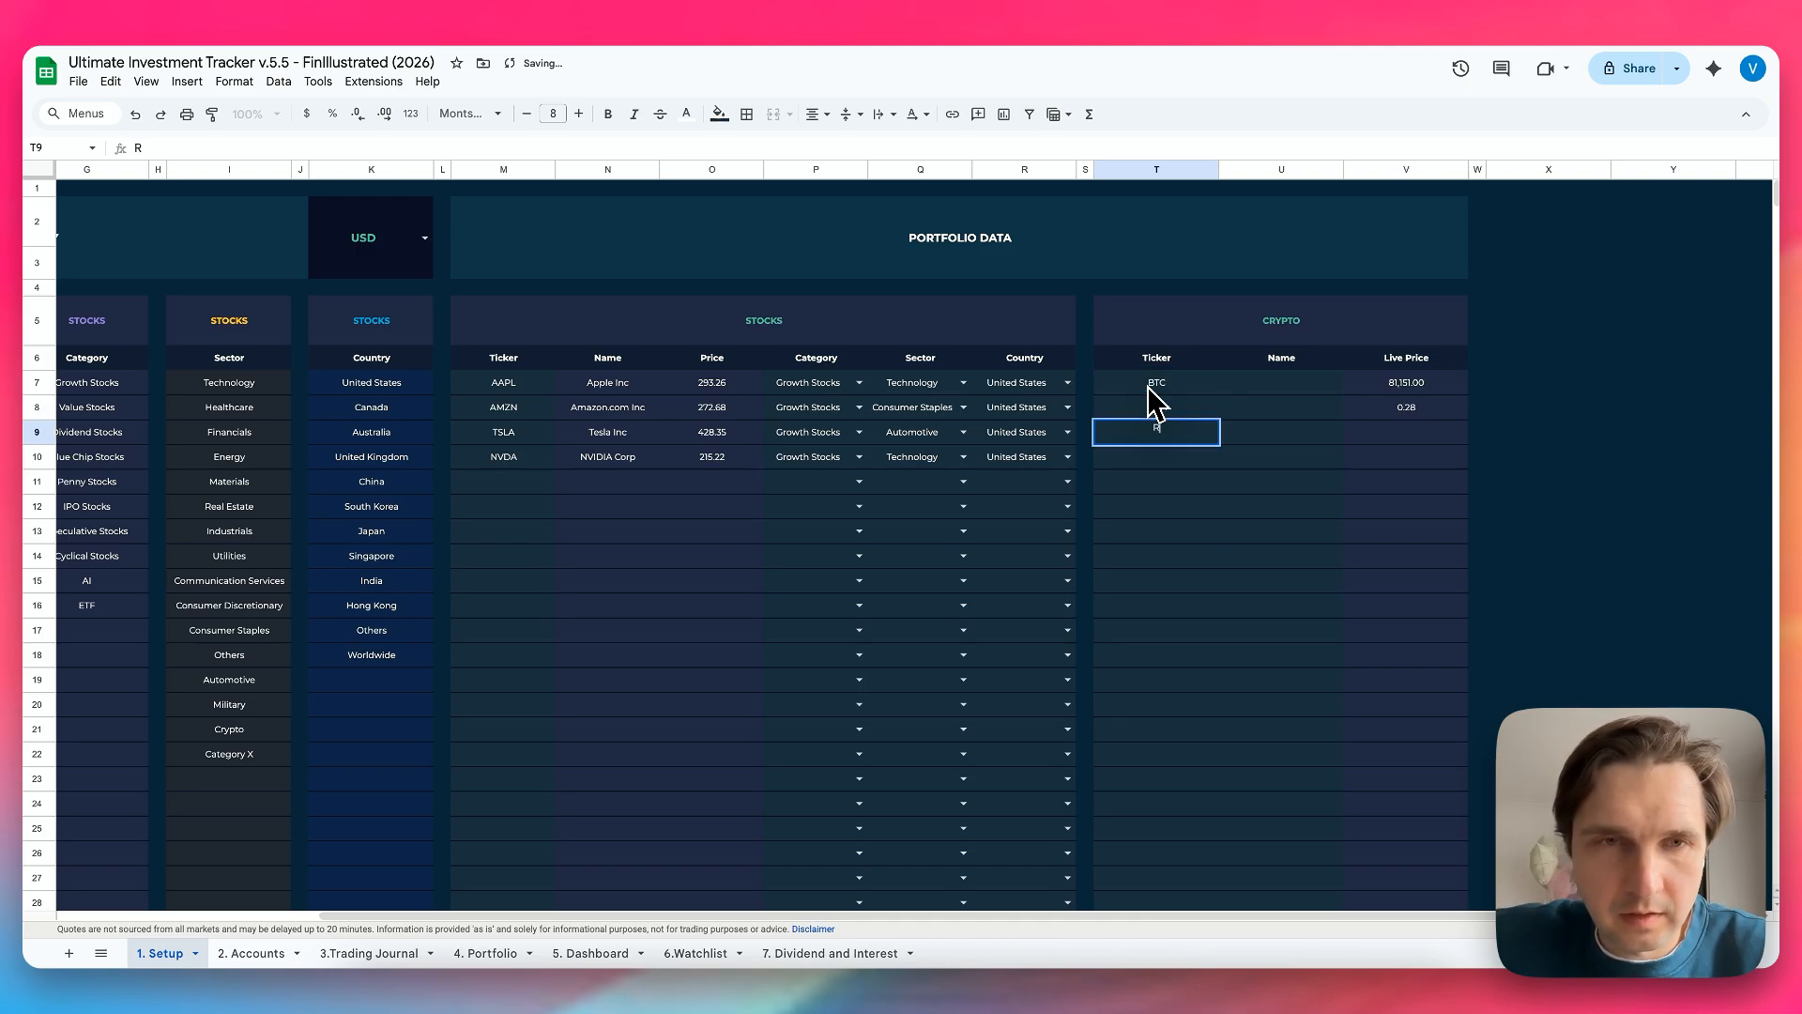
key(BackSpace)
key(BackSpace)
key(BackSpace)
text(ETH)
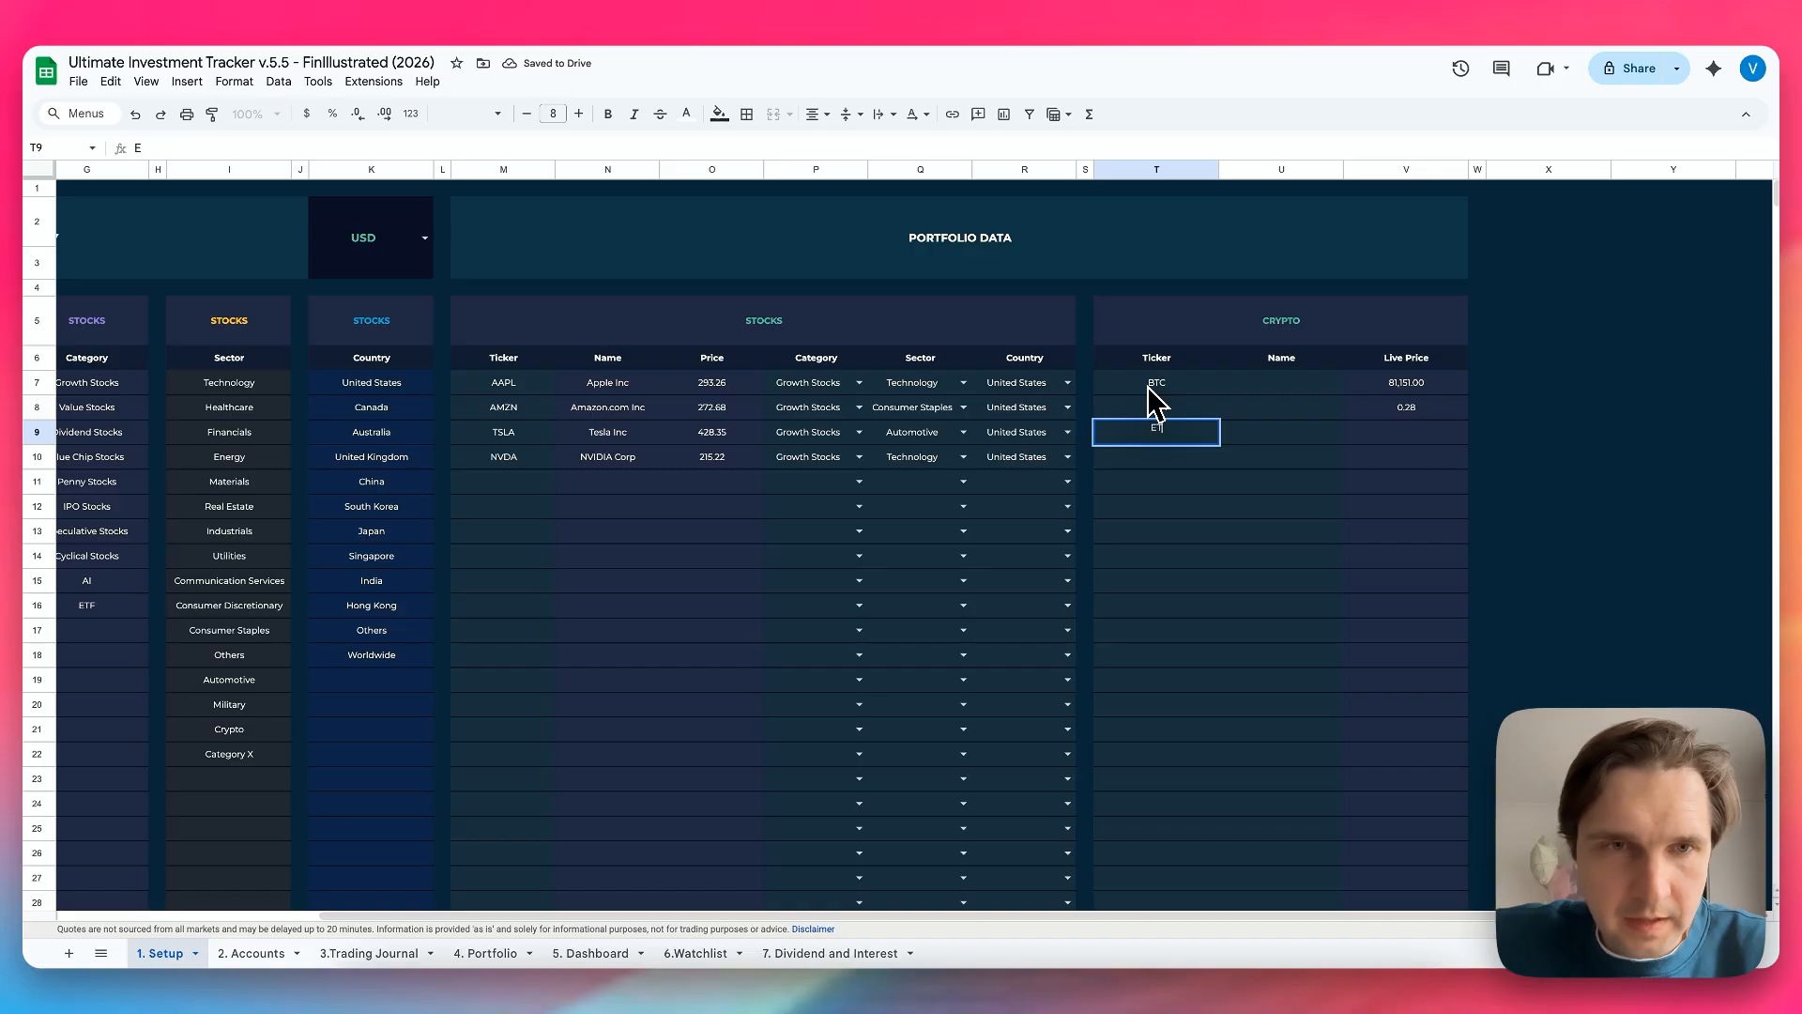
key(Return)
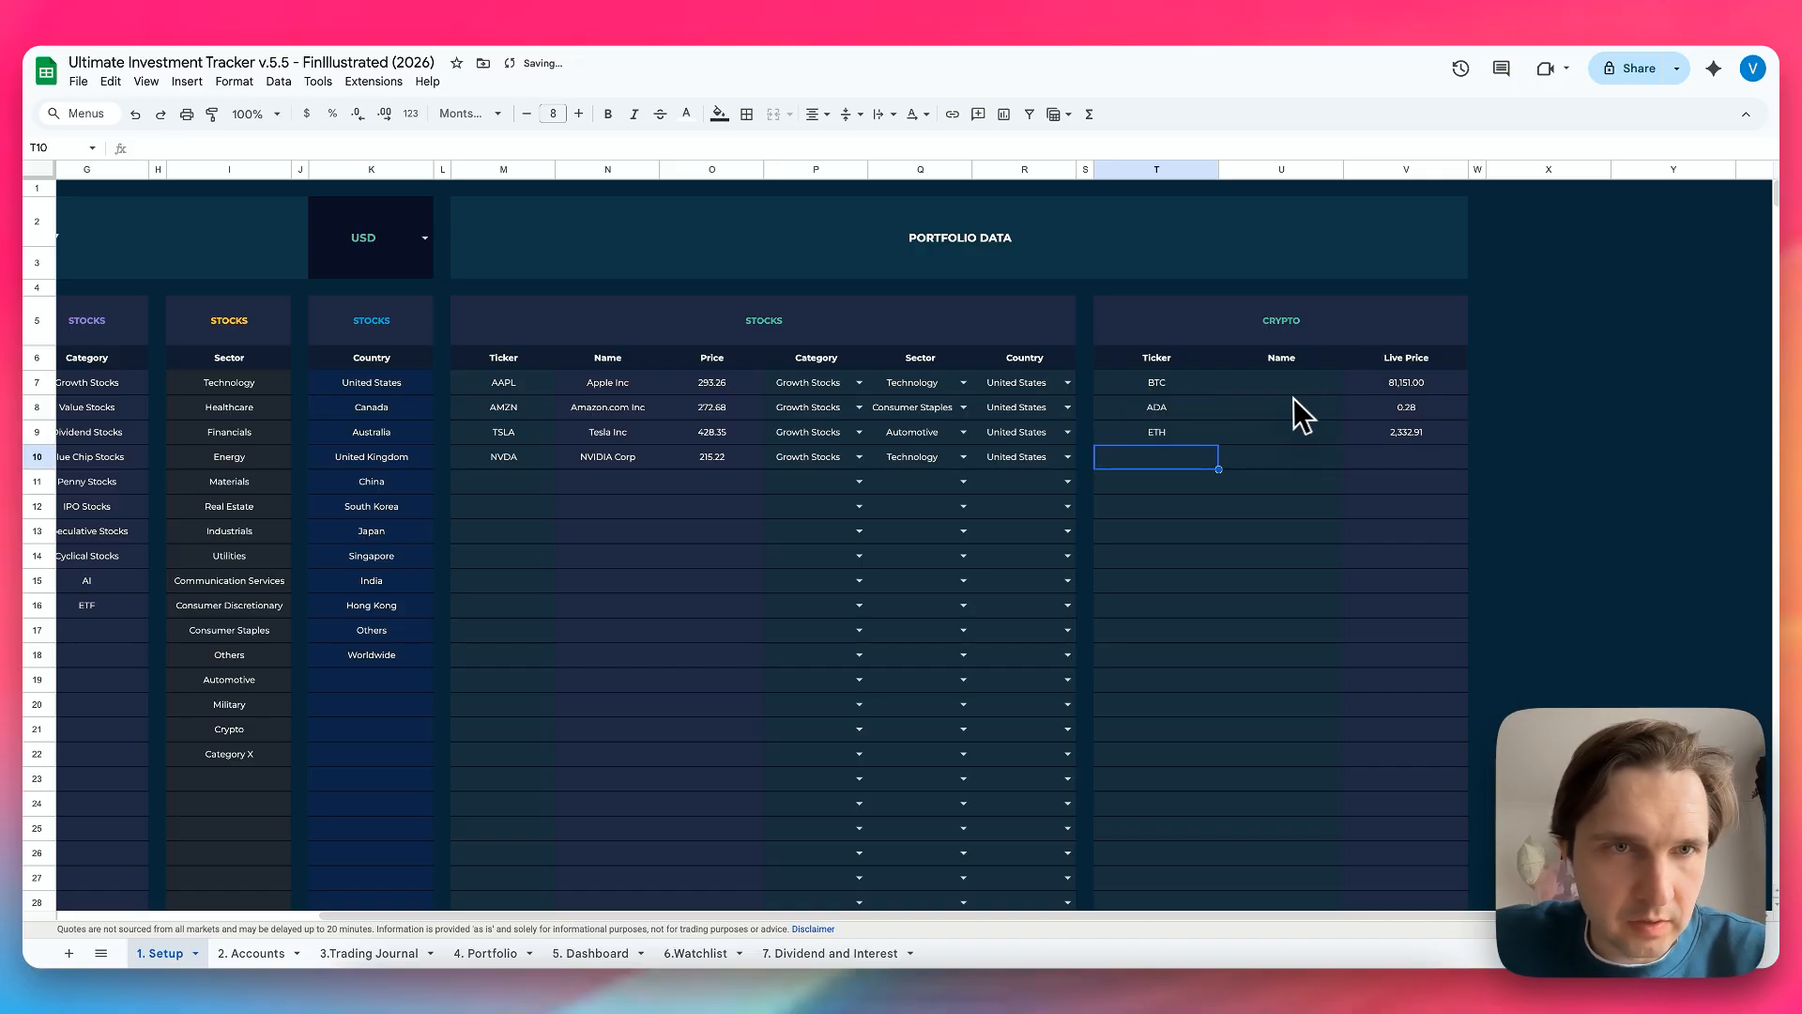
Name the three crypto rows Bitcoin, Cardano and Ethereum to match their tickers
click(1280, 392)
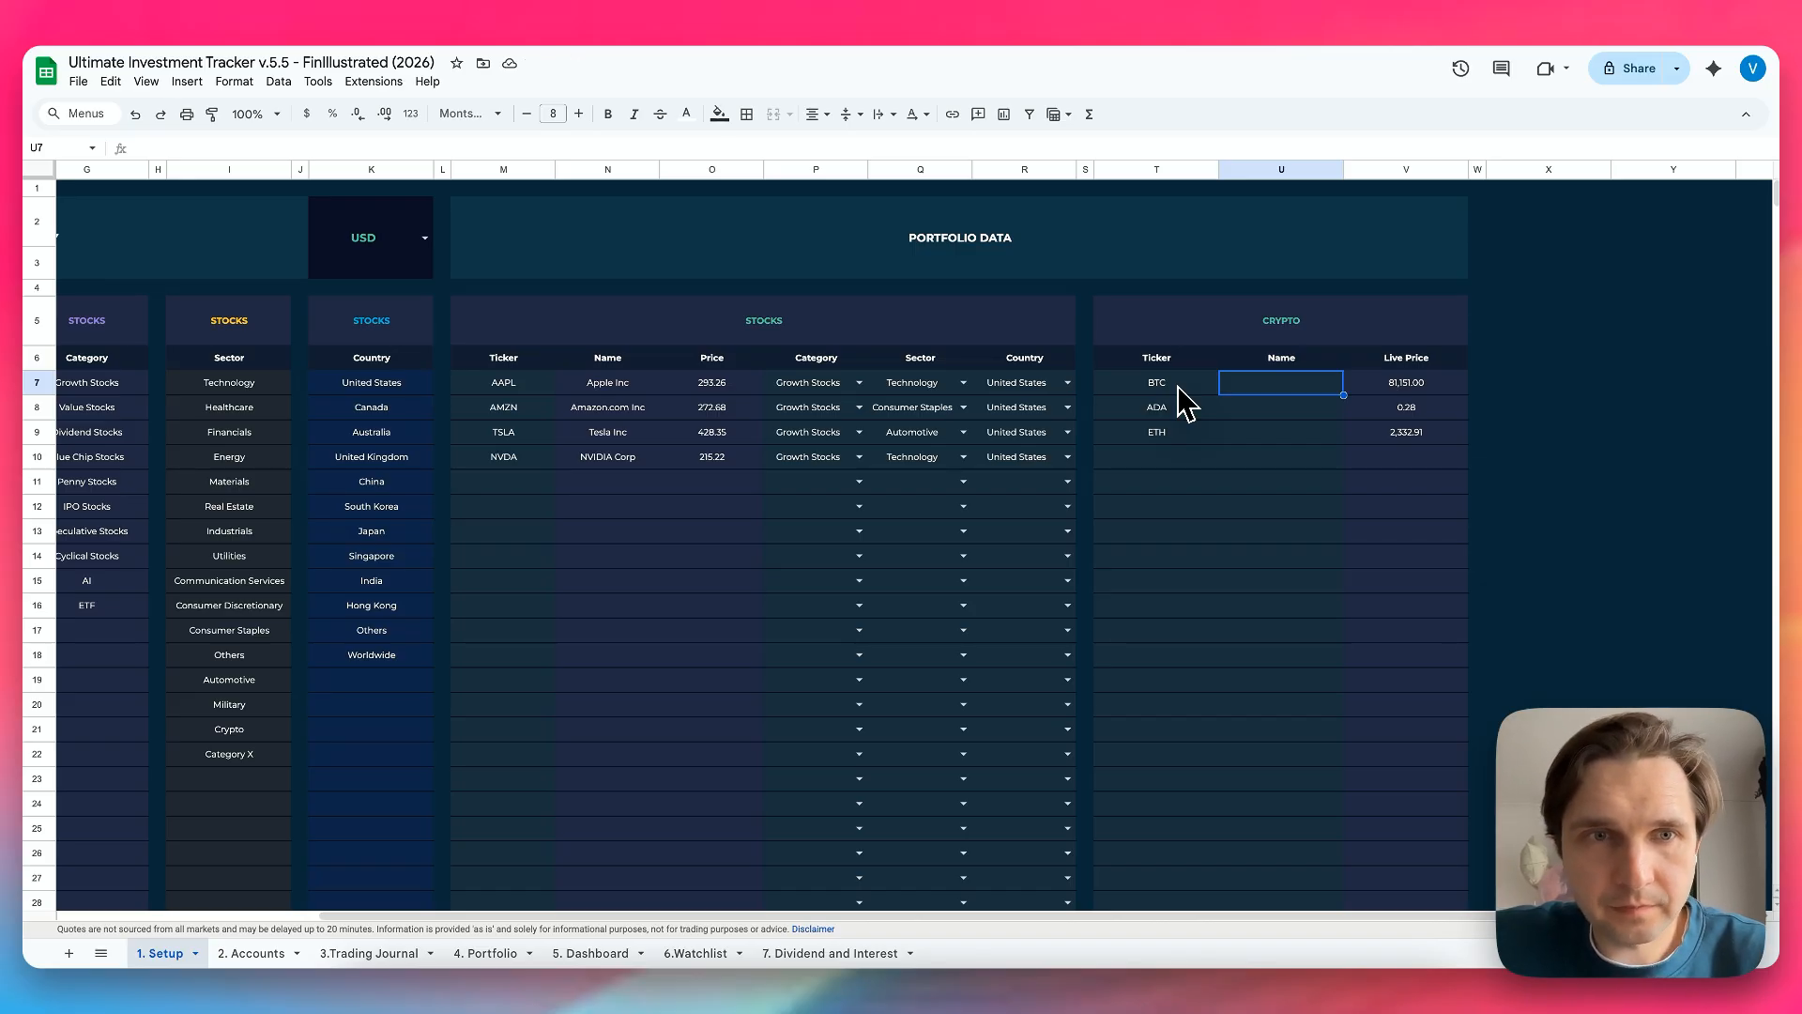
text(Bitcoin)
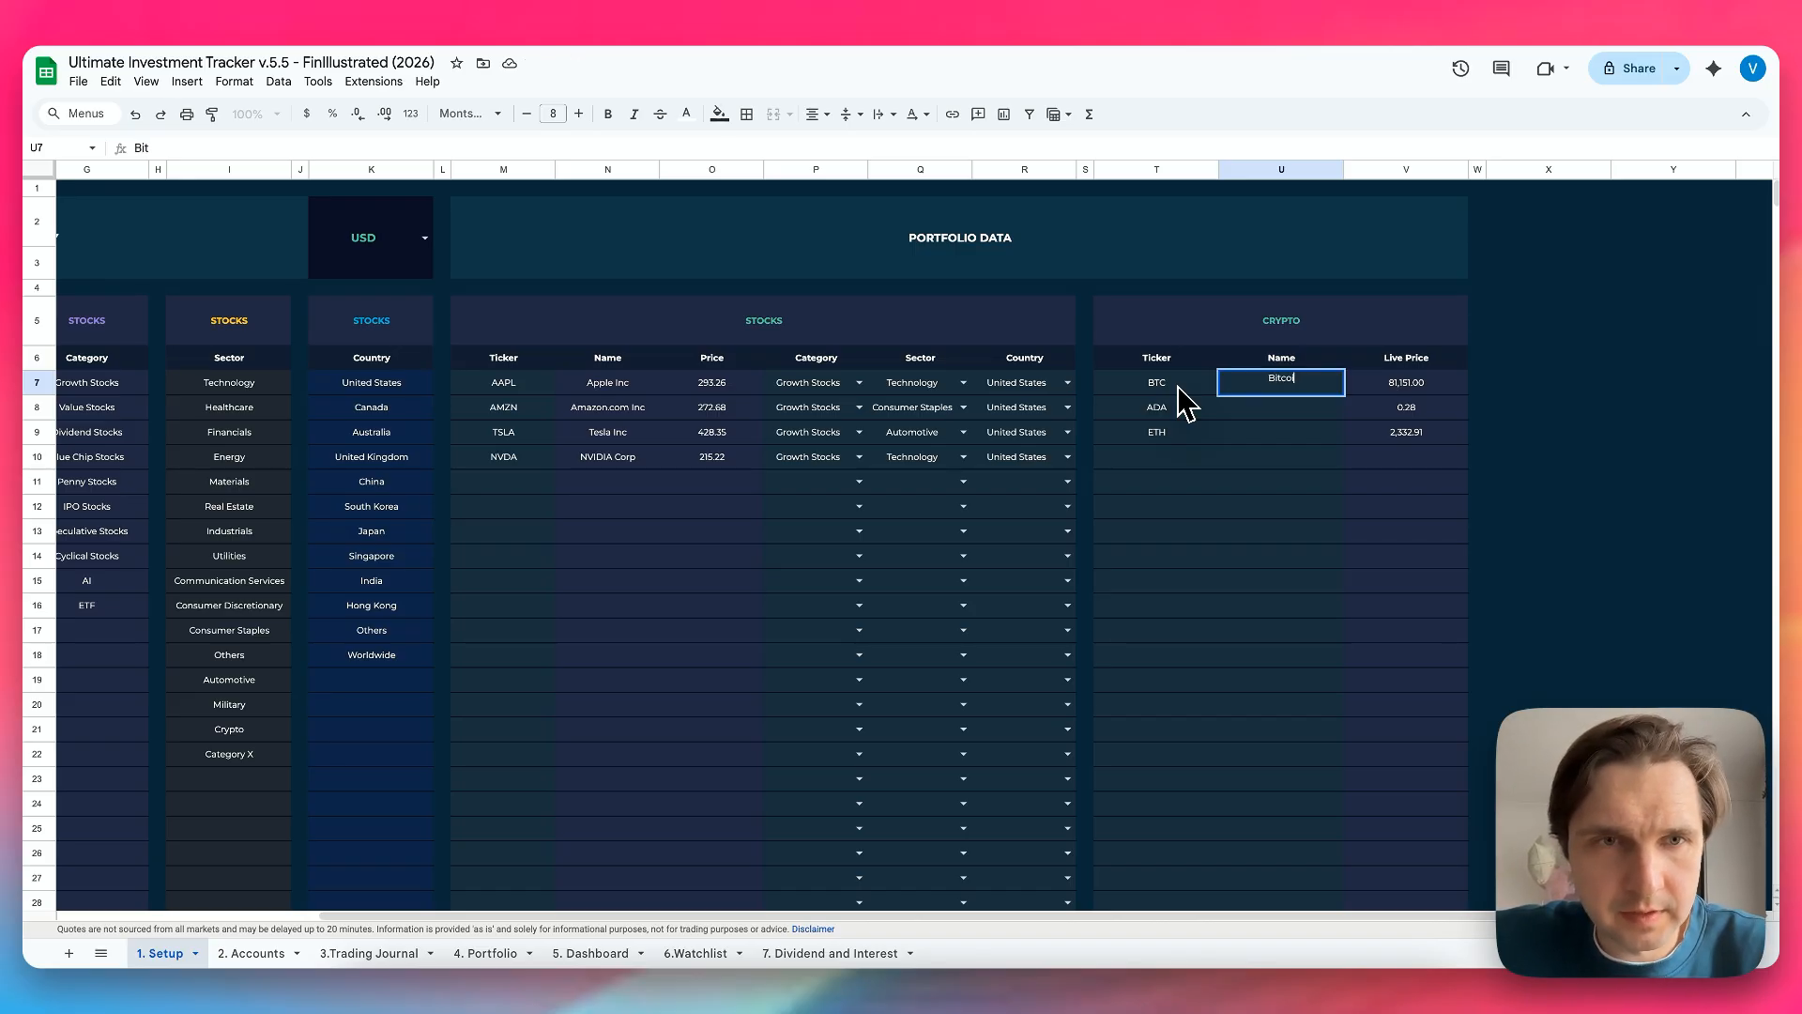
key(Return)
text(Car)
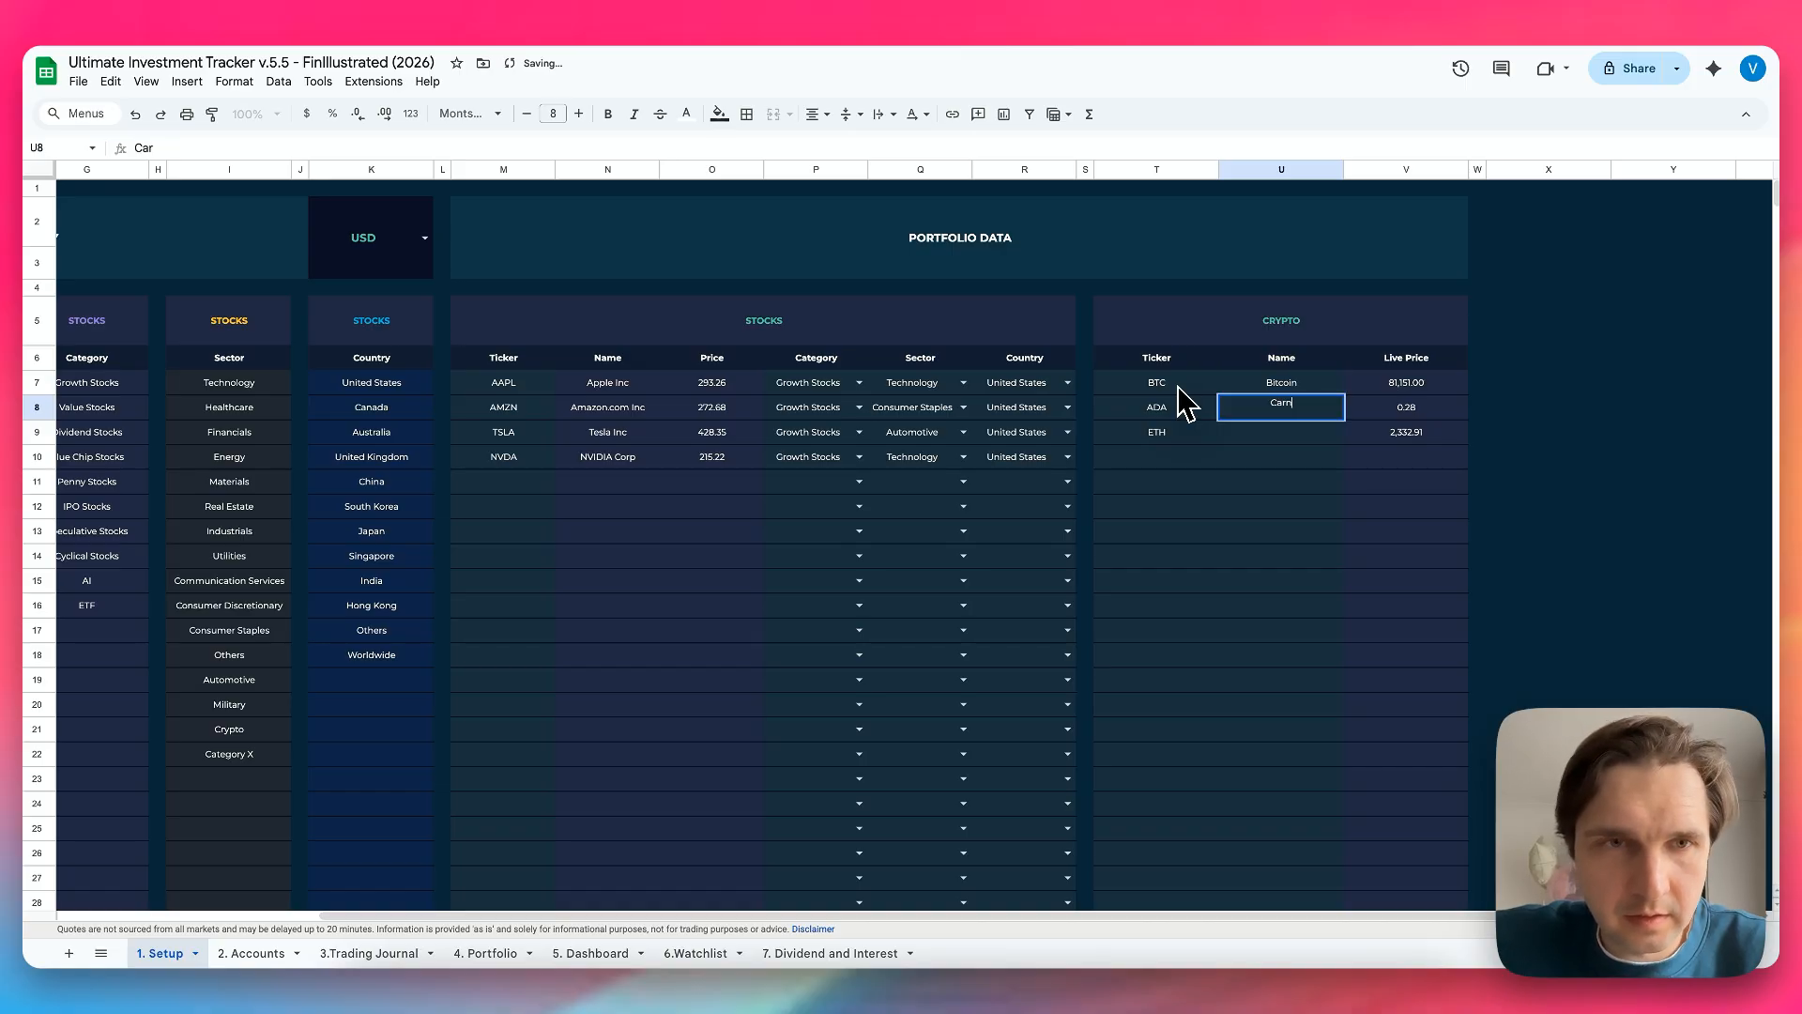
text(dan)
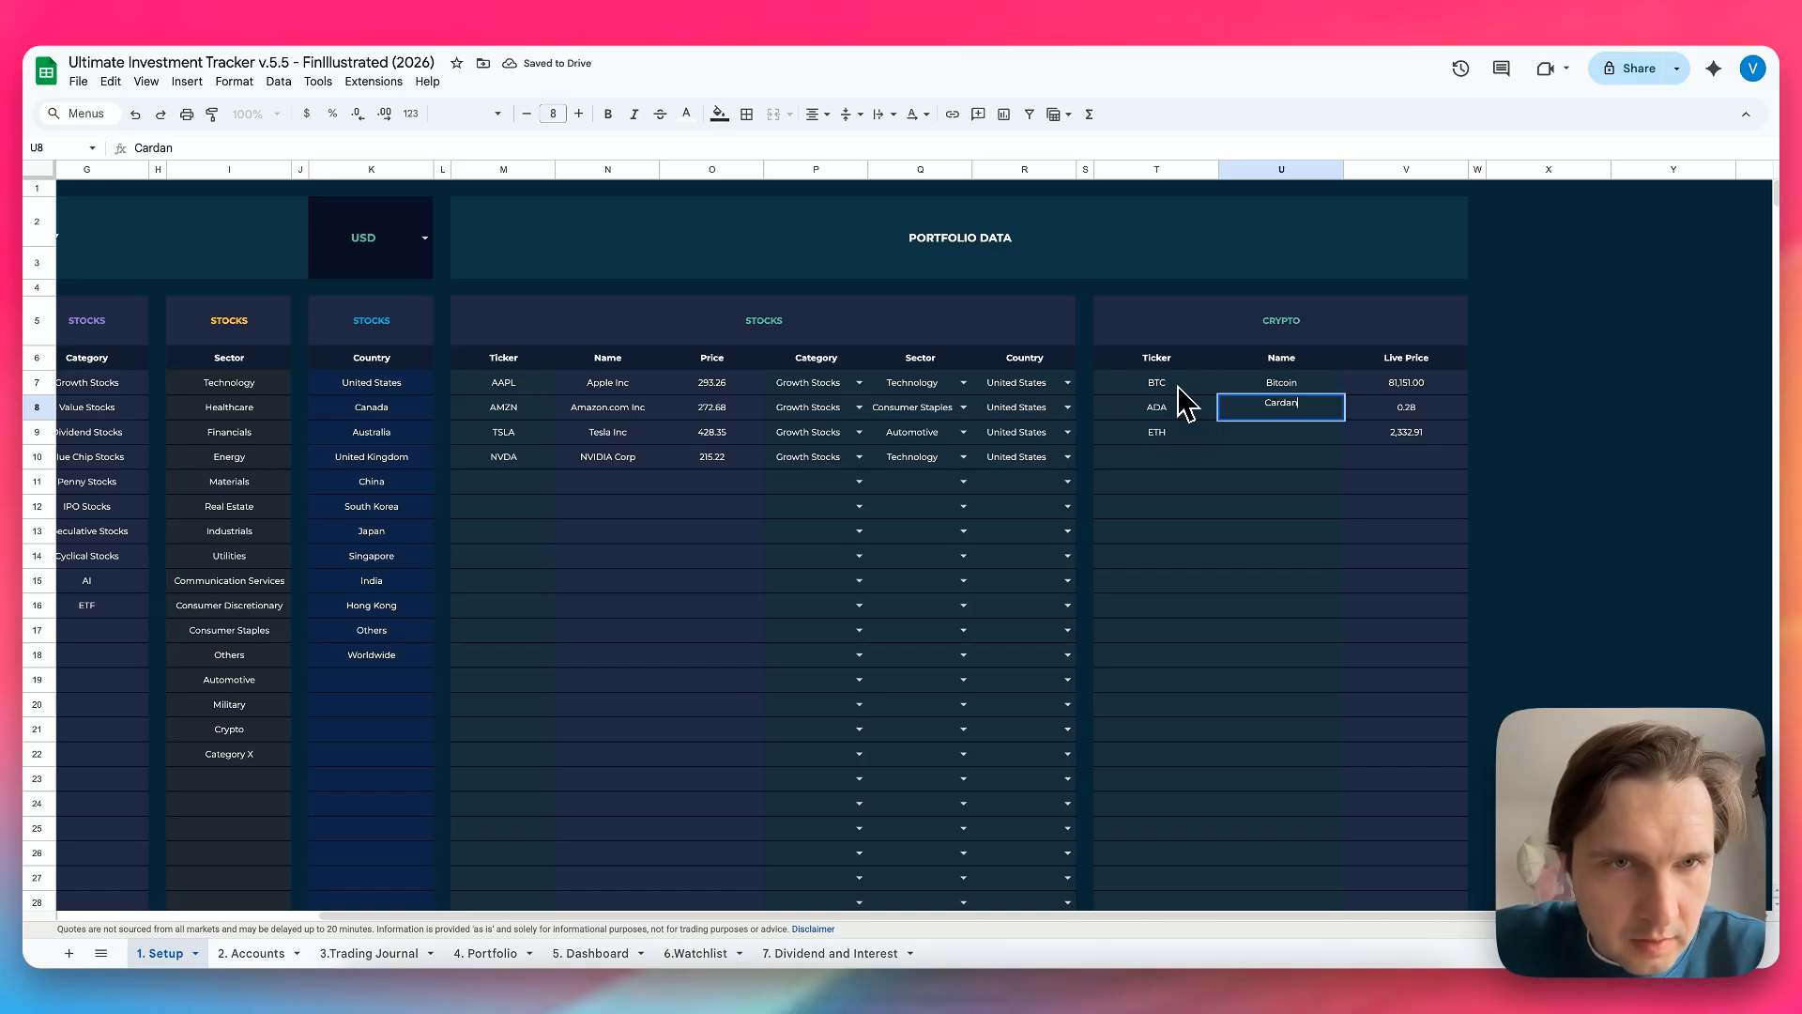
text(o)
key(Return)
text(Ethereum)
key(Return)
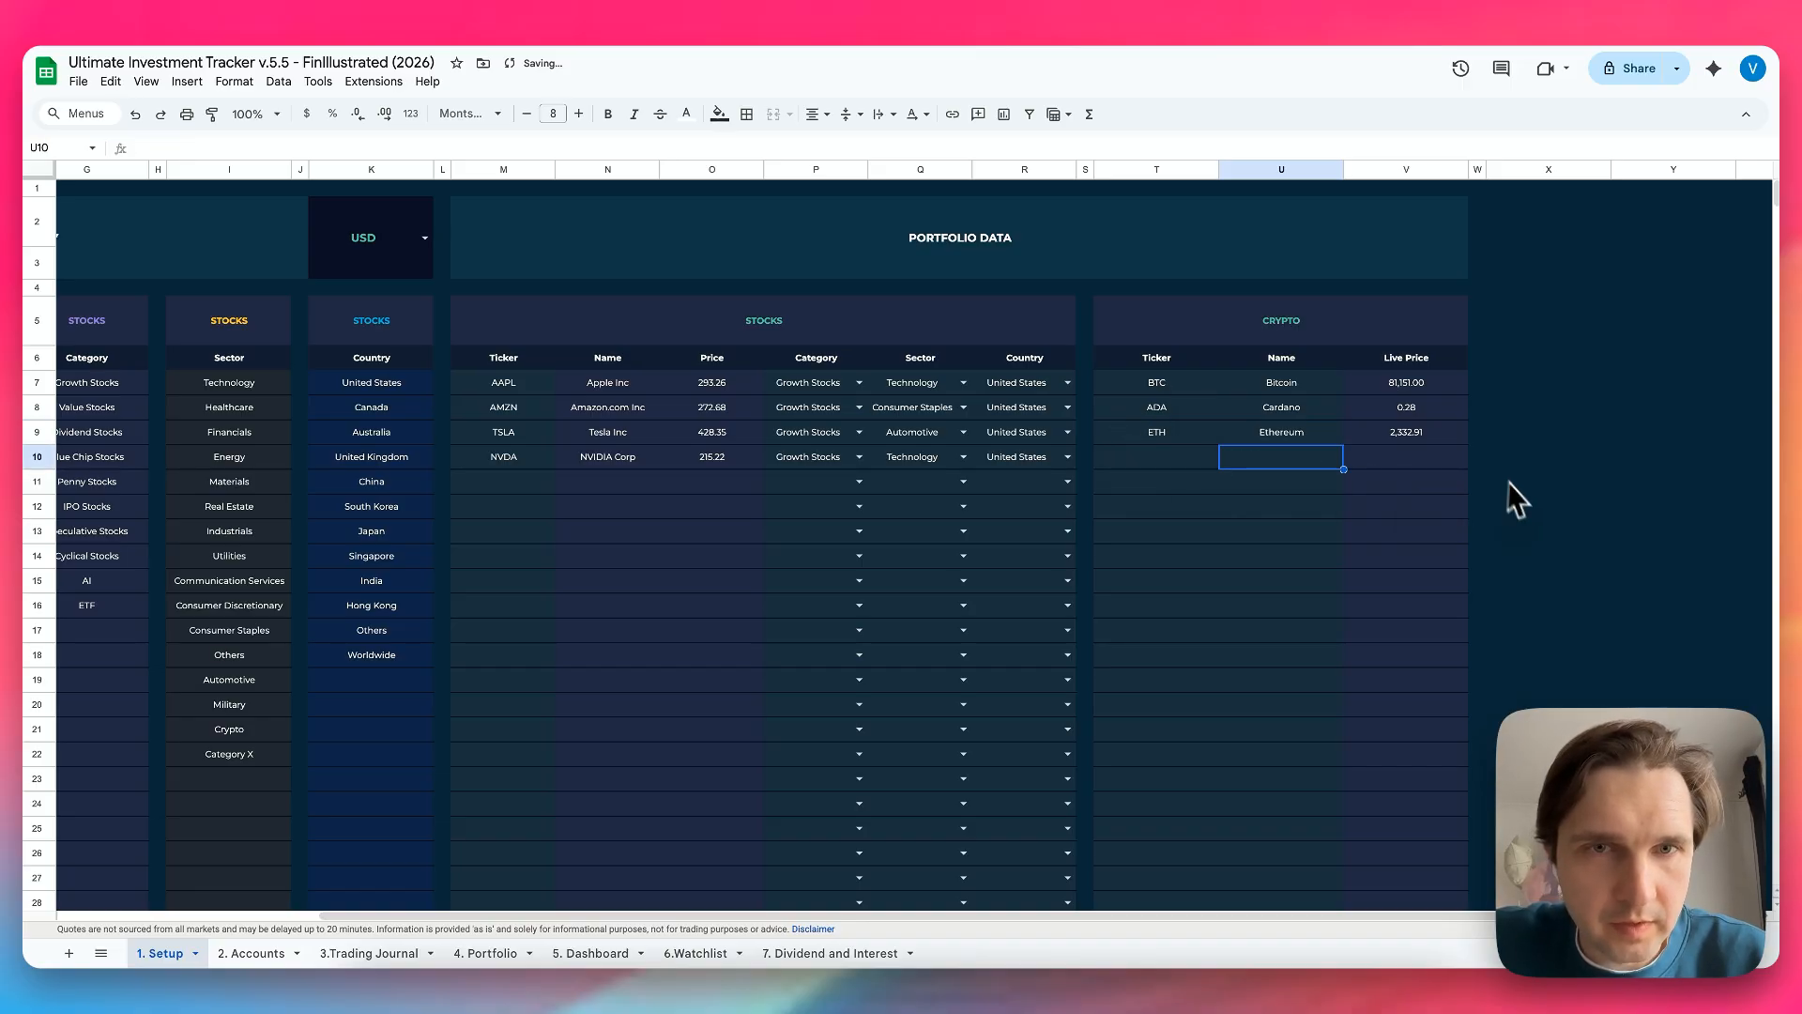
Examine which portfolio data columns are formula-driven and which are entered manually in the stocks and crypto tables
right_click(615, 421)
click(550, 490)
drag(587, 385, 720, 519)
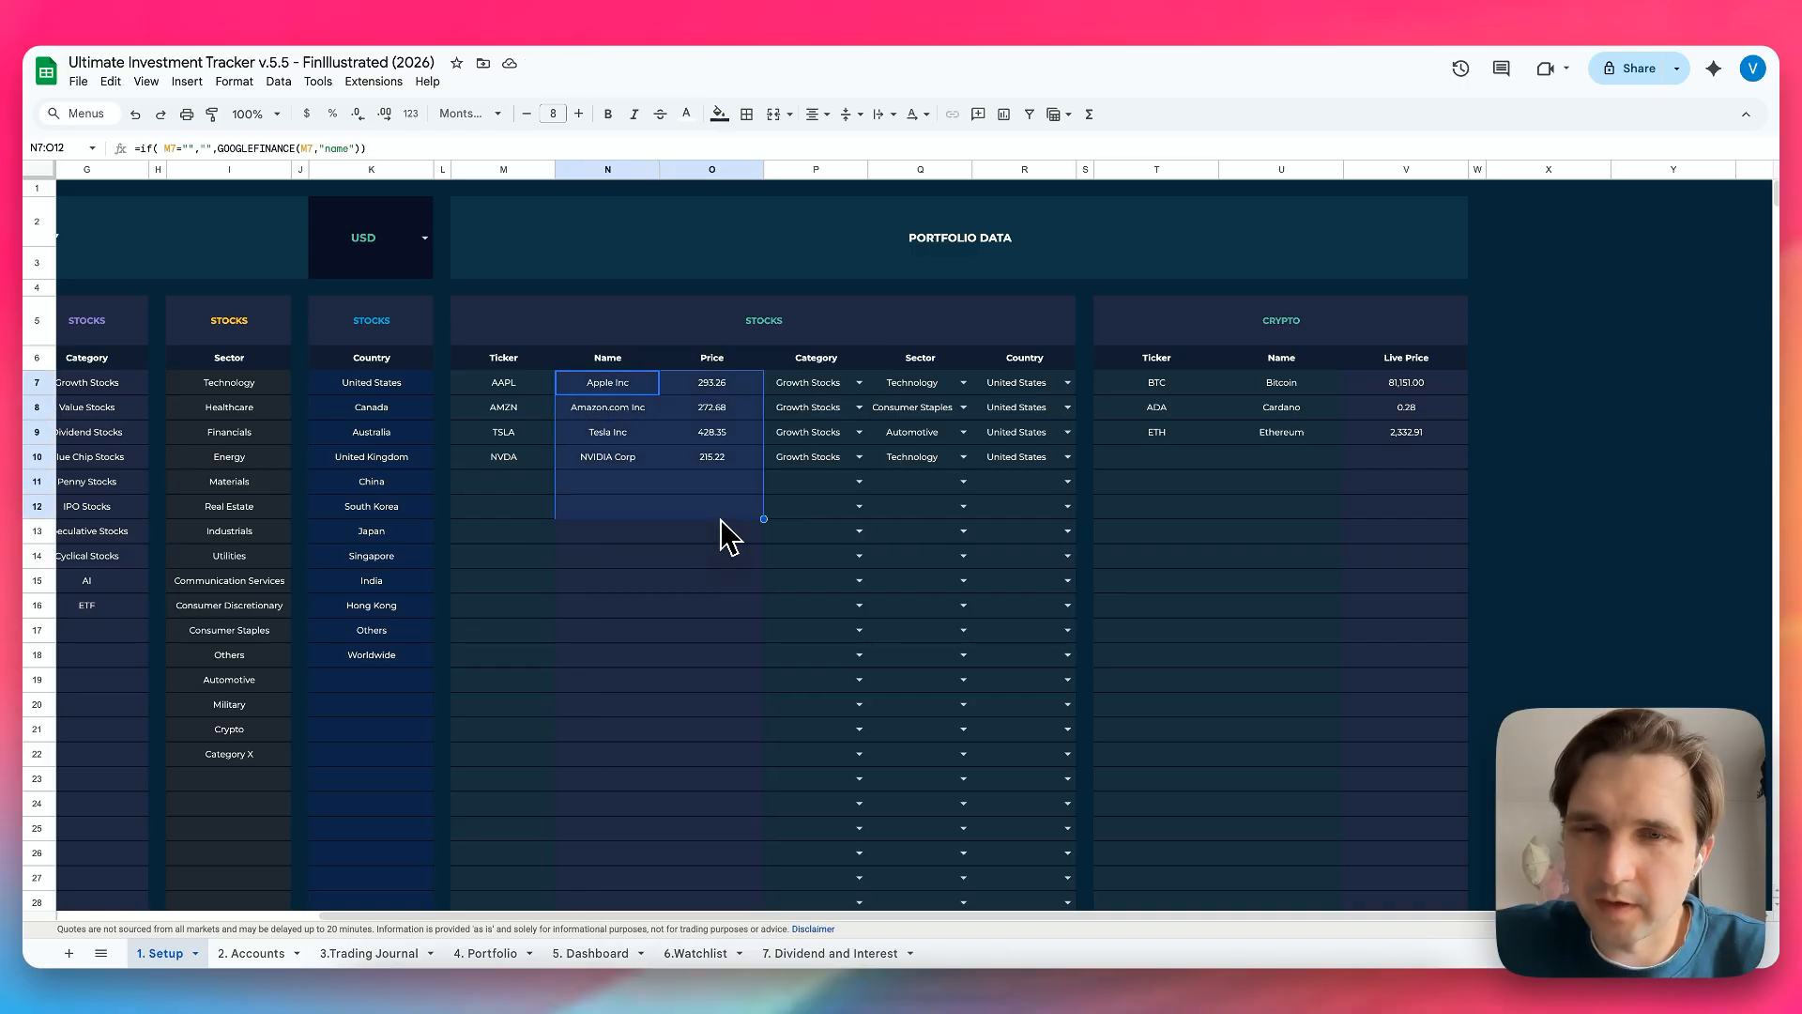
click(1413, 391)
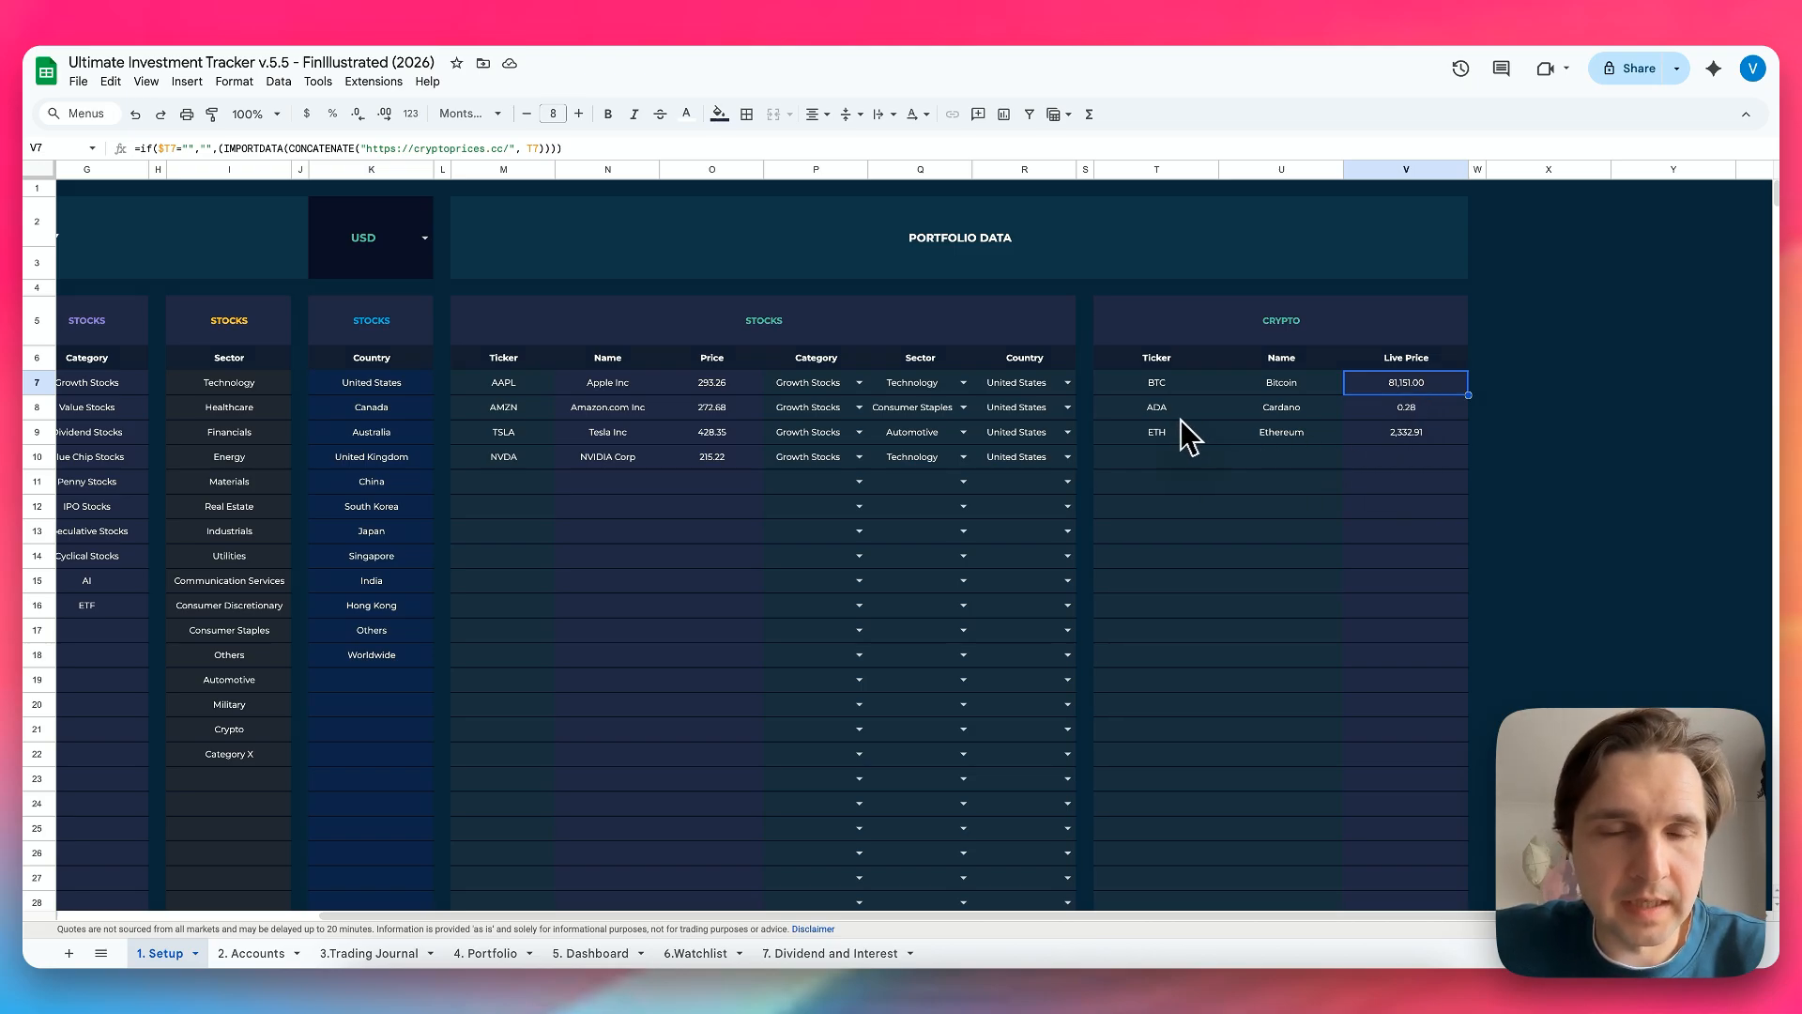
scroll(1201, 432, left, 2)
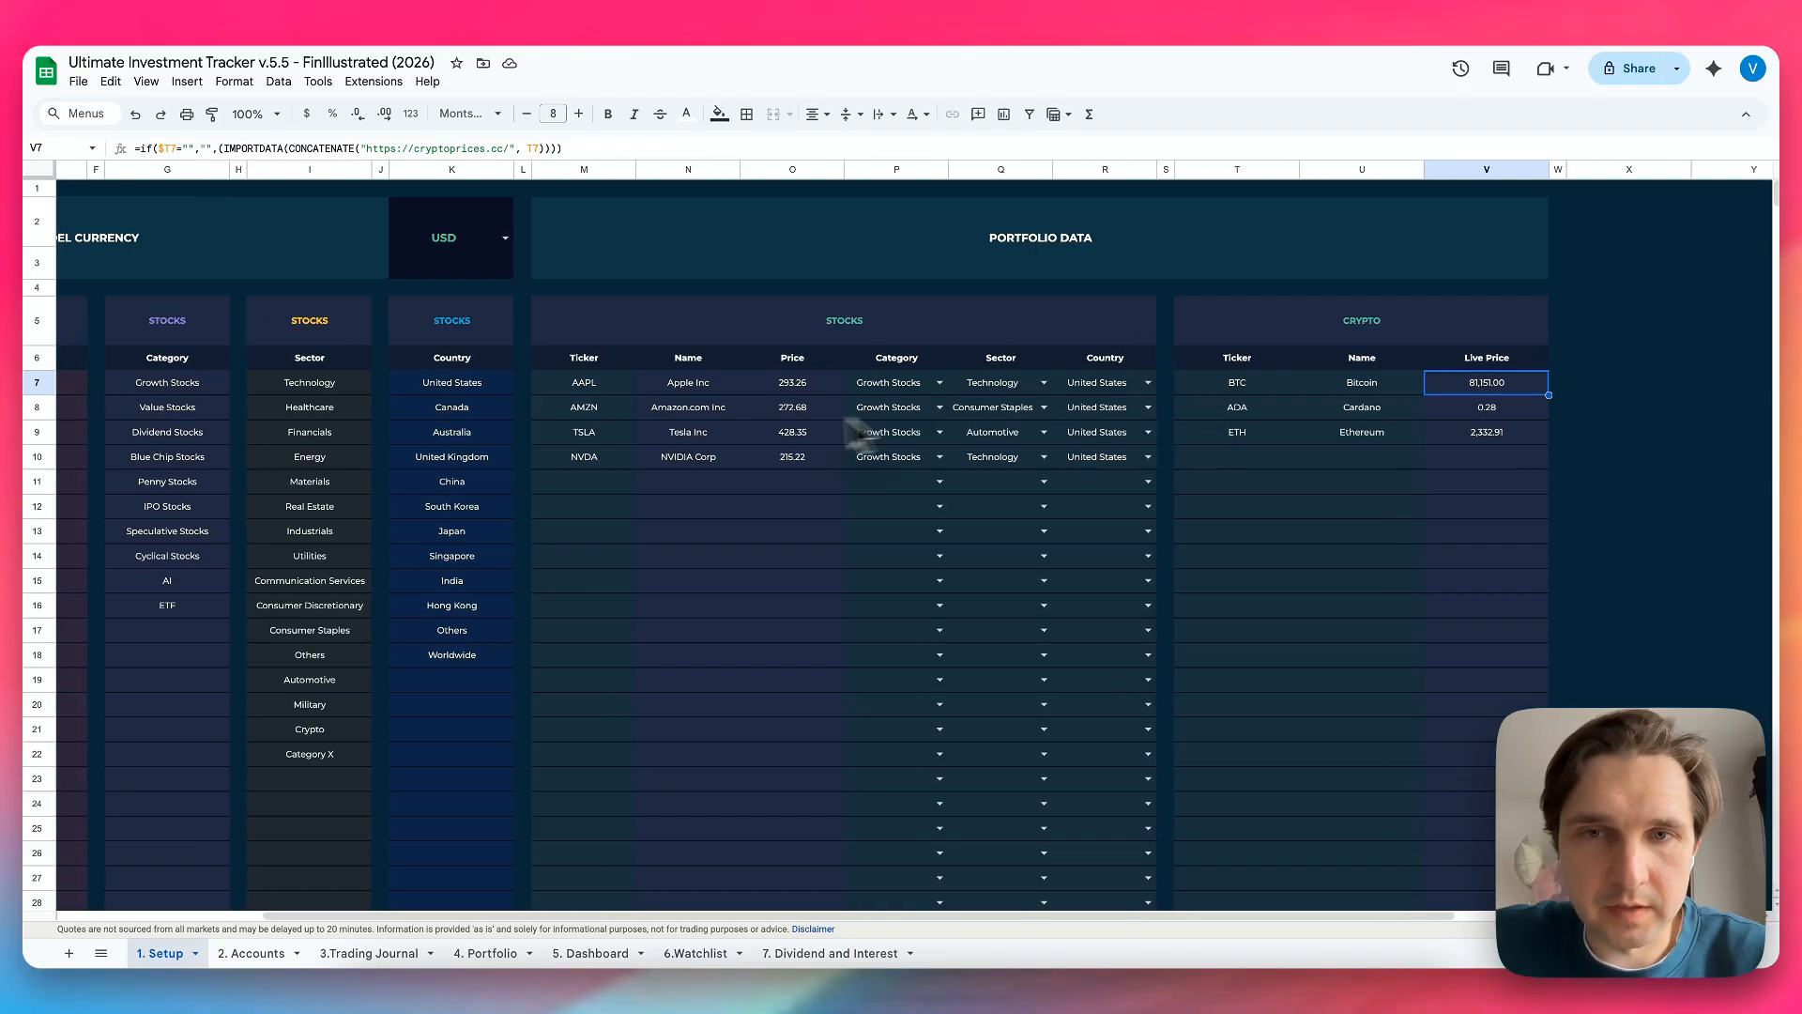
drag(600, 382, 584, 511)
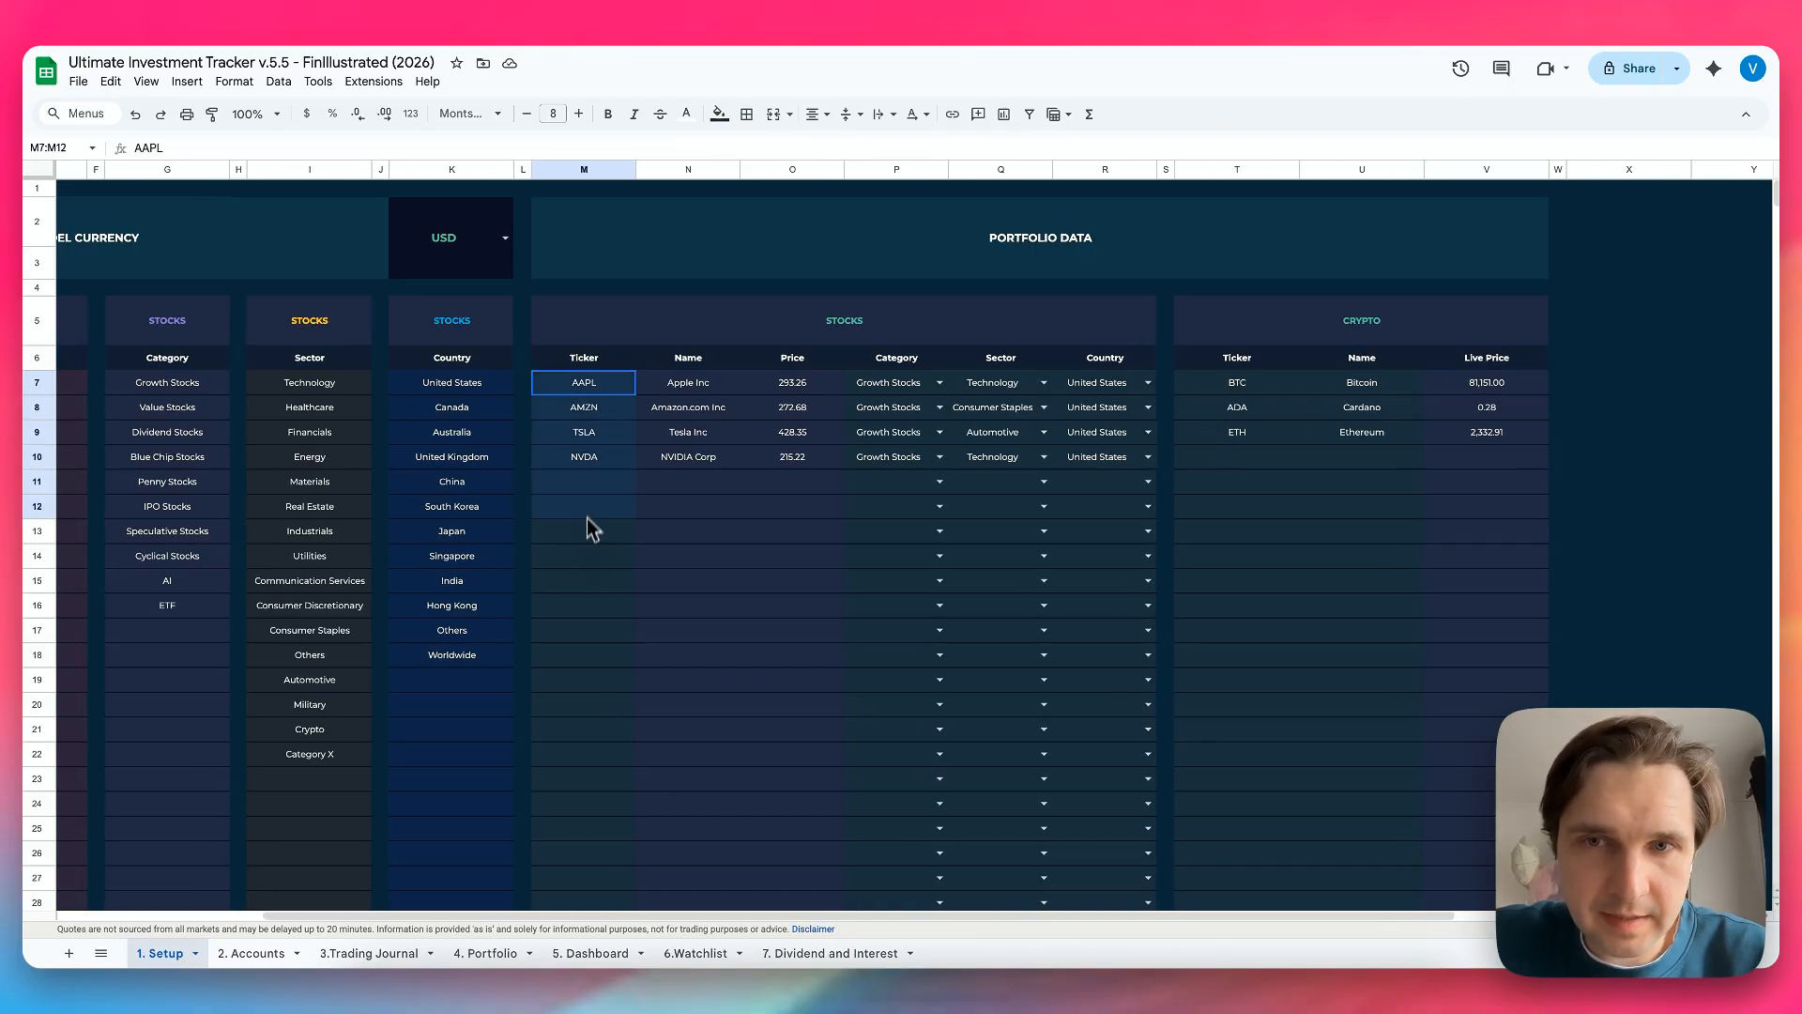
drag(909, 392, 1086, 595)
drag(1225, 382, 1317, 496)
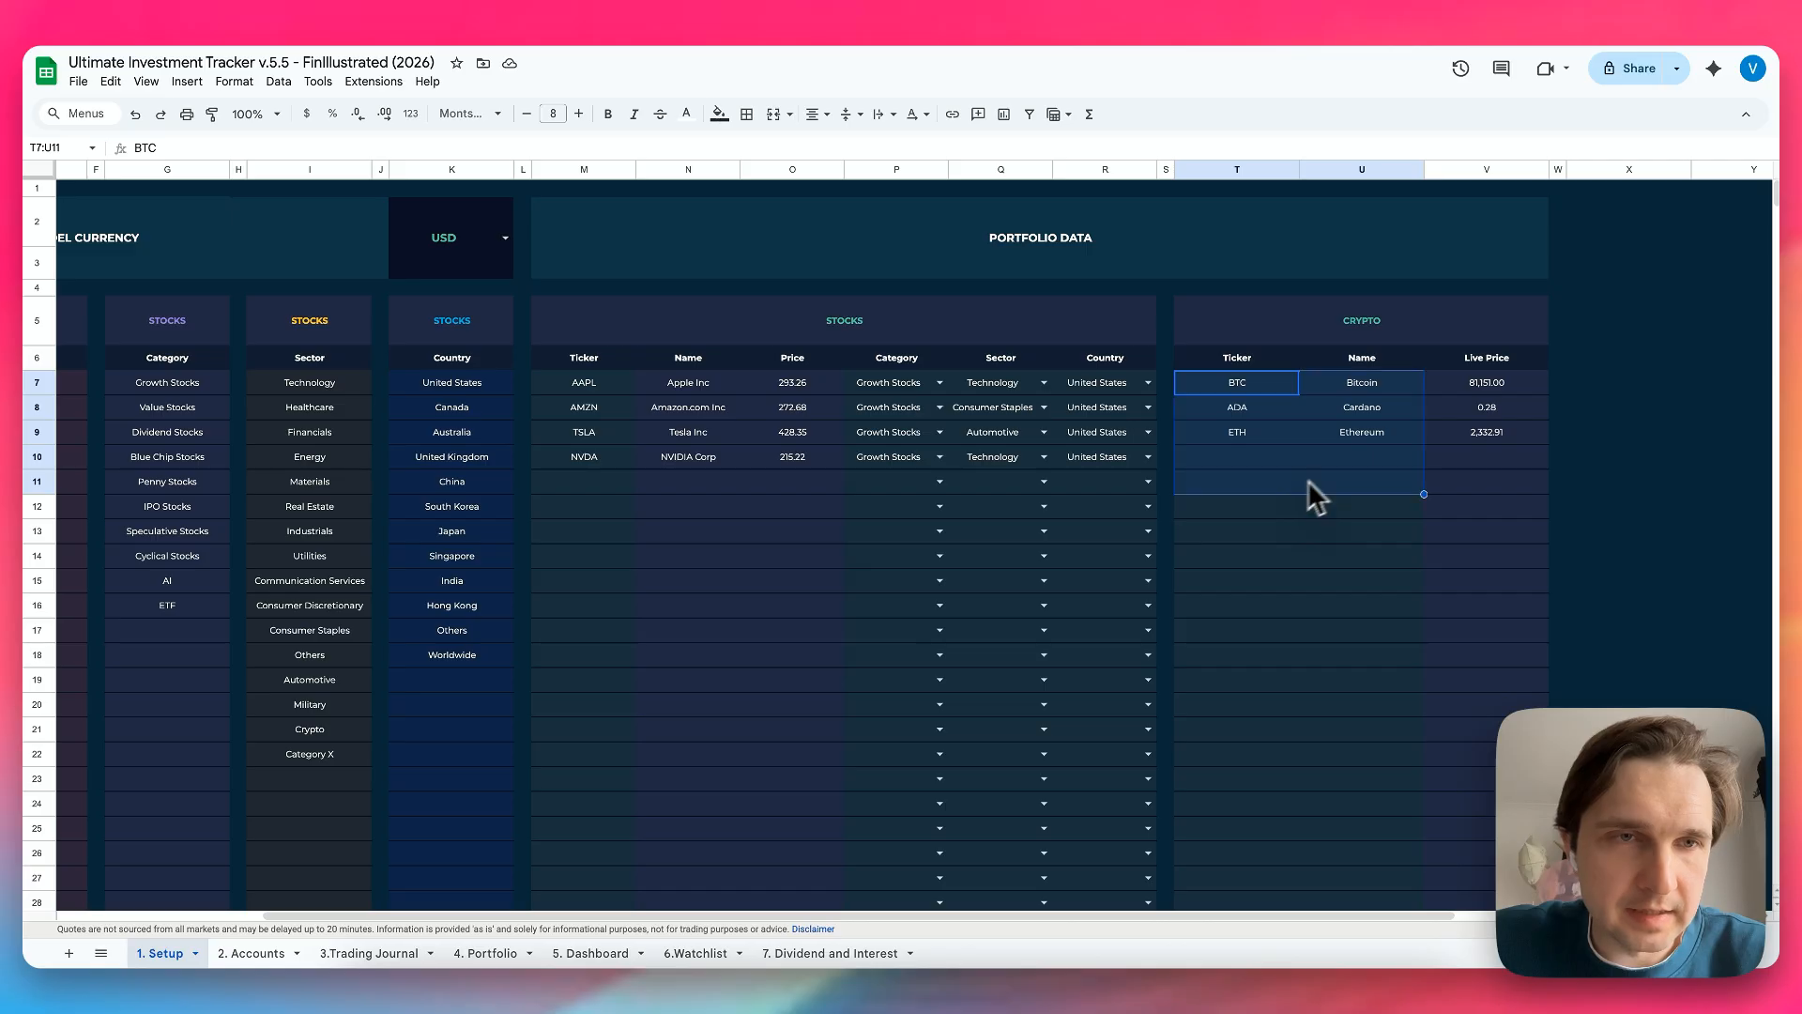
Inspect the source web address inside Bitcoin's live price formula without changing it
click(1492, 385)
click(470, 149)
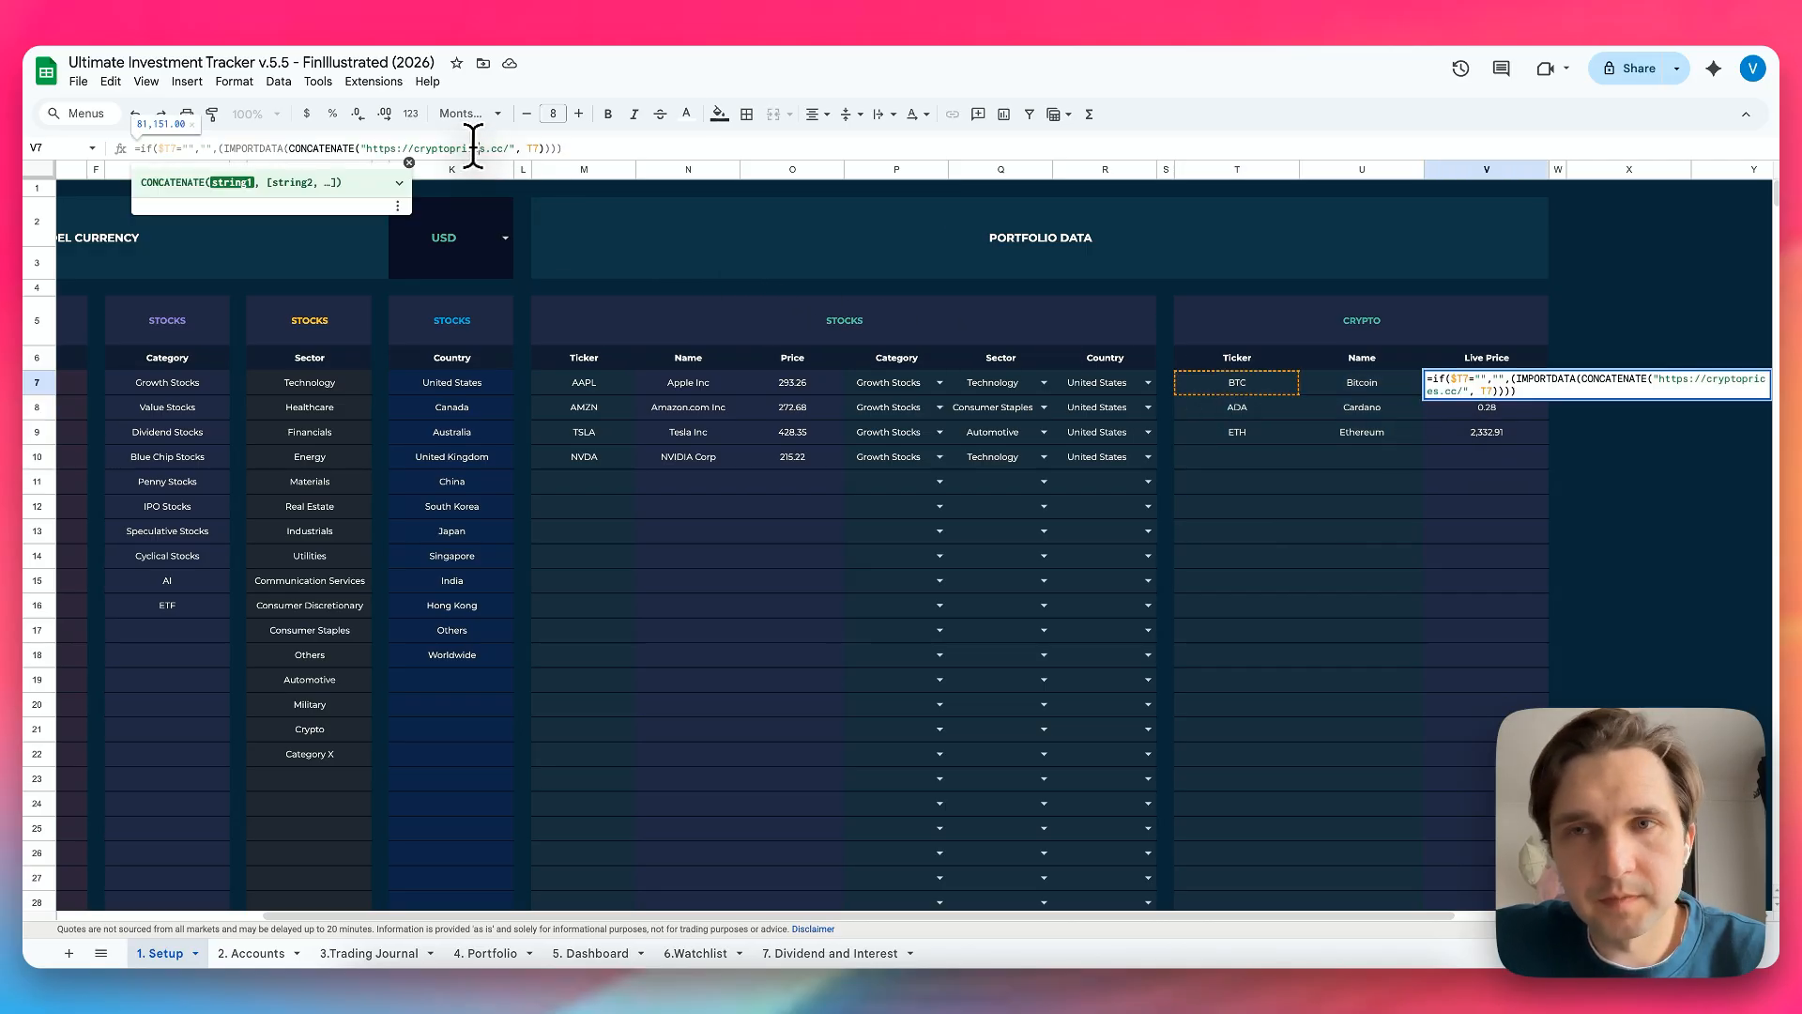
drag(508, 148, 413, 147)
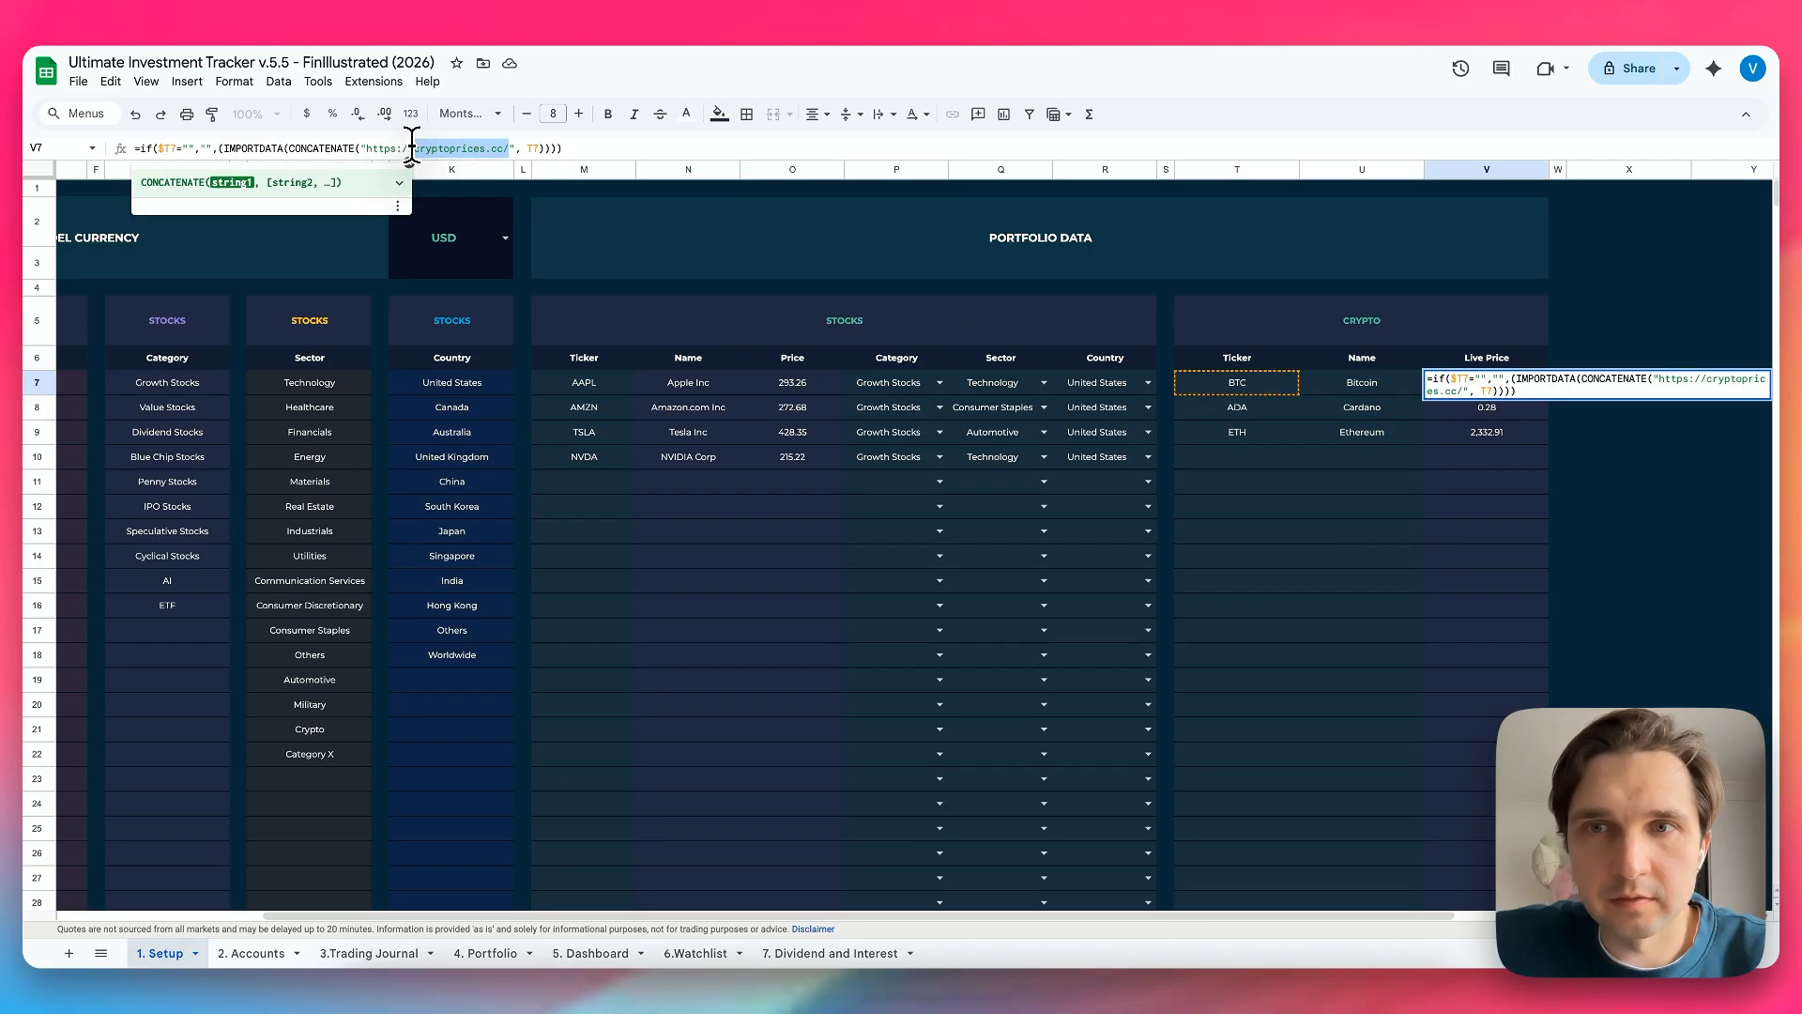
key(Escape)
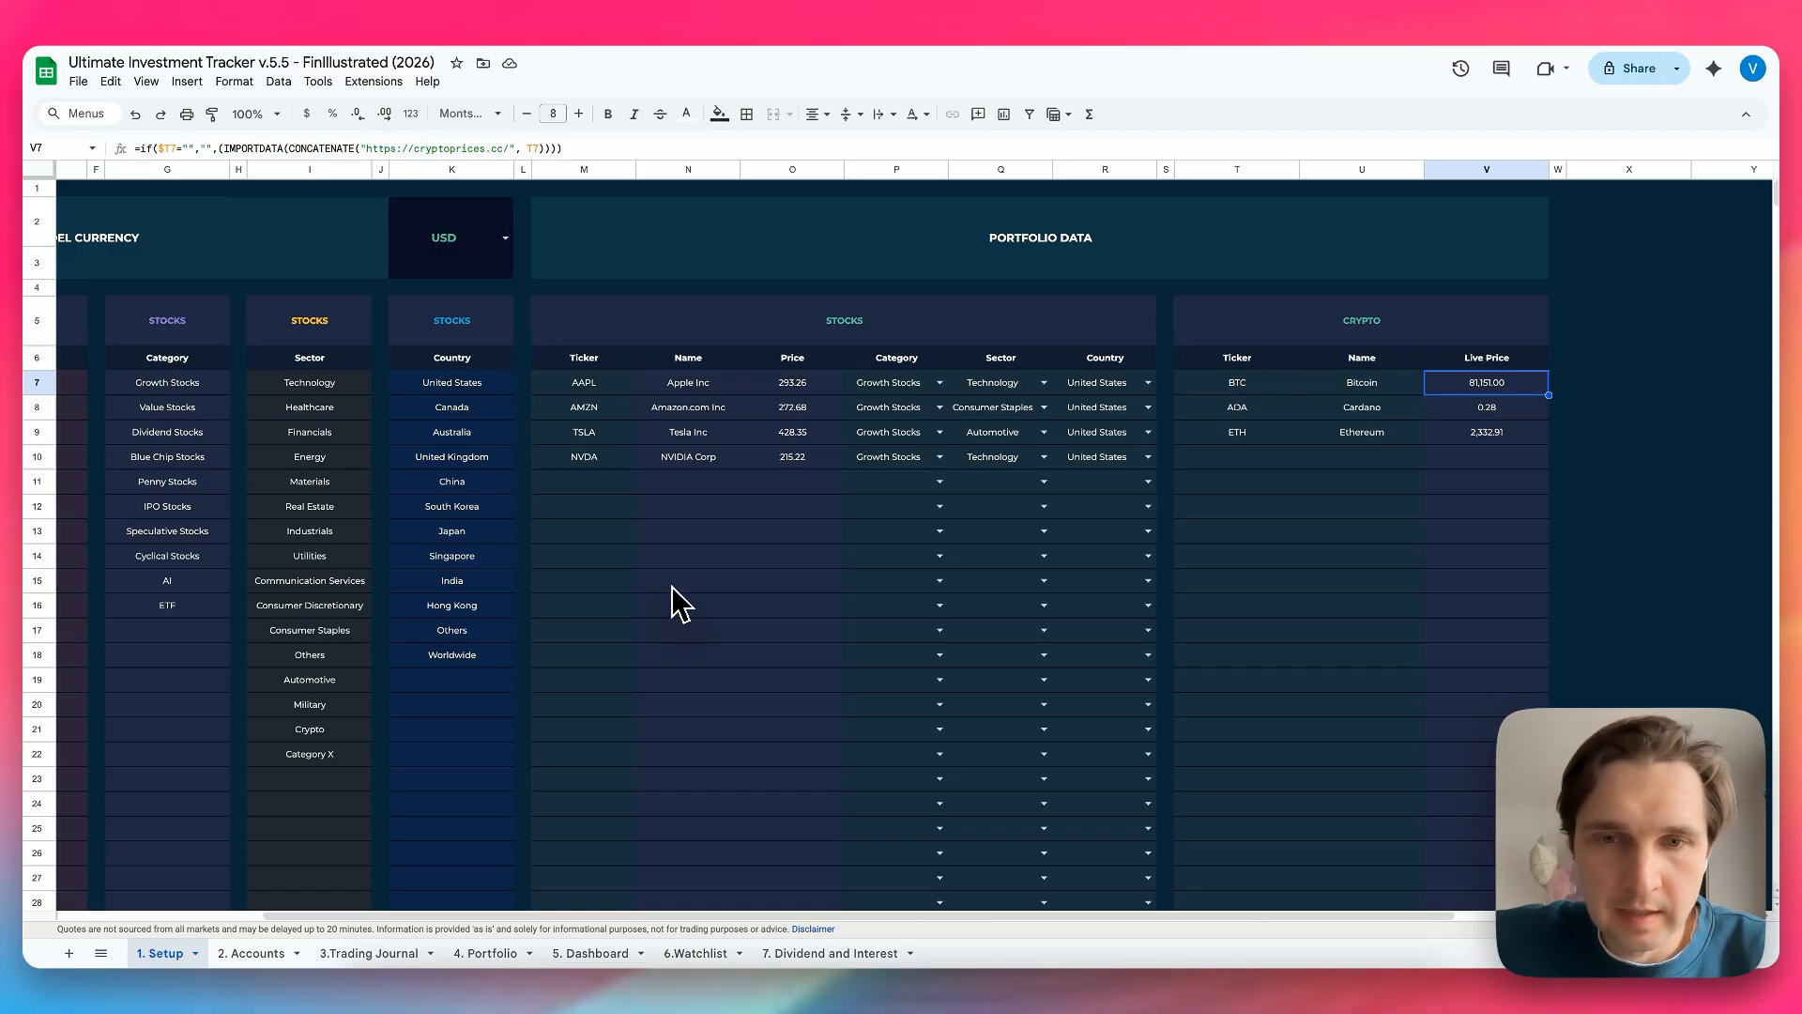
On the Accounts sheet, start the first wallet entry dated 11 May 26 as a Deposit in USD
scroll(447, 687, left, 3)
click(259, 954)
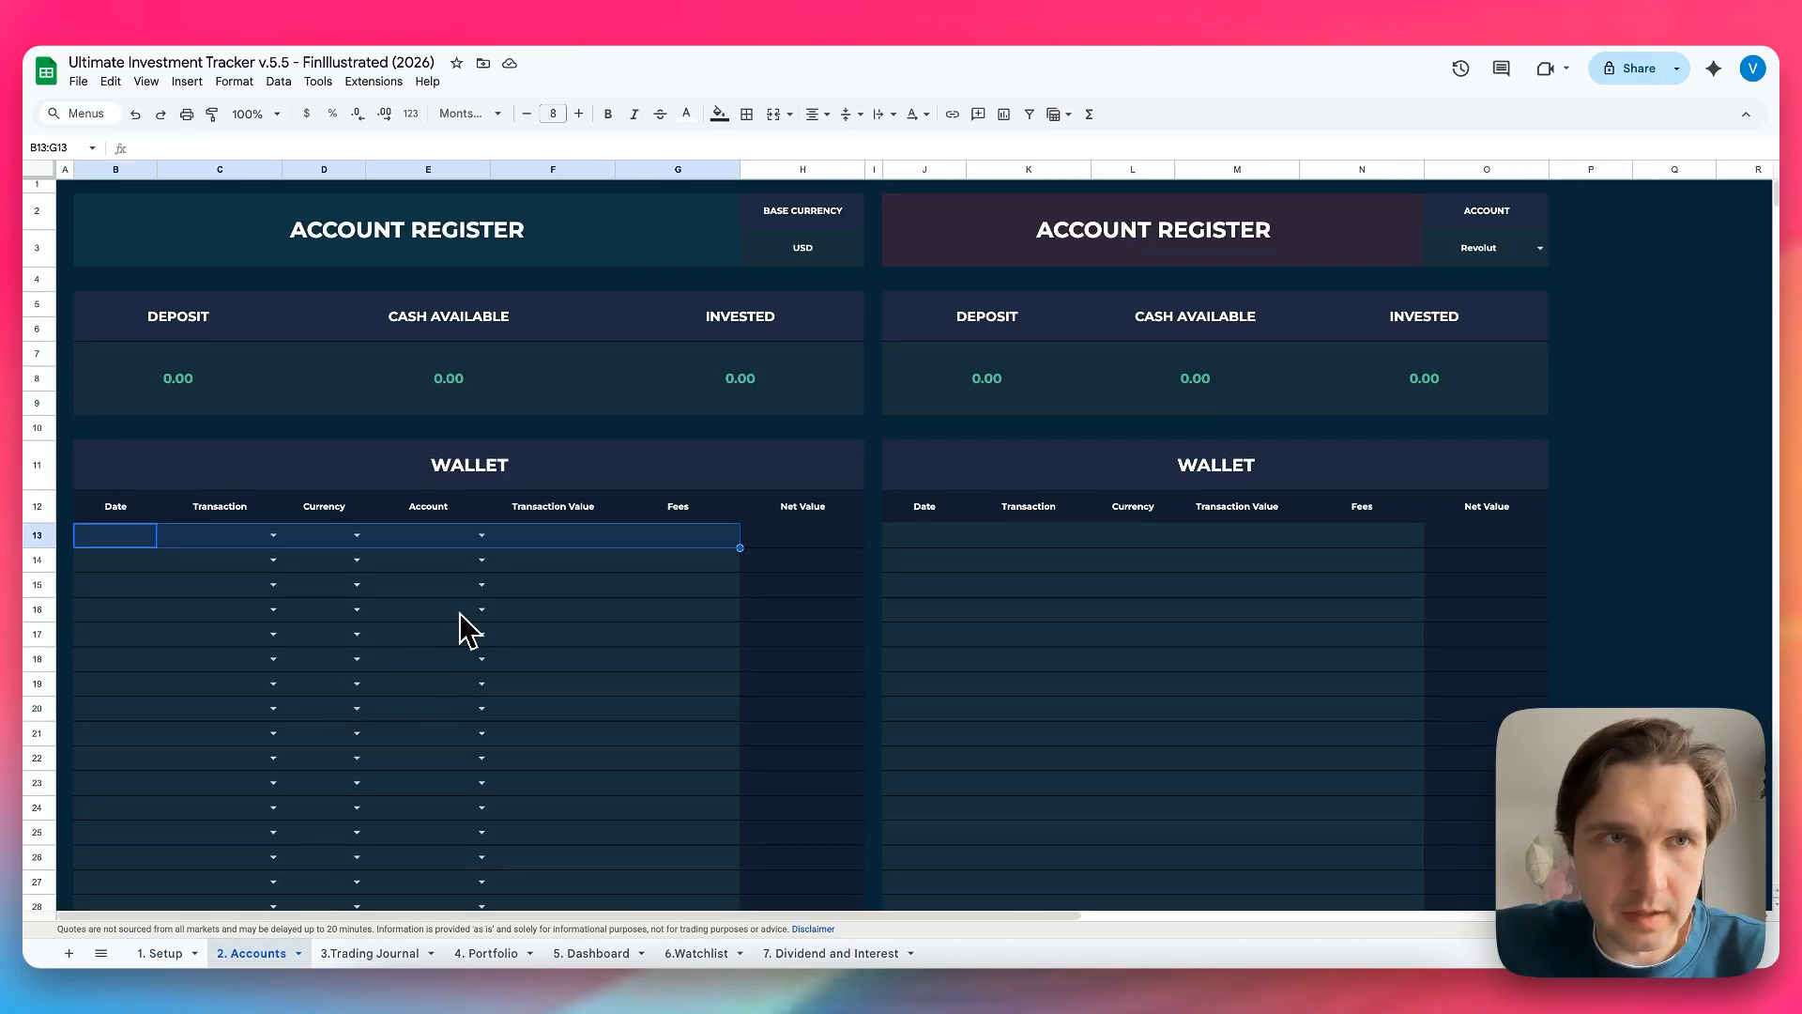
click(109, 535)
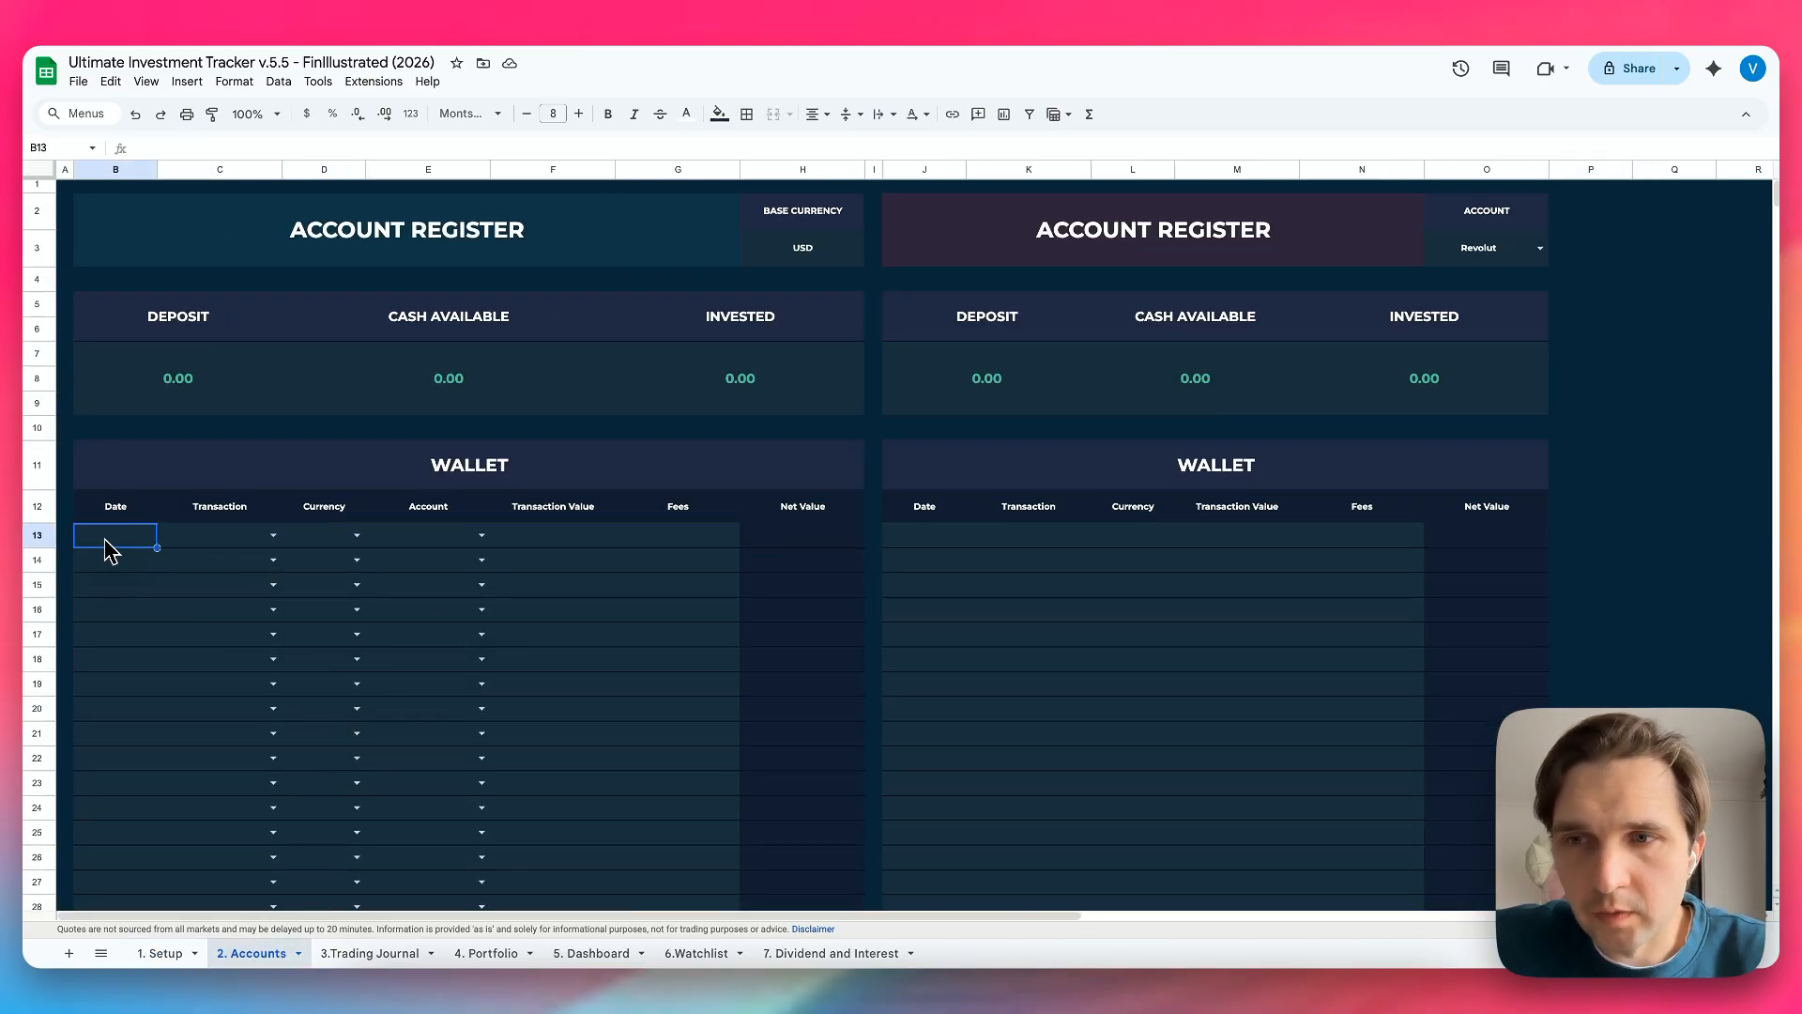
double_click(109, 535)
click(65, 662)
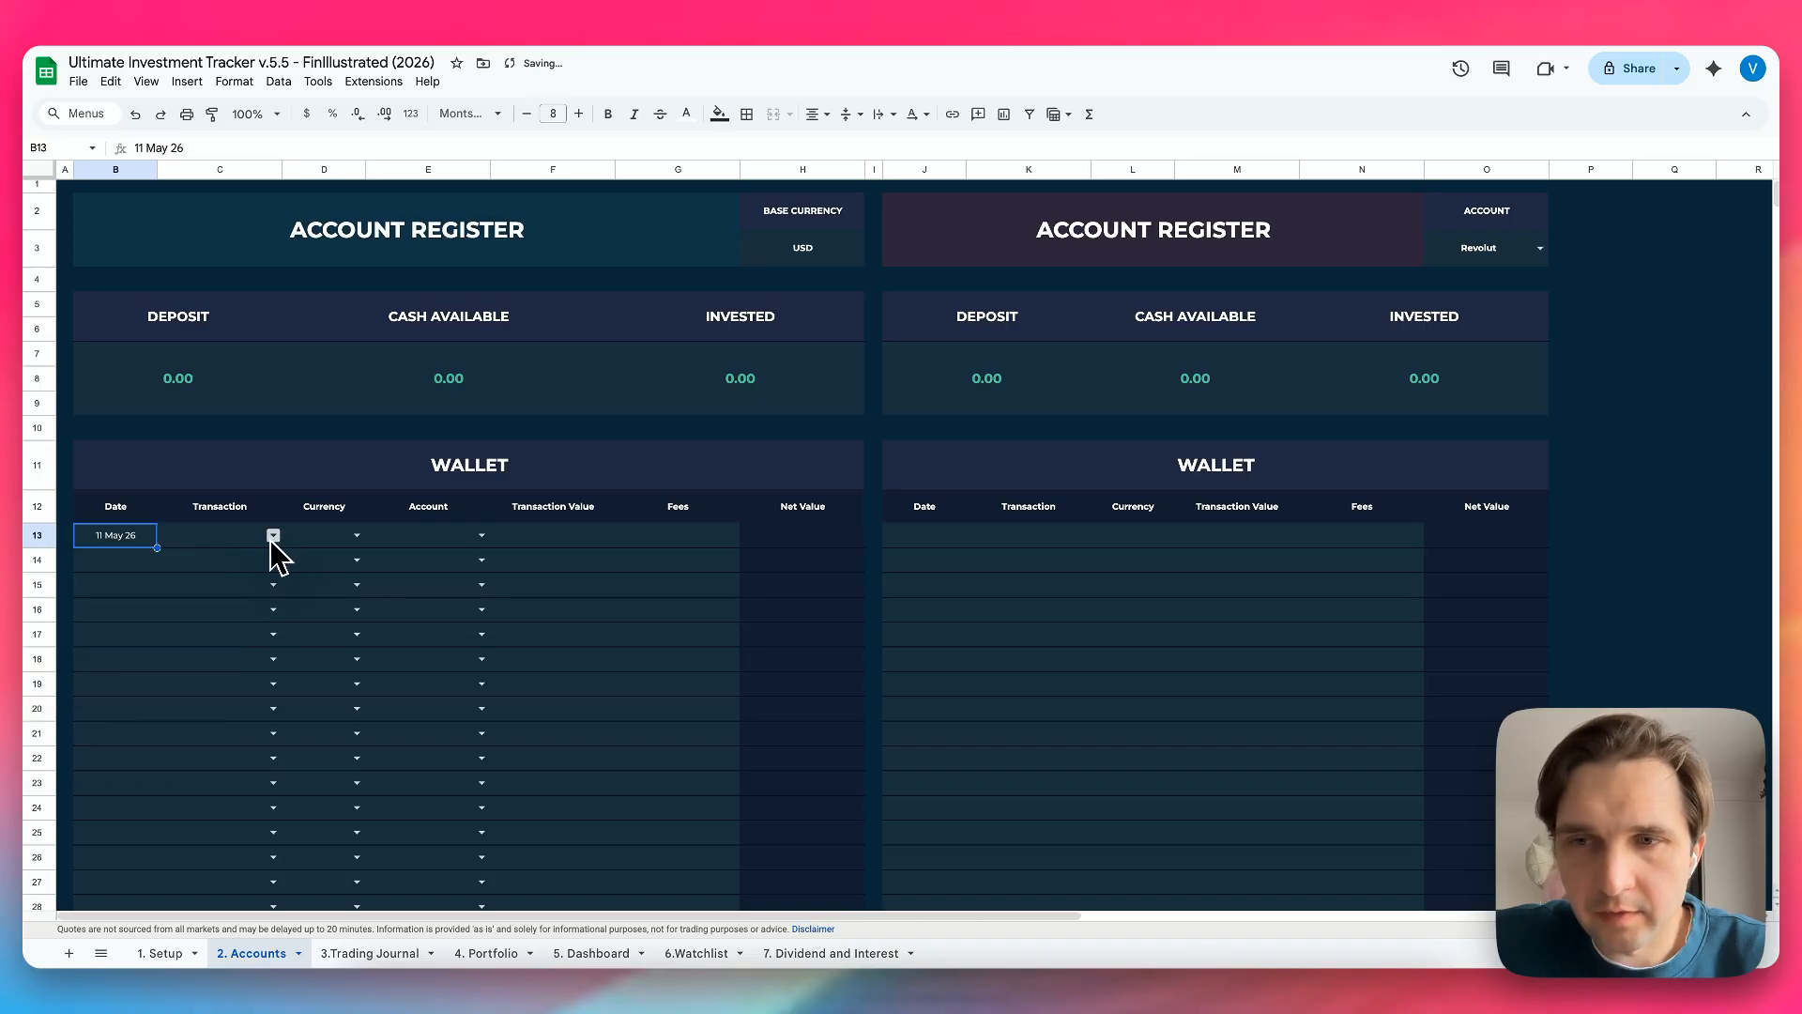
click(273, 545)
click(183, 559)
click(356, 534)
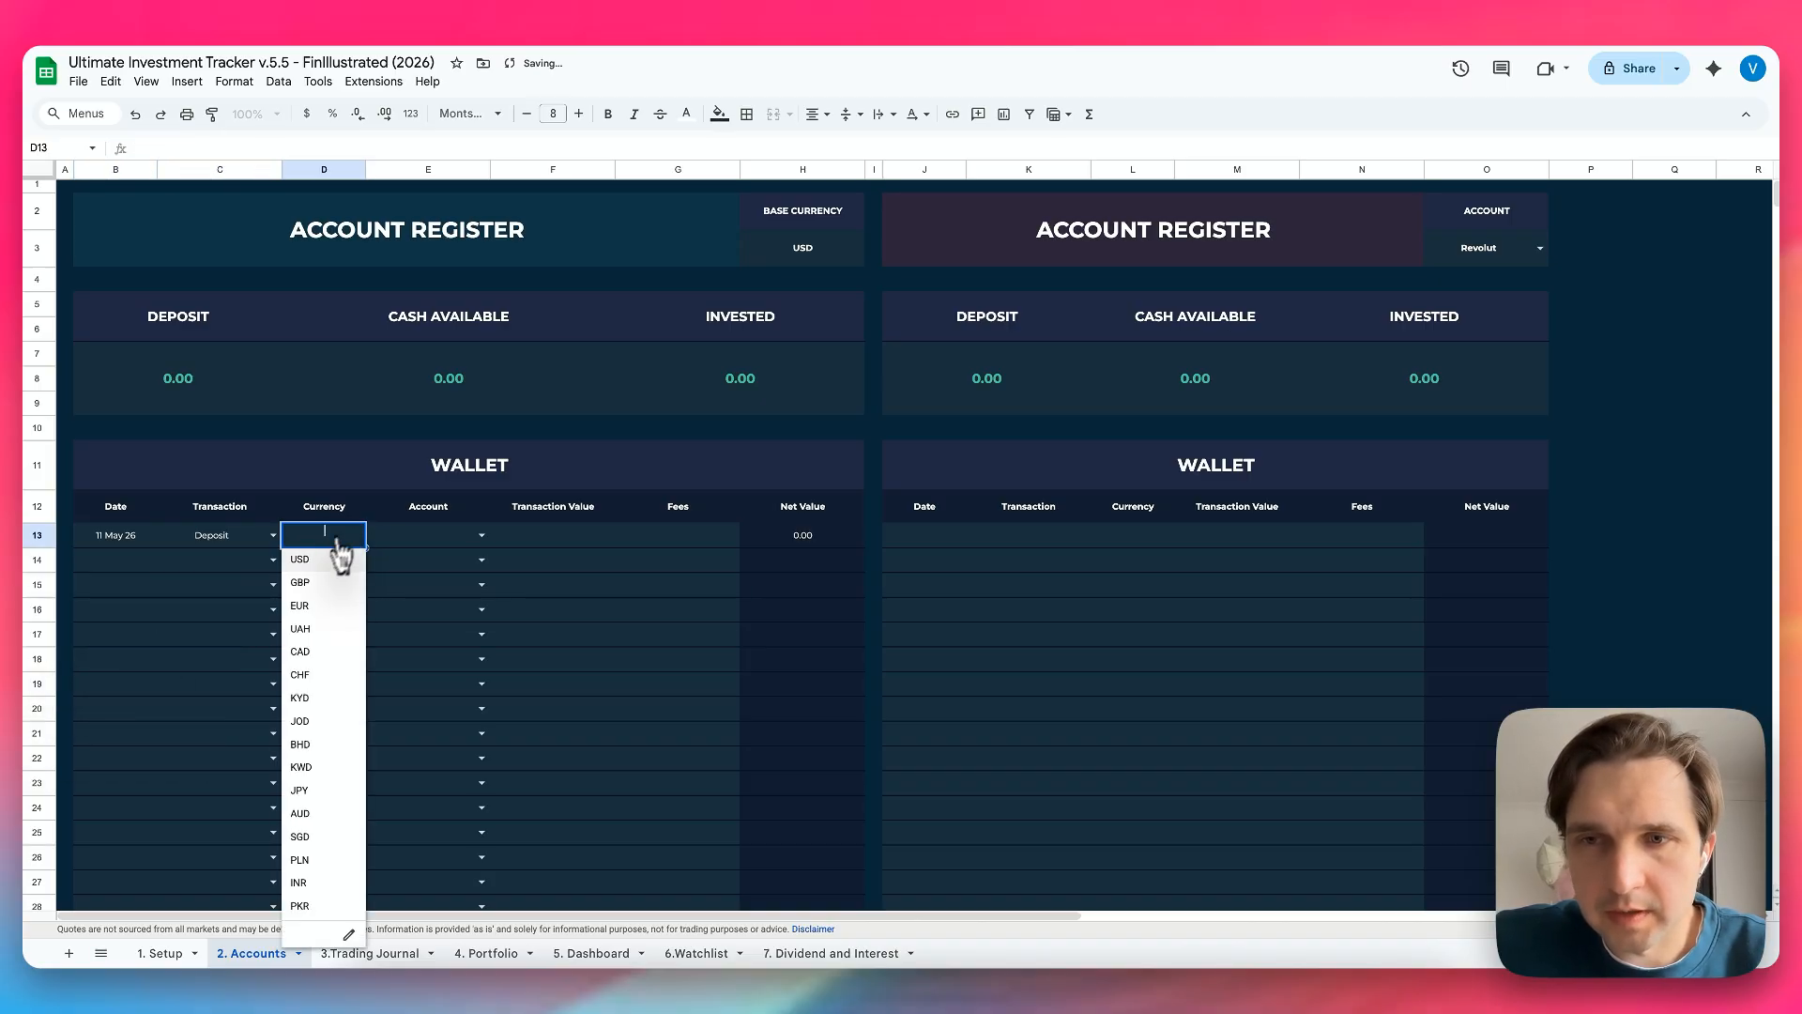
click(319, 560)
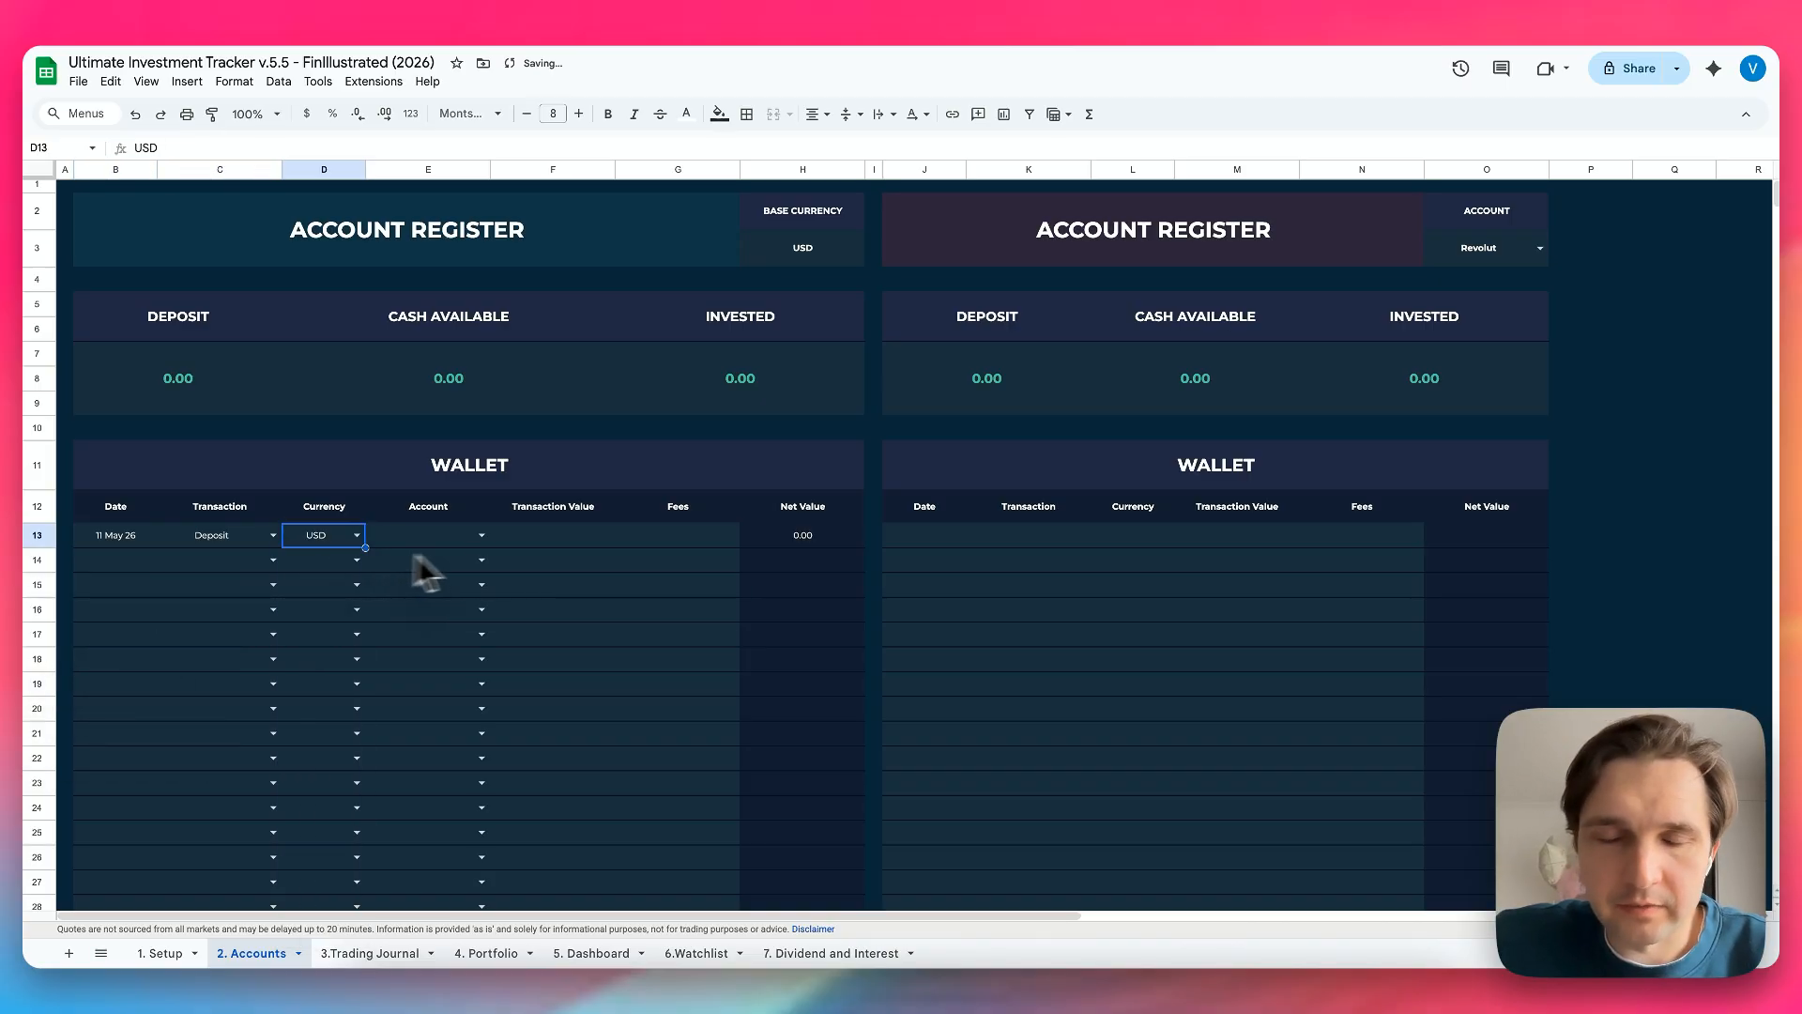
Set the first wallet entry's account to Revolut, its transaction value to 10000 and its fees to 0
click(482, 534)
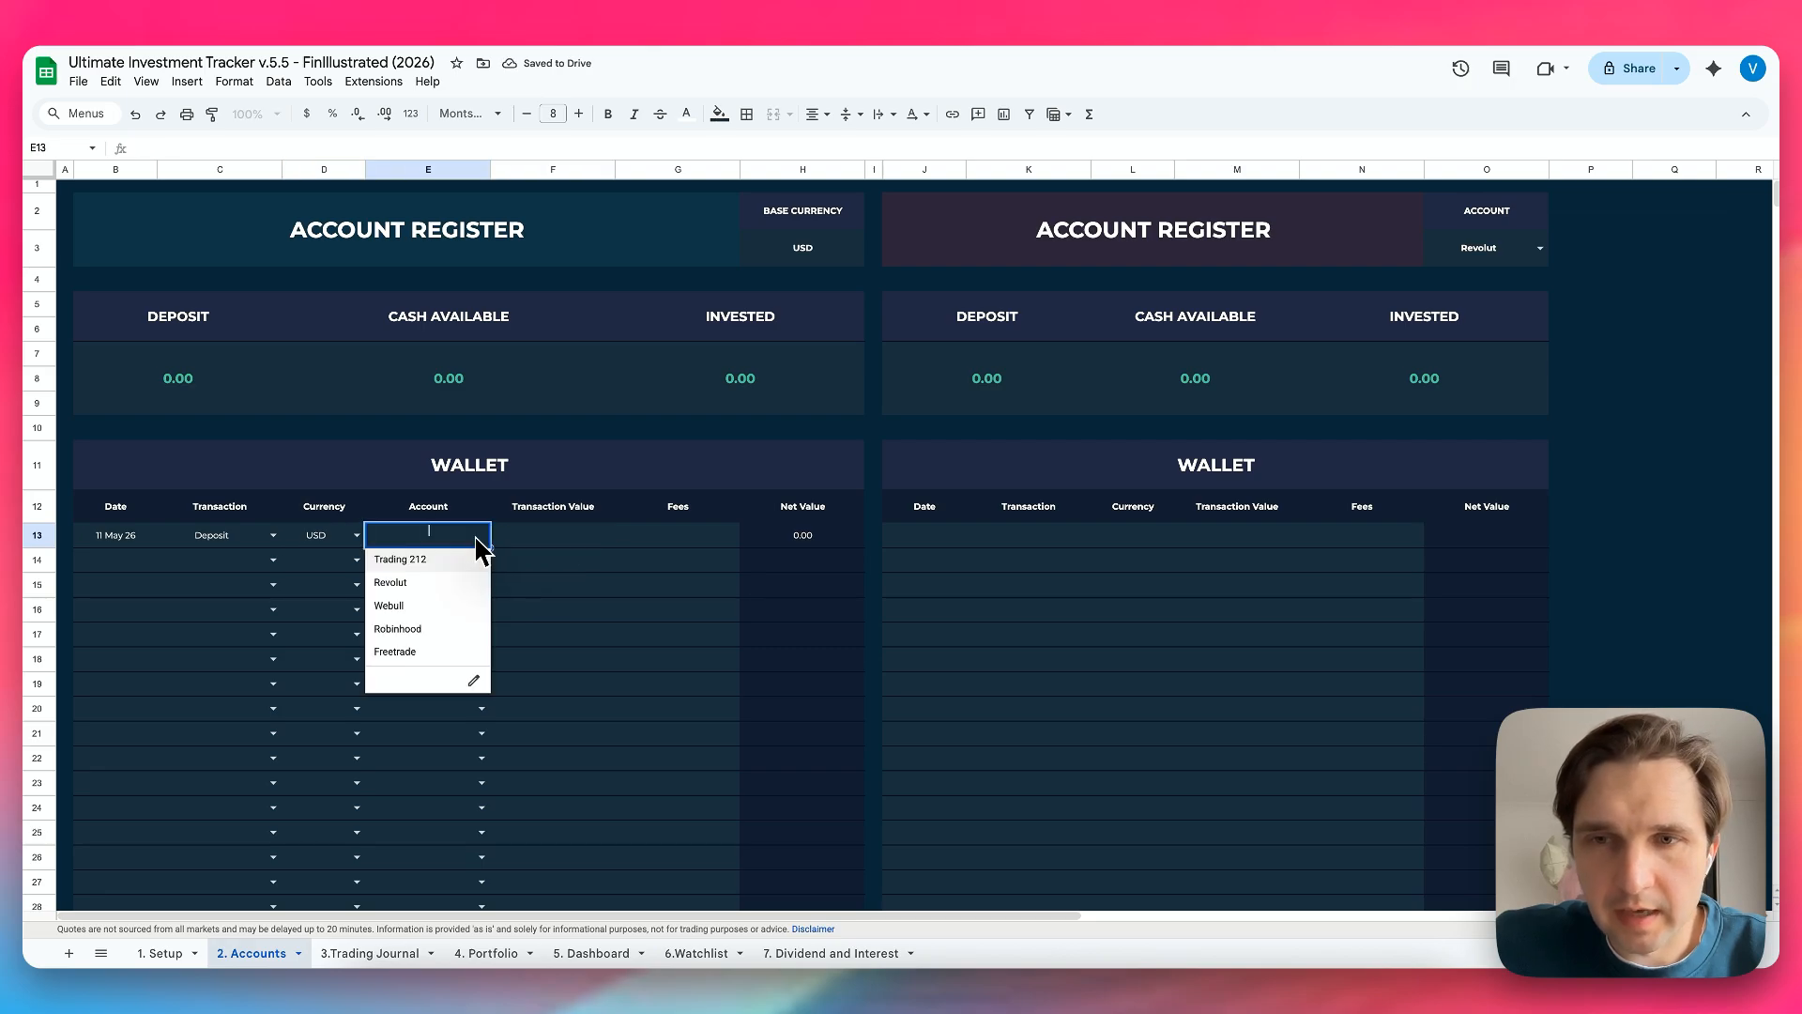
click(413, 583)
click(561, 542)
text(10000)
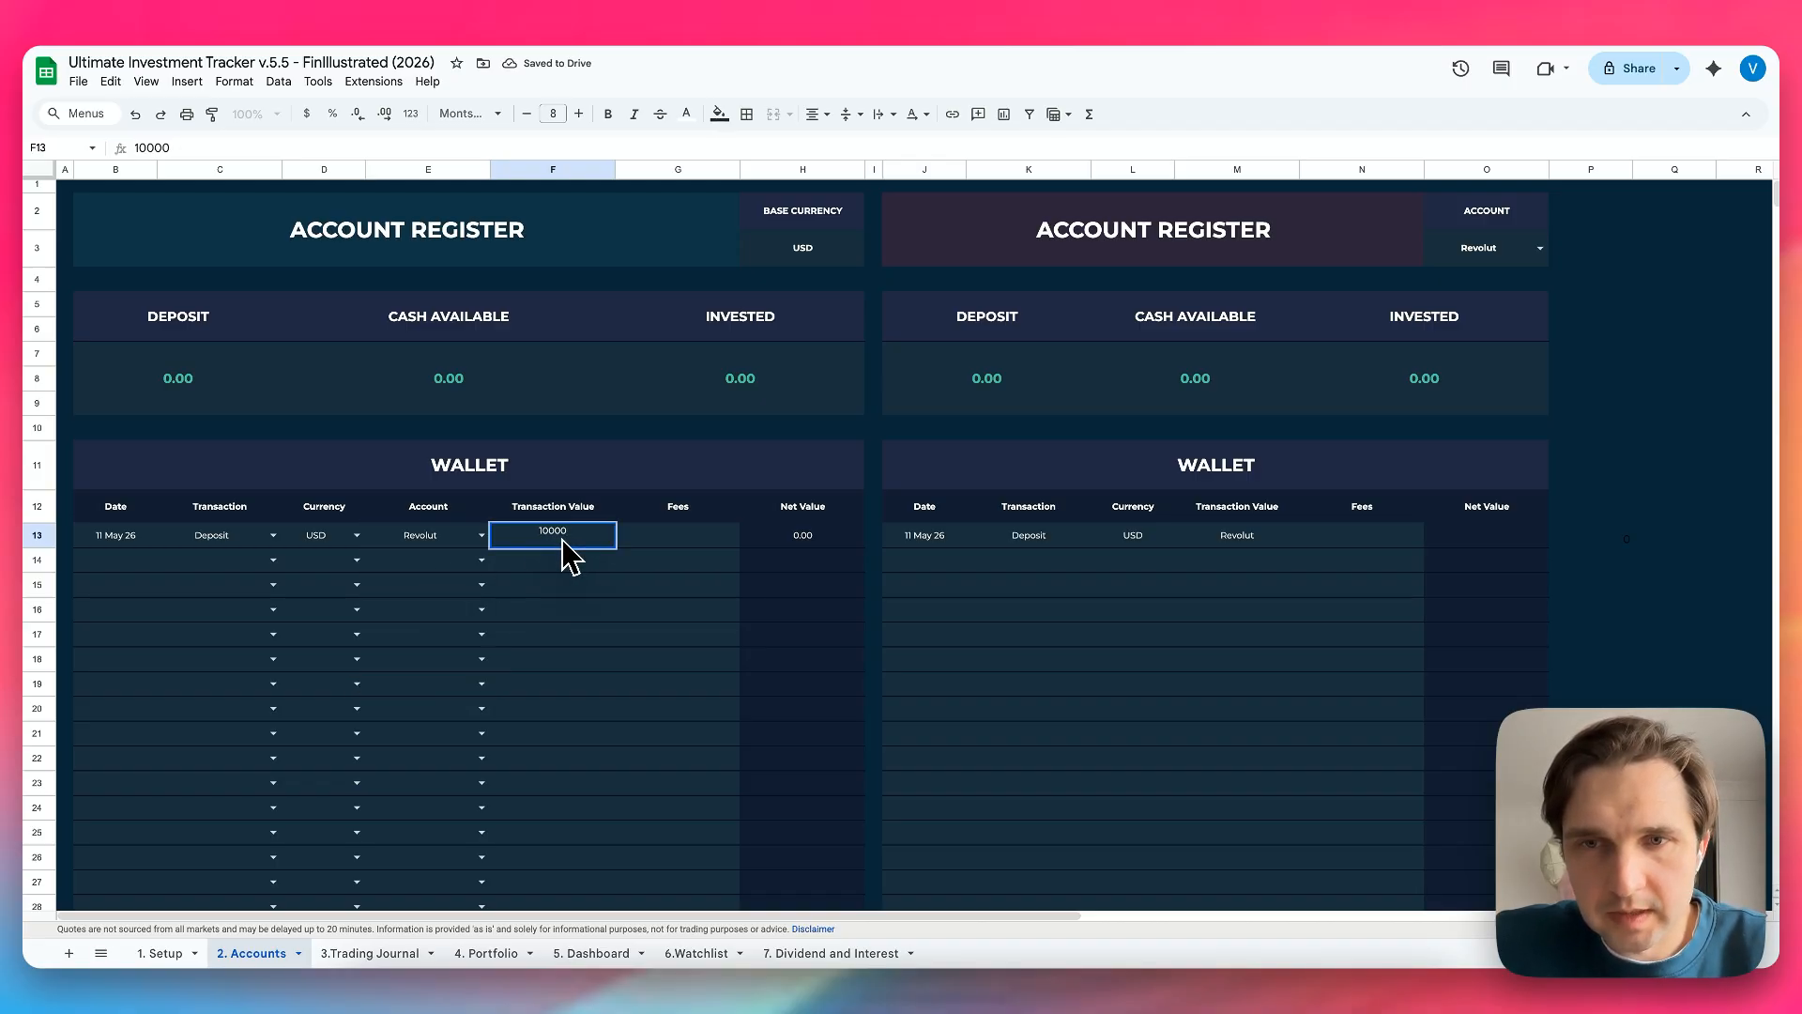
key(Return)
click(716, 542)
text(000.00)
key(Return)
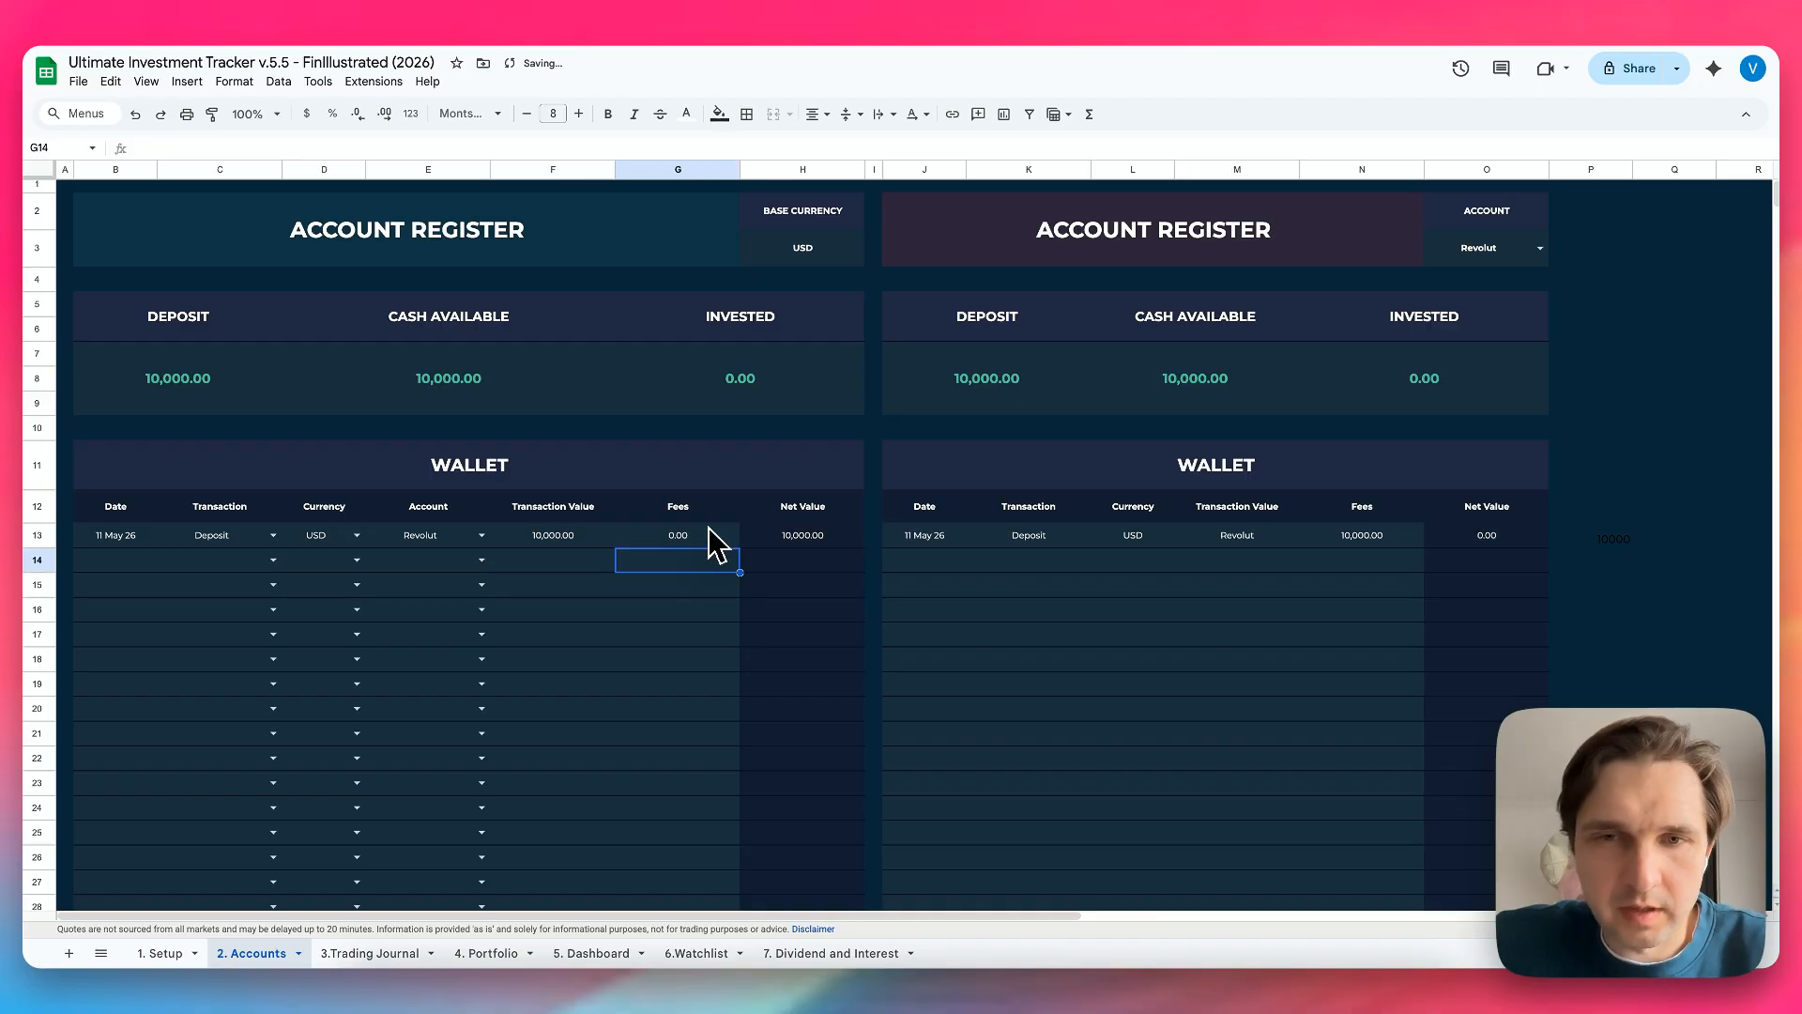
Review the deposit and cash available totals and the account choices of the single-account register
click(169, 380)
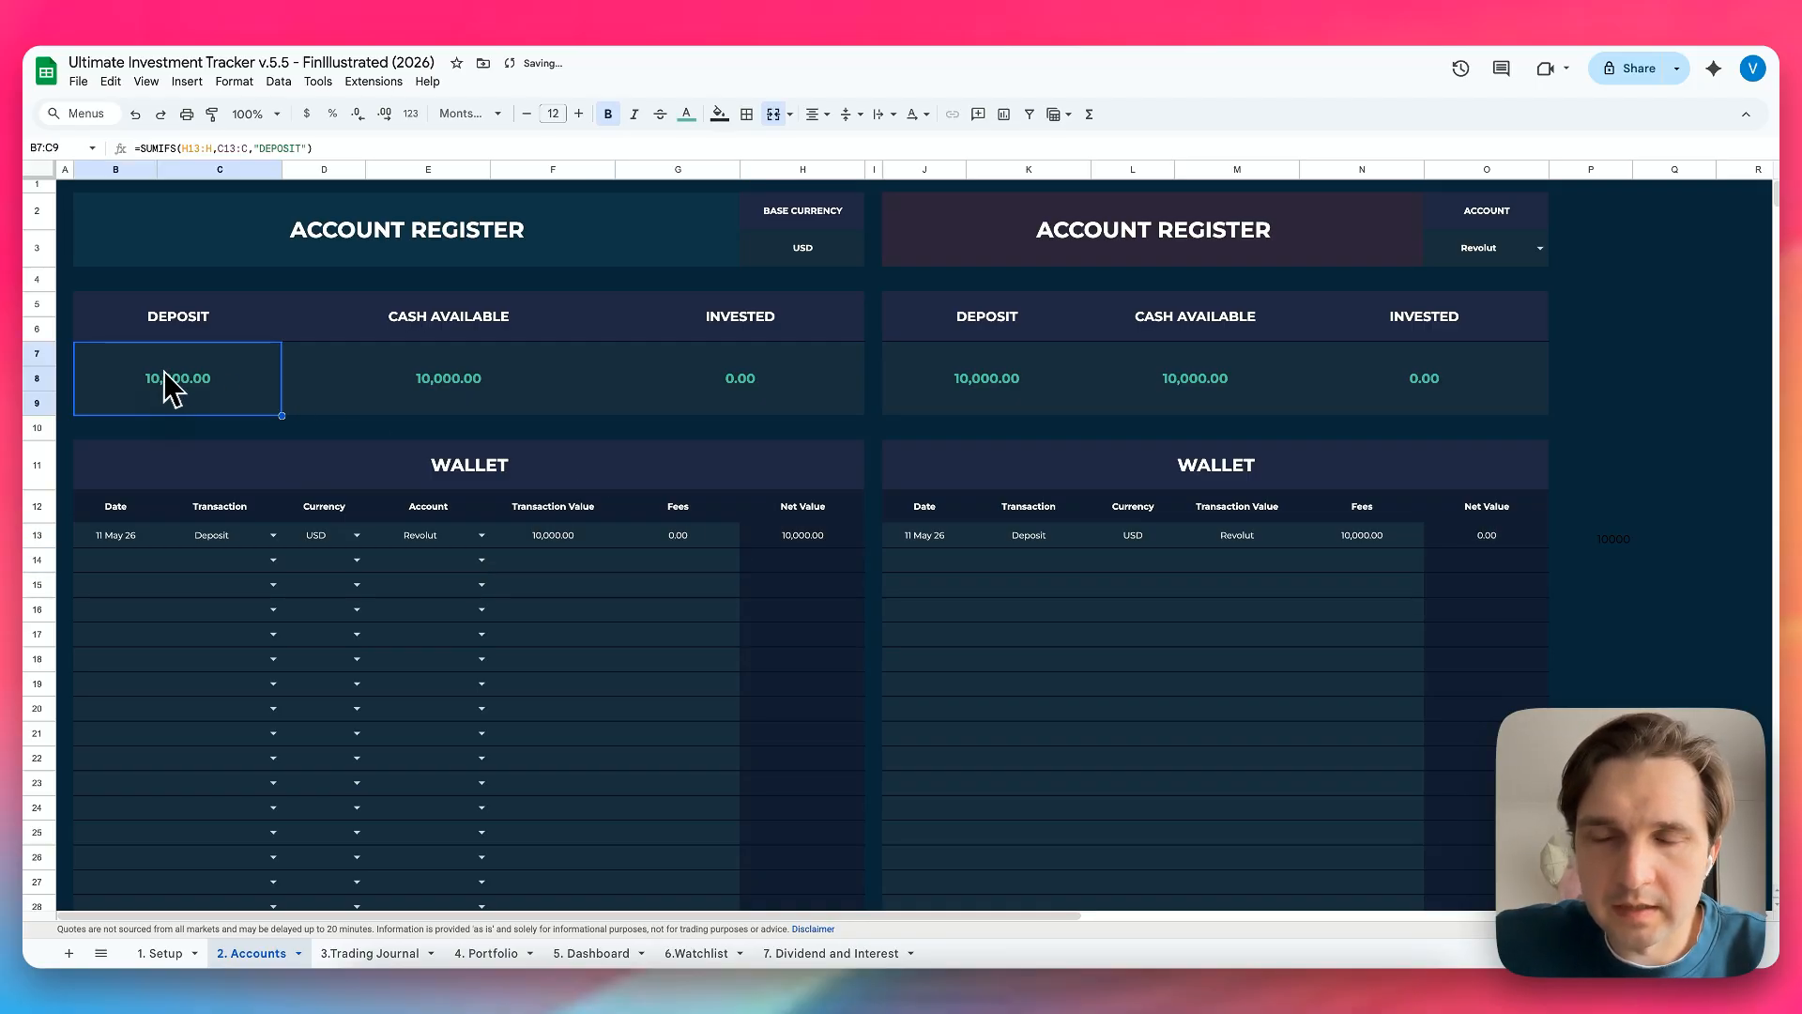
click(452, 394)
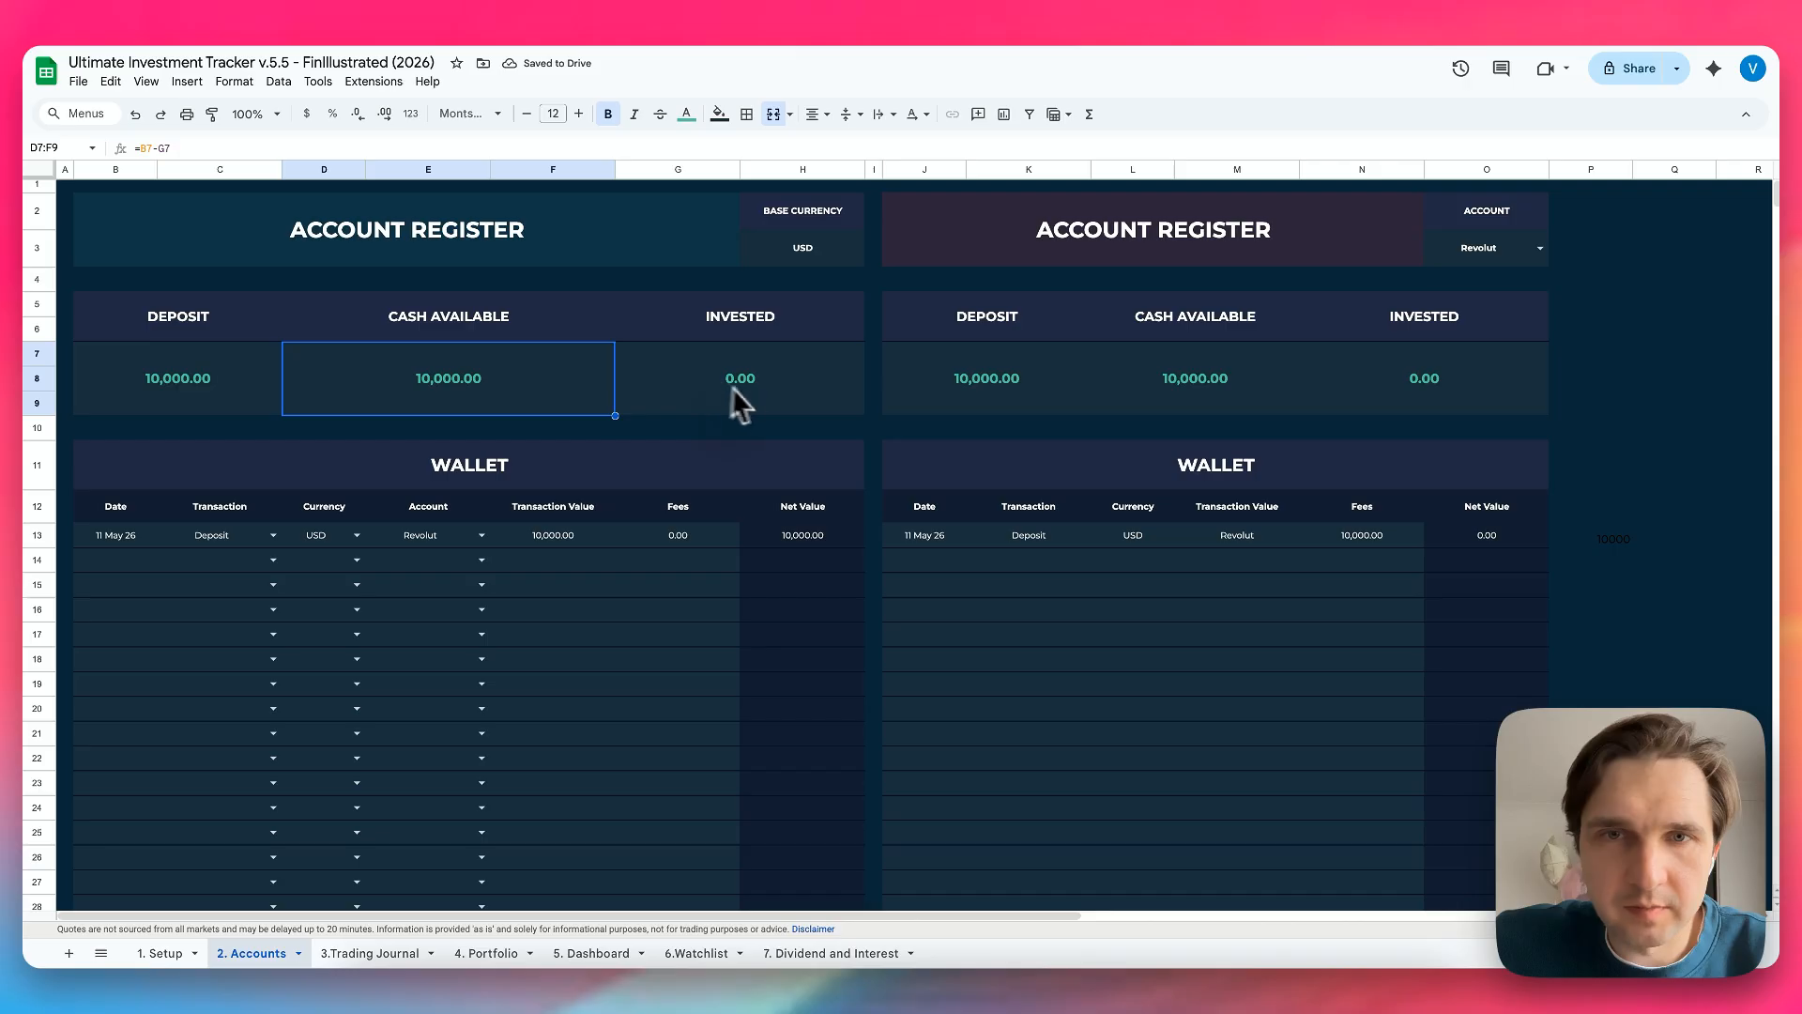
scroll(1117, 328, right, 2)
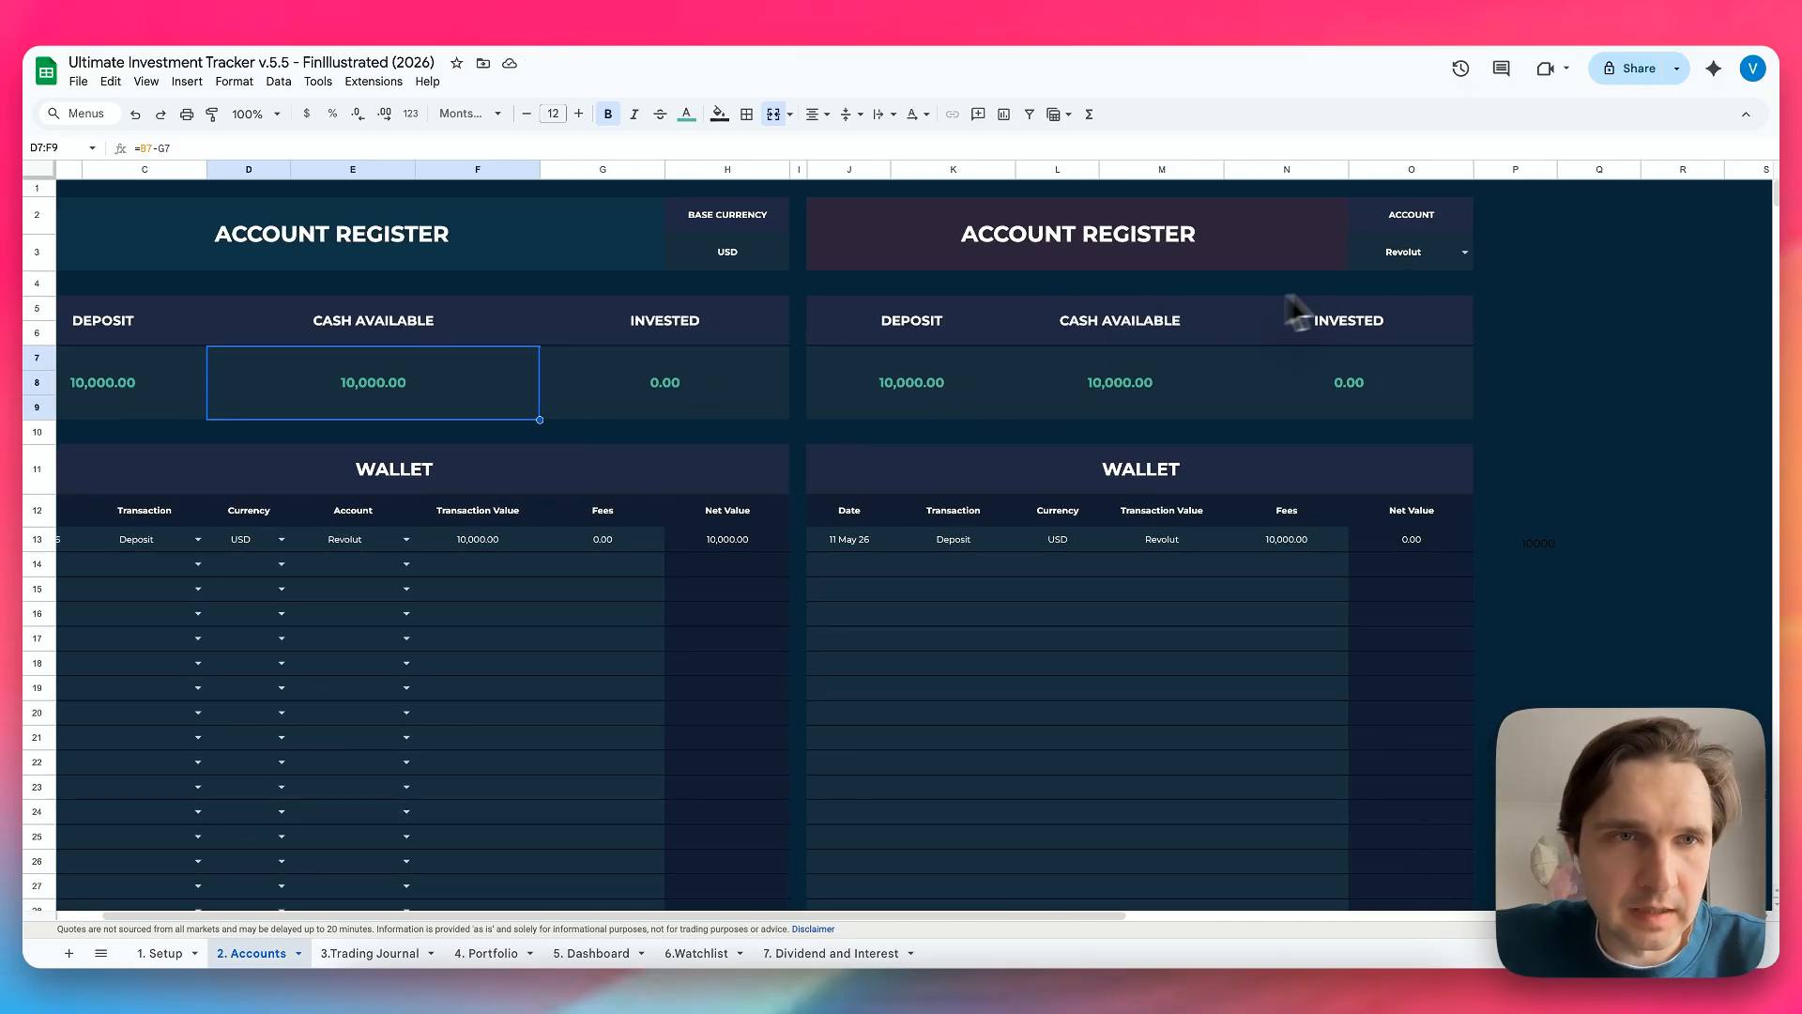
click(1446, 255)
click(1464, 253)
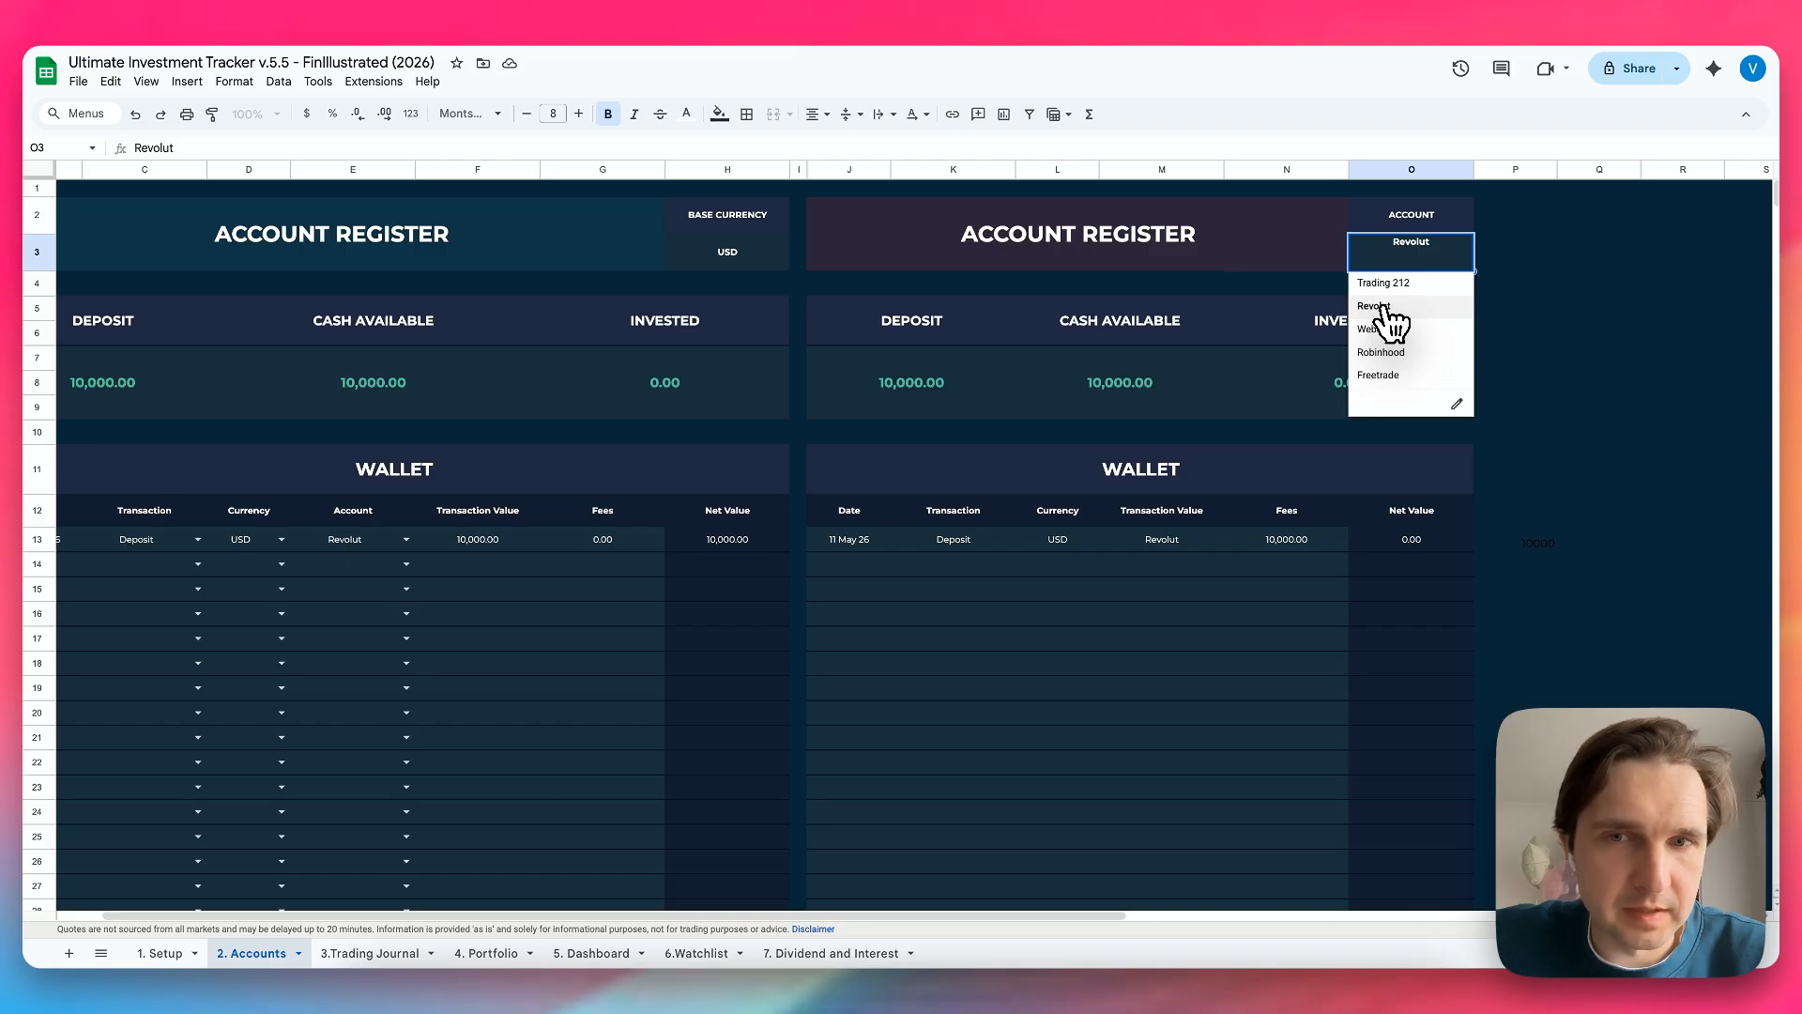
click(538, 610)
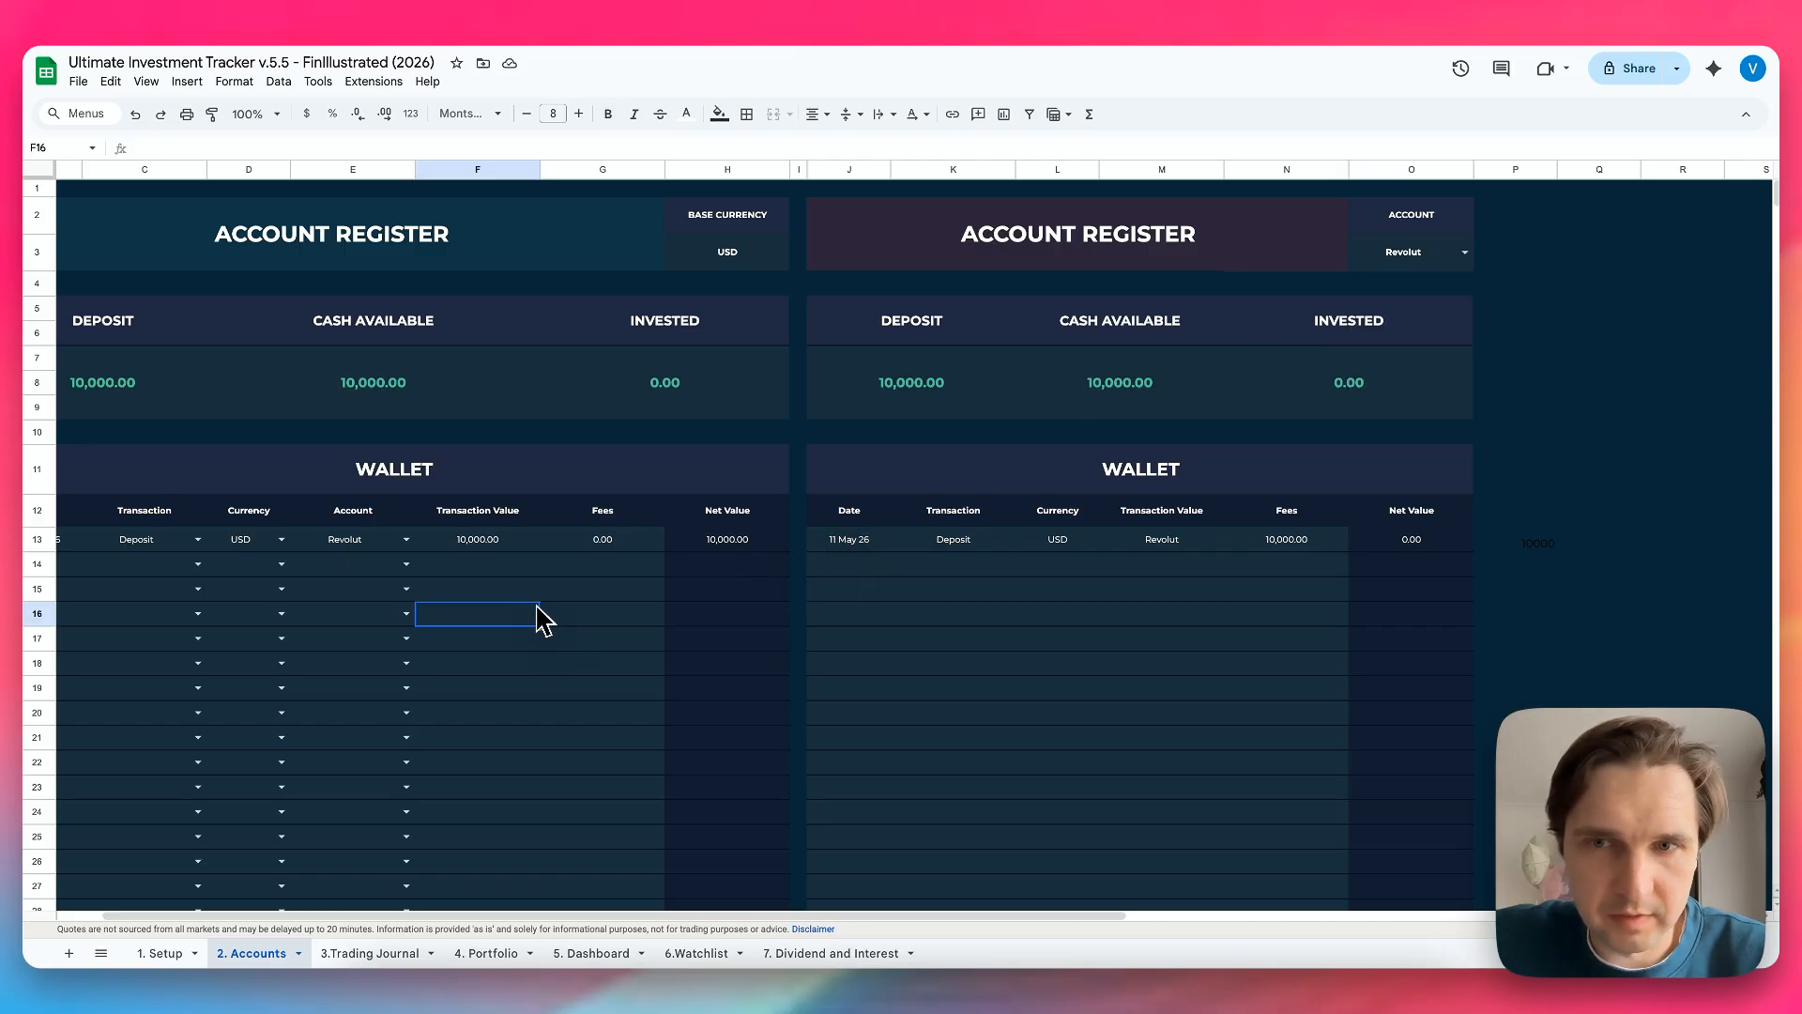
Change the first wallet entry's account to Webull and switch the single-account register to Webull as well
scroll(542, 619, left, 2)
click(481, 539)
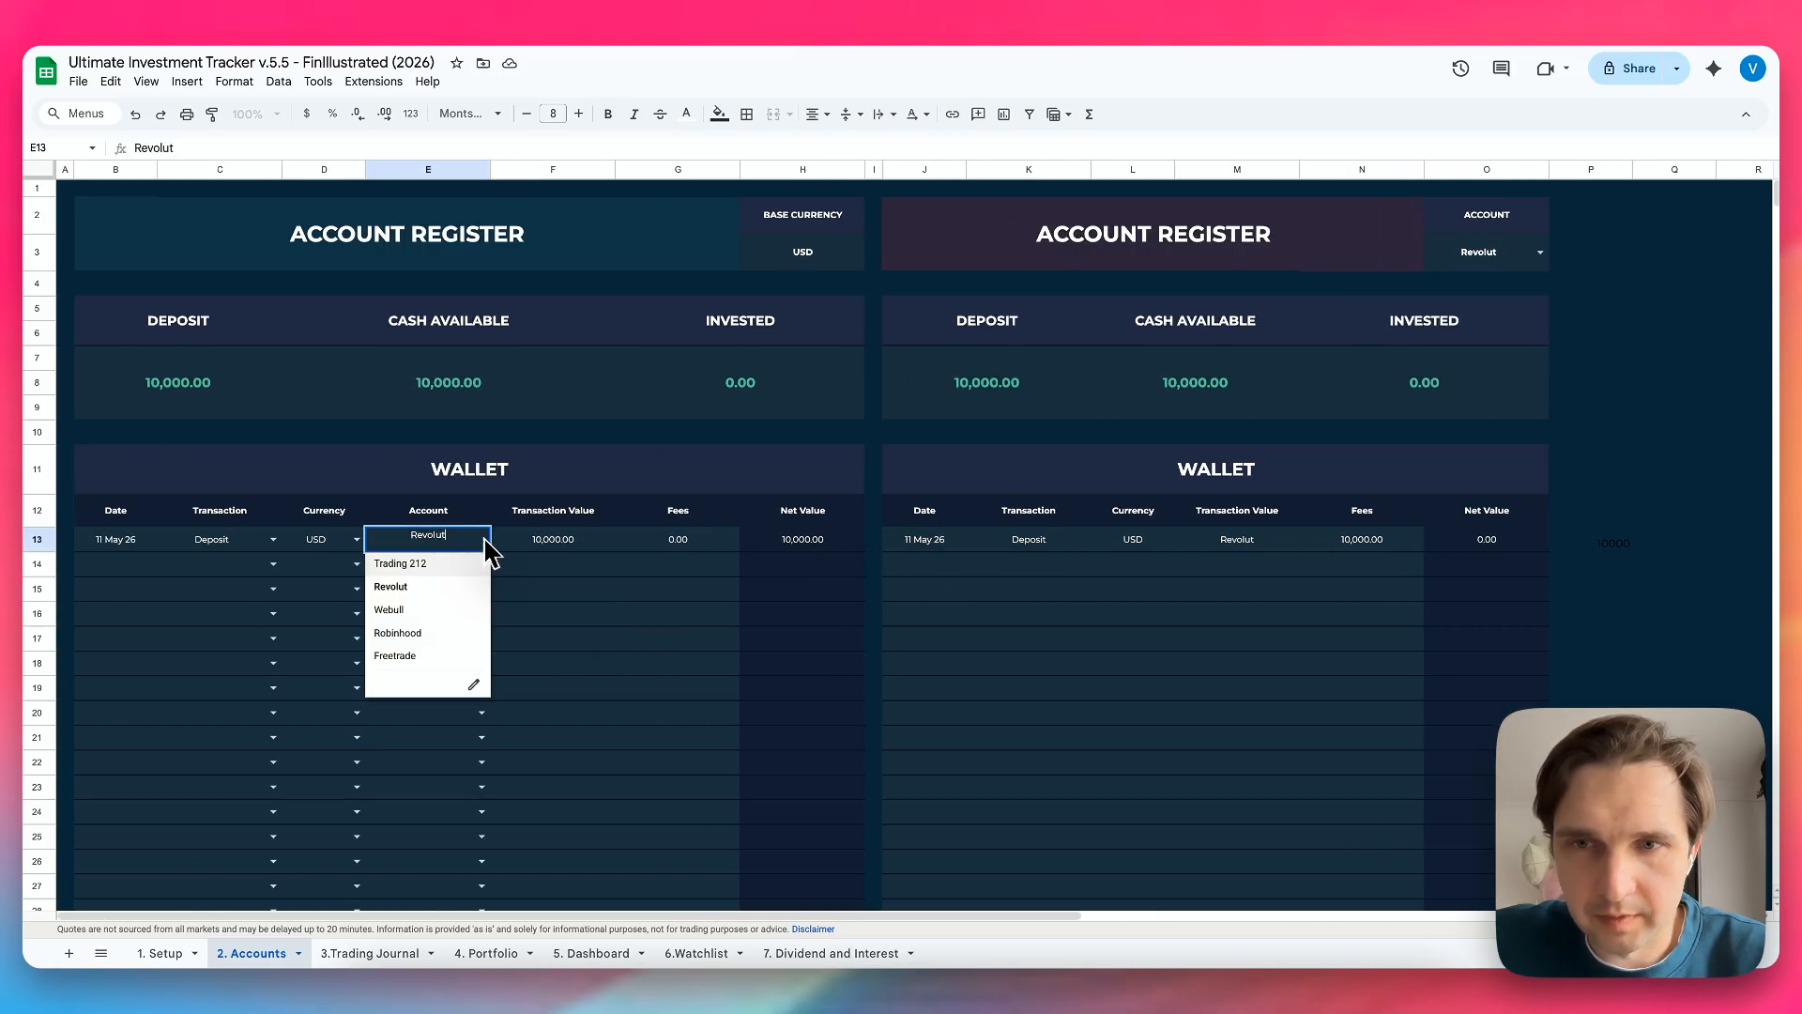
click(393, 610)
click(1539, 253)
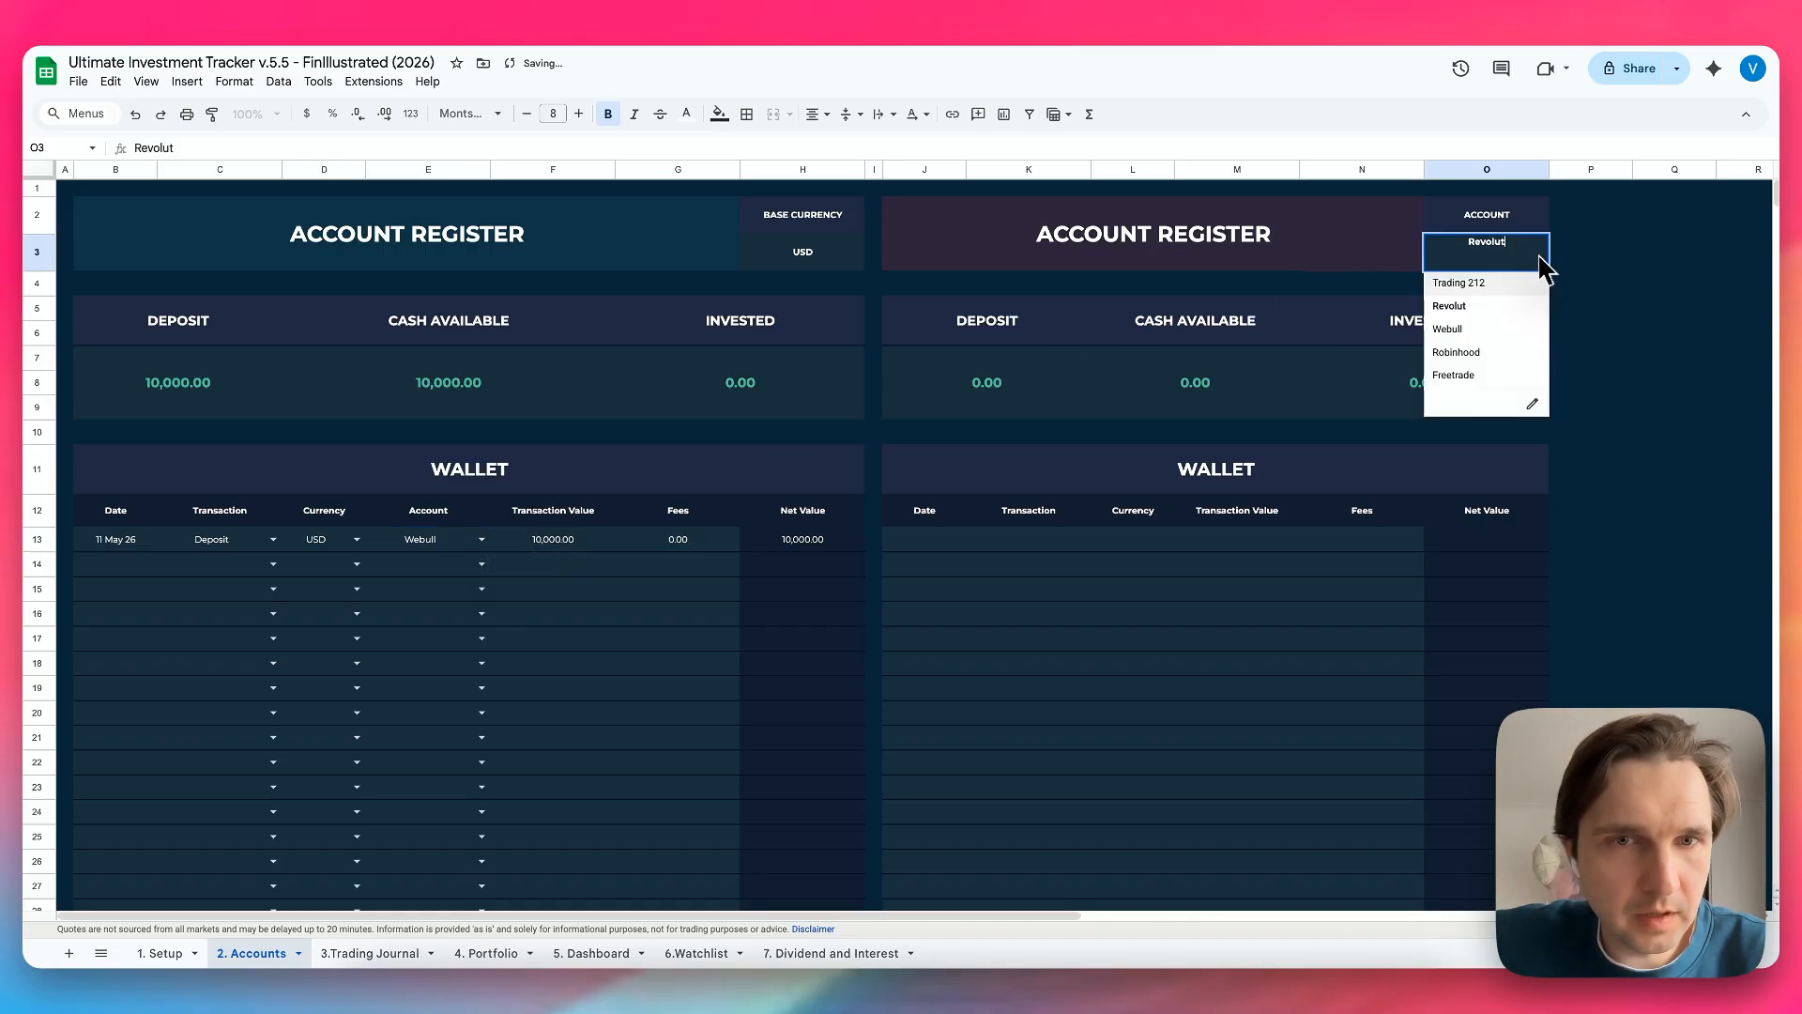
click(1464, 331)
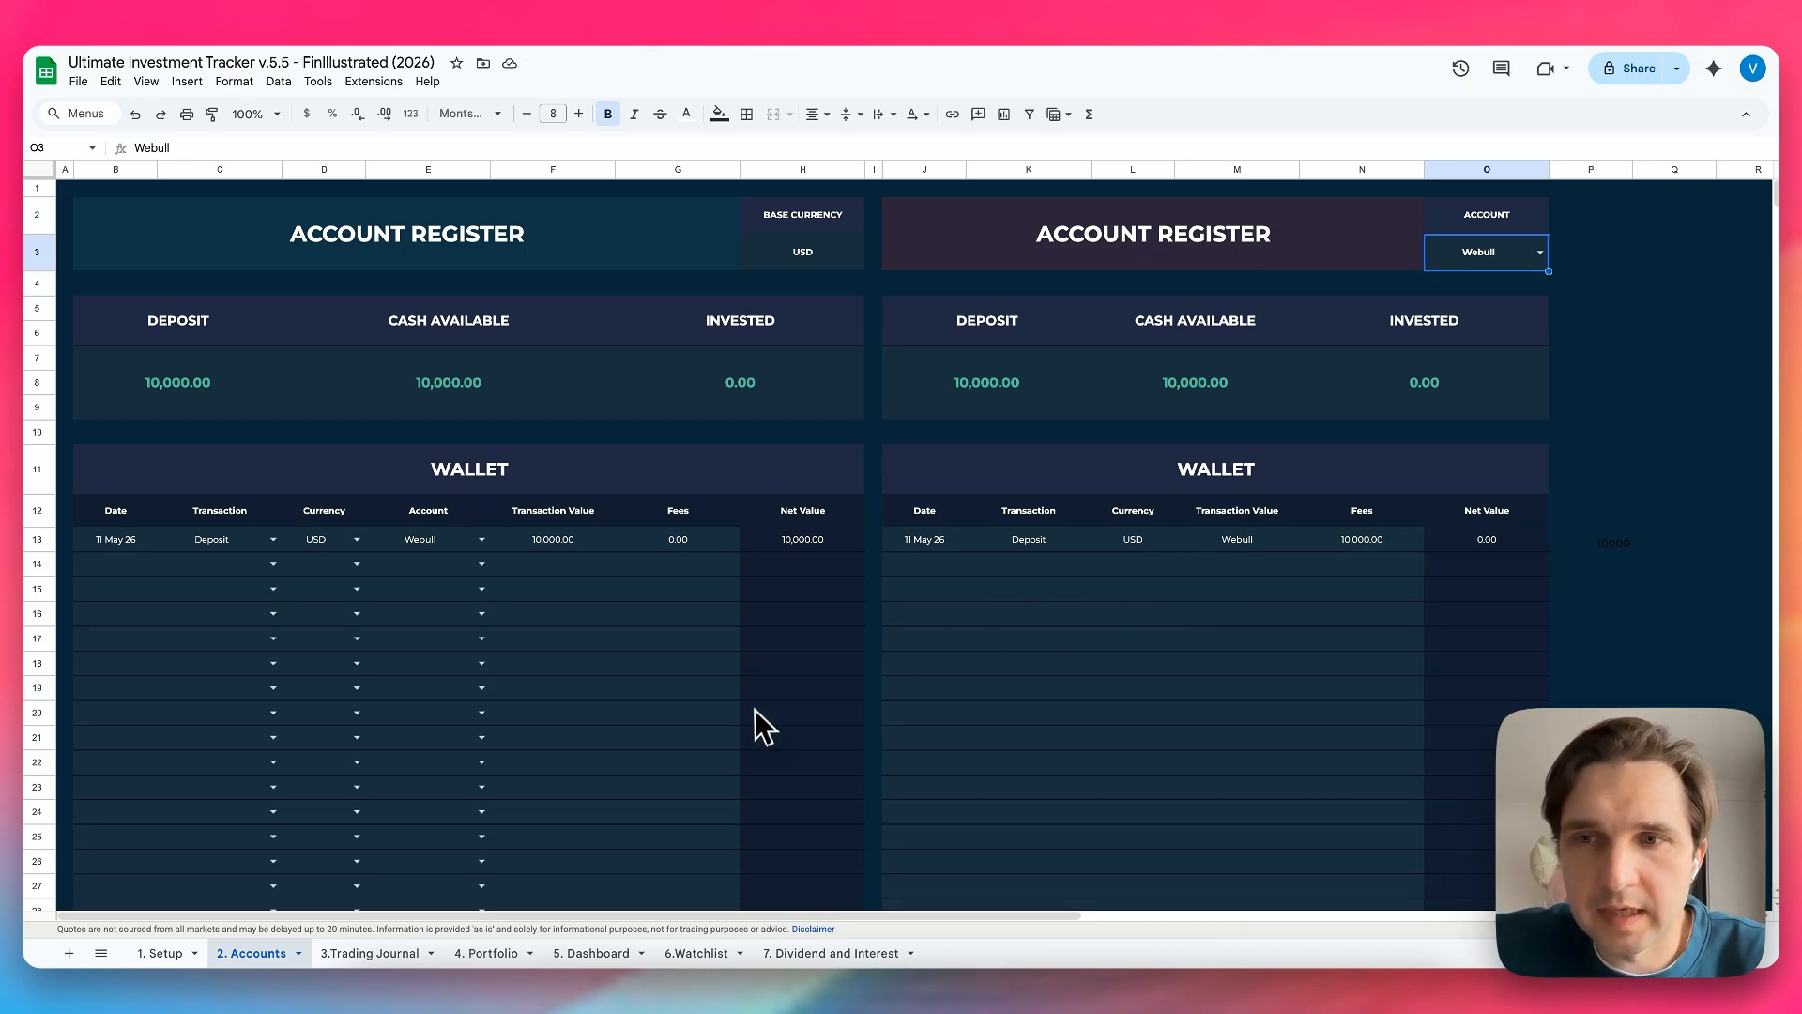
Widen the empty column A on the Accounts sheet to shift both account registers toward the middle
drag(72, 170, 185, 197)
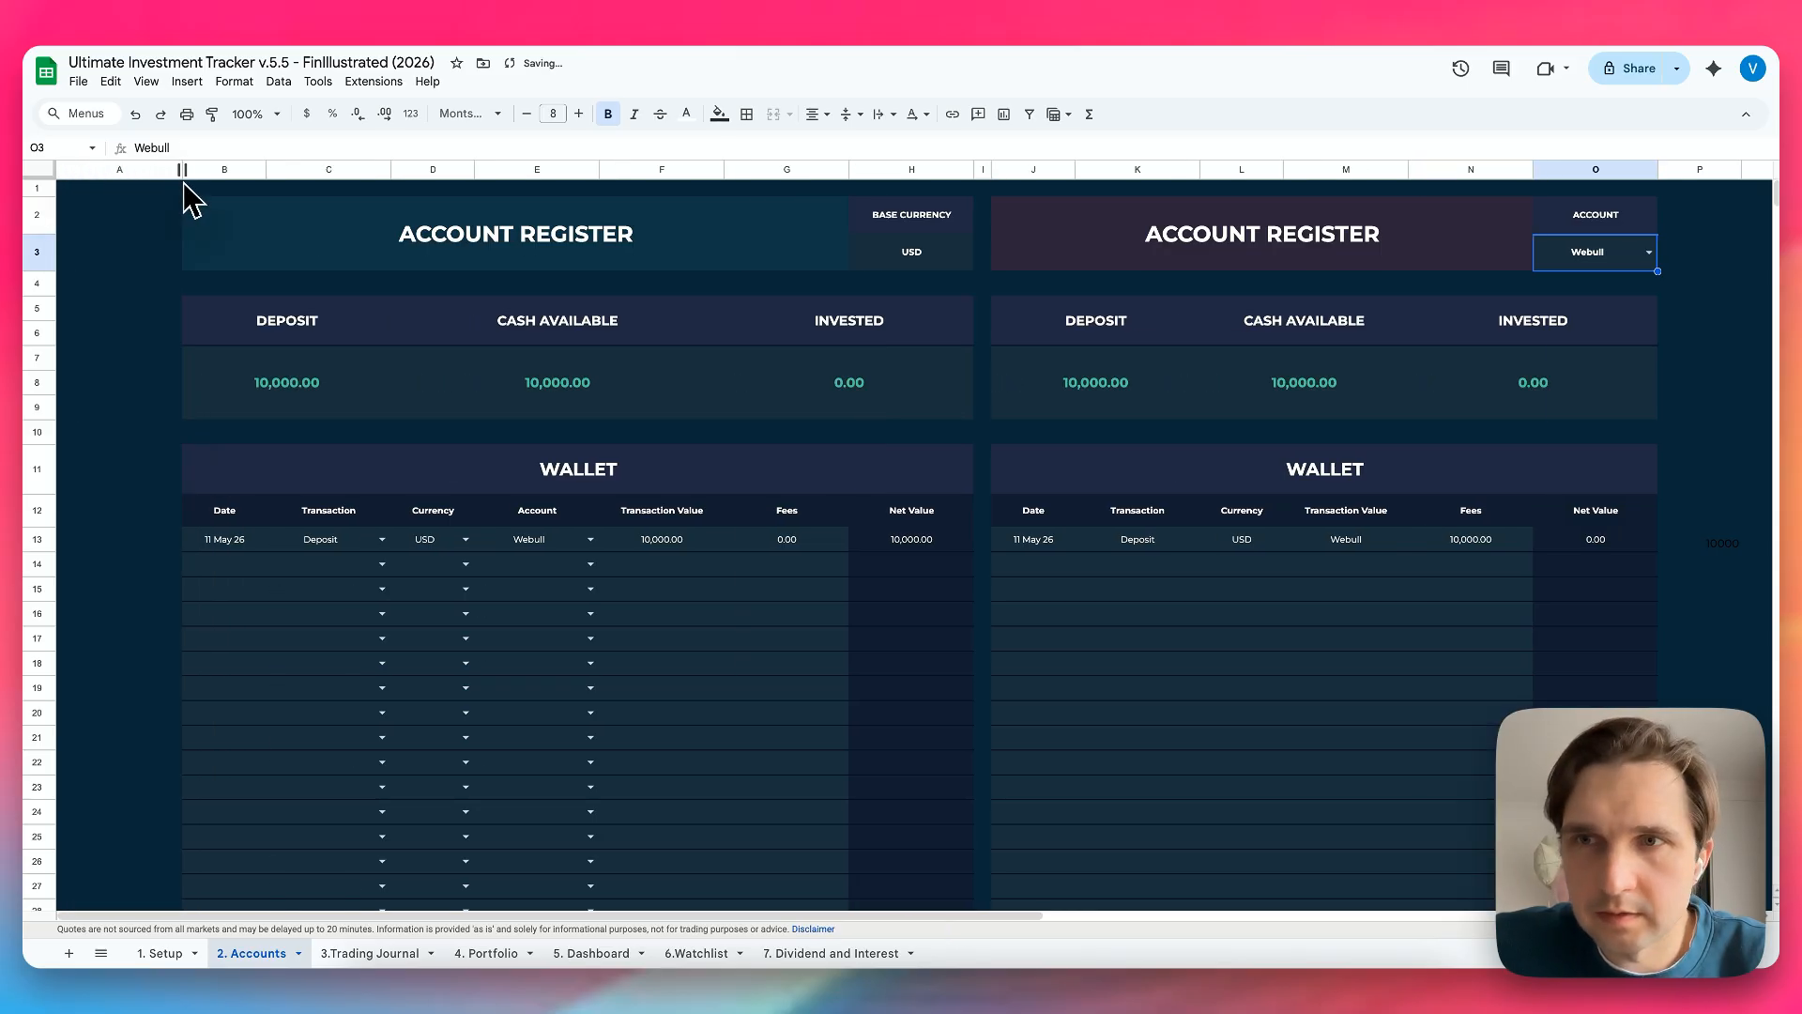
click(169, 171)
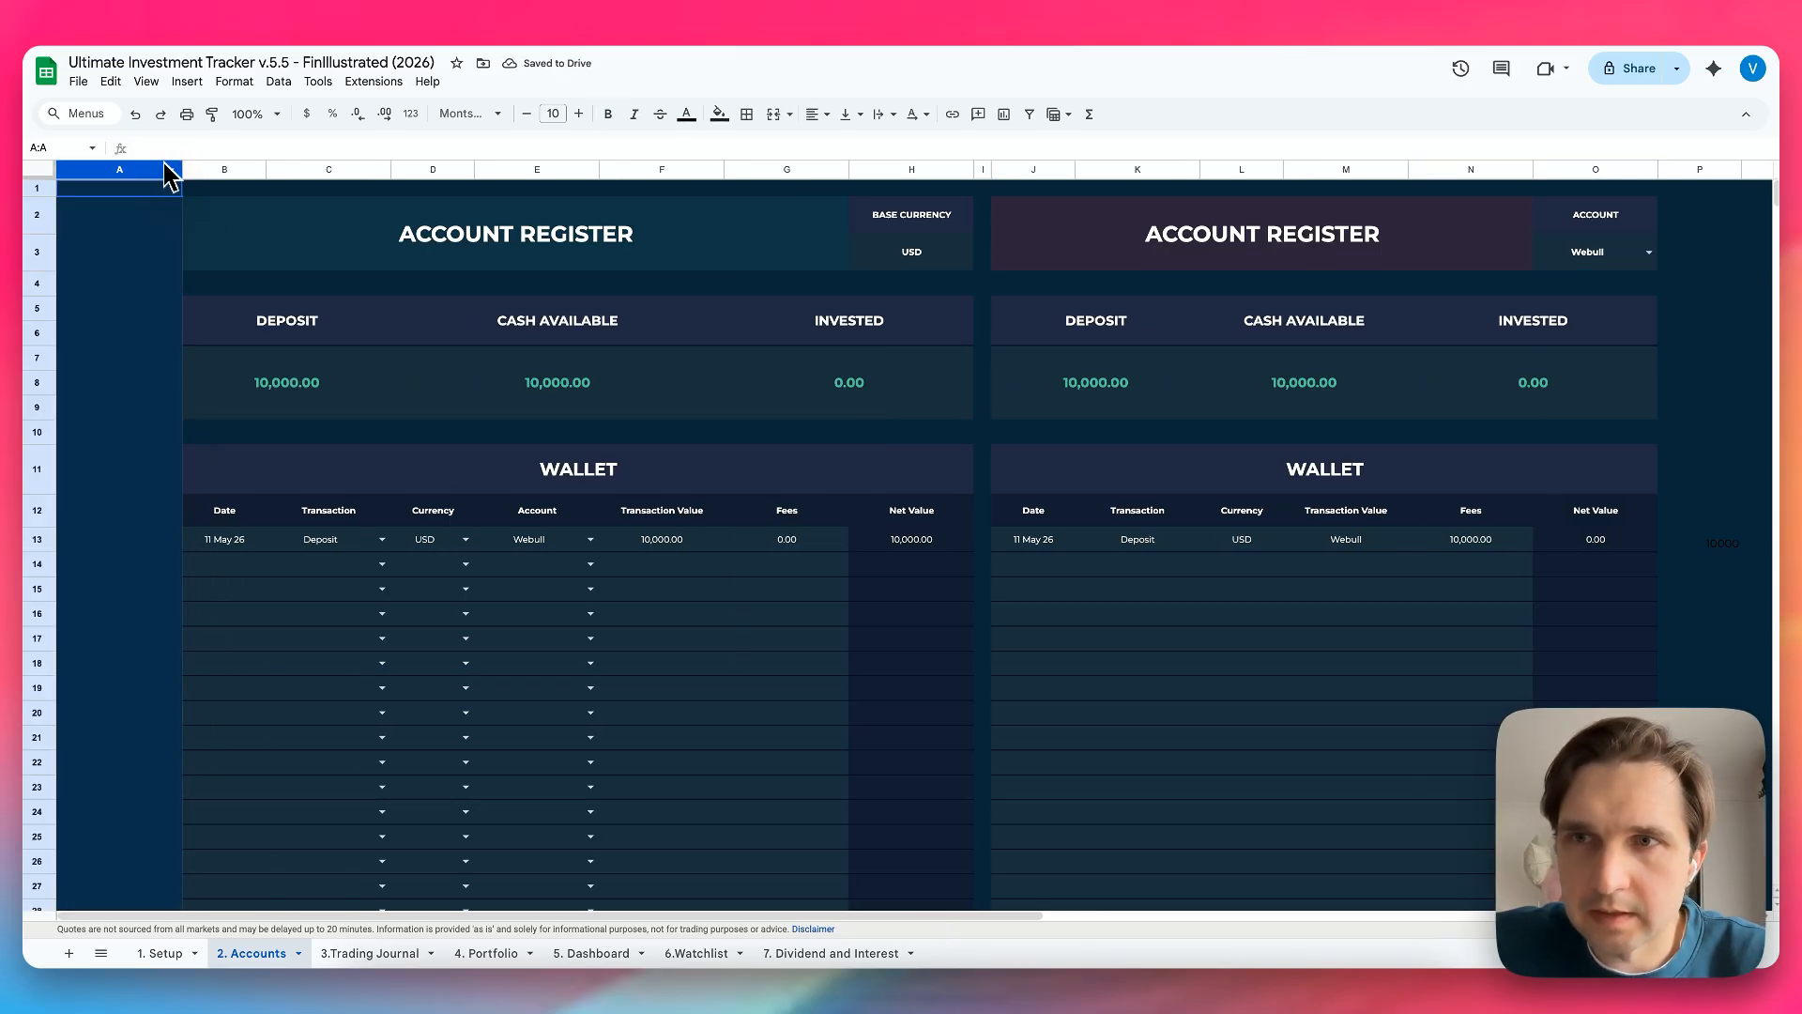
drag(185, 182, 175, 173)
click(245, 514)
scroll(276, 640, down, 5)
scroll(276, 648, up, 5)
On the Trading Journal sheet, start the first ledger entry dated 11 May 2026 with ticker AAPL
click(352, 953)
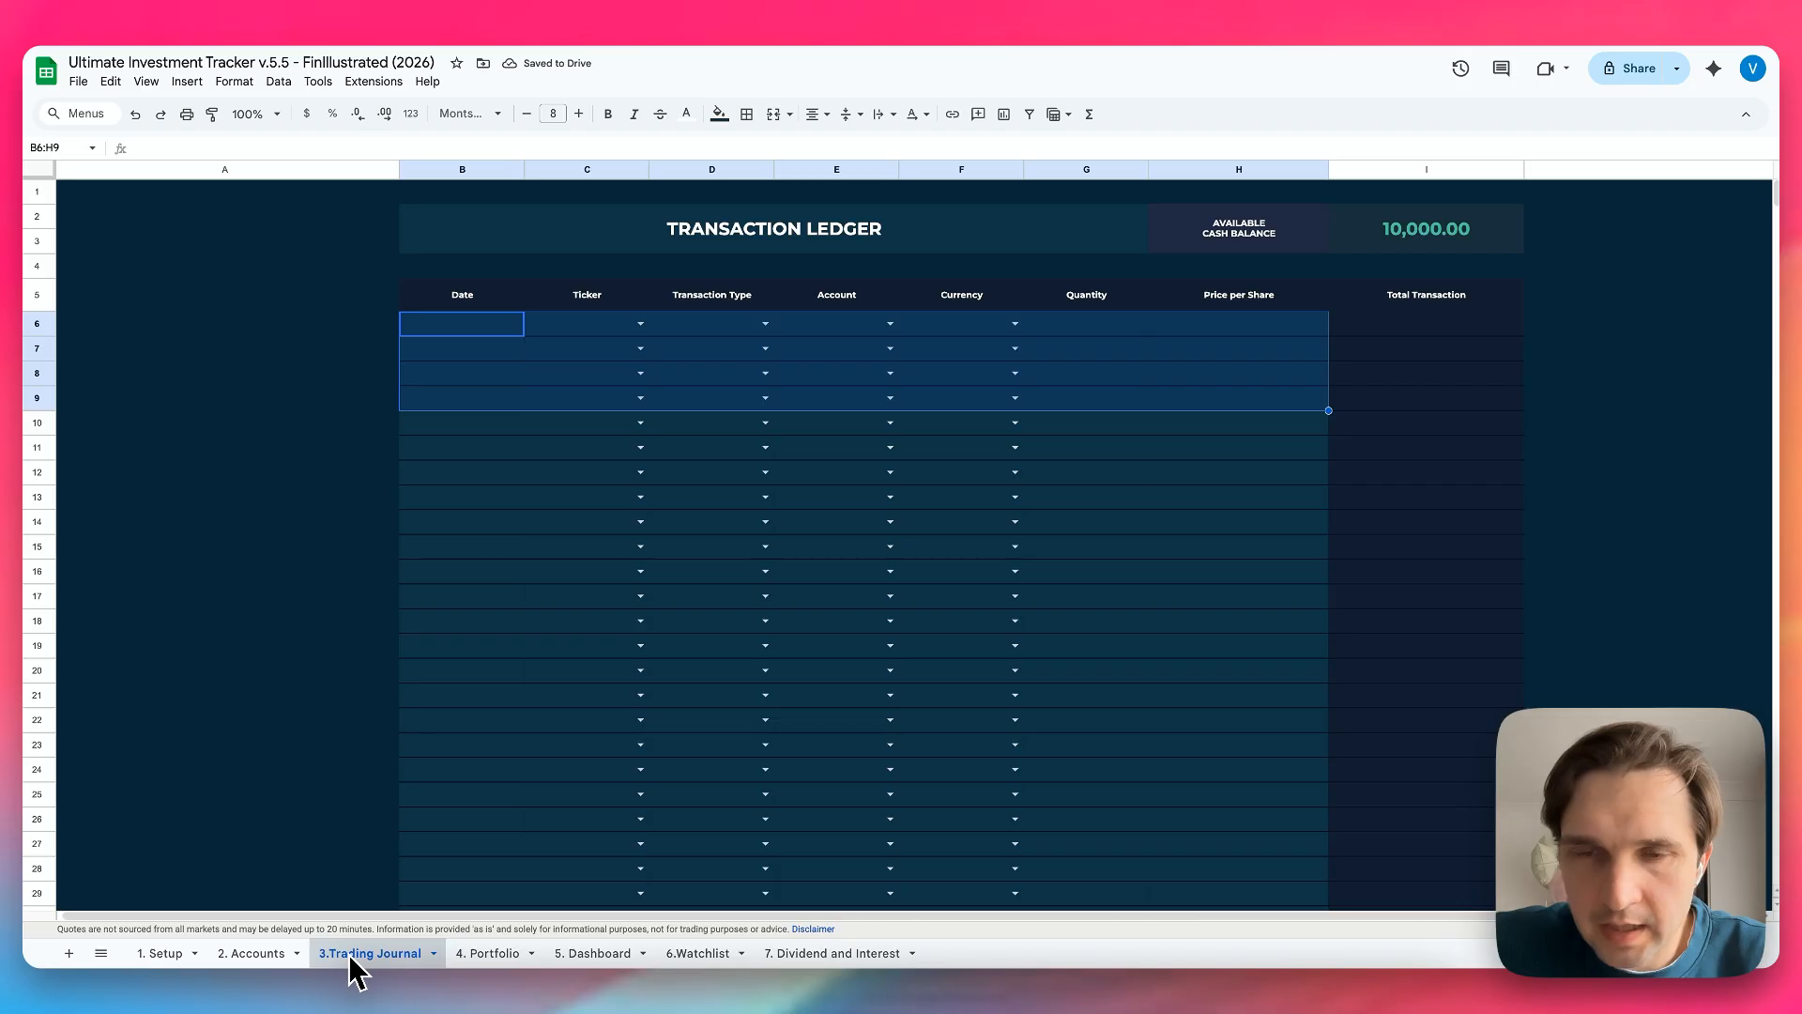
click(511, 523)
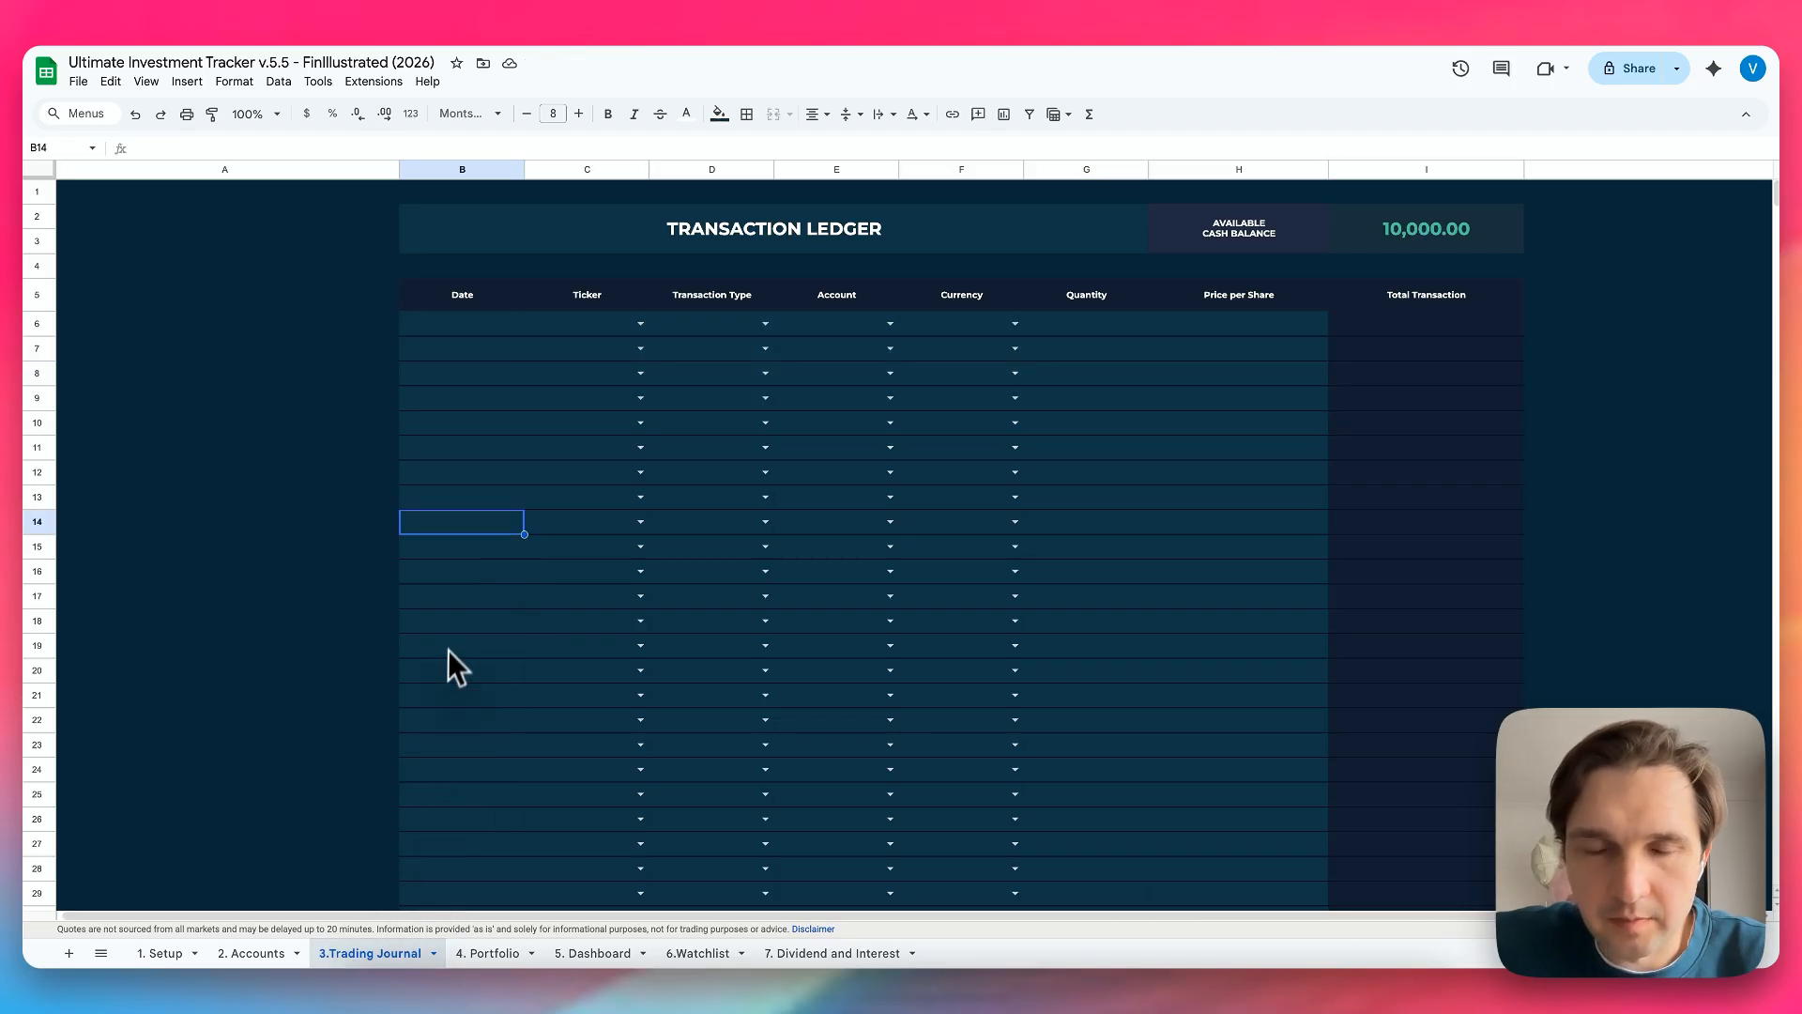
double_click(470, 332)
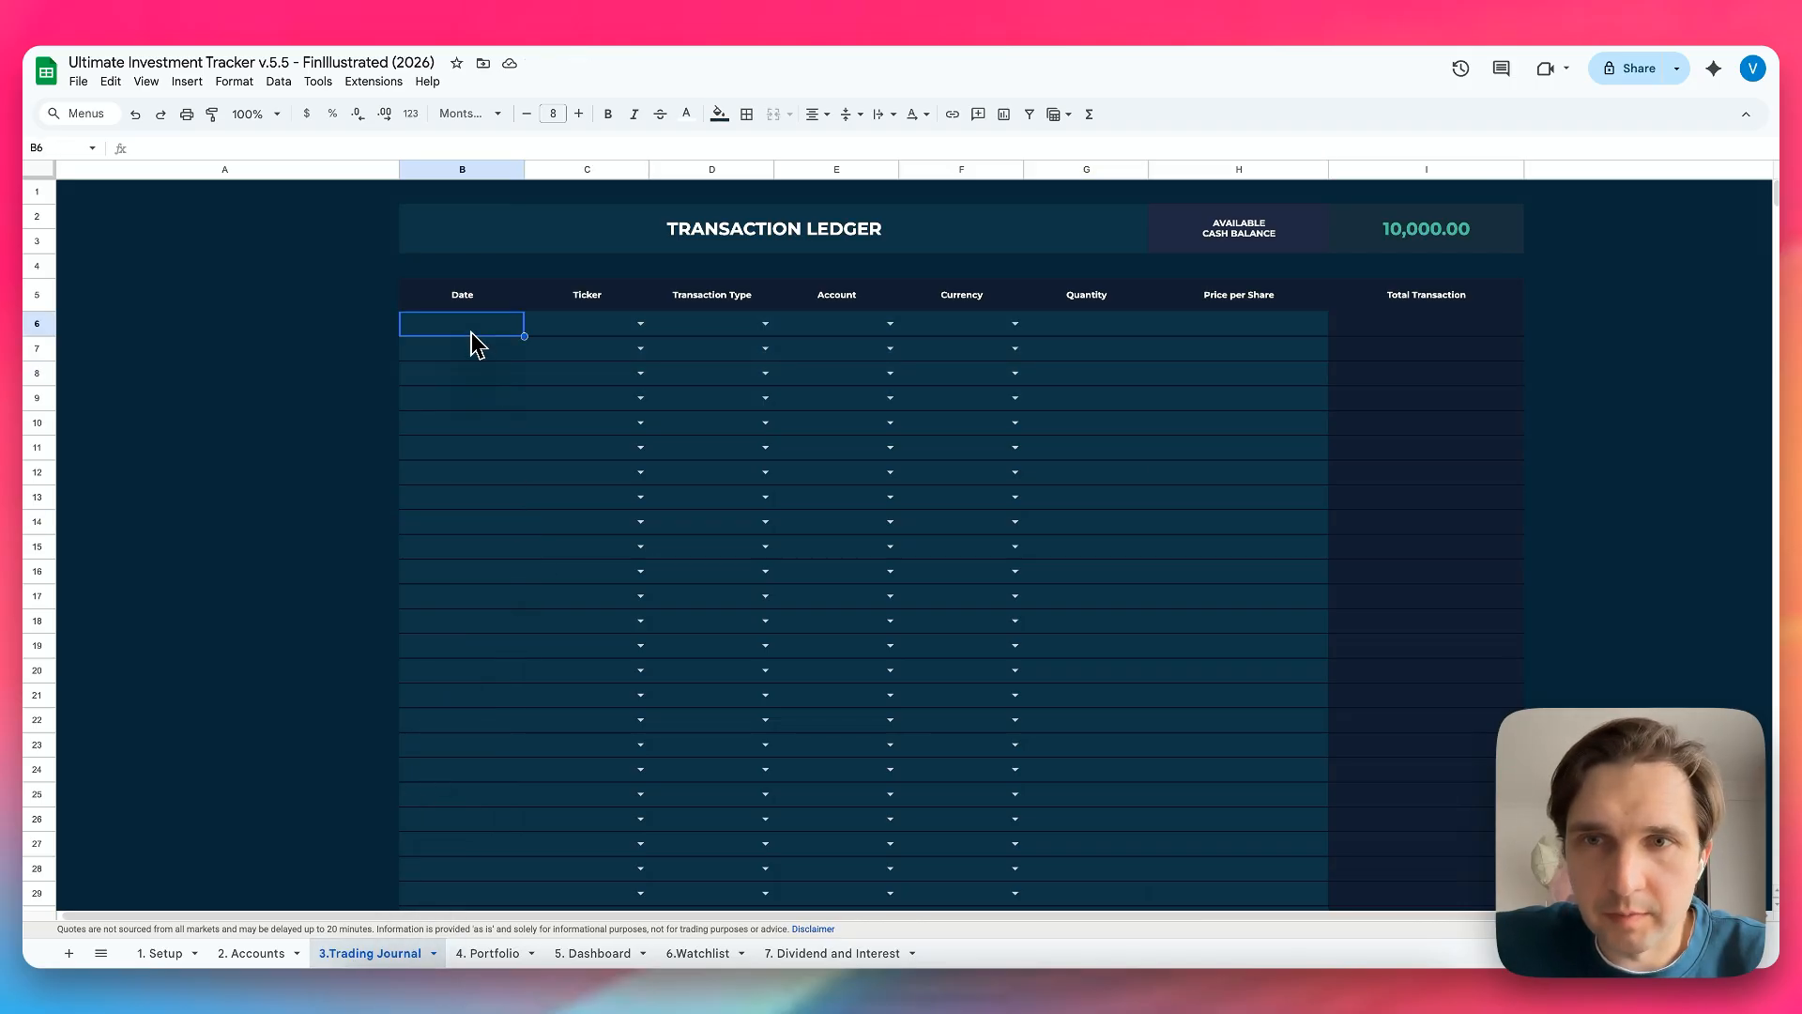
click(418, 454)
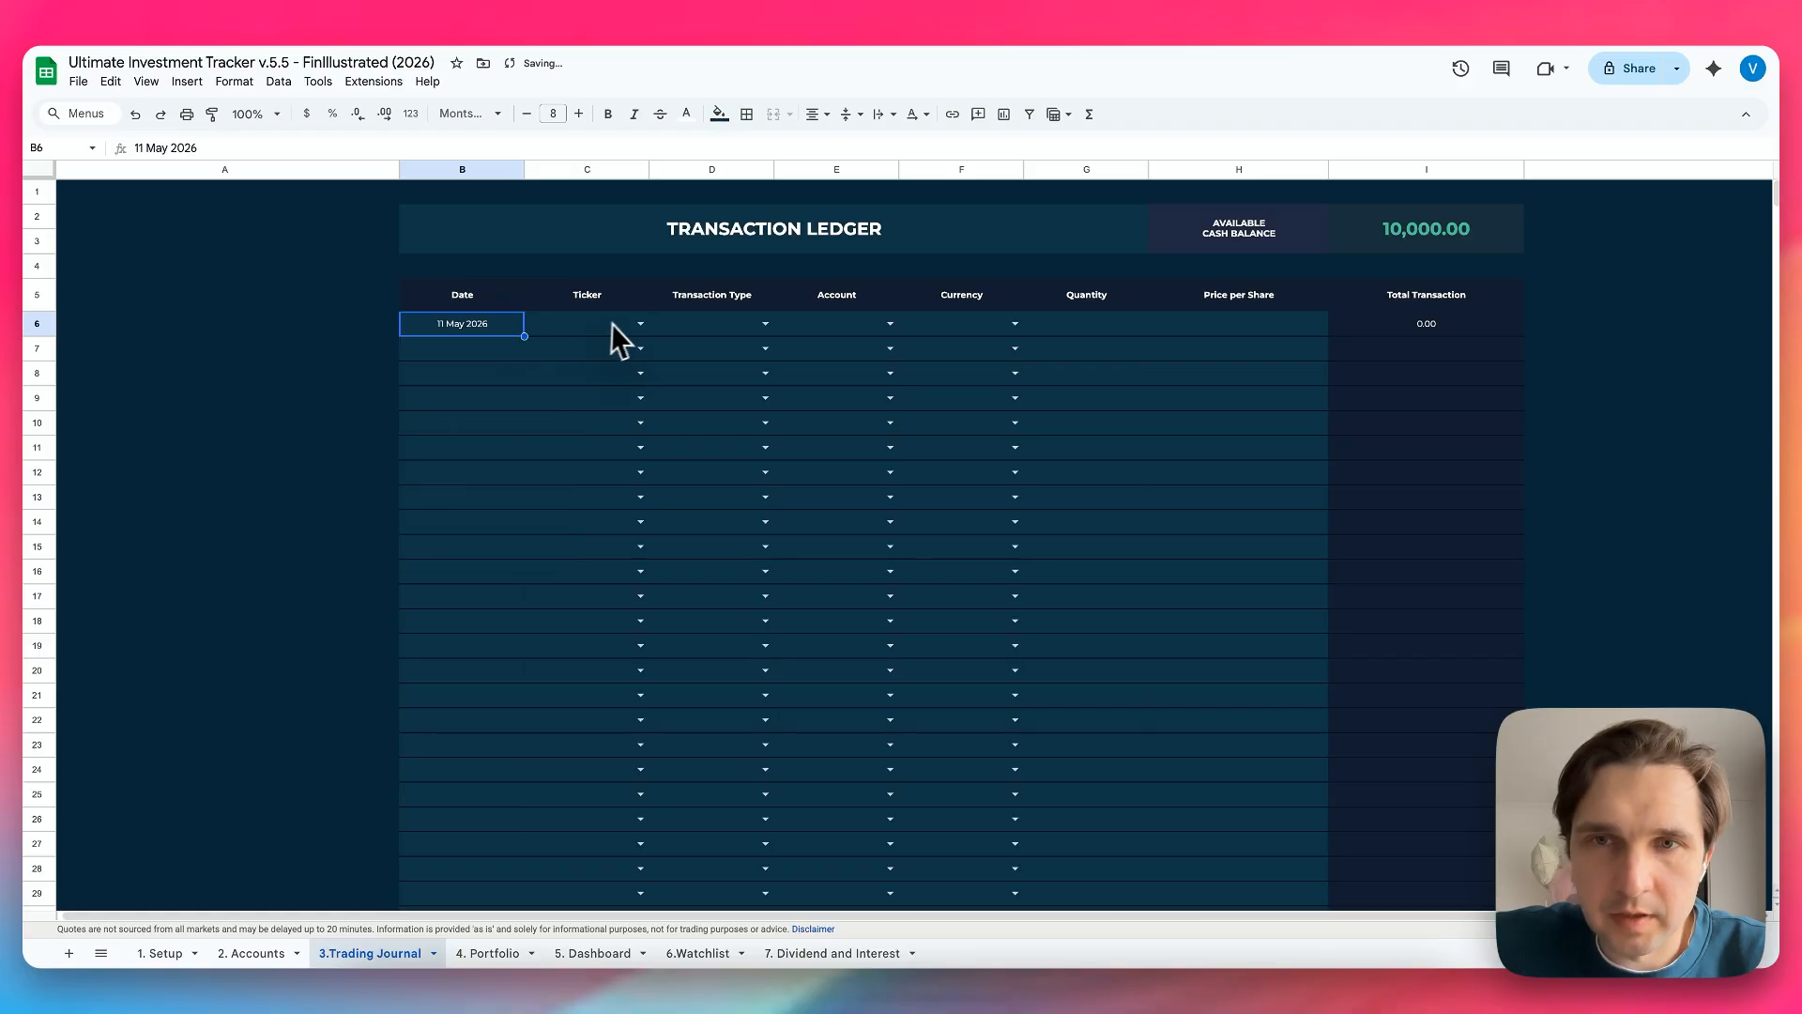
click(640, 323)
click(546, 349)
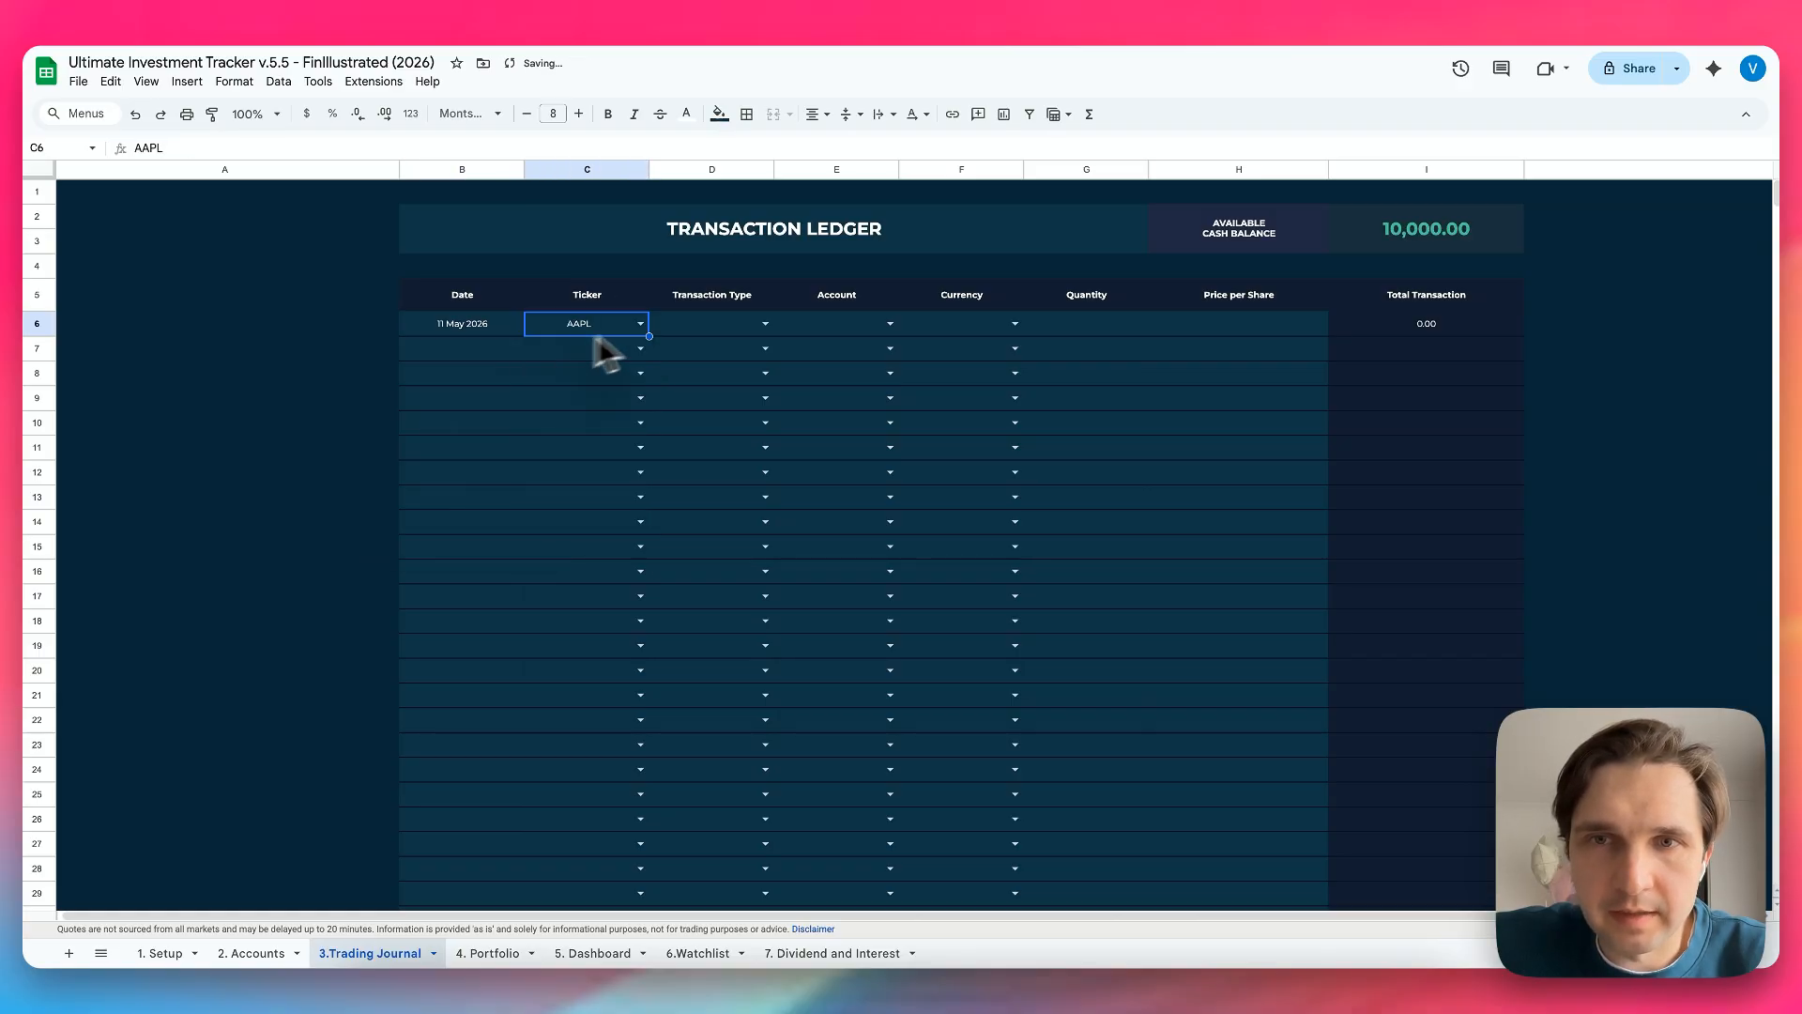
click(640, 323)
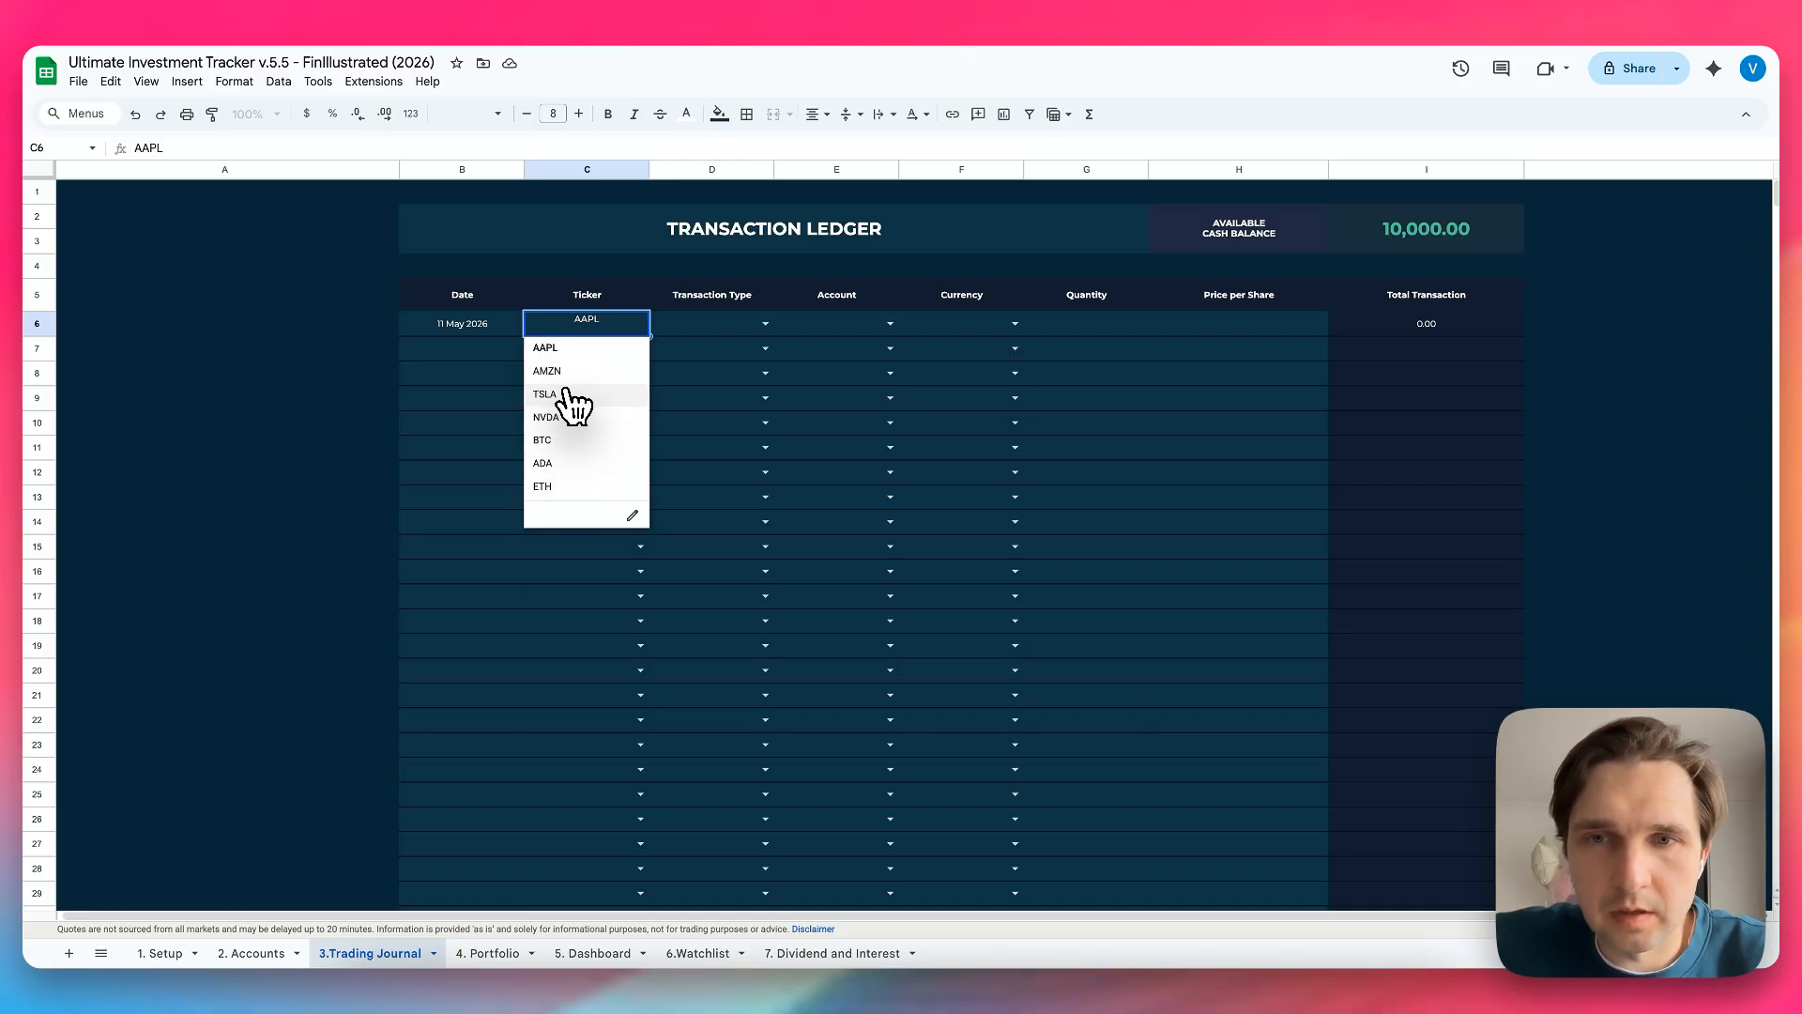
Set the AAPL entry's transaction type to Buy, its account to Webull and its currency to USD
click(764, 323)
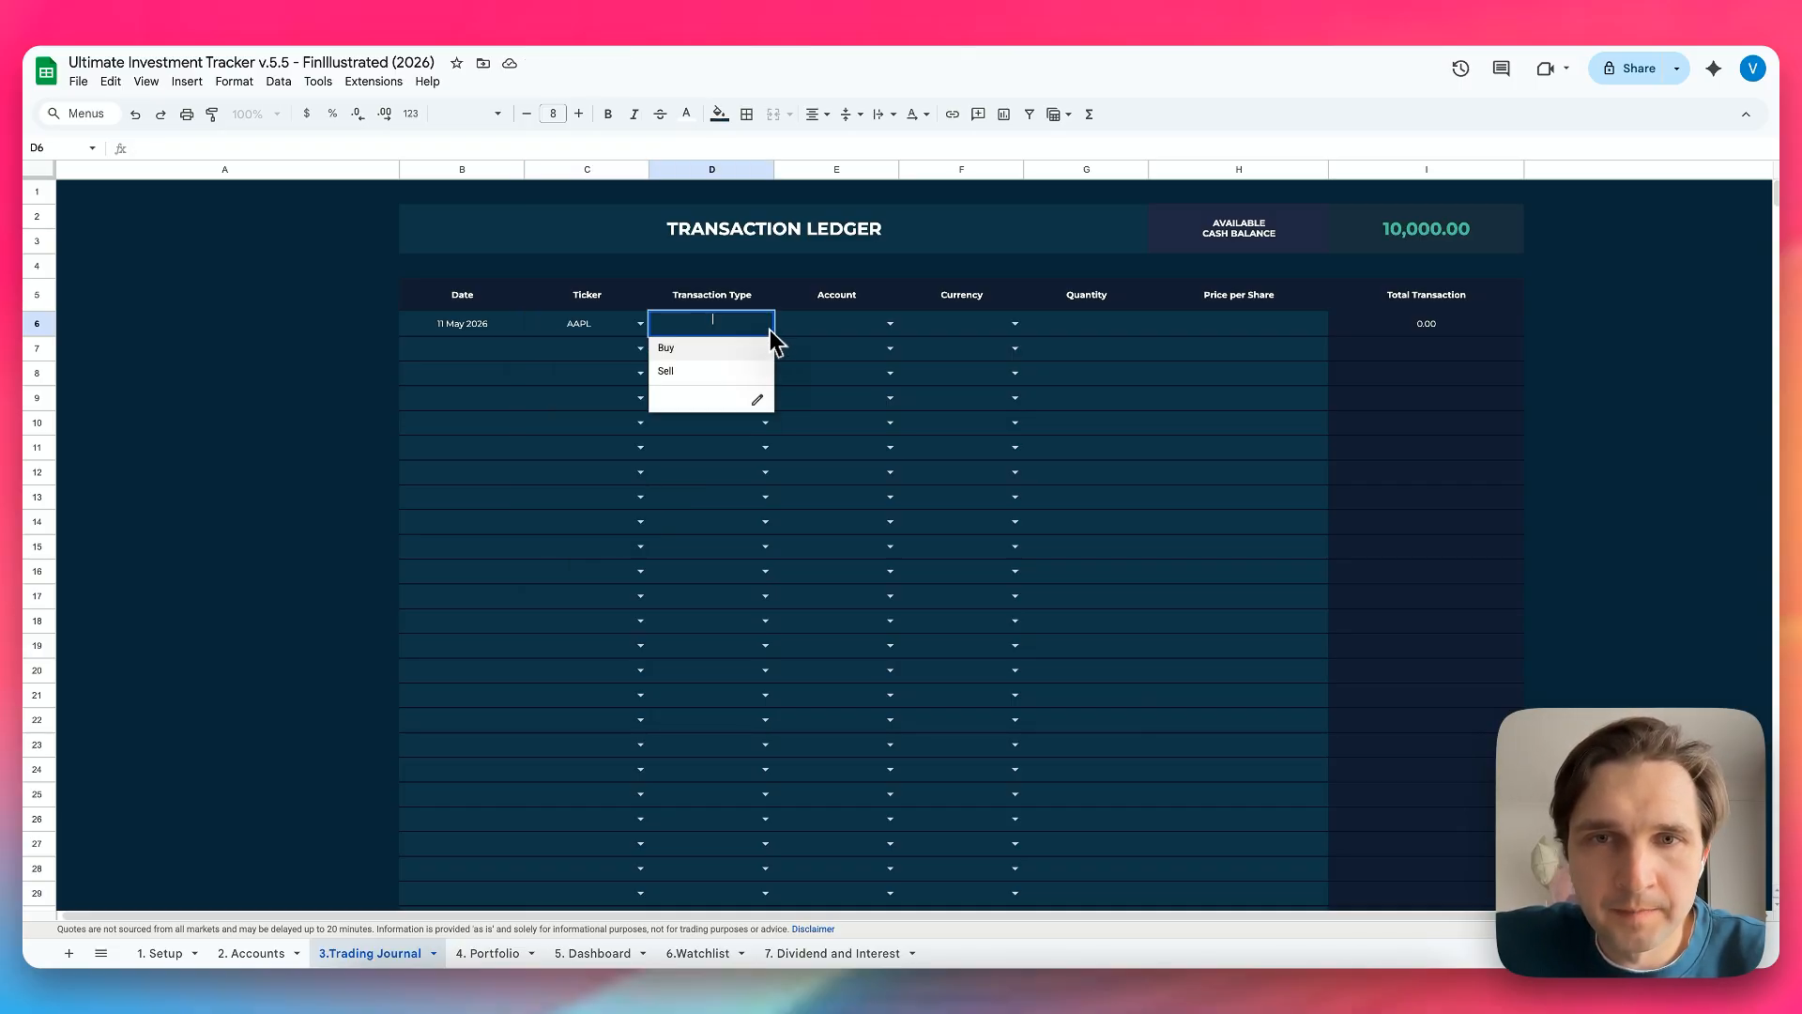
click(718, 348)
click(891, 323)
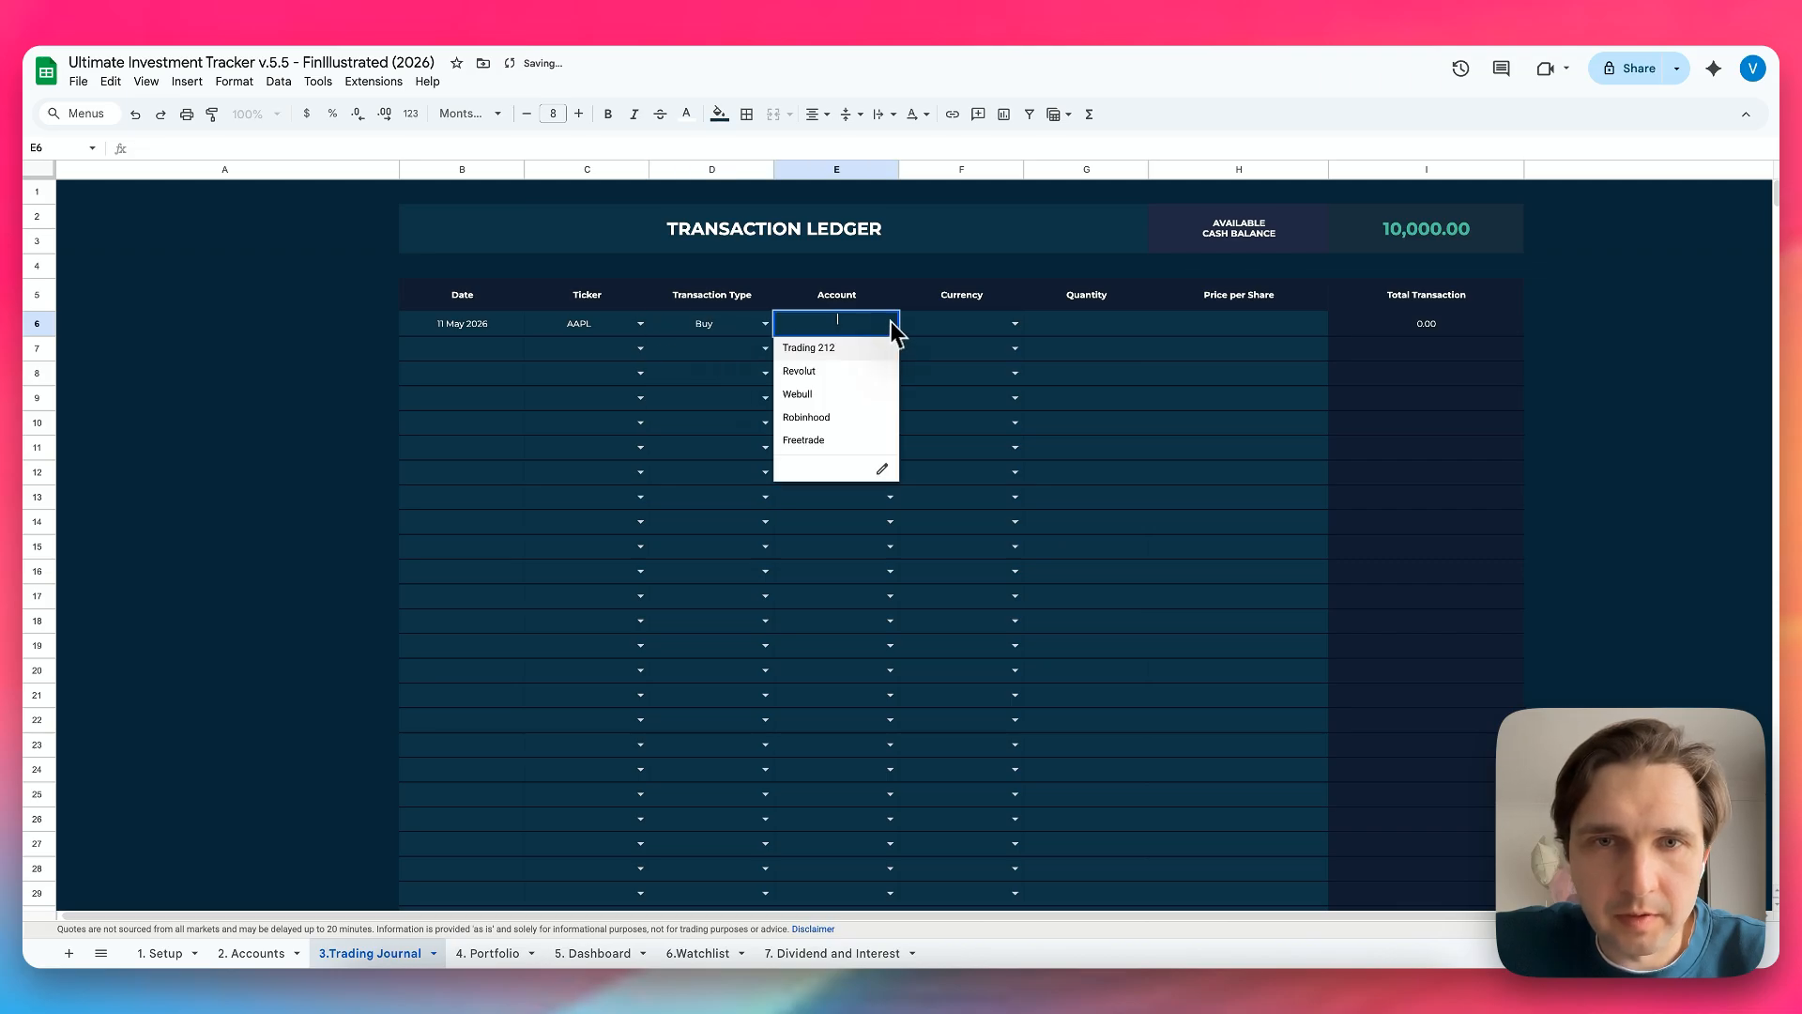
click(822, 395)
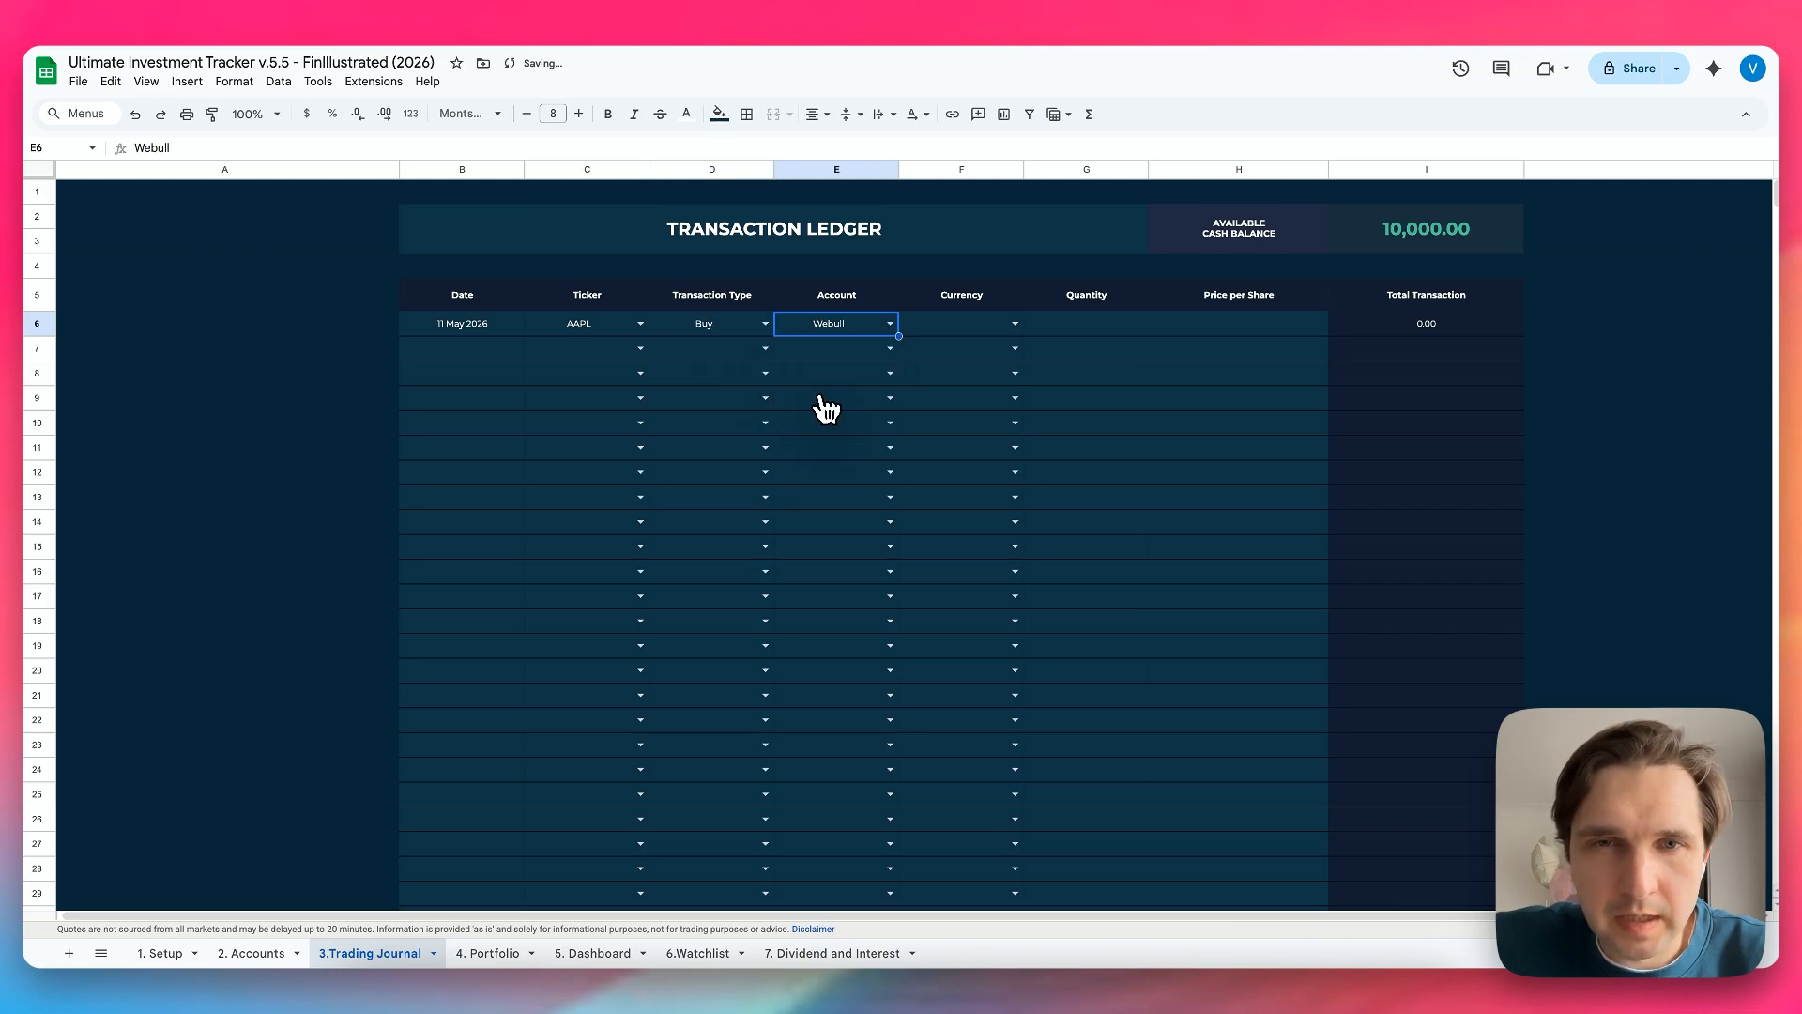
click(1005, 325)
click(957, 349)
Enter a quantity of 1 and a price per share of 200 for the AAPL entry
click(1079, 333)
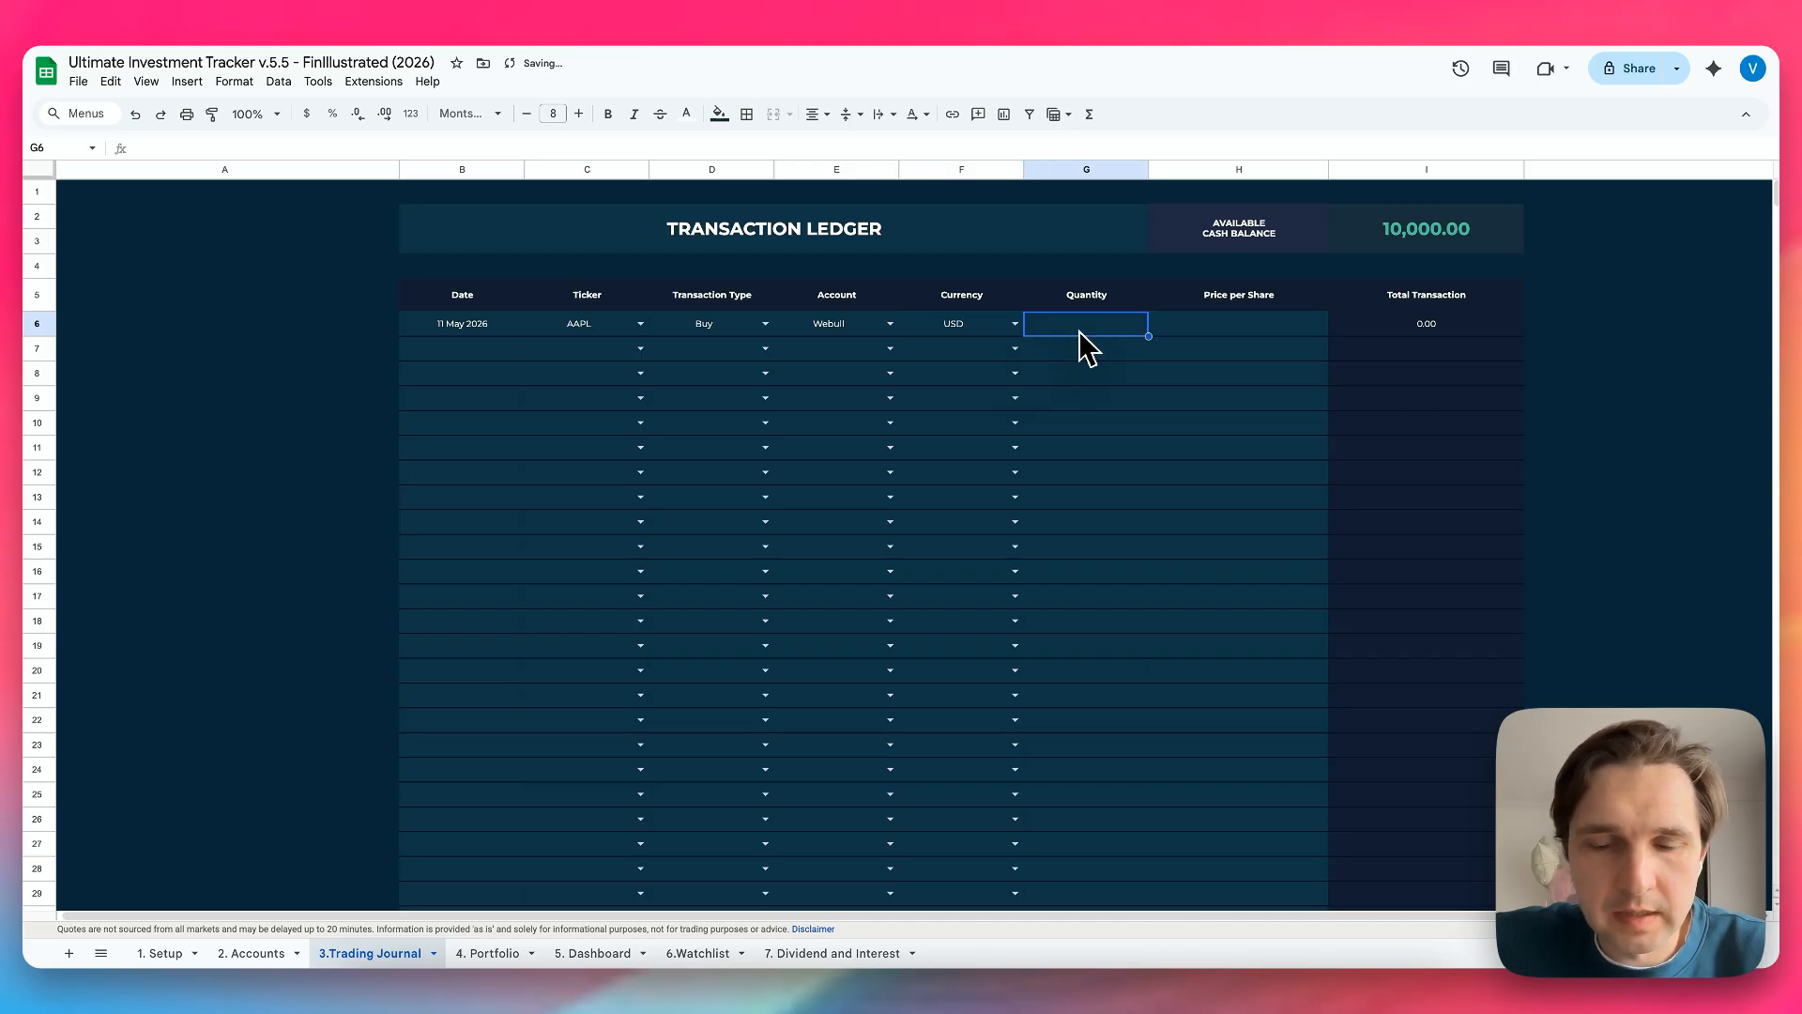
text(1)
key(Tab)
text(200)
key(Return)
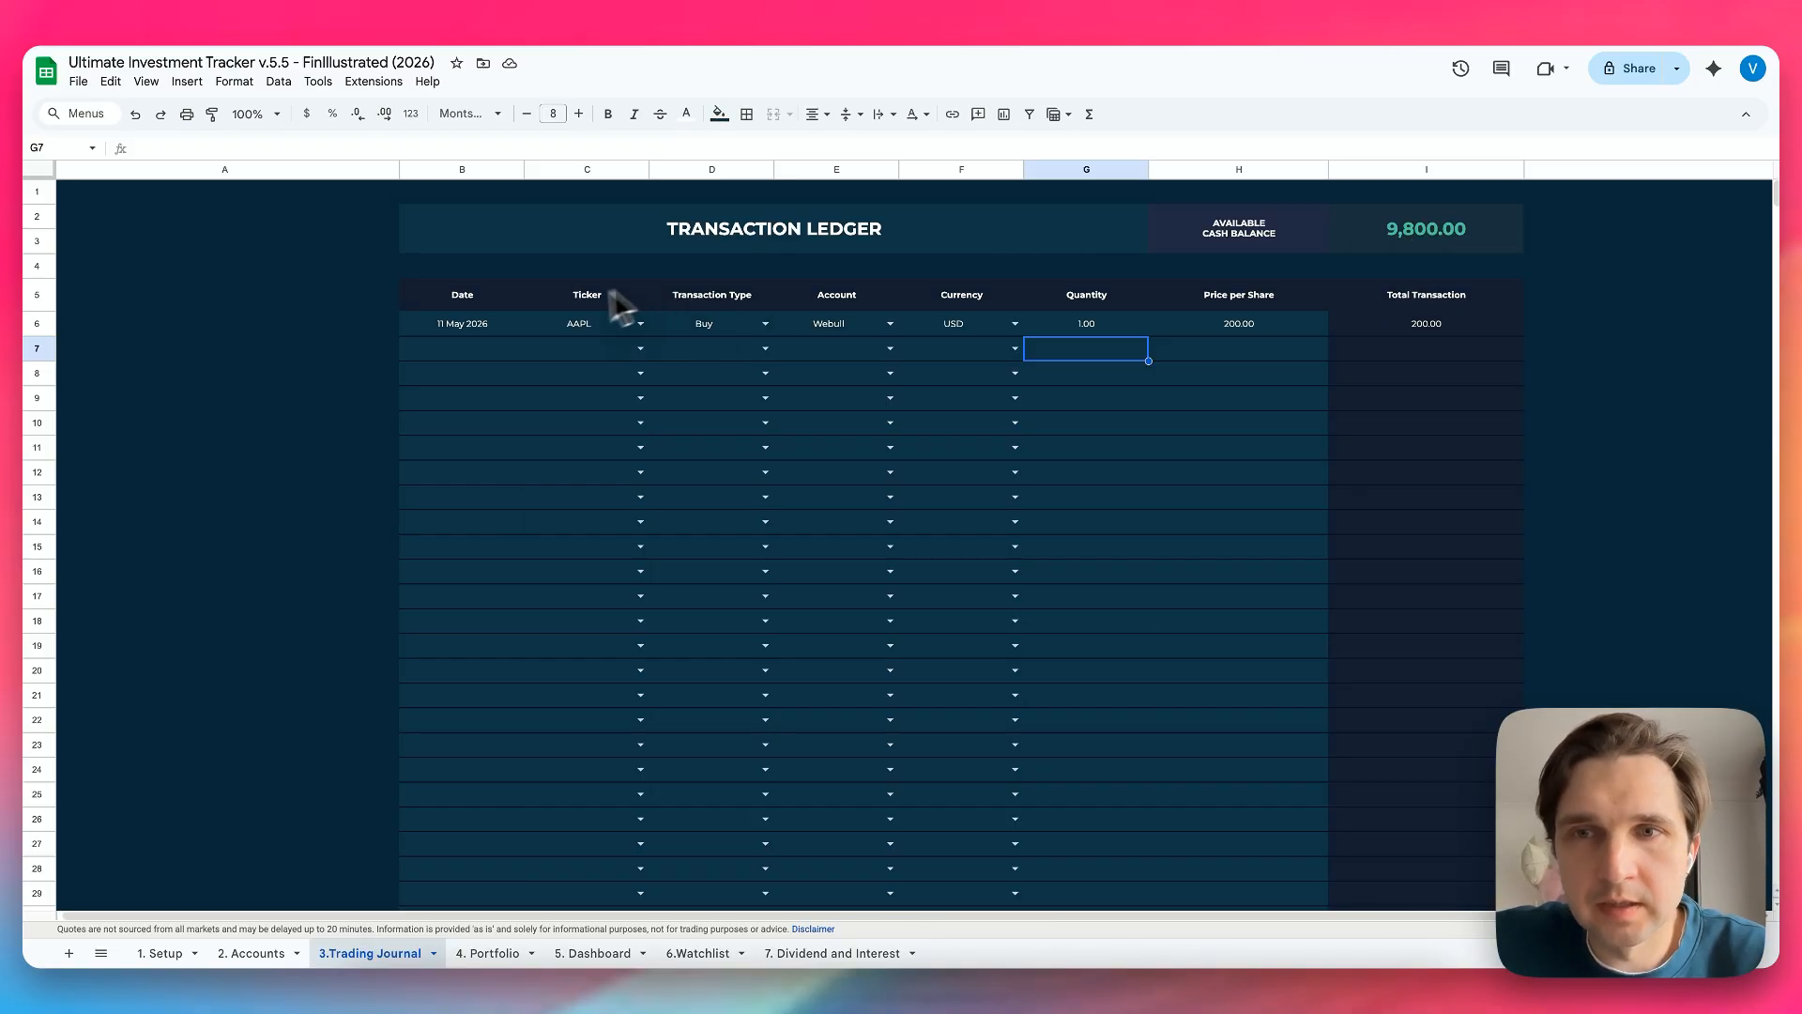
Start the second ledger entry dated 11 May 2026 with ticker TSLA
double_click(475, 352)
click(412, 475)
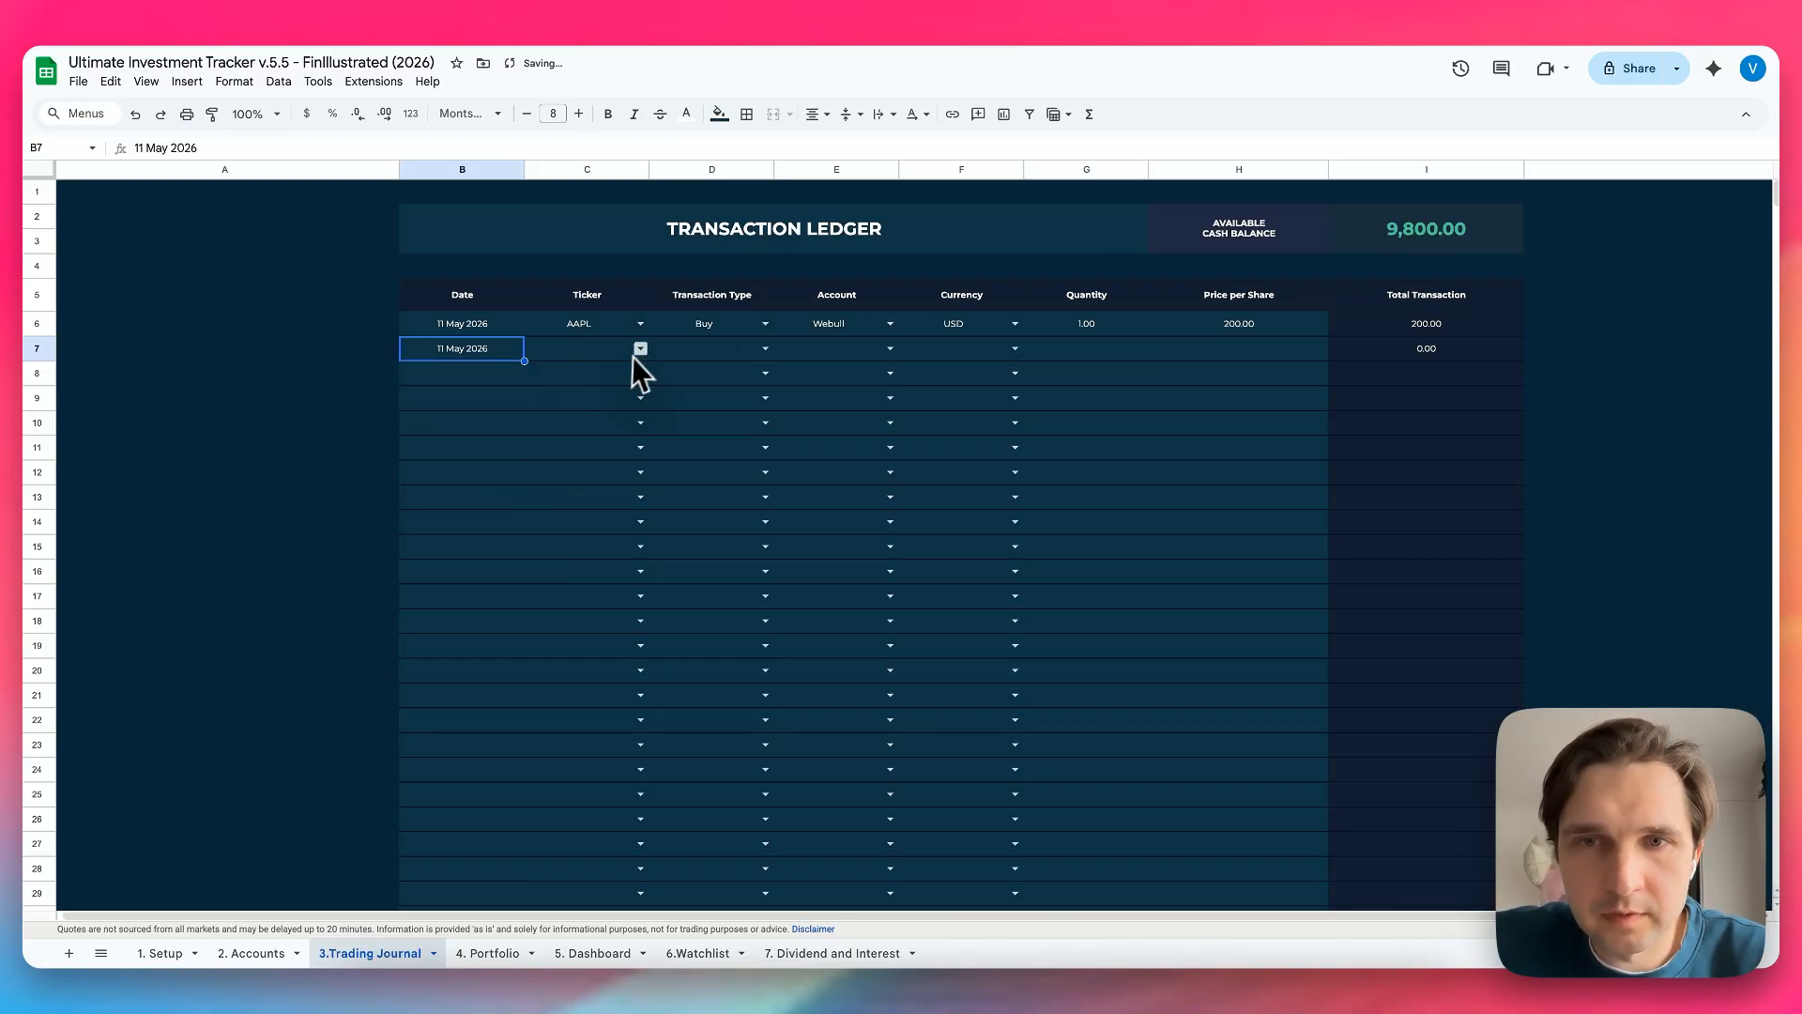
click(639, 349)
click(568, 419)
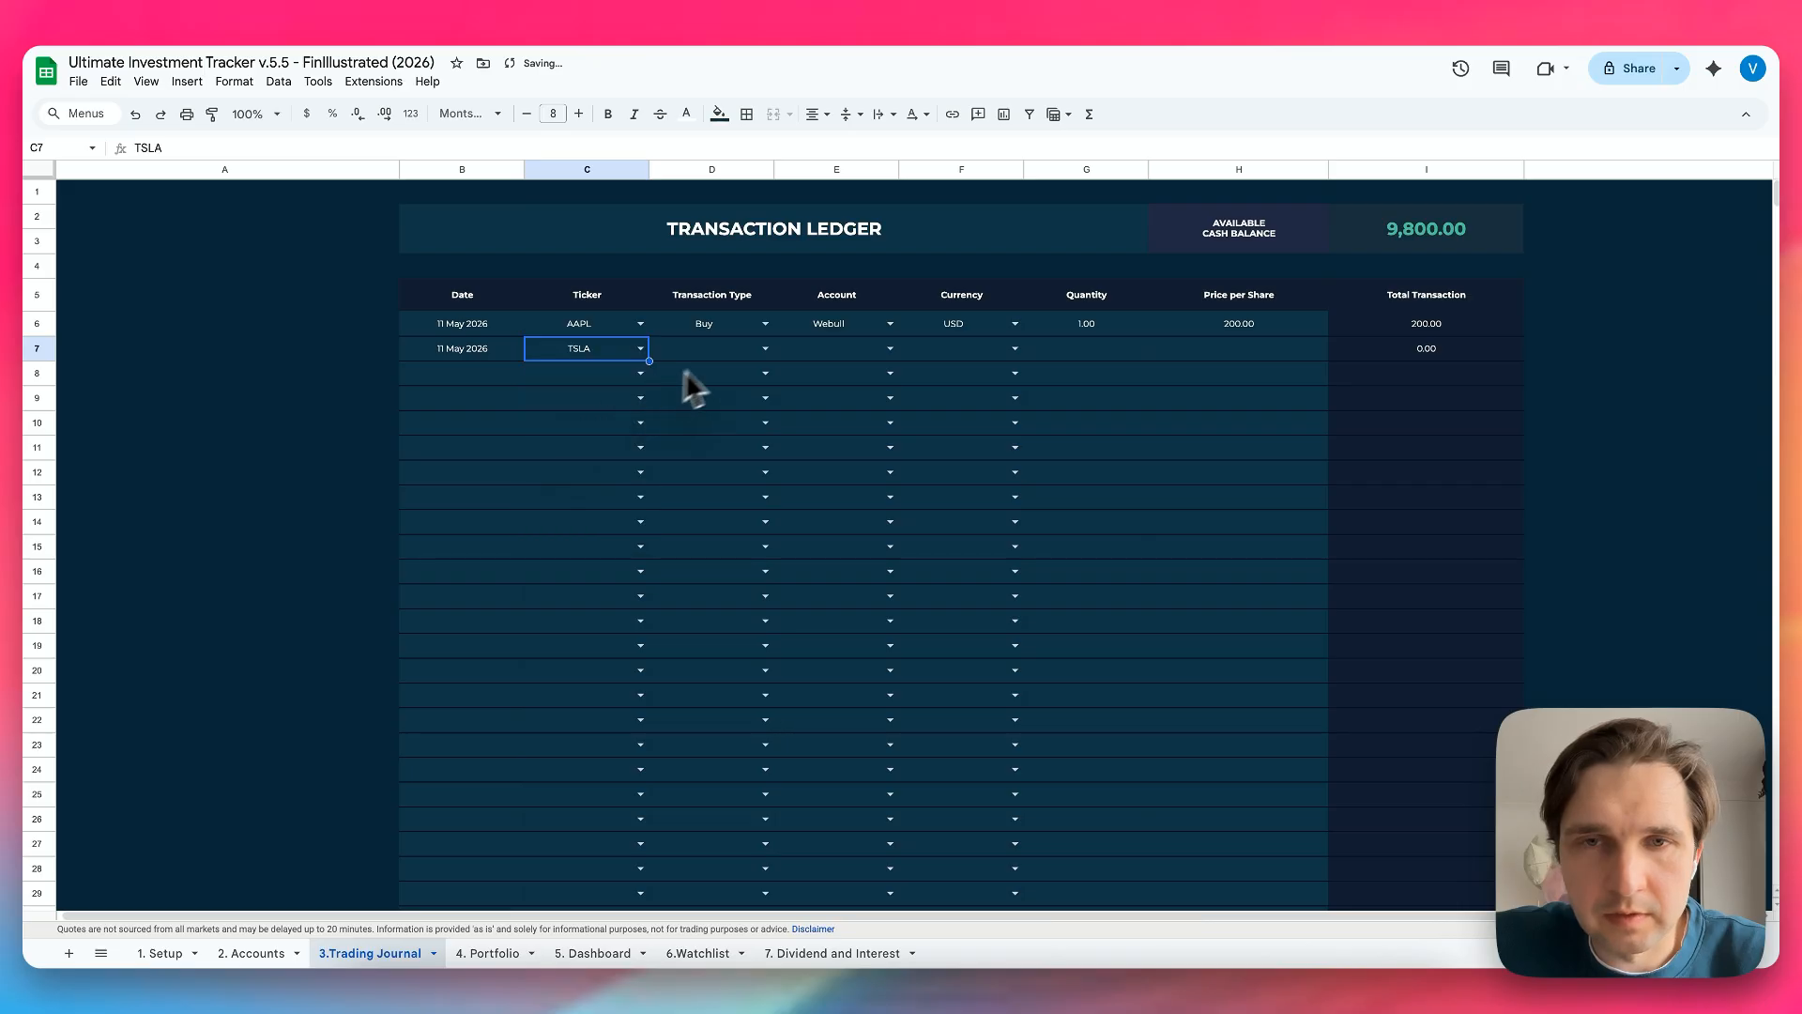
Make the TSLA entry a Buy through the Webull account in USD
click(765, 349)
click(715, 380)
click(864, 359)
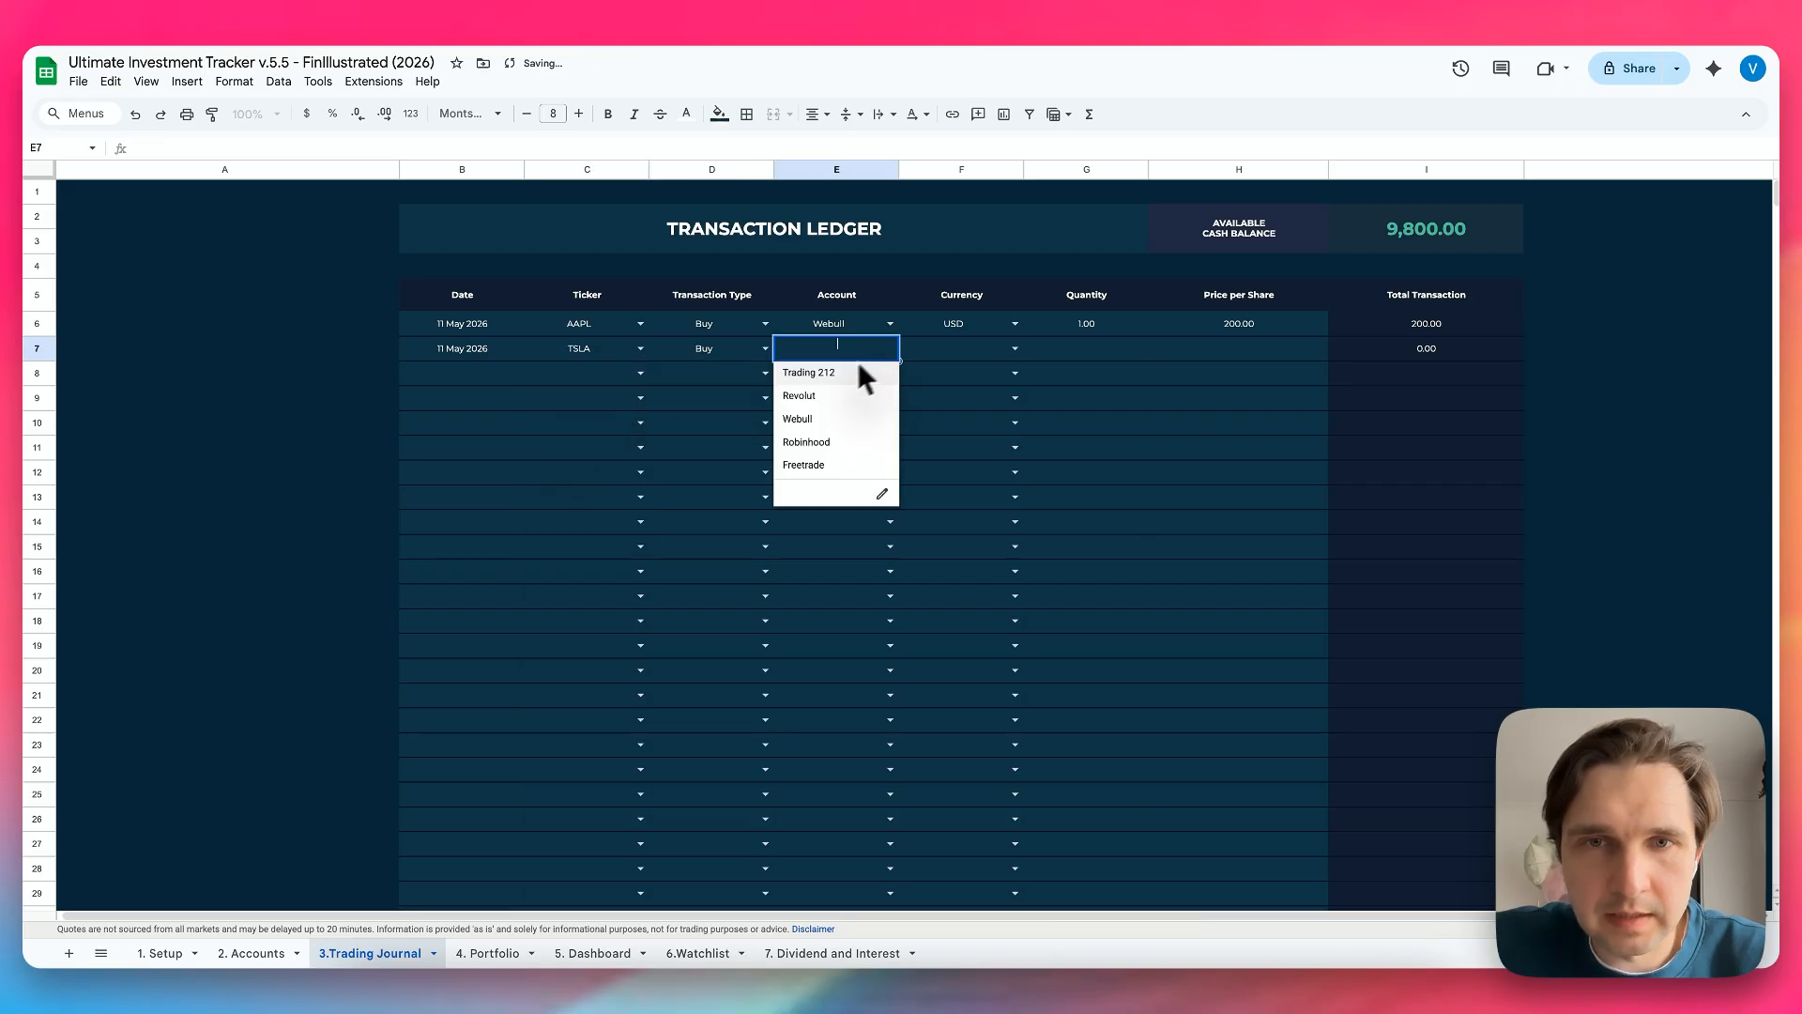
click(814, 417)
click(1015, 349)
click(995, 370)
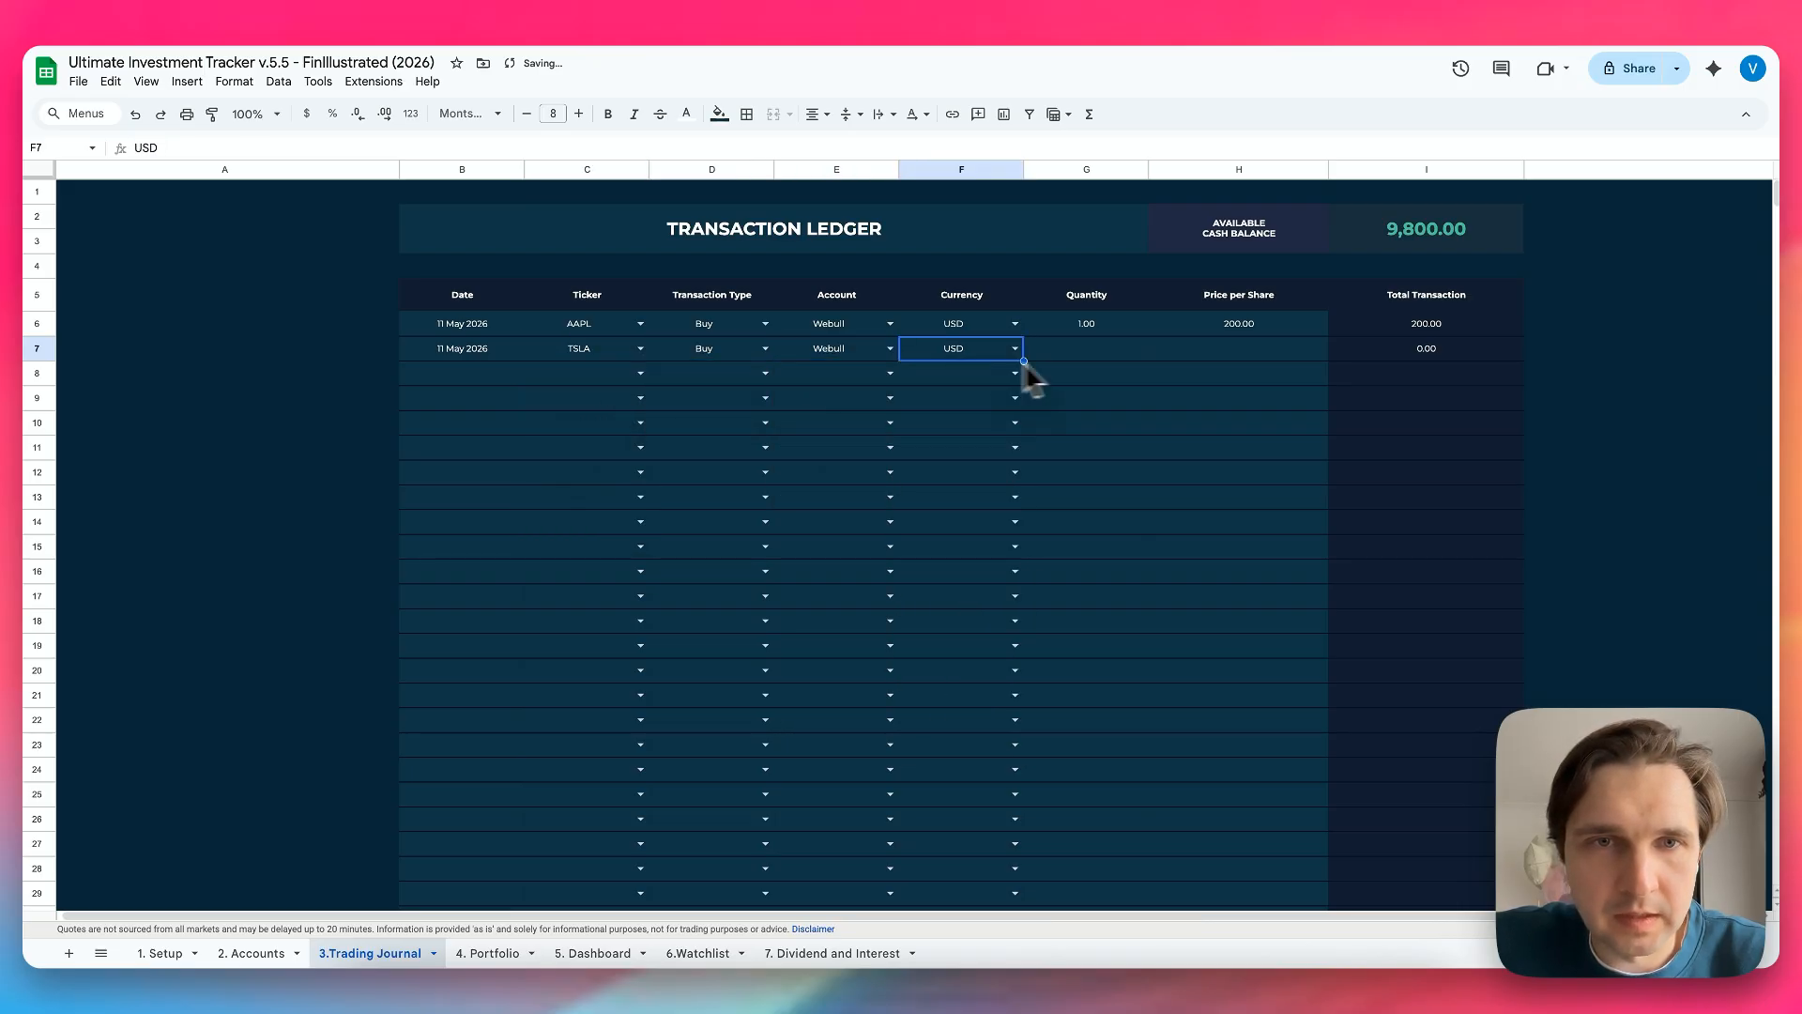
Enter a quantity of 2 and a price per share of 430 for the TSLA entry
click(1100, 363)
text(2)
key(Tab)
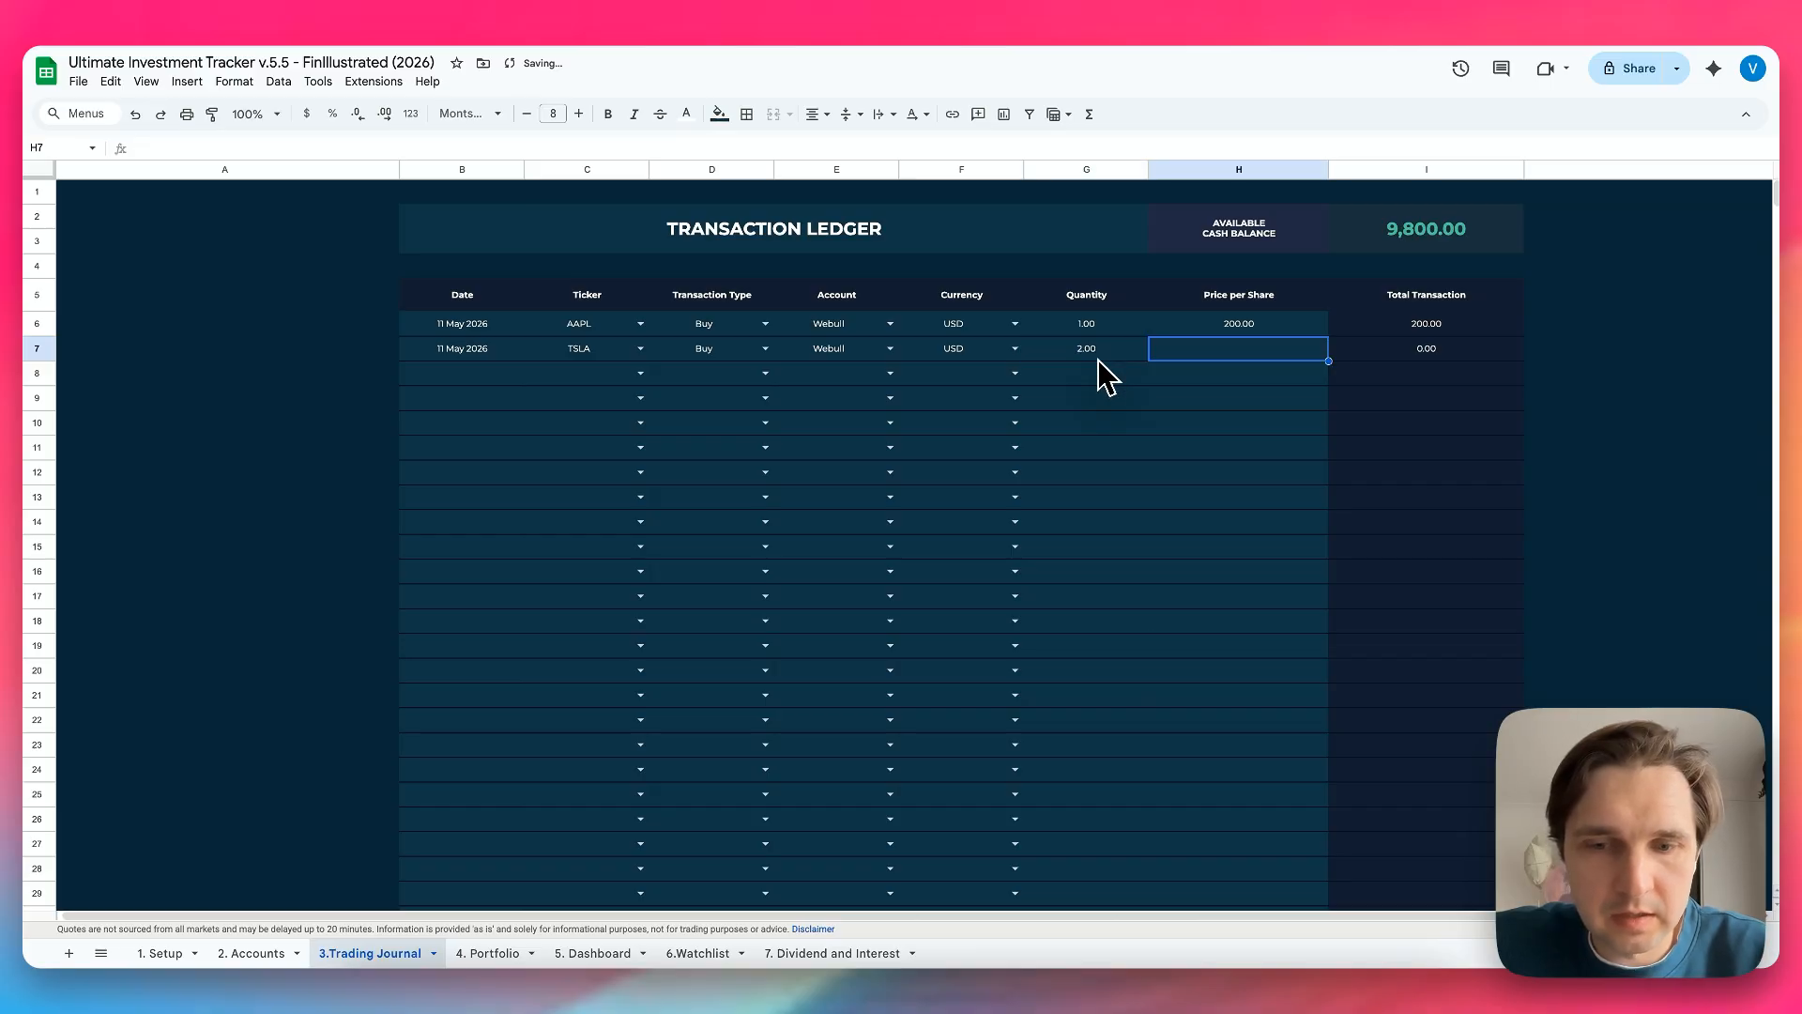
text(430)
key(Return)
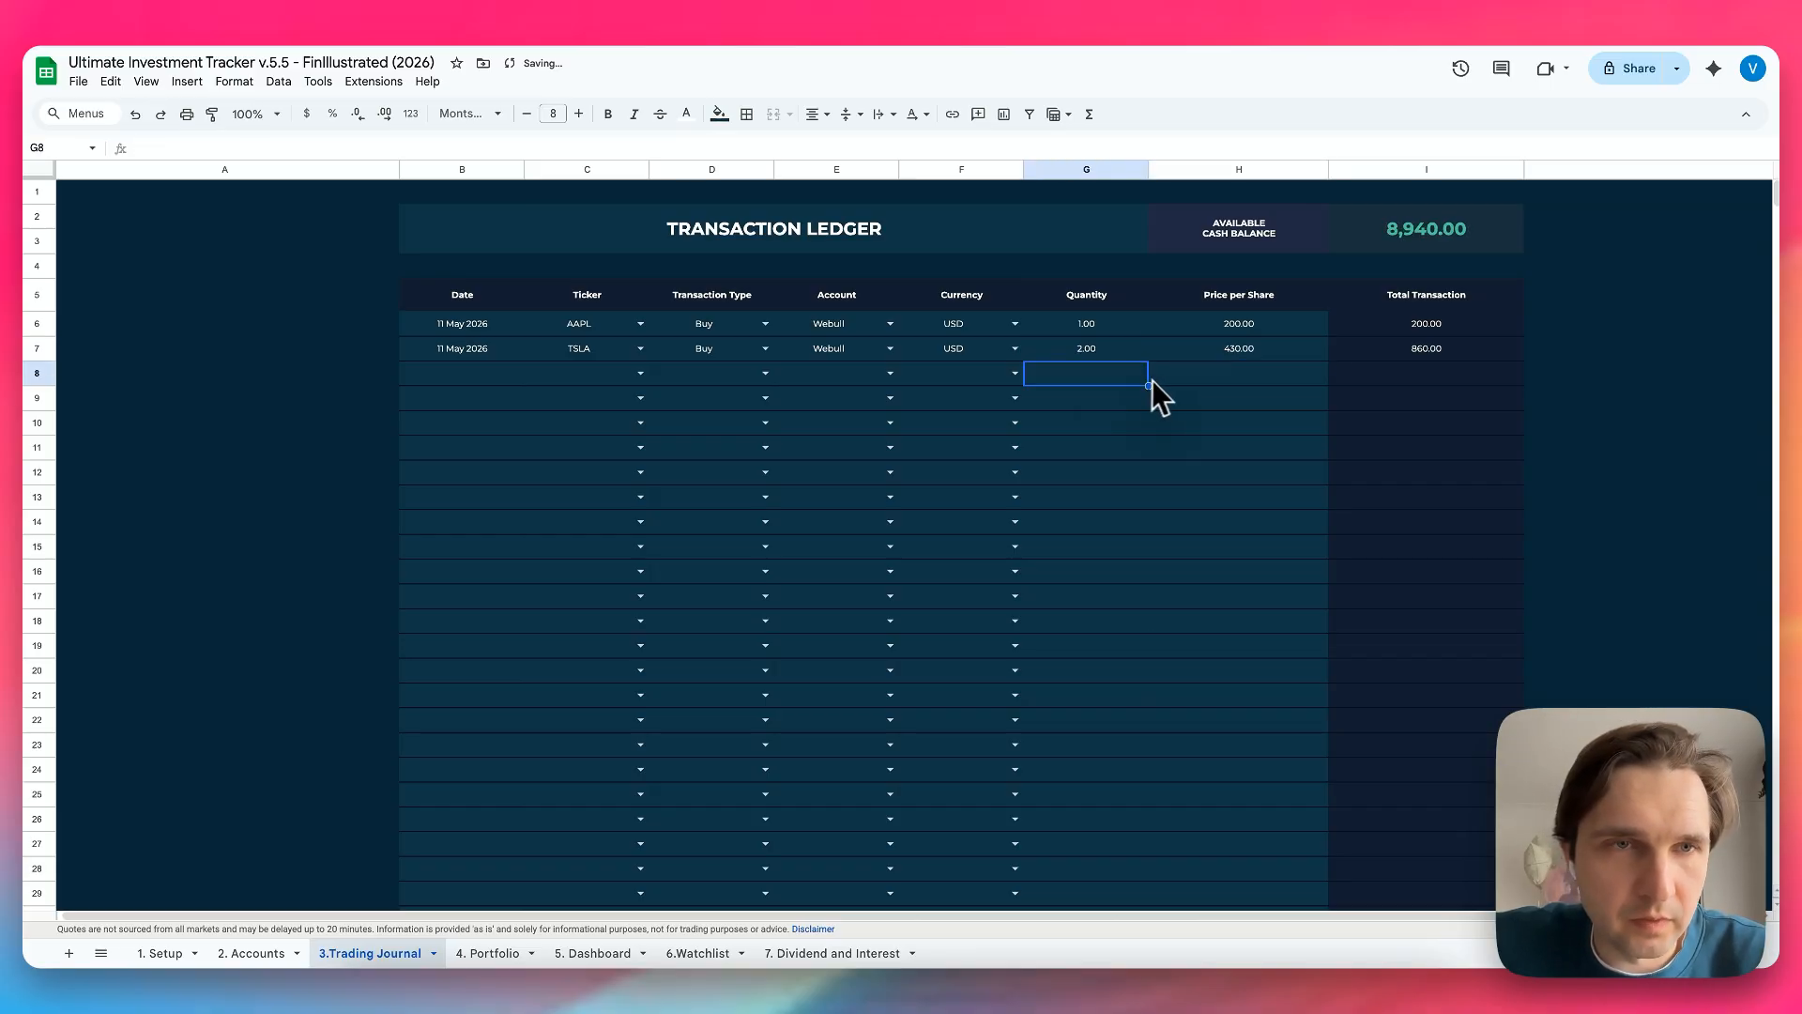
Date the third ledger row 11 May 2026 and change the TSLA entry's date to 10 Jun 2026
double_click(476, 380)
click(412, 504)
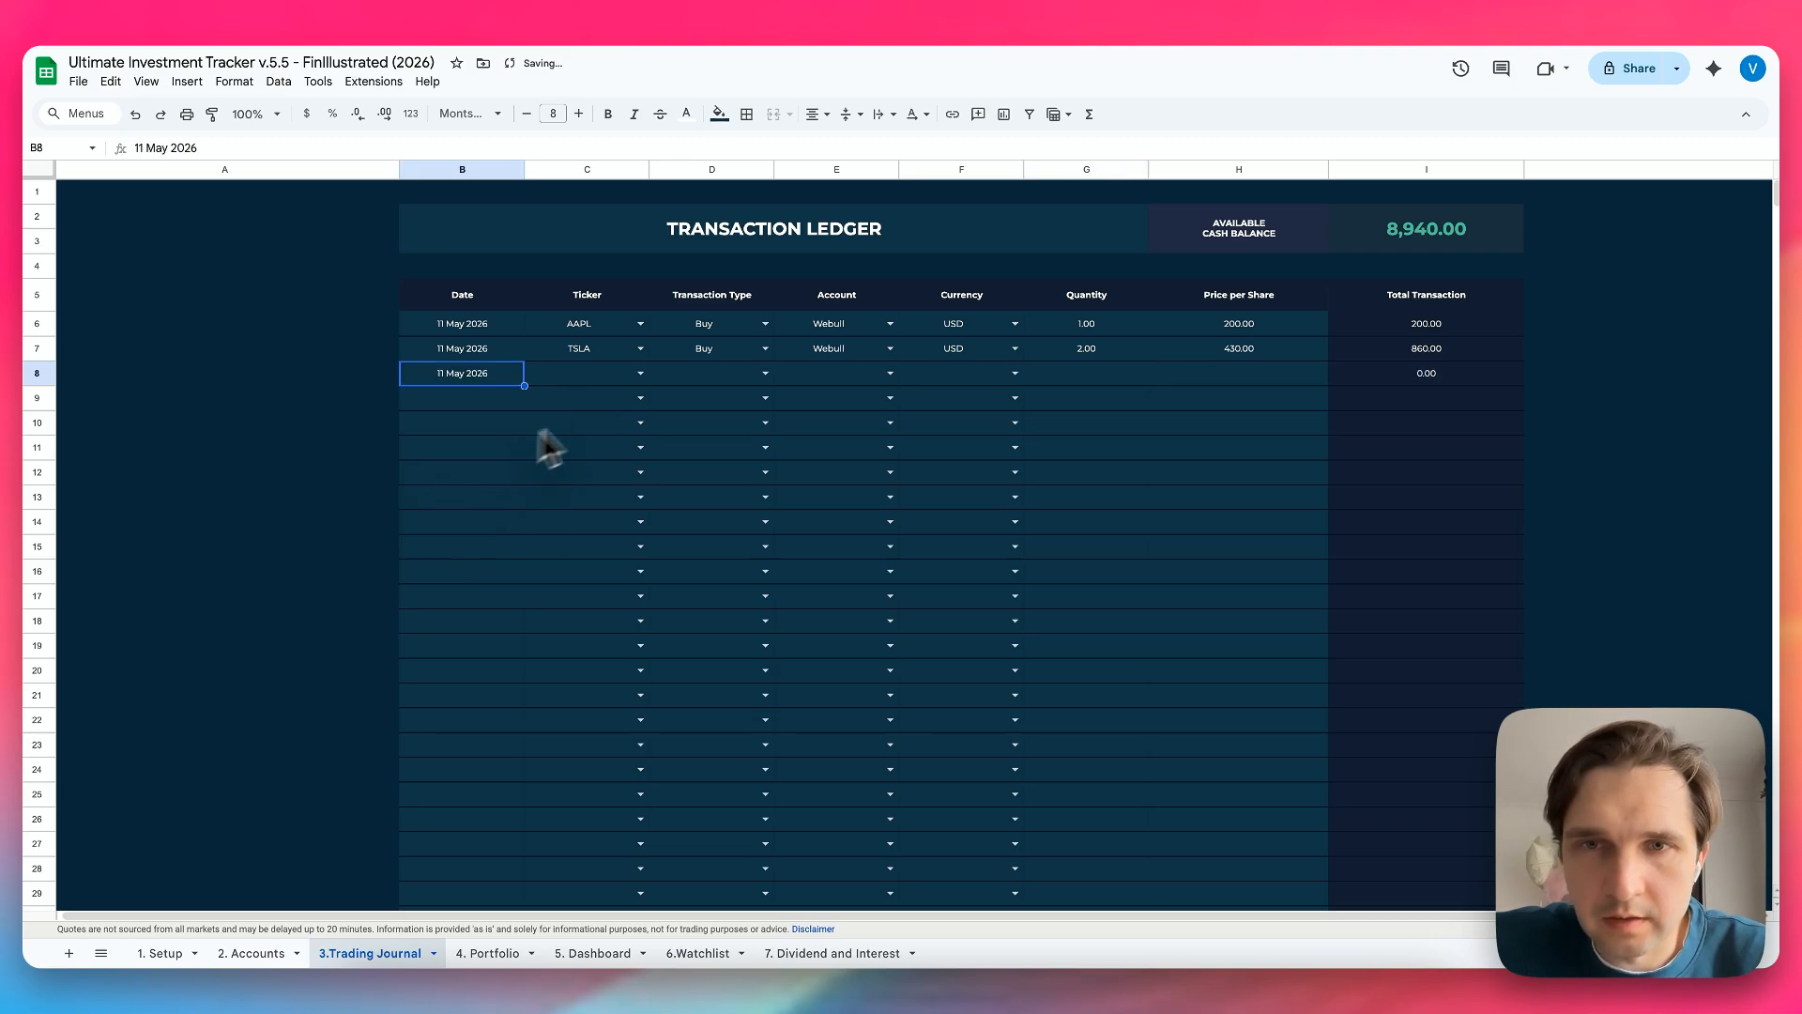
double_click(470, 353)
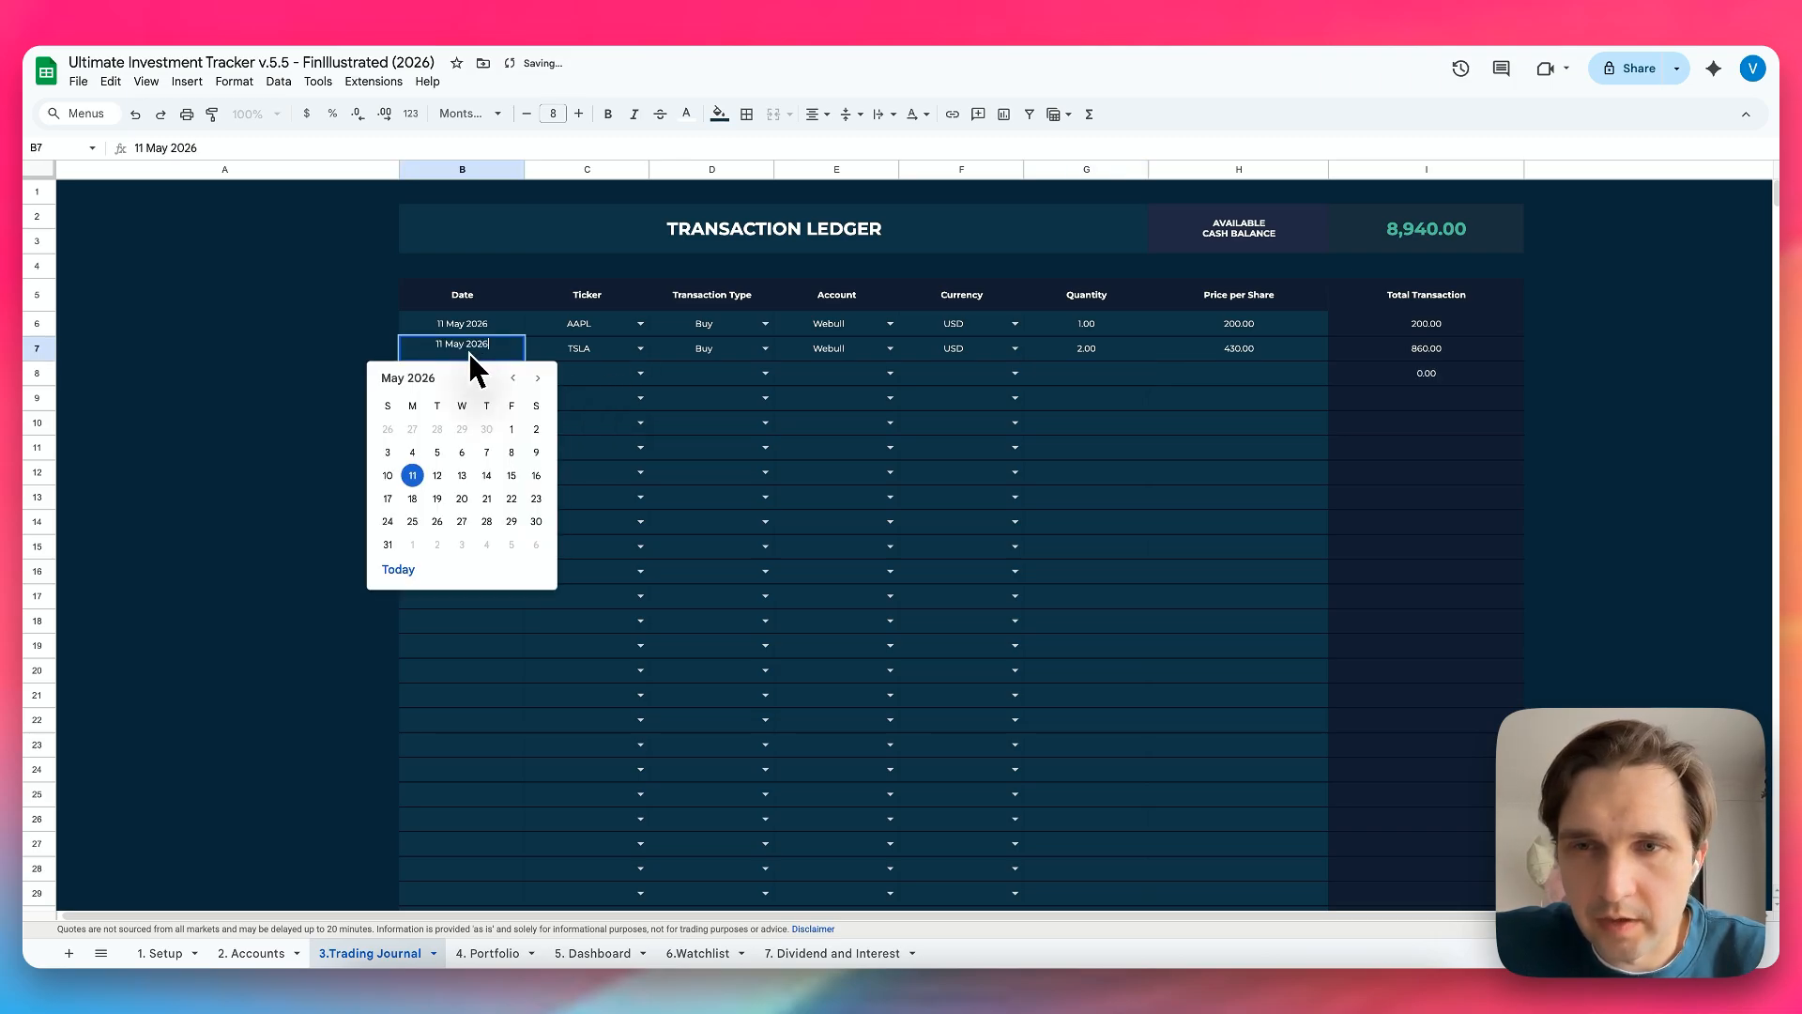
click(538, 378)
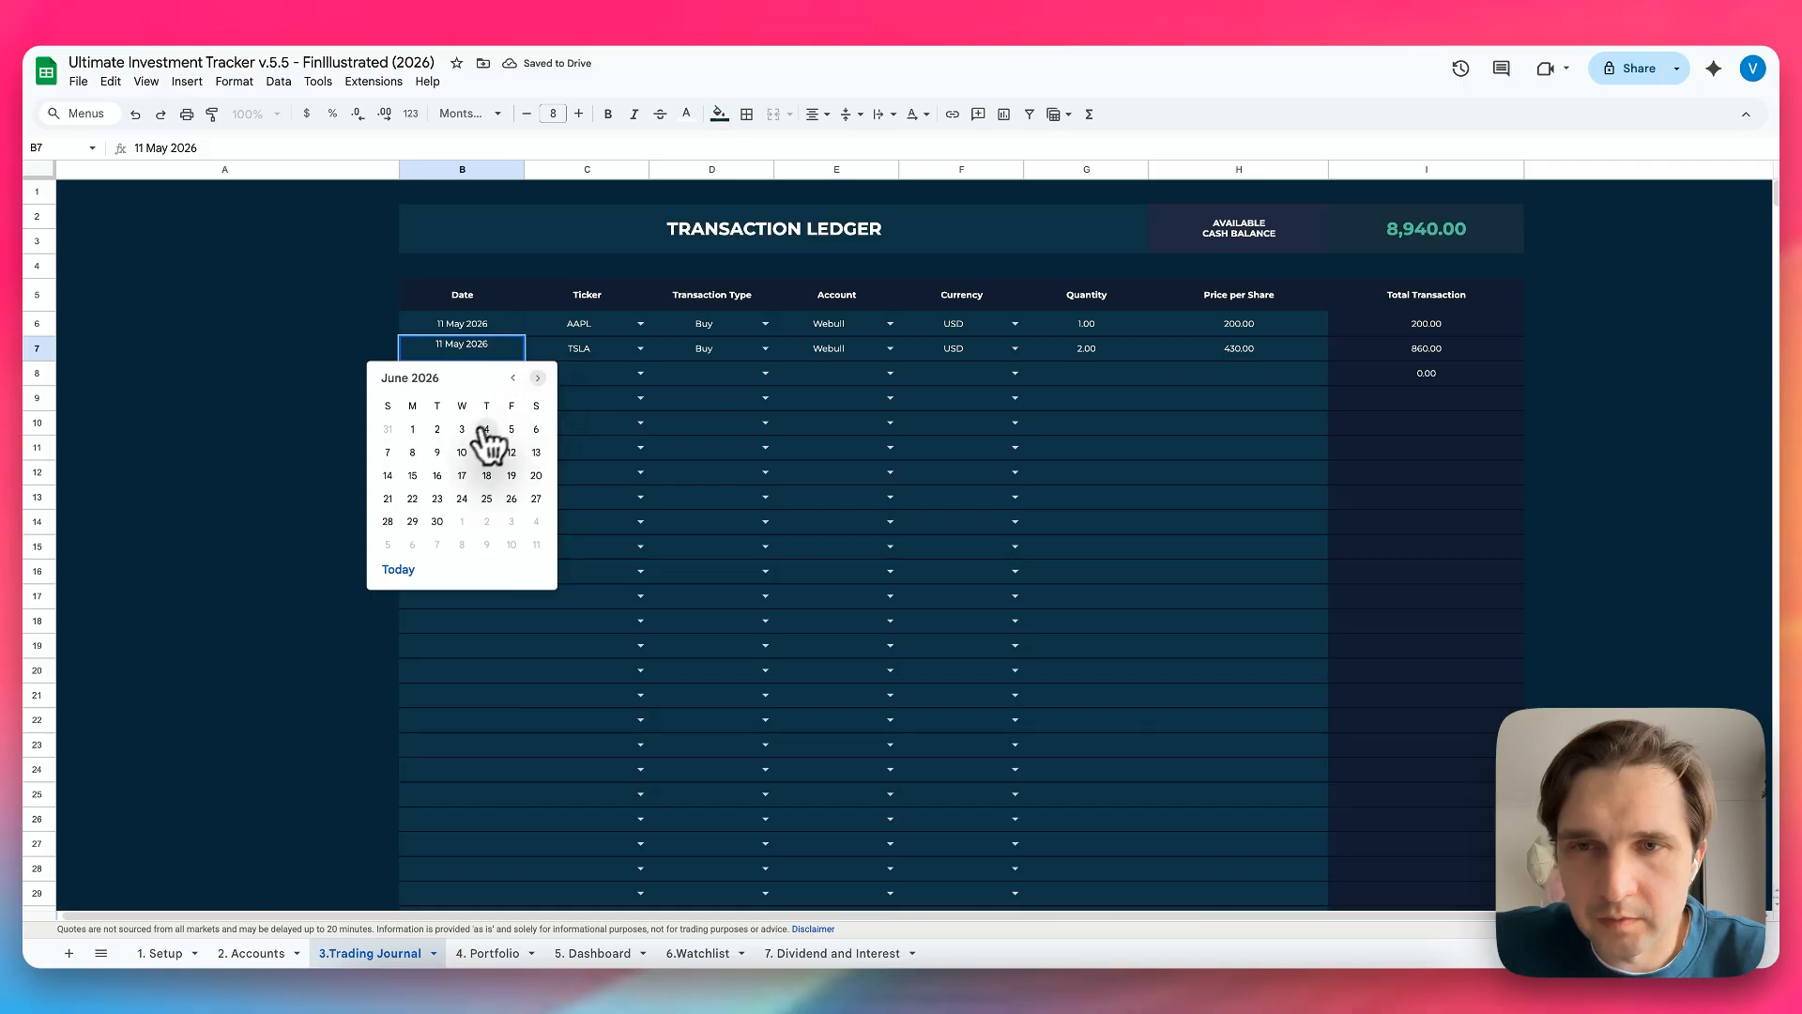
click(461, 452)
Change the third ledger row's date to 15 Jul 2026
double_click(471, 376)
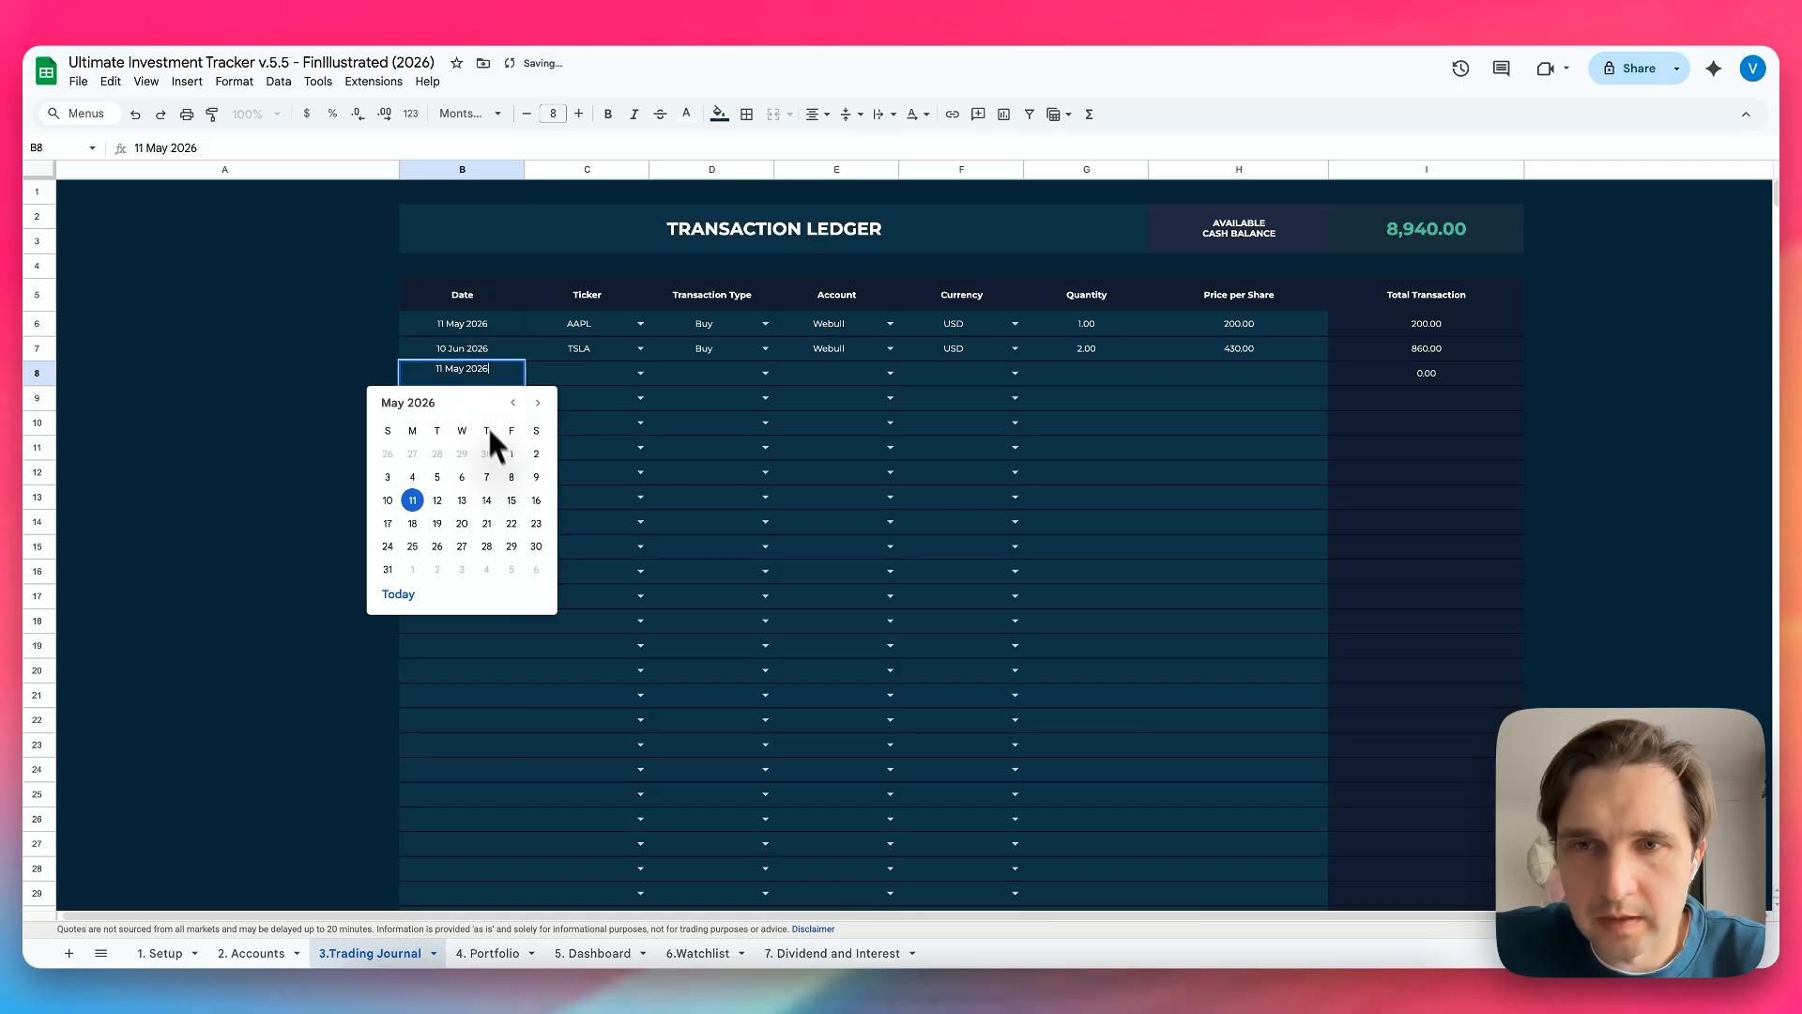
click(538, 402)
click(537, 402)
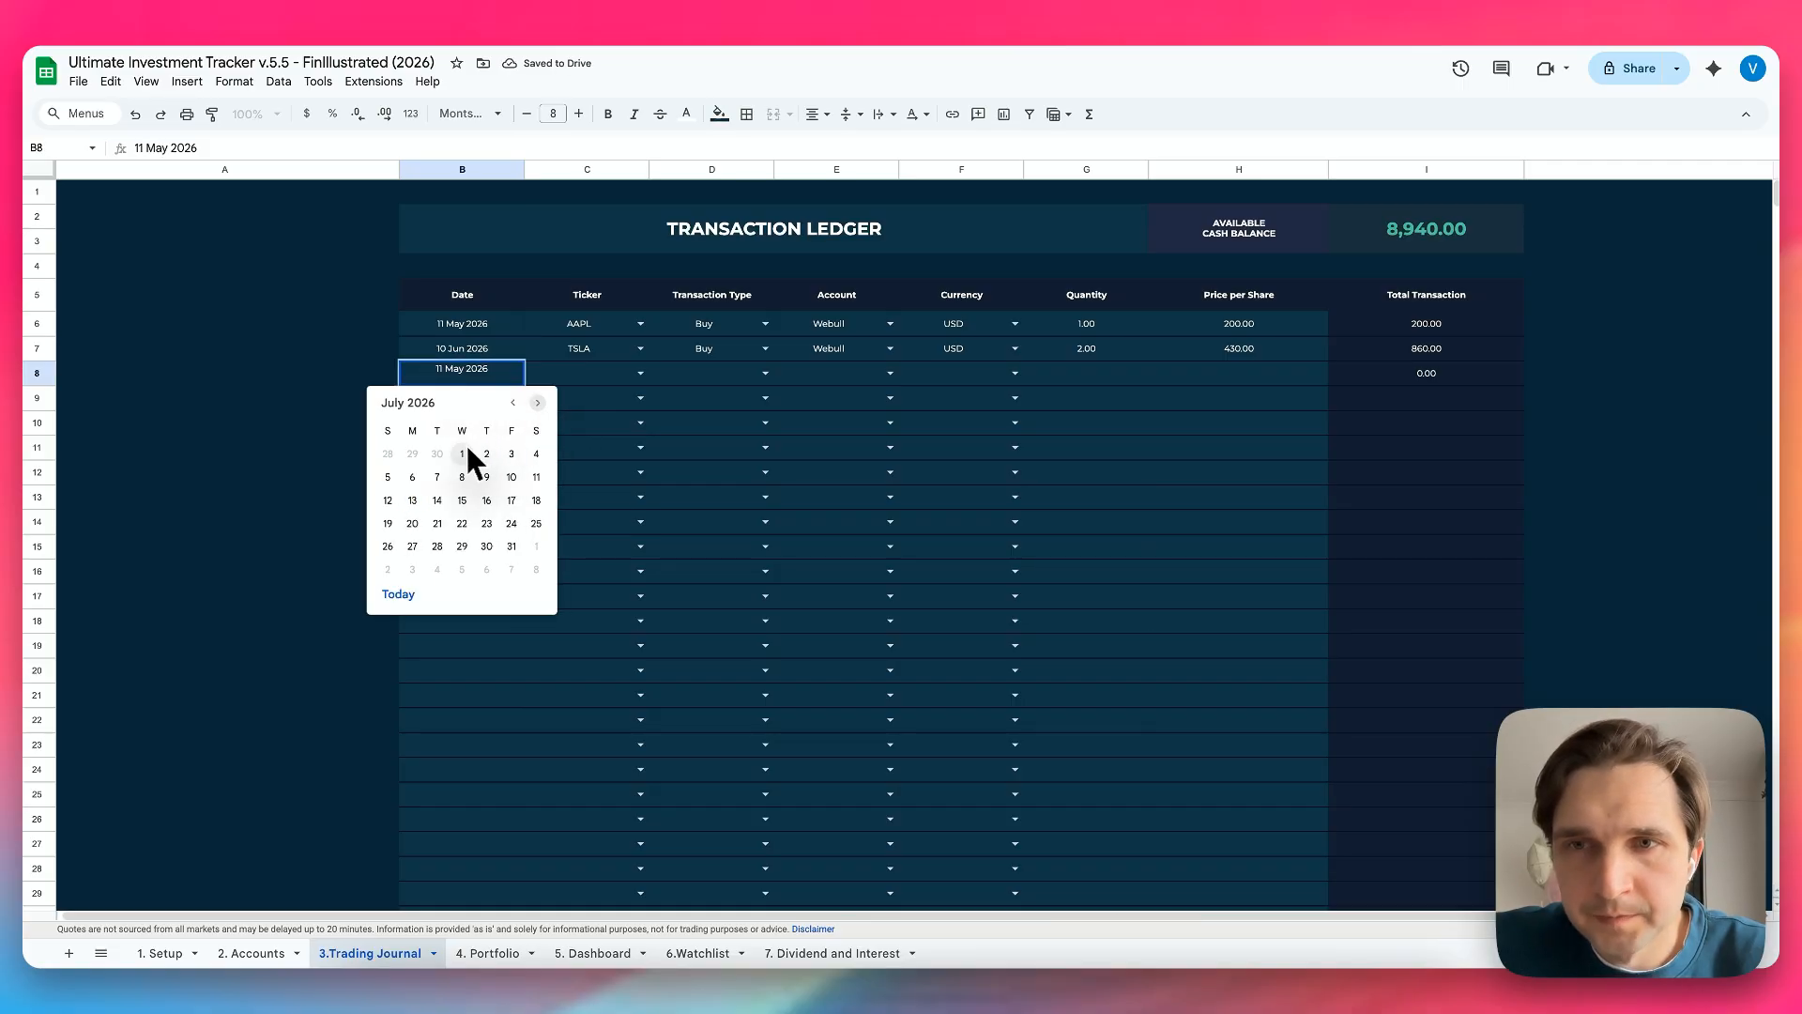
click(462, 502)
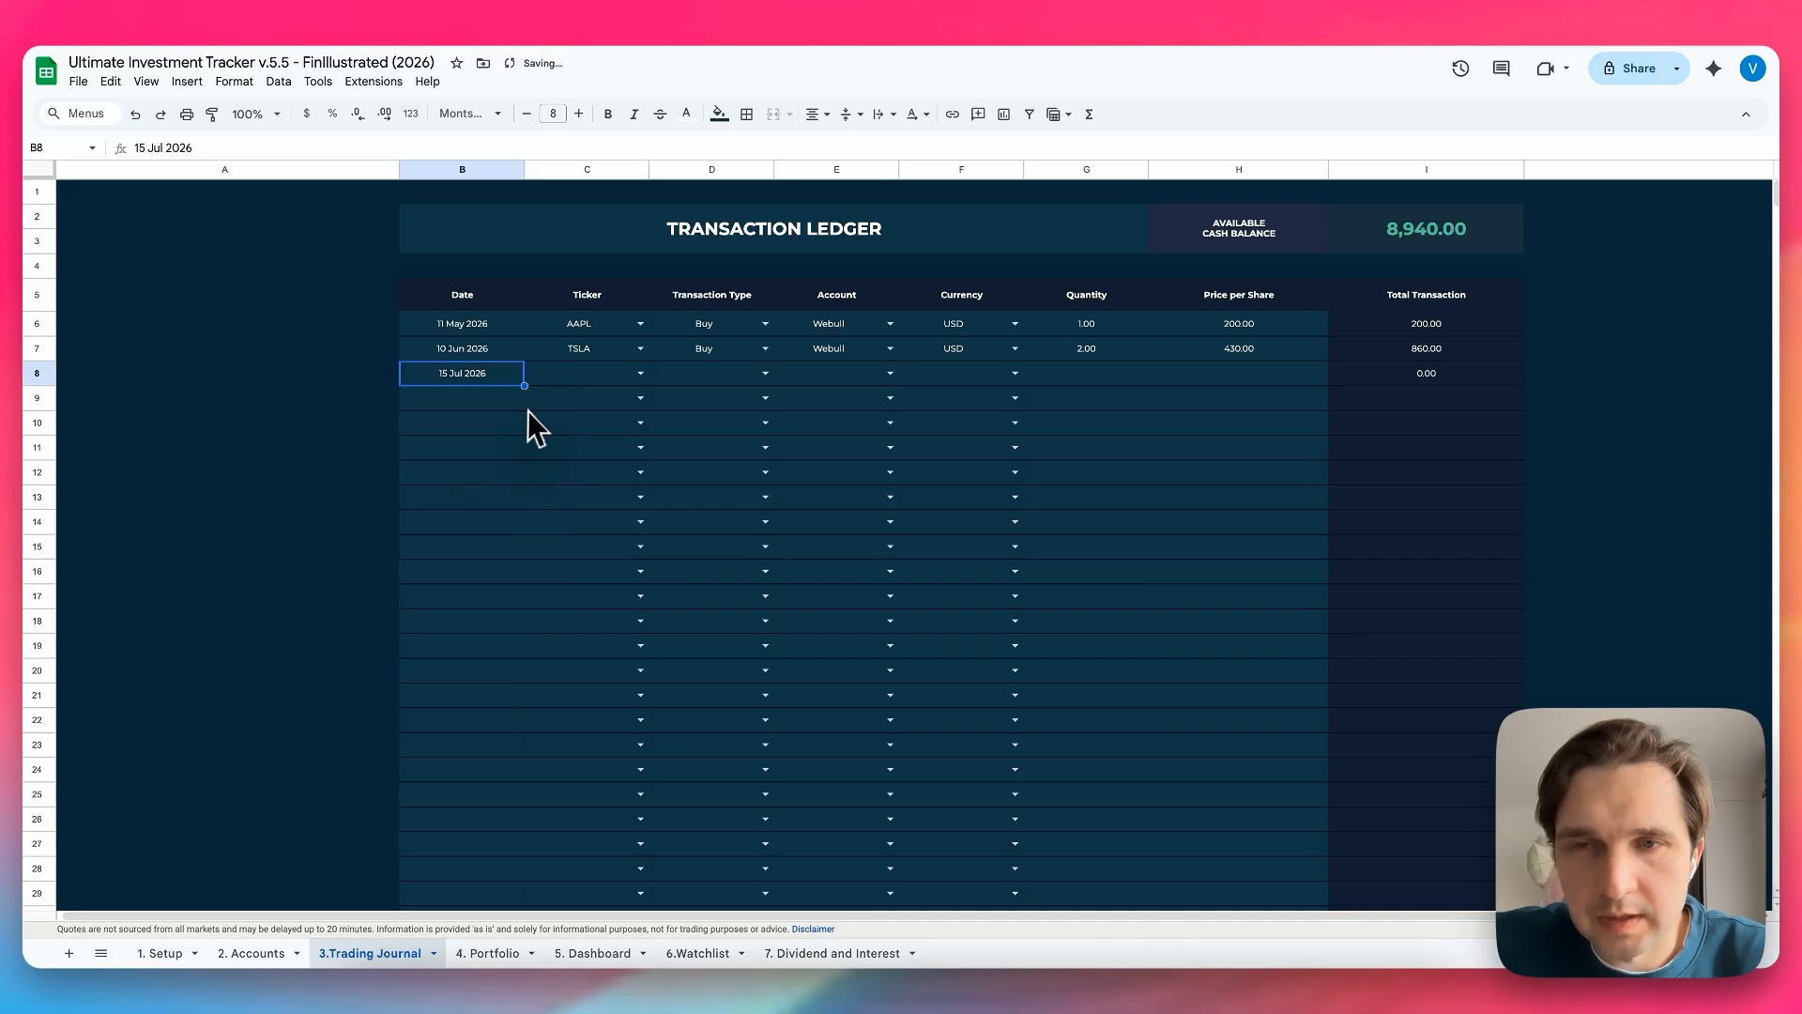
click(531, 409)
Fill the third ledger entry with ticker BTC, transaction type Buy, account Webull and currency USD
click(640, 374)
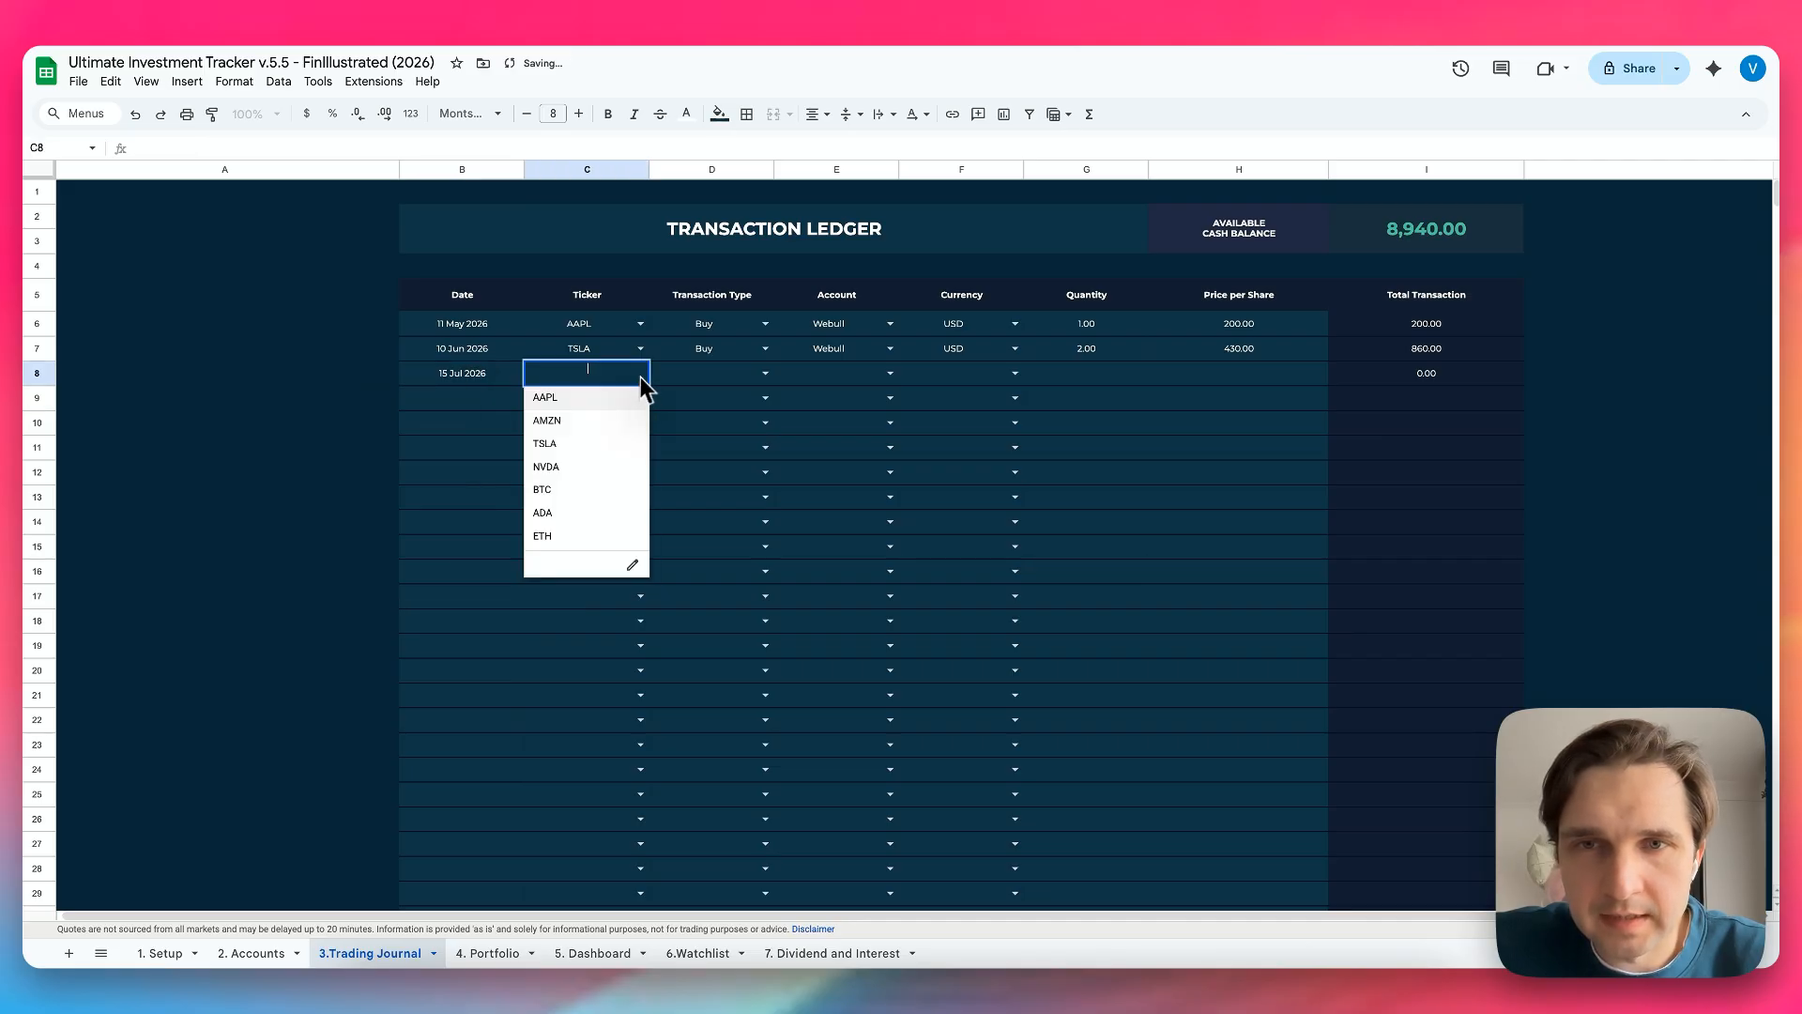
click(554, 489)
click(764, 373)
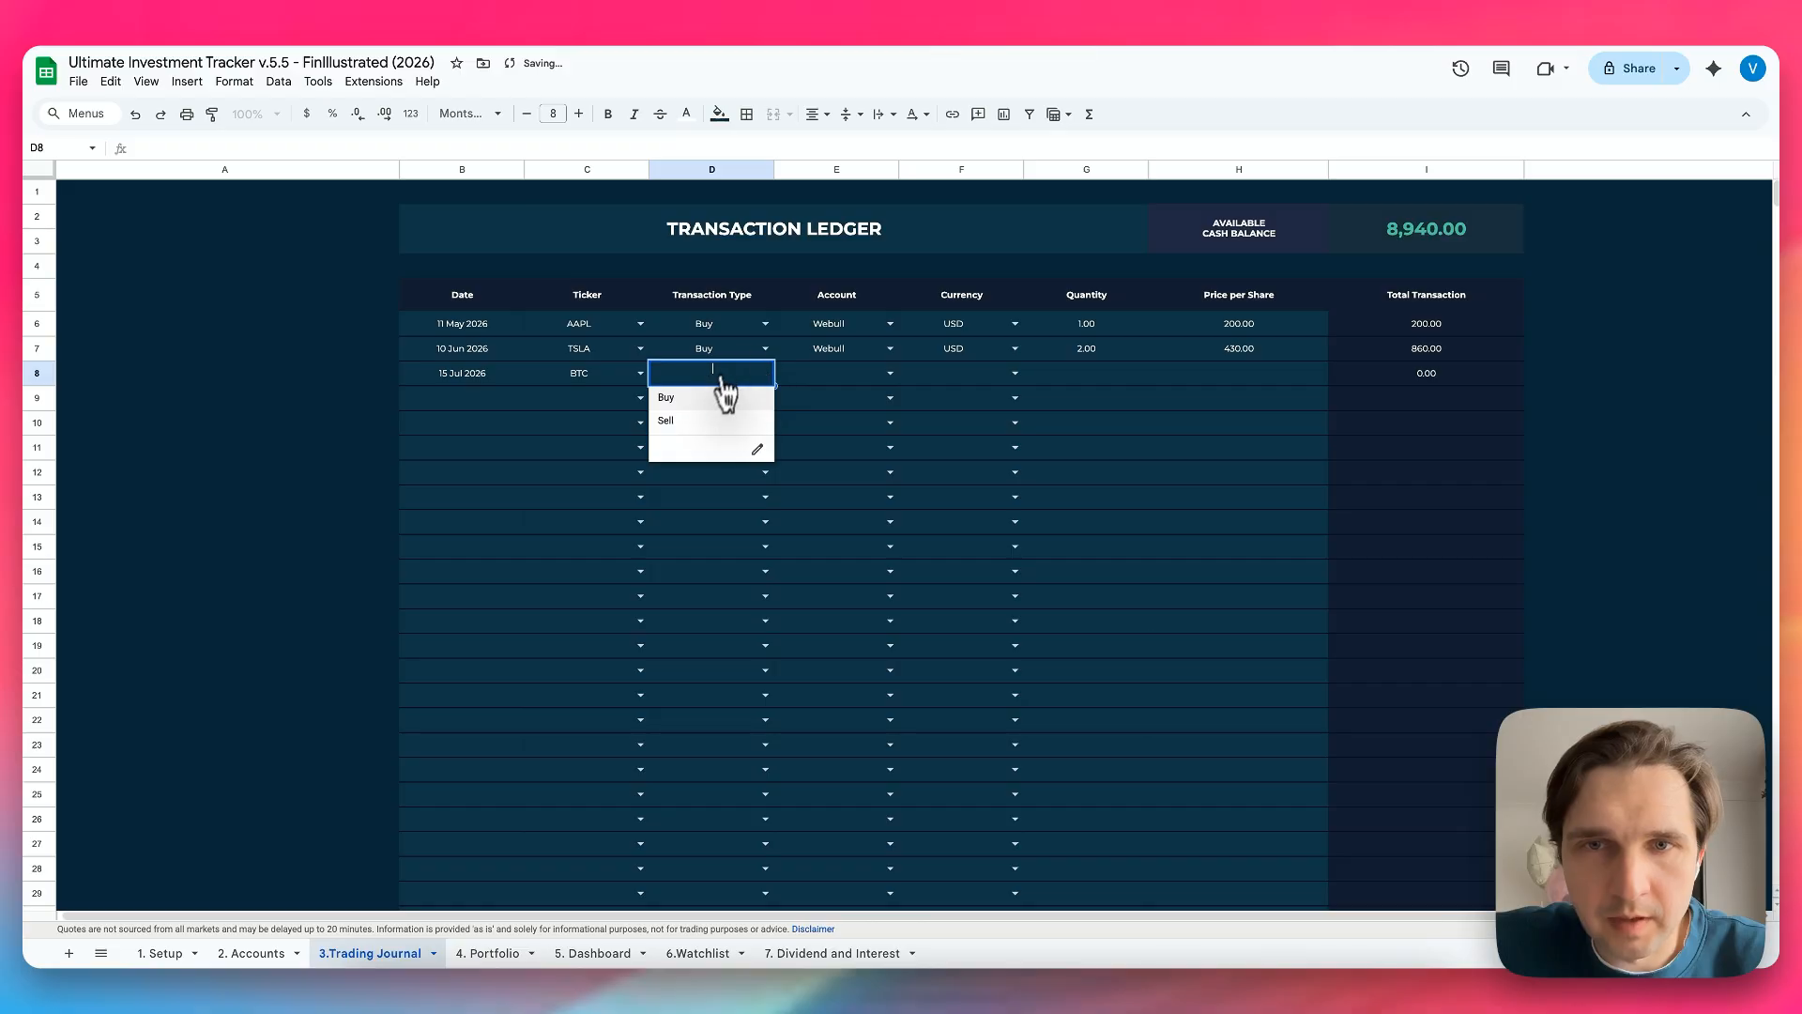
click(718, 398)
click(890, 374)
click(833, 451)
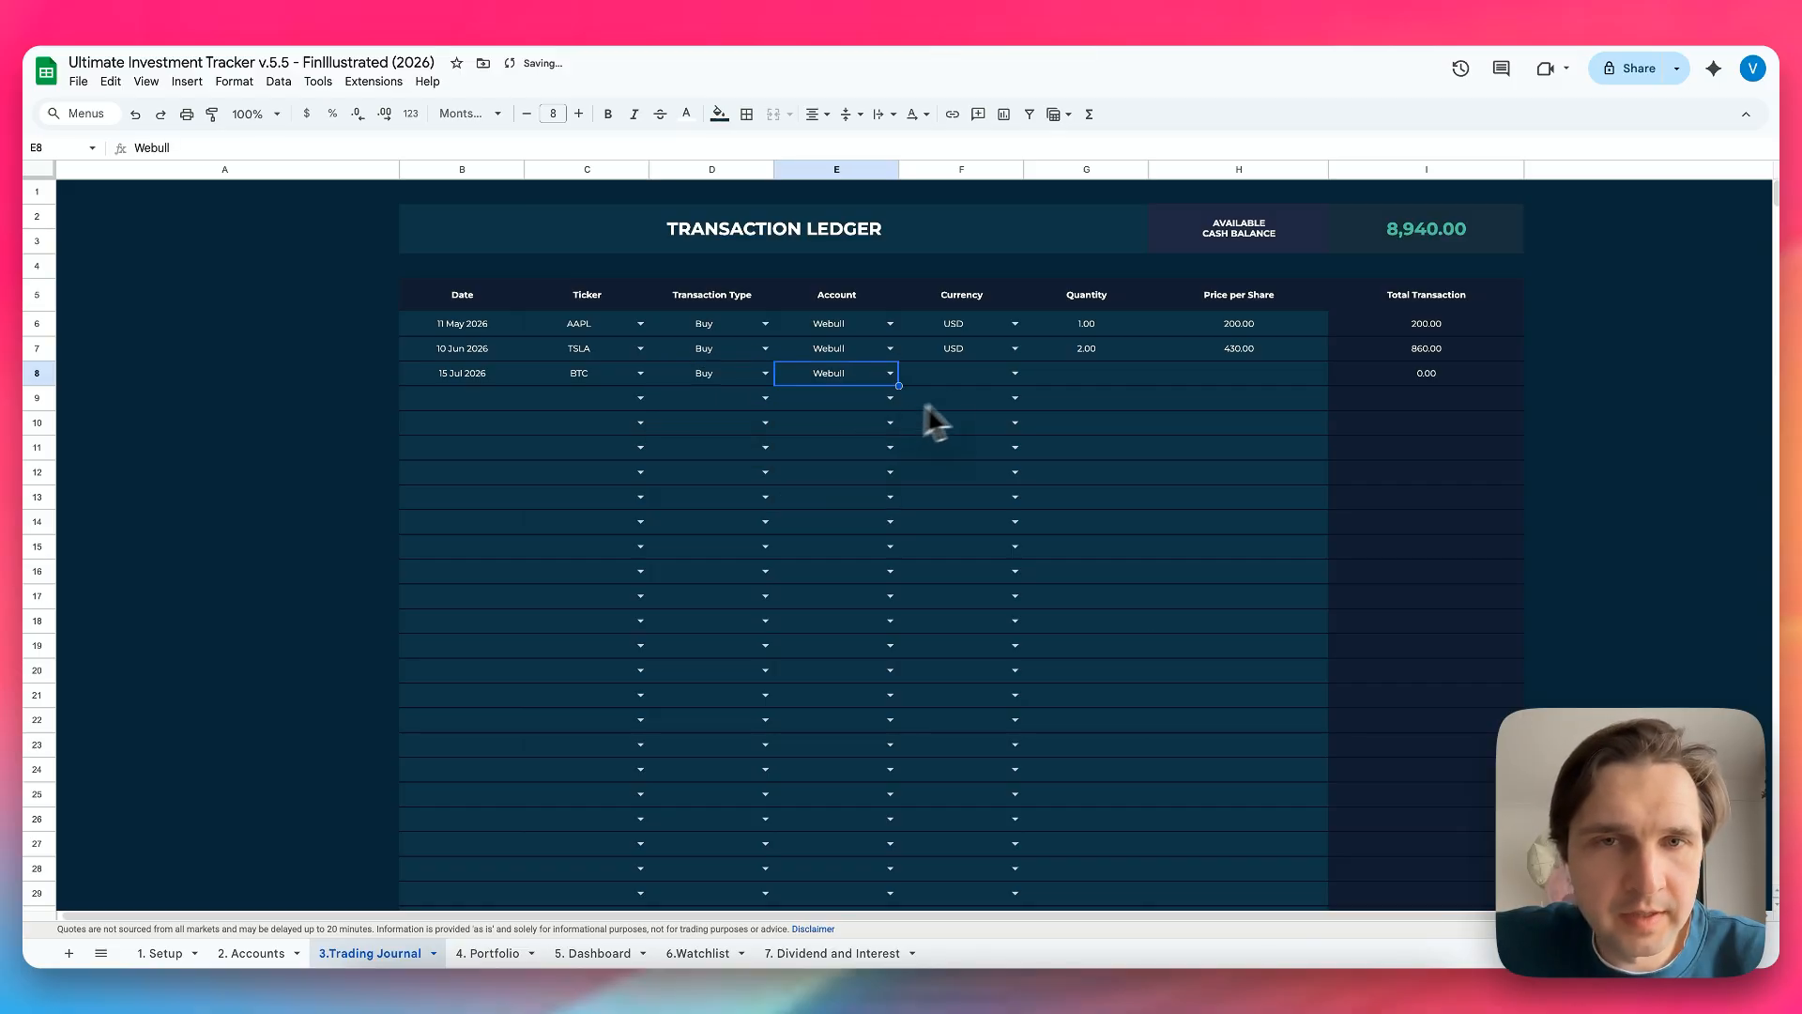
click(1014, 374)
click(957, 395)
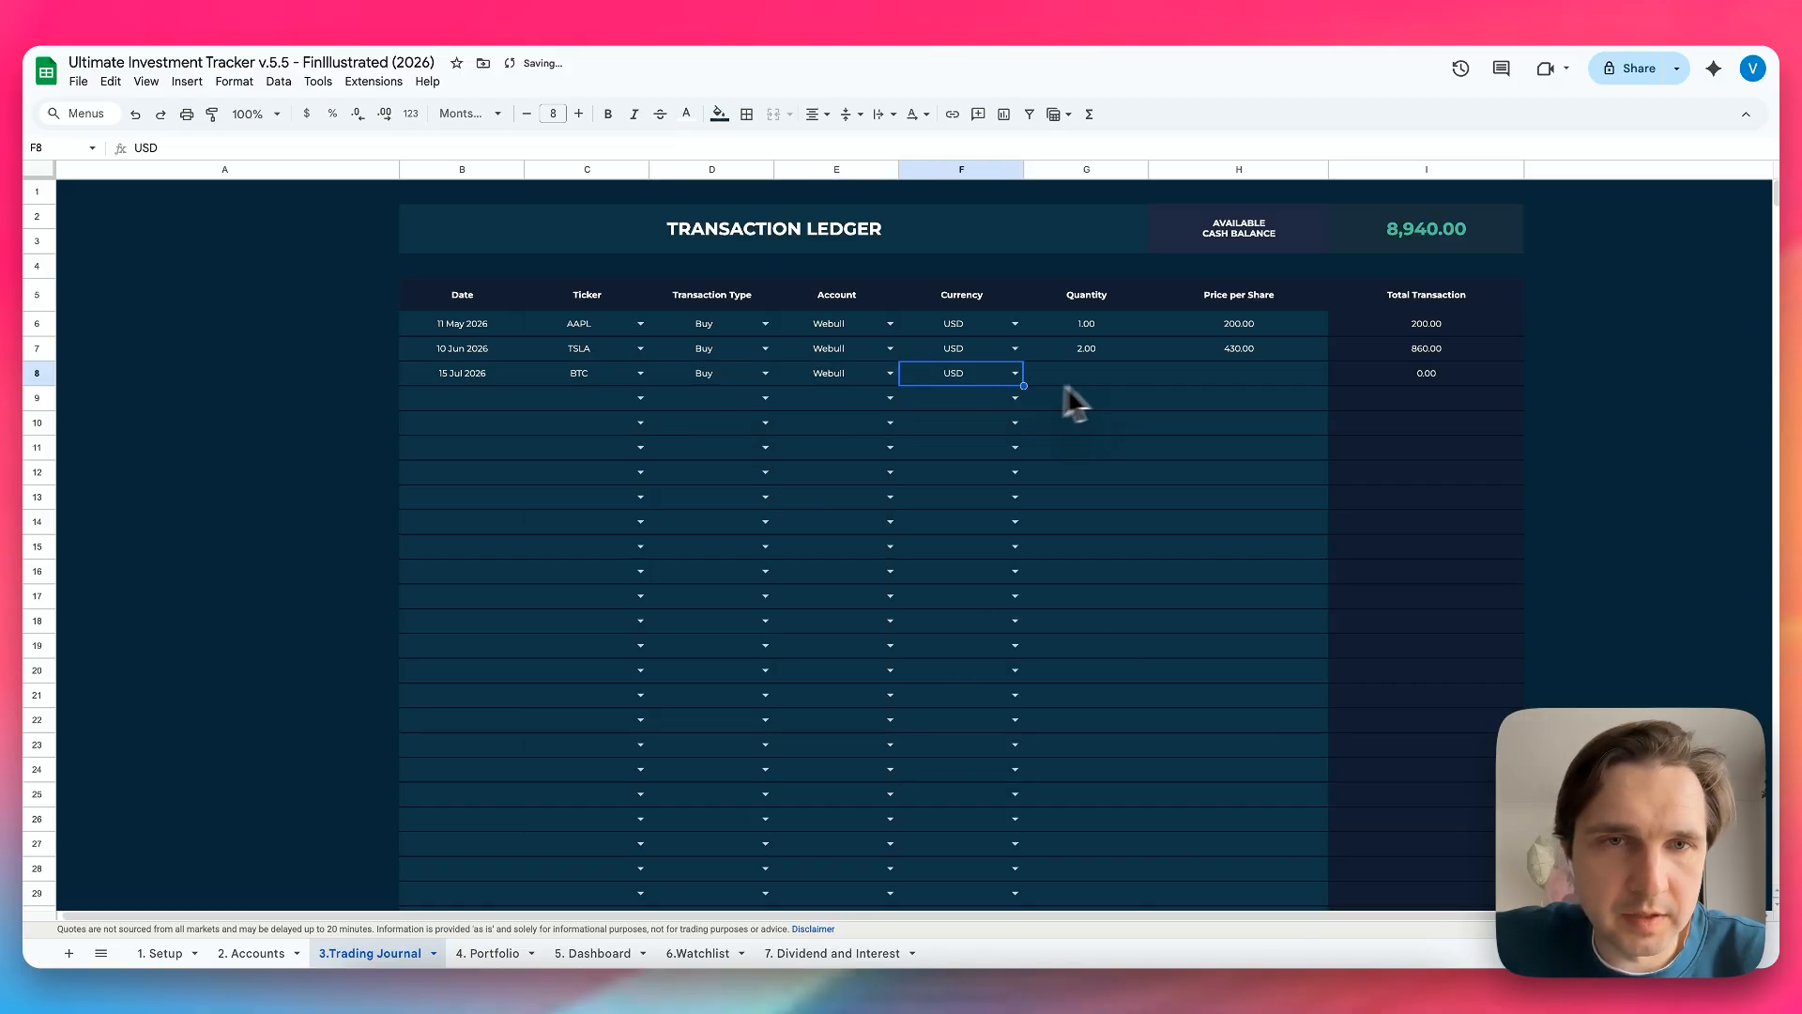
Enter a quantity of 0.1 and a price per share of 70,000 for the BTC entry
click(1109, 380)
text(0.1)
key(Tab)
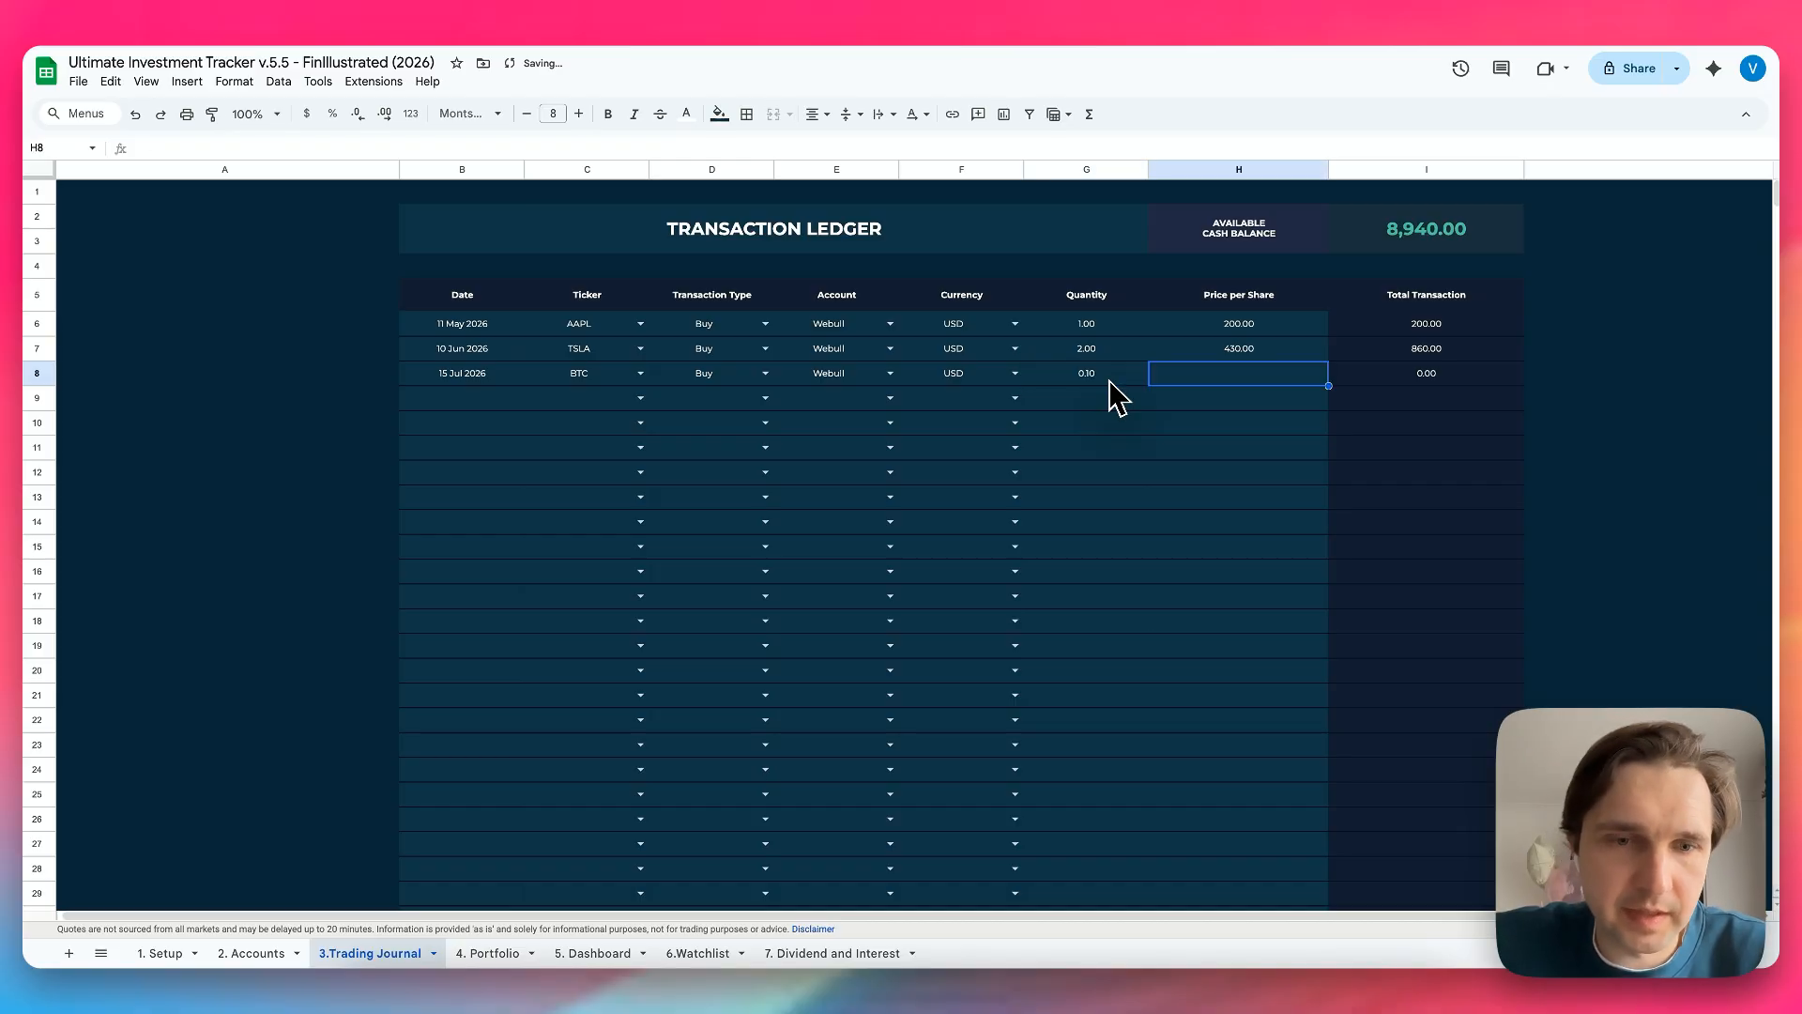
text(7)
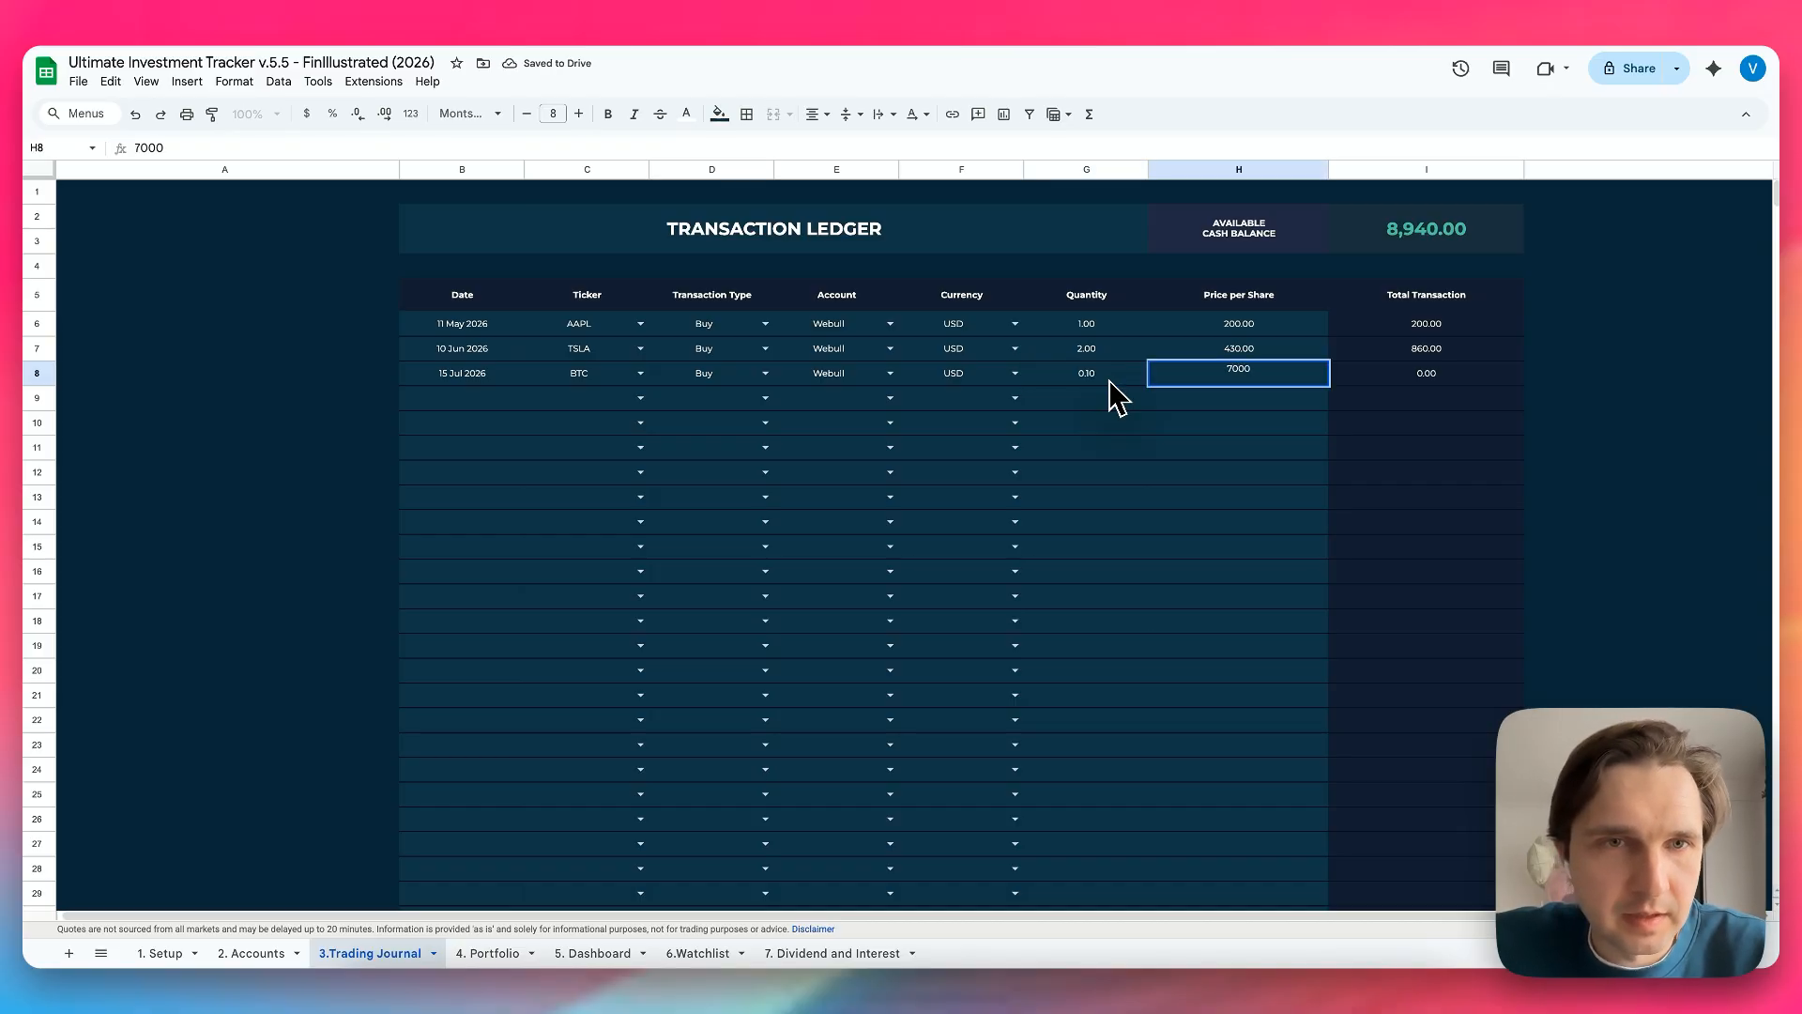
text(0,000)
key(Return)
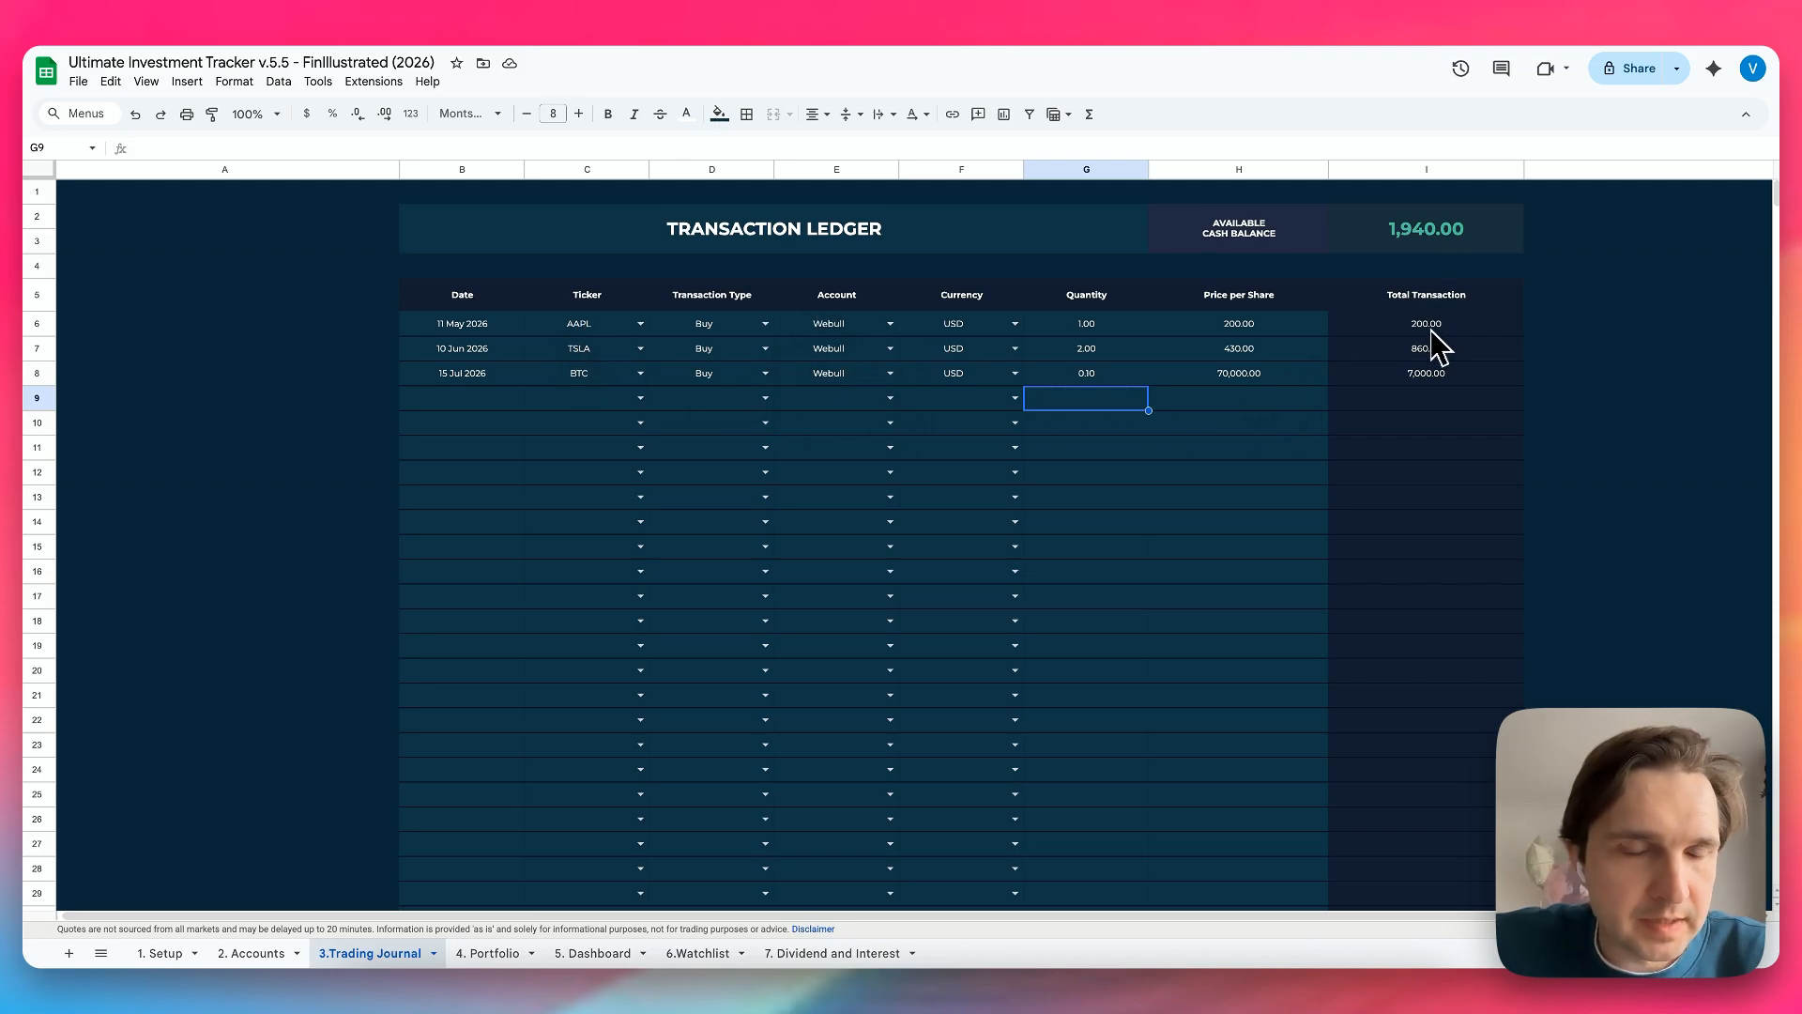
Date the fourth ledger row 6 Sep 2026 and set its ticker to ETH
drag(1428, 324, 1432, 372)
click(1407, 246)
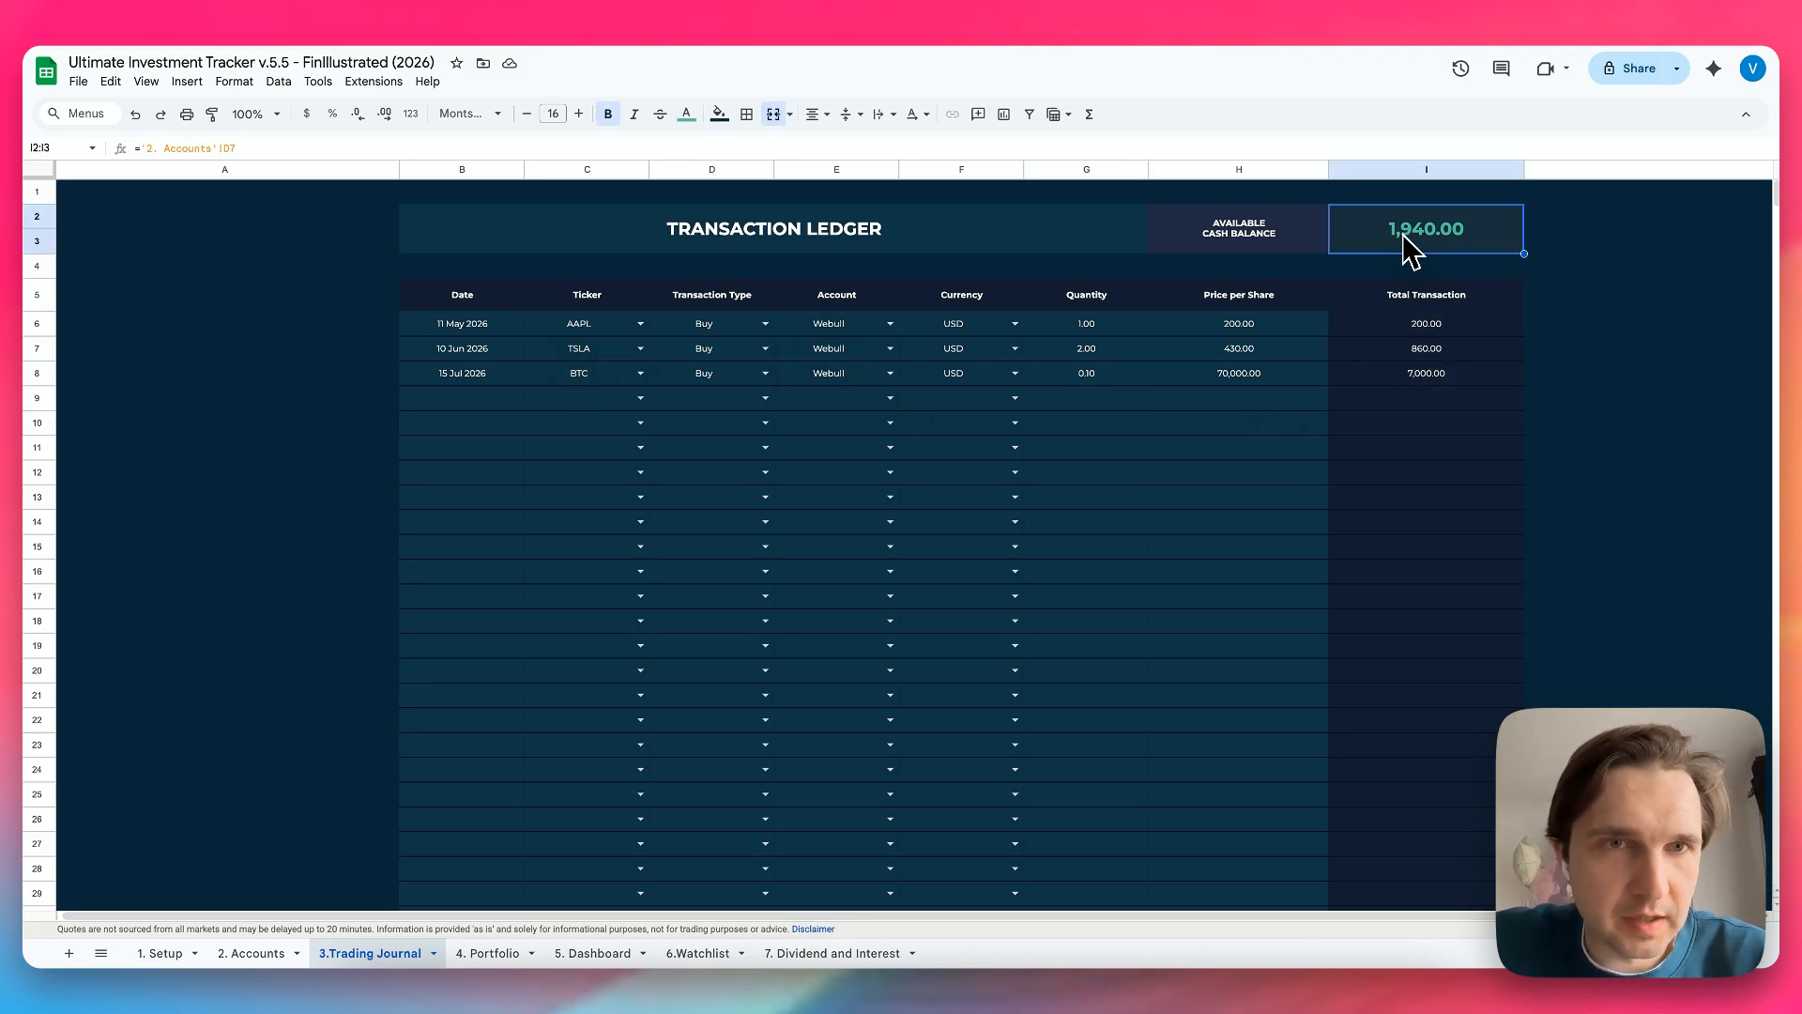
double_click(469, 403)
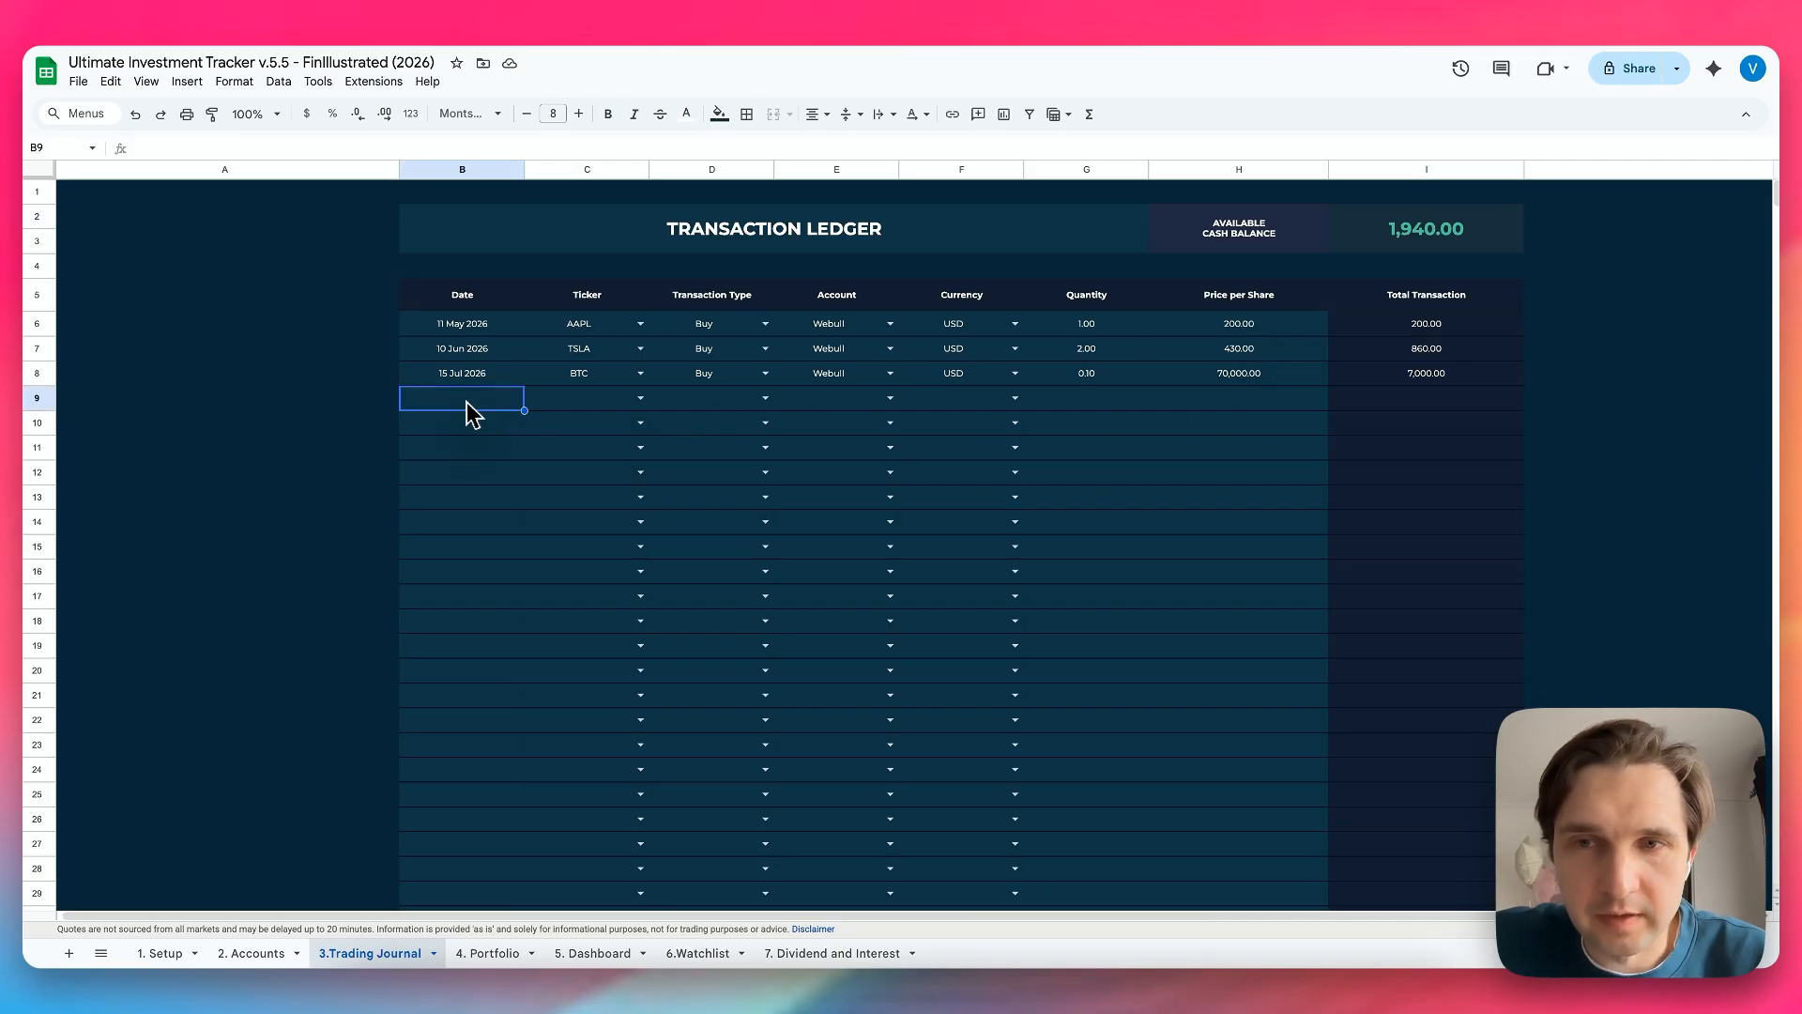
click(537, 428)
click(538, 428)
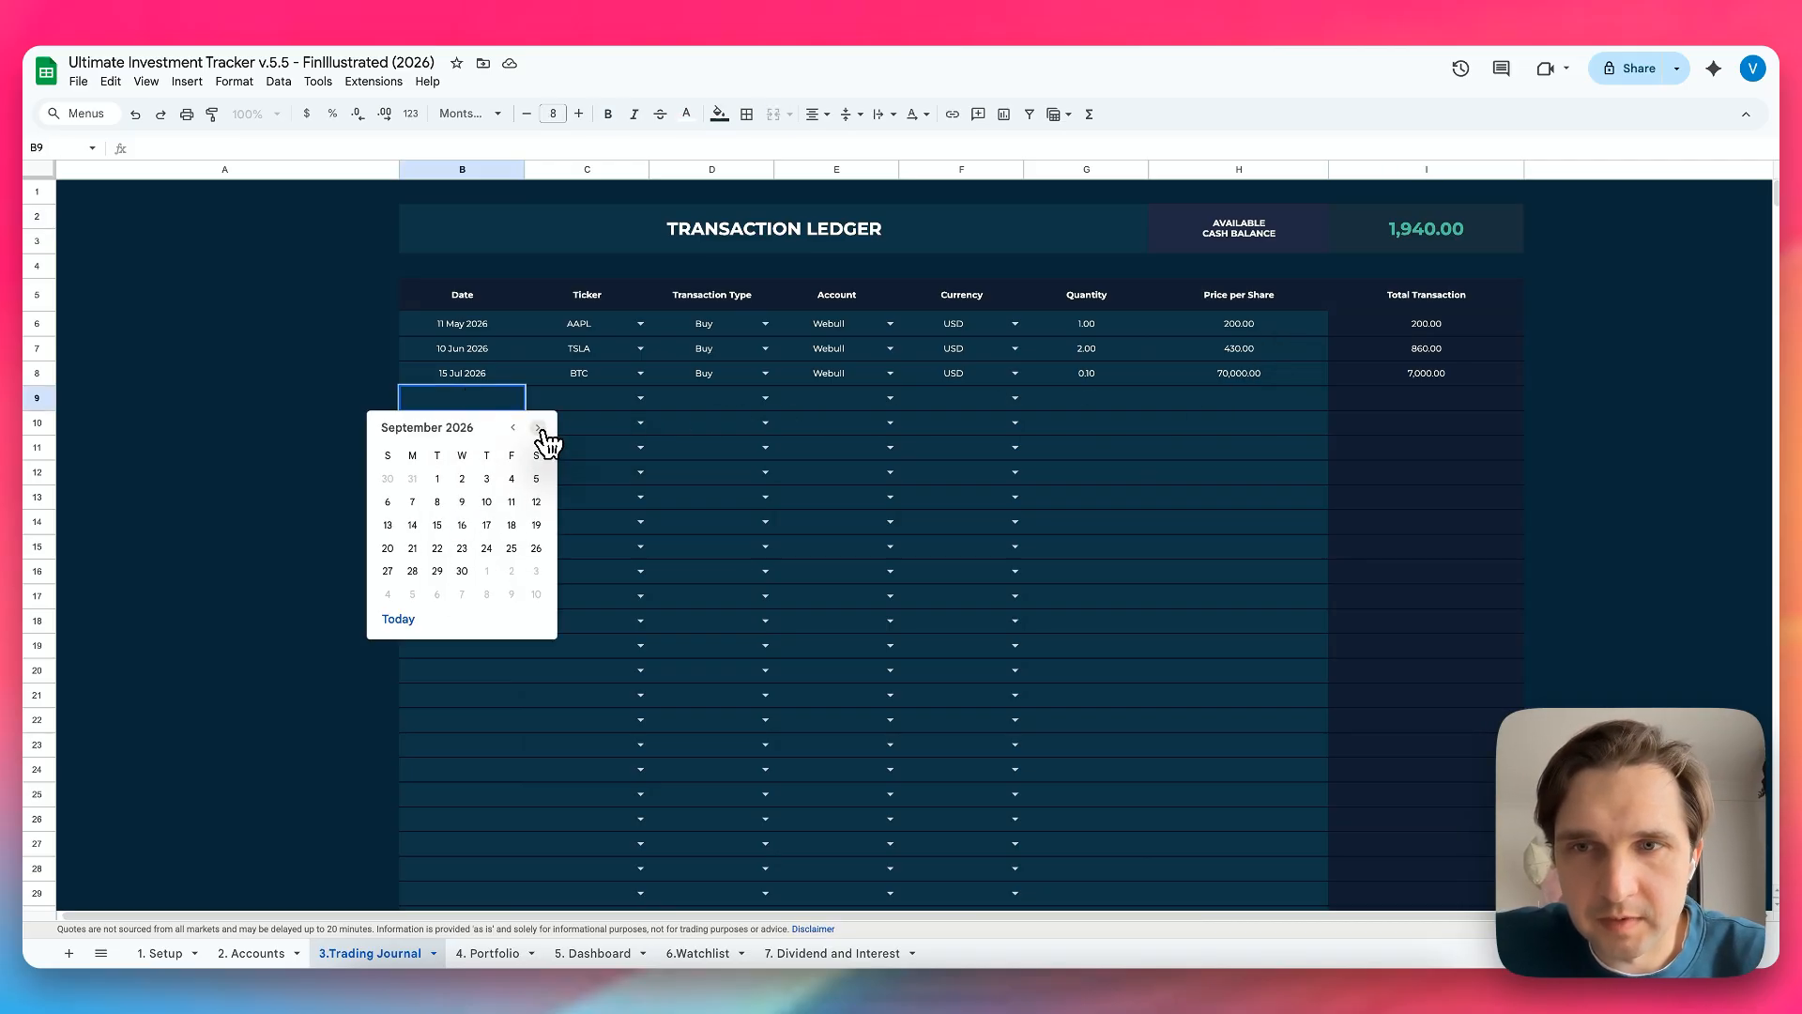
click(388, 502)
click(640, 399)
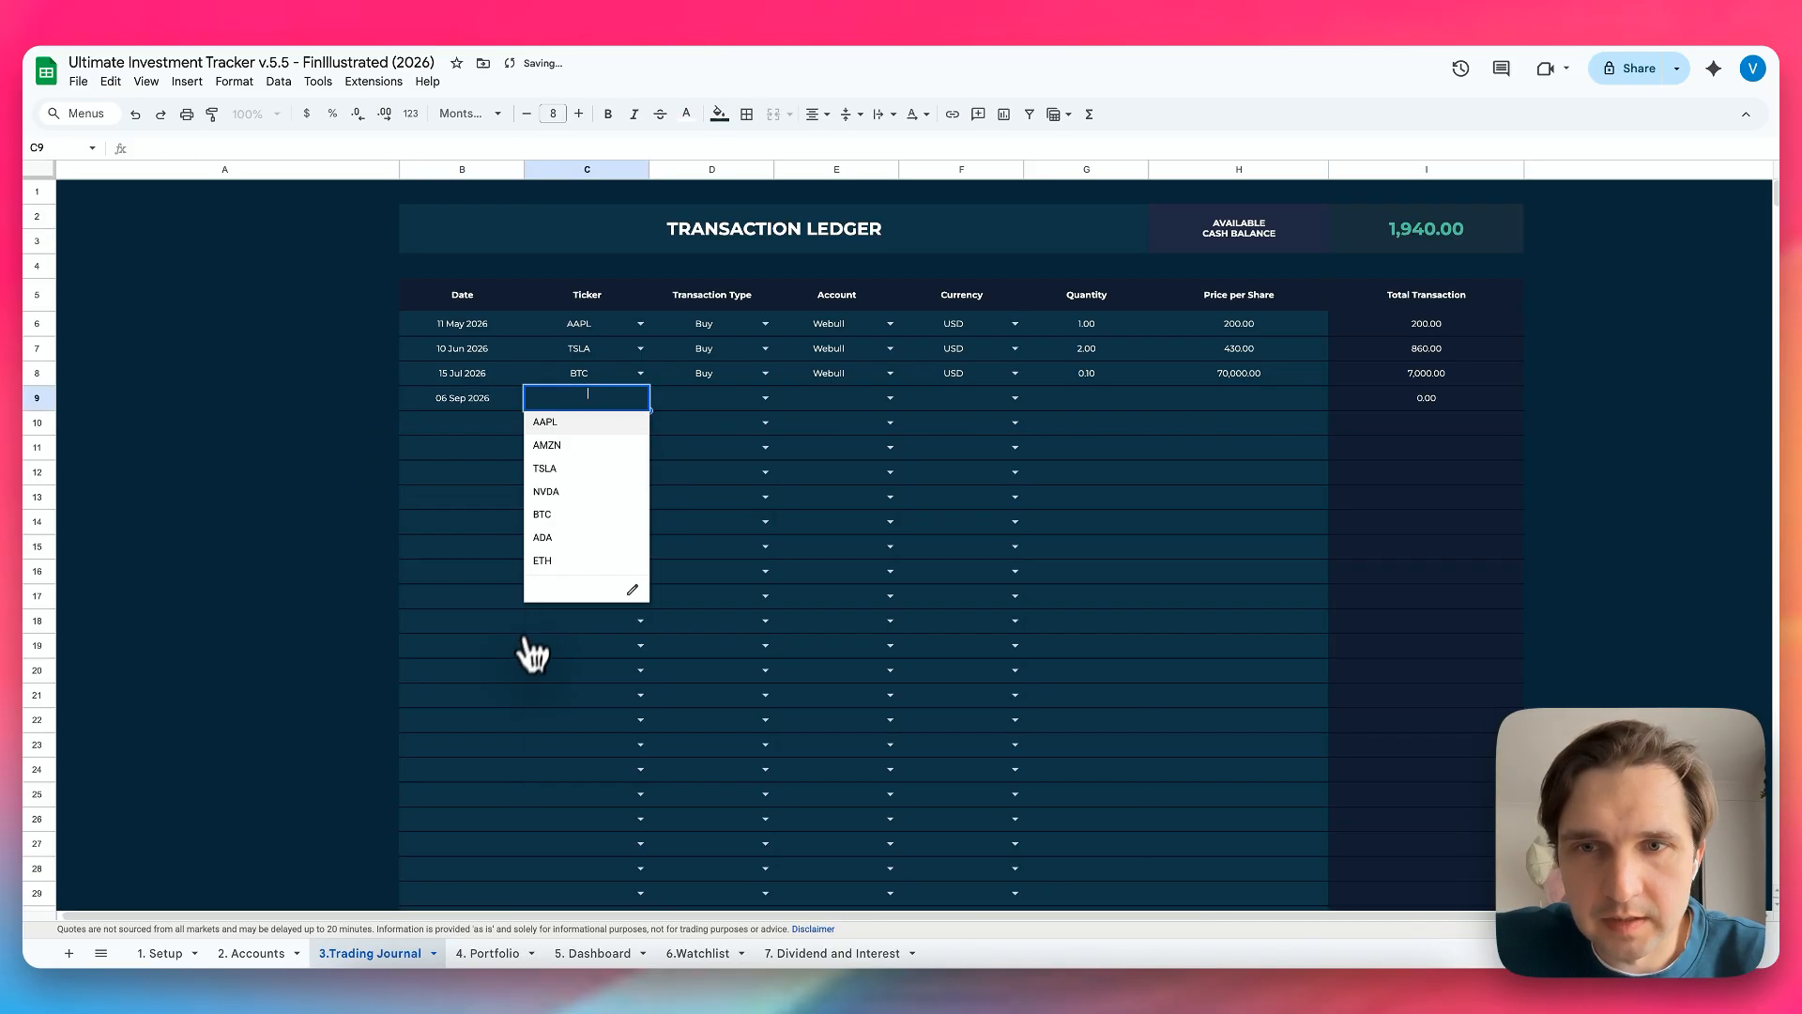
click(554, 563)
Set the ETH entry's transaction type to Buy, its account to Webull and its currency to USD
click(765, 398)
click(732, 418)
click(889, 398)
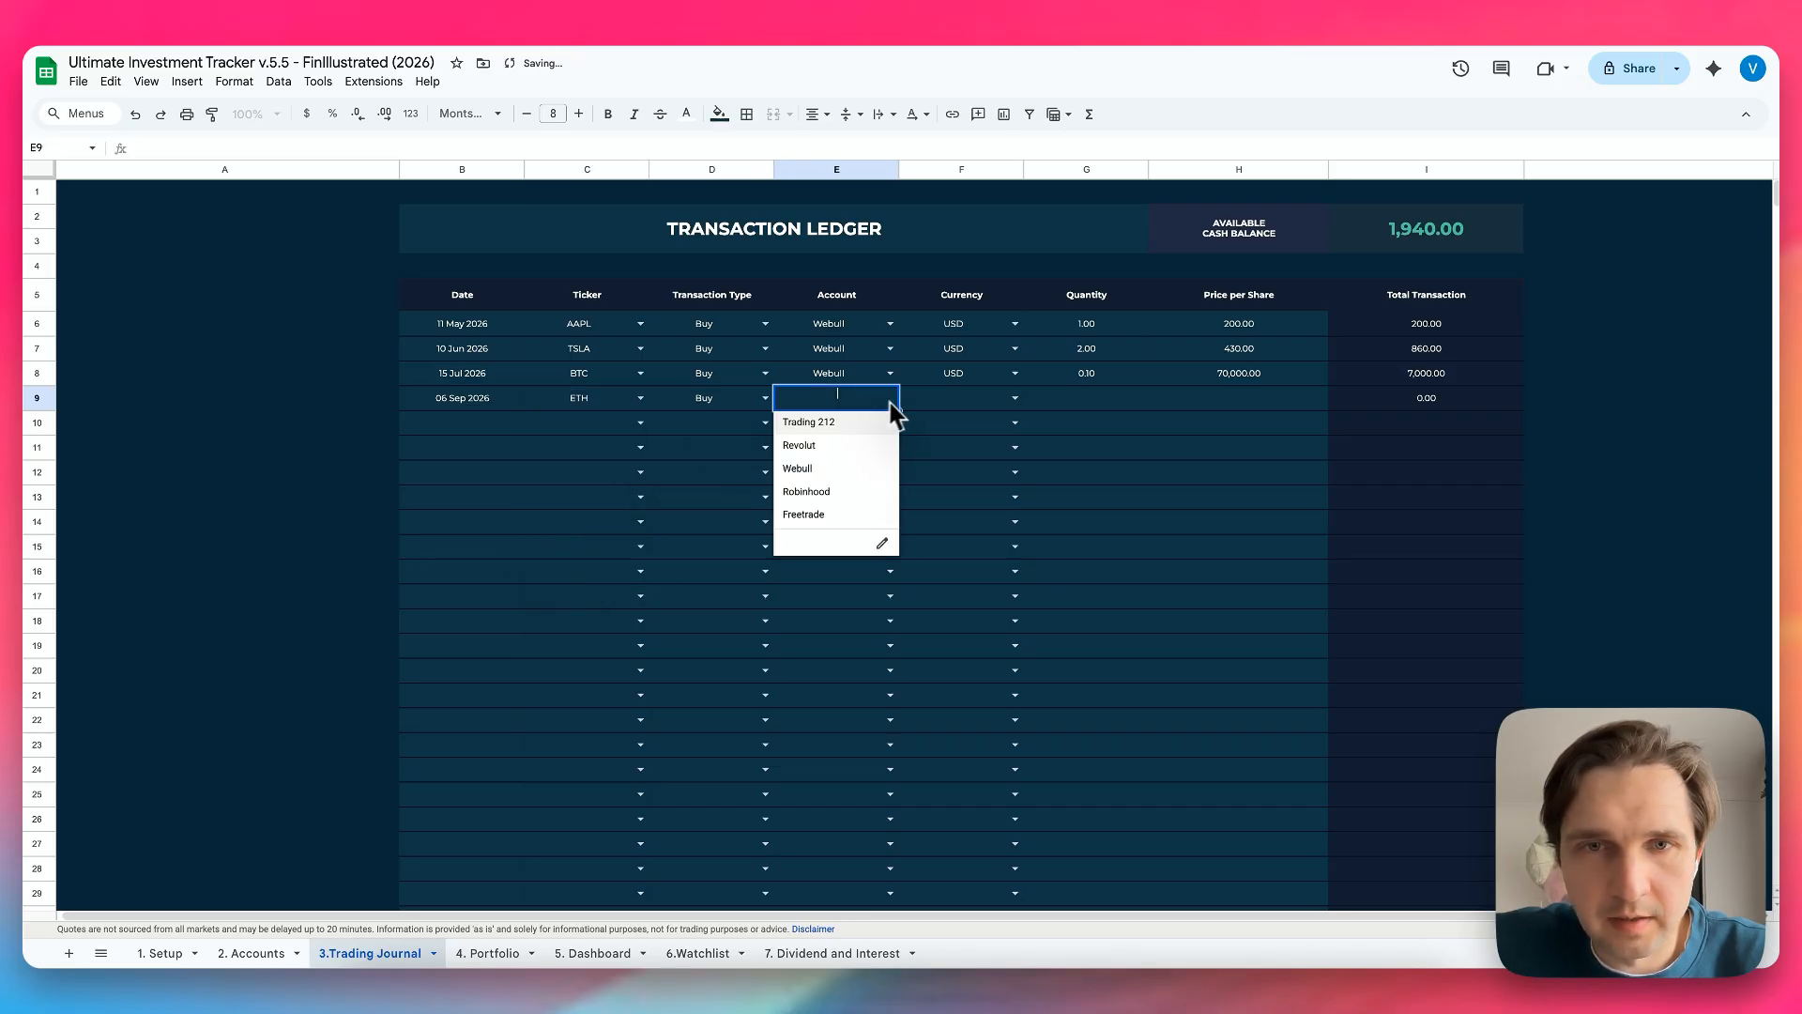
click(840, 445)
click(1014, 398)
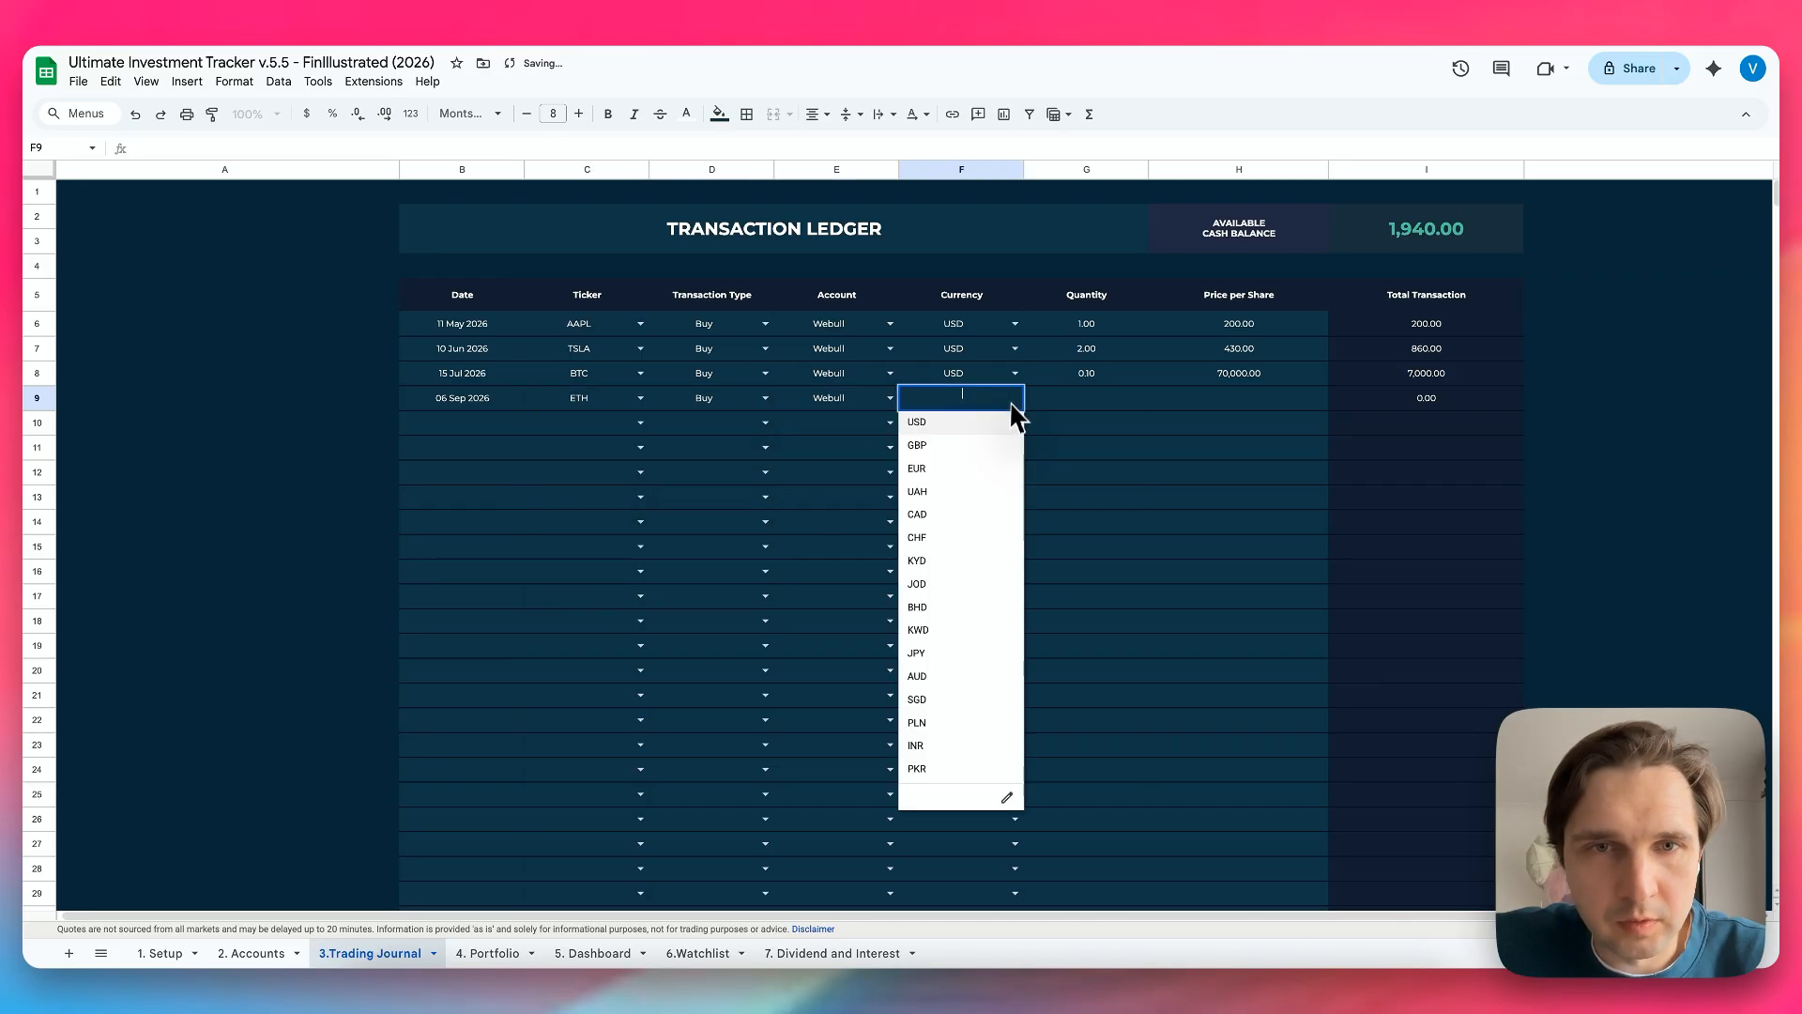
click(948, 421)
Enter a quantity of 1 and a price per share of 1,800 for the ETH entry
click(1070, 404)
text(1)
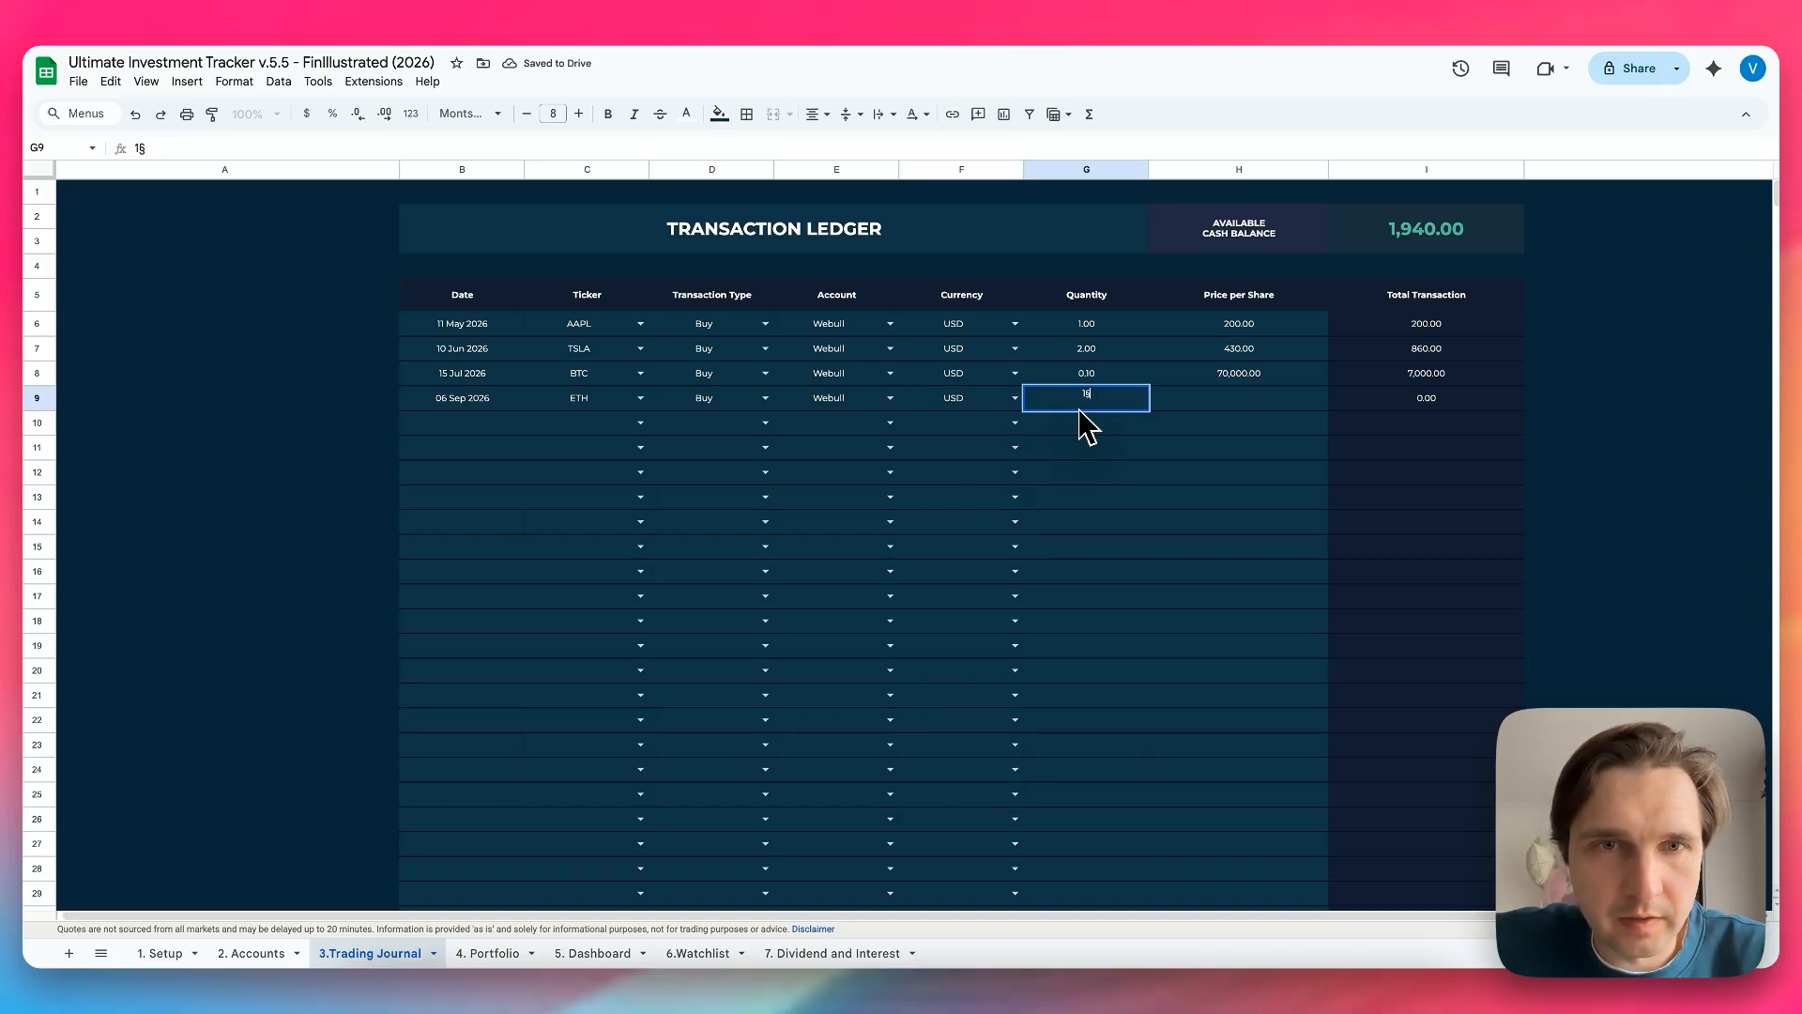
key(Tab)
text(18)
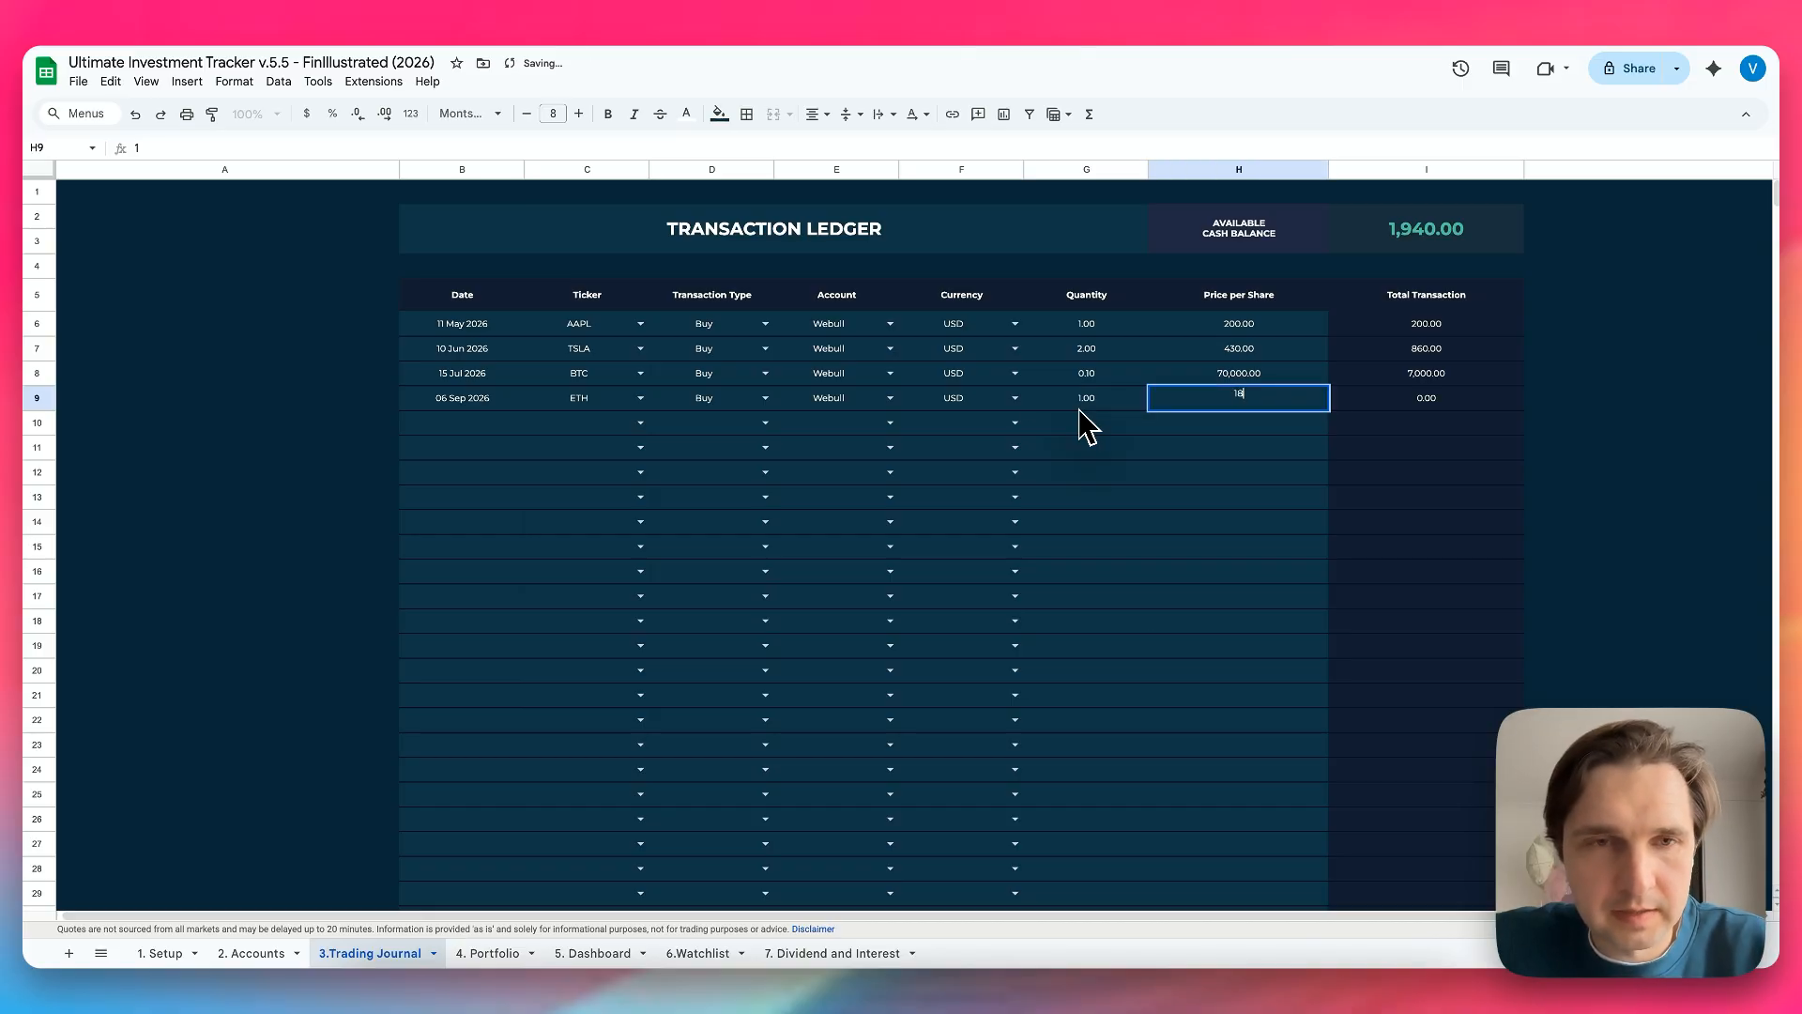
key(Return)
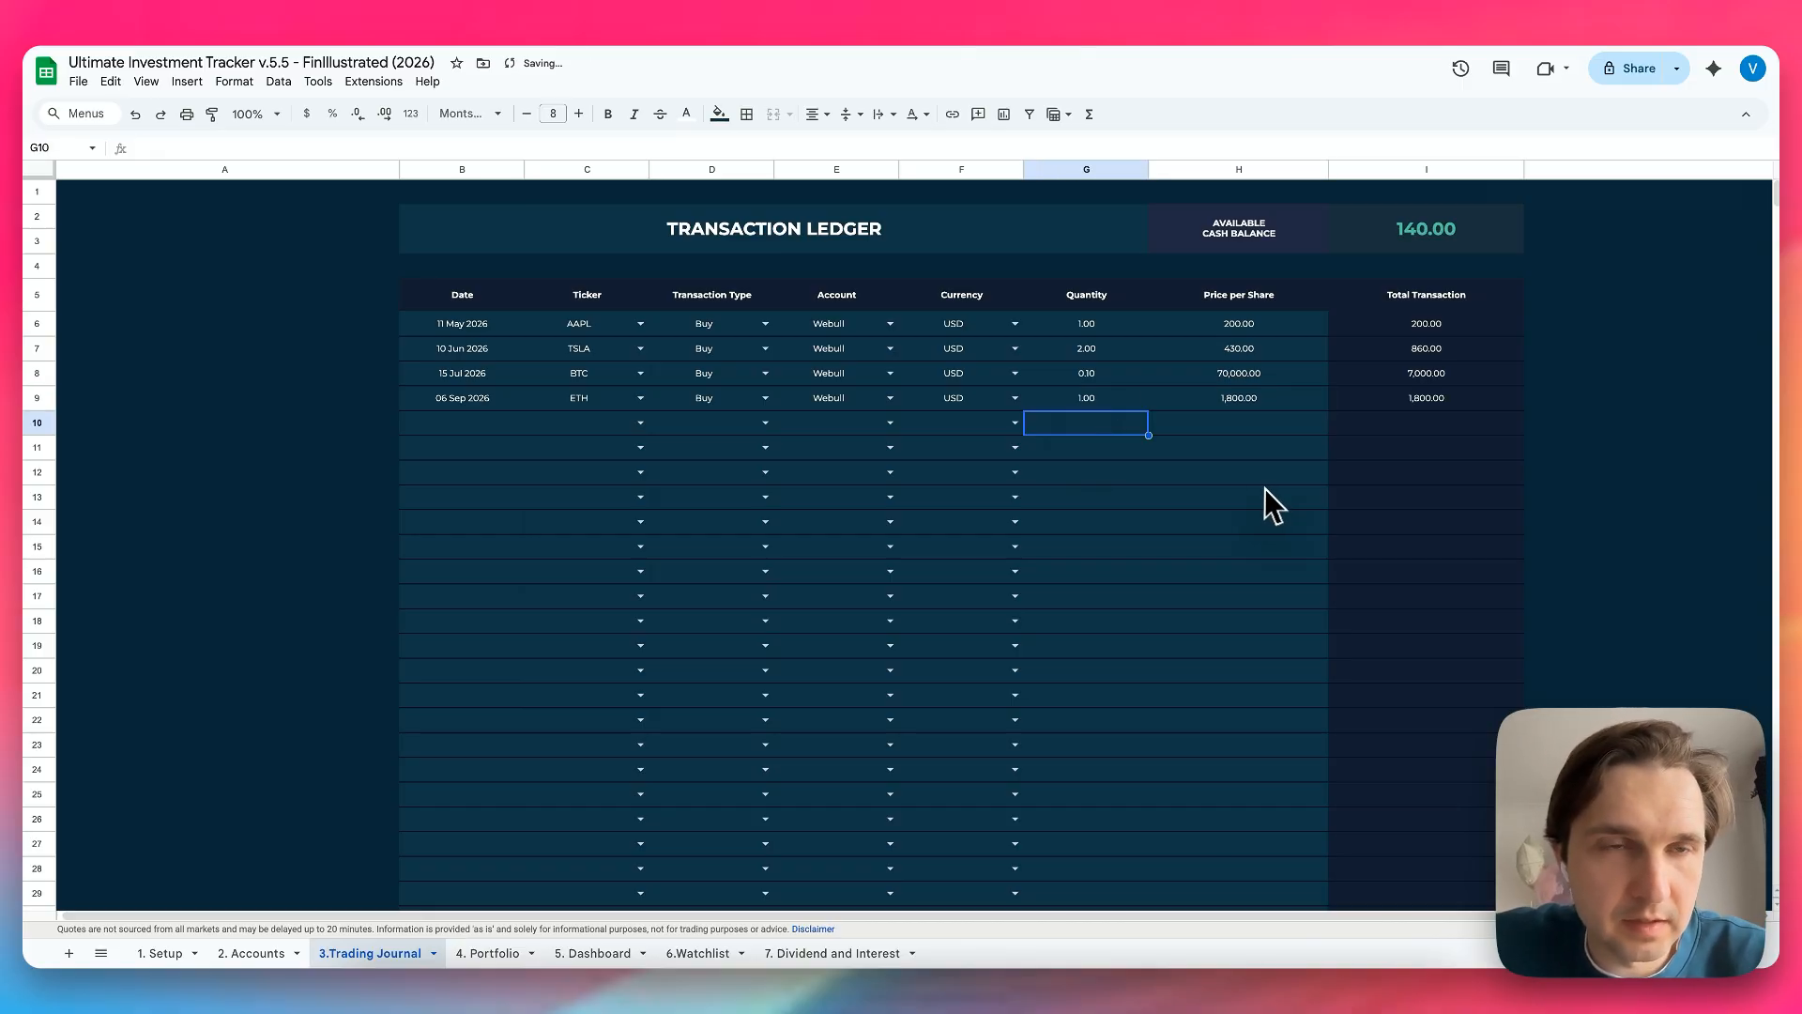
Review the ledger's available cash balance and entries, and examine the Portfolio sheet's tickers, names and cumulative units
click(1414, 216)
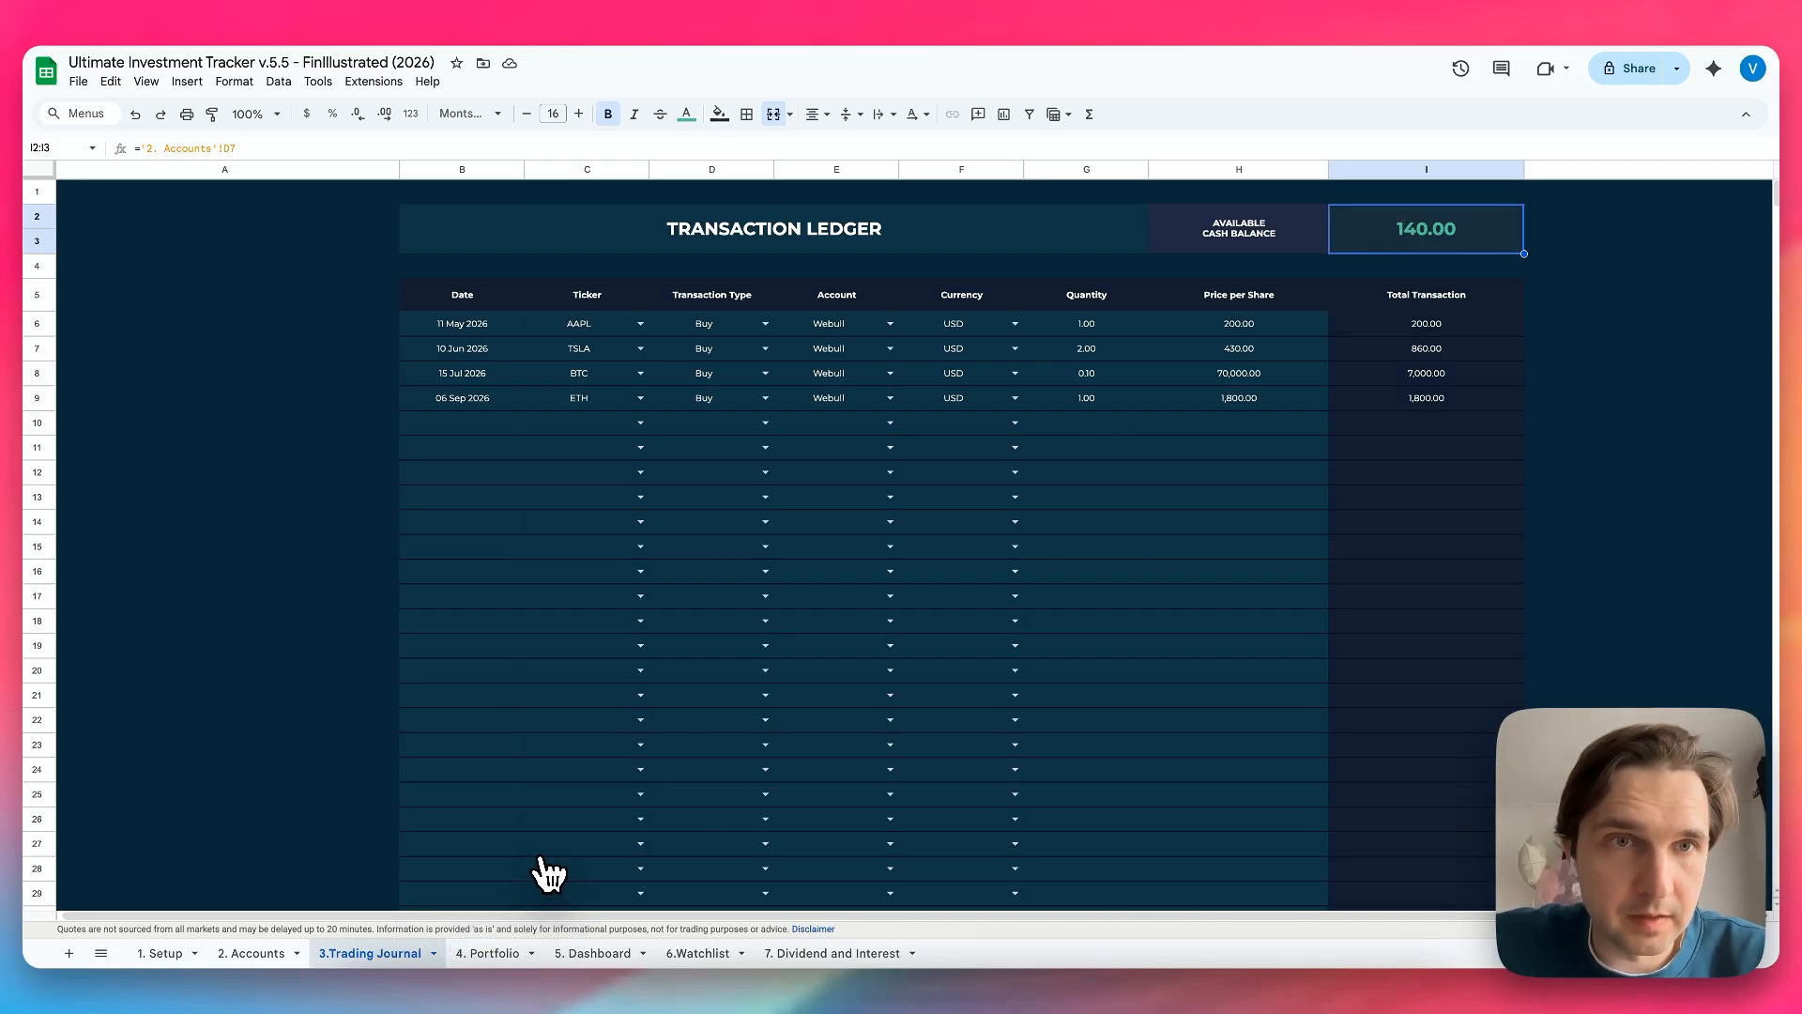
drag(442, 323, 1227, 685)
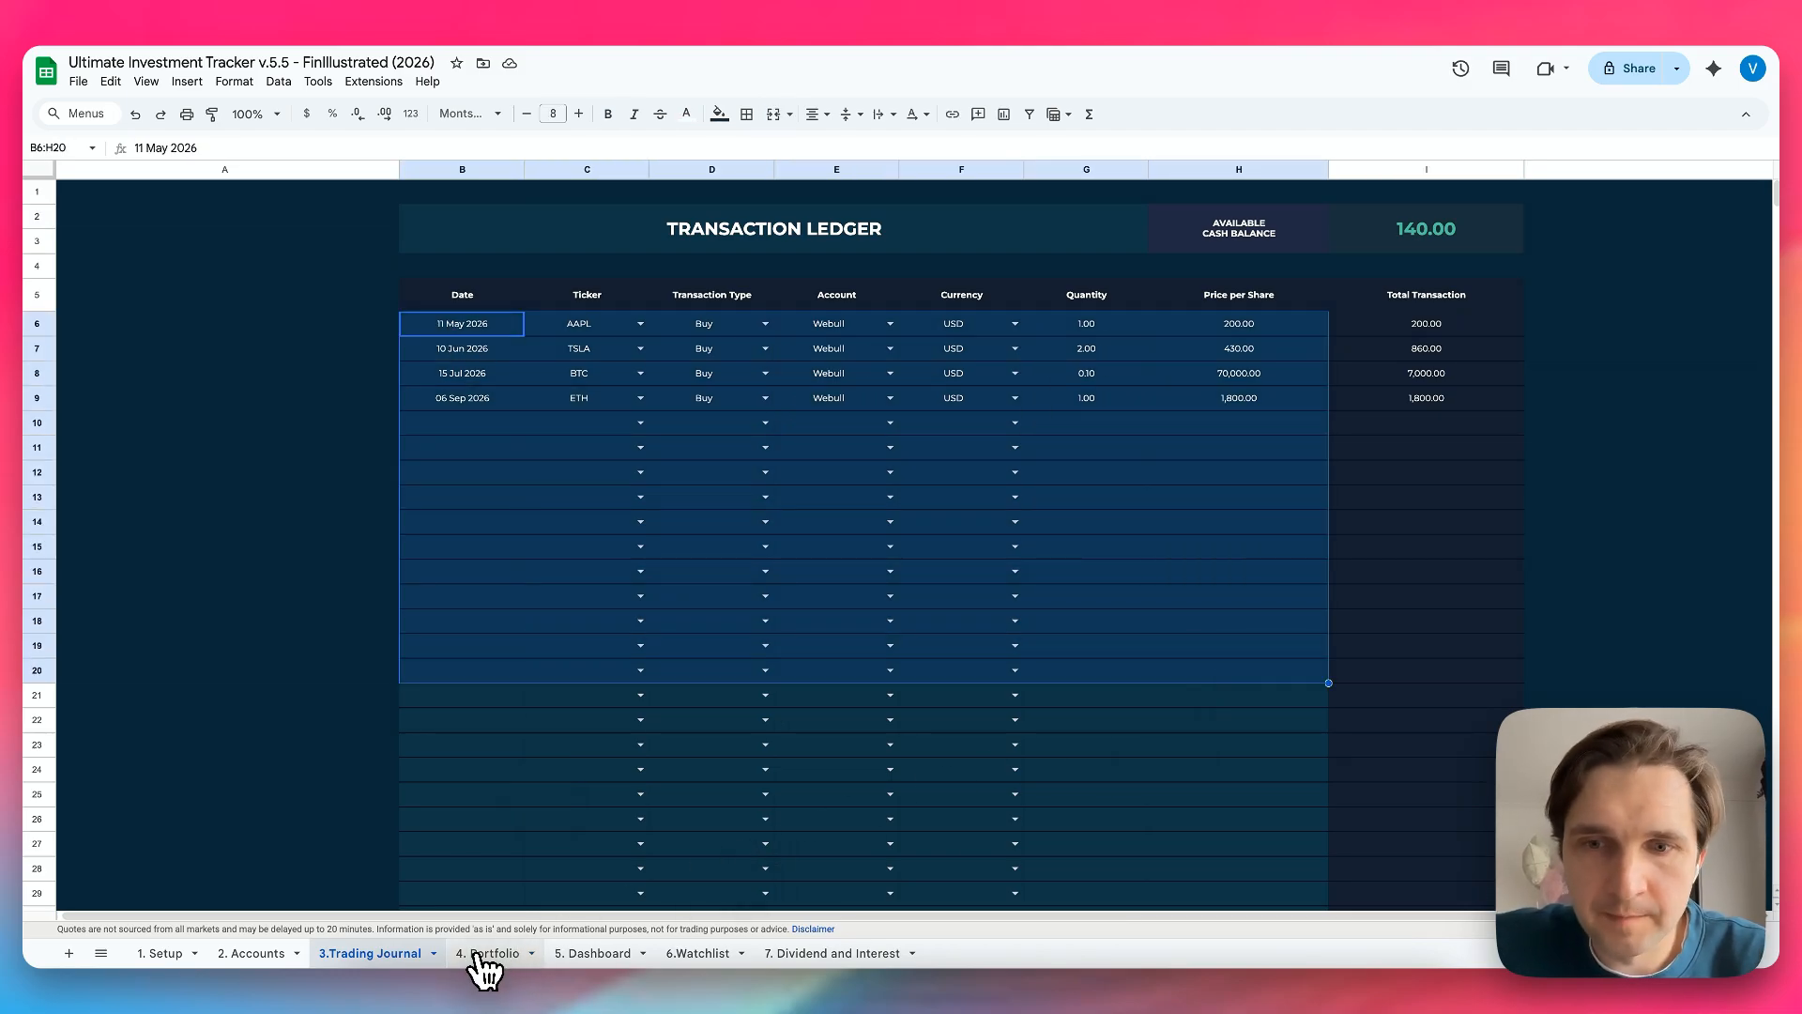
click(615, 749)
click(494, 941)
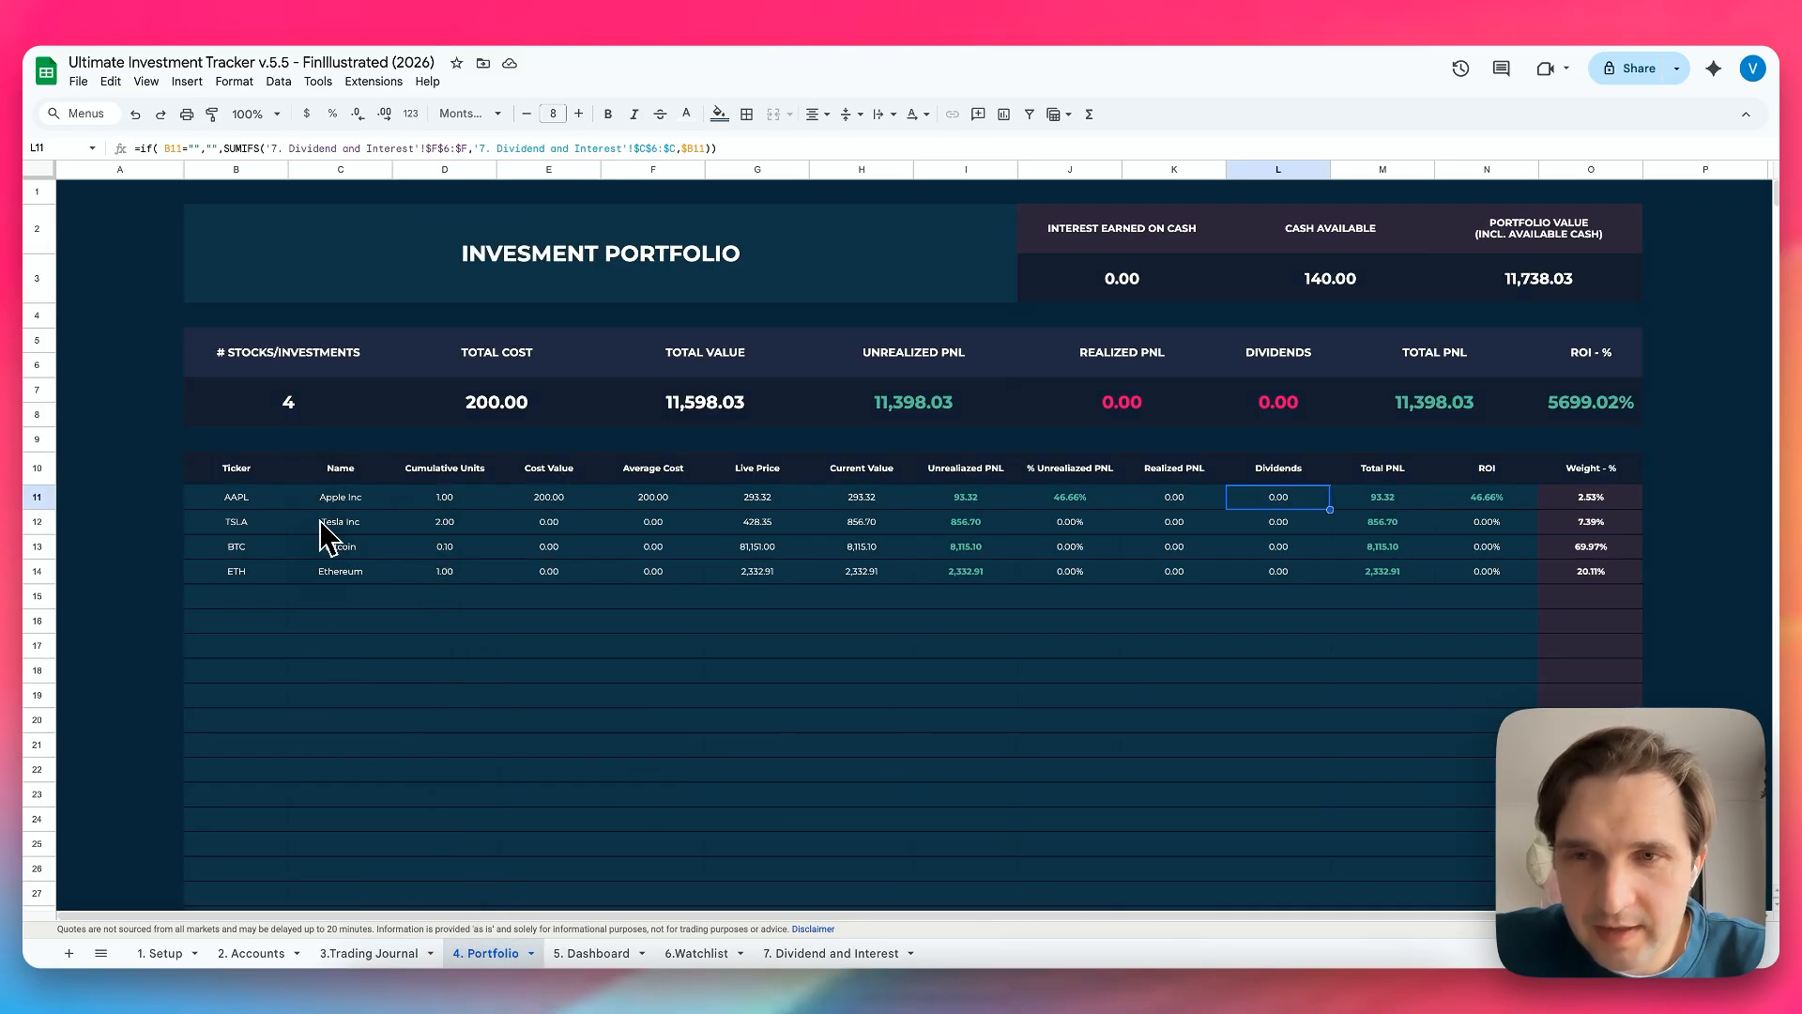
drag(237, 521, 232, 605)
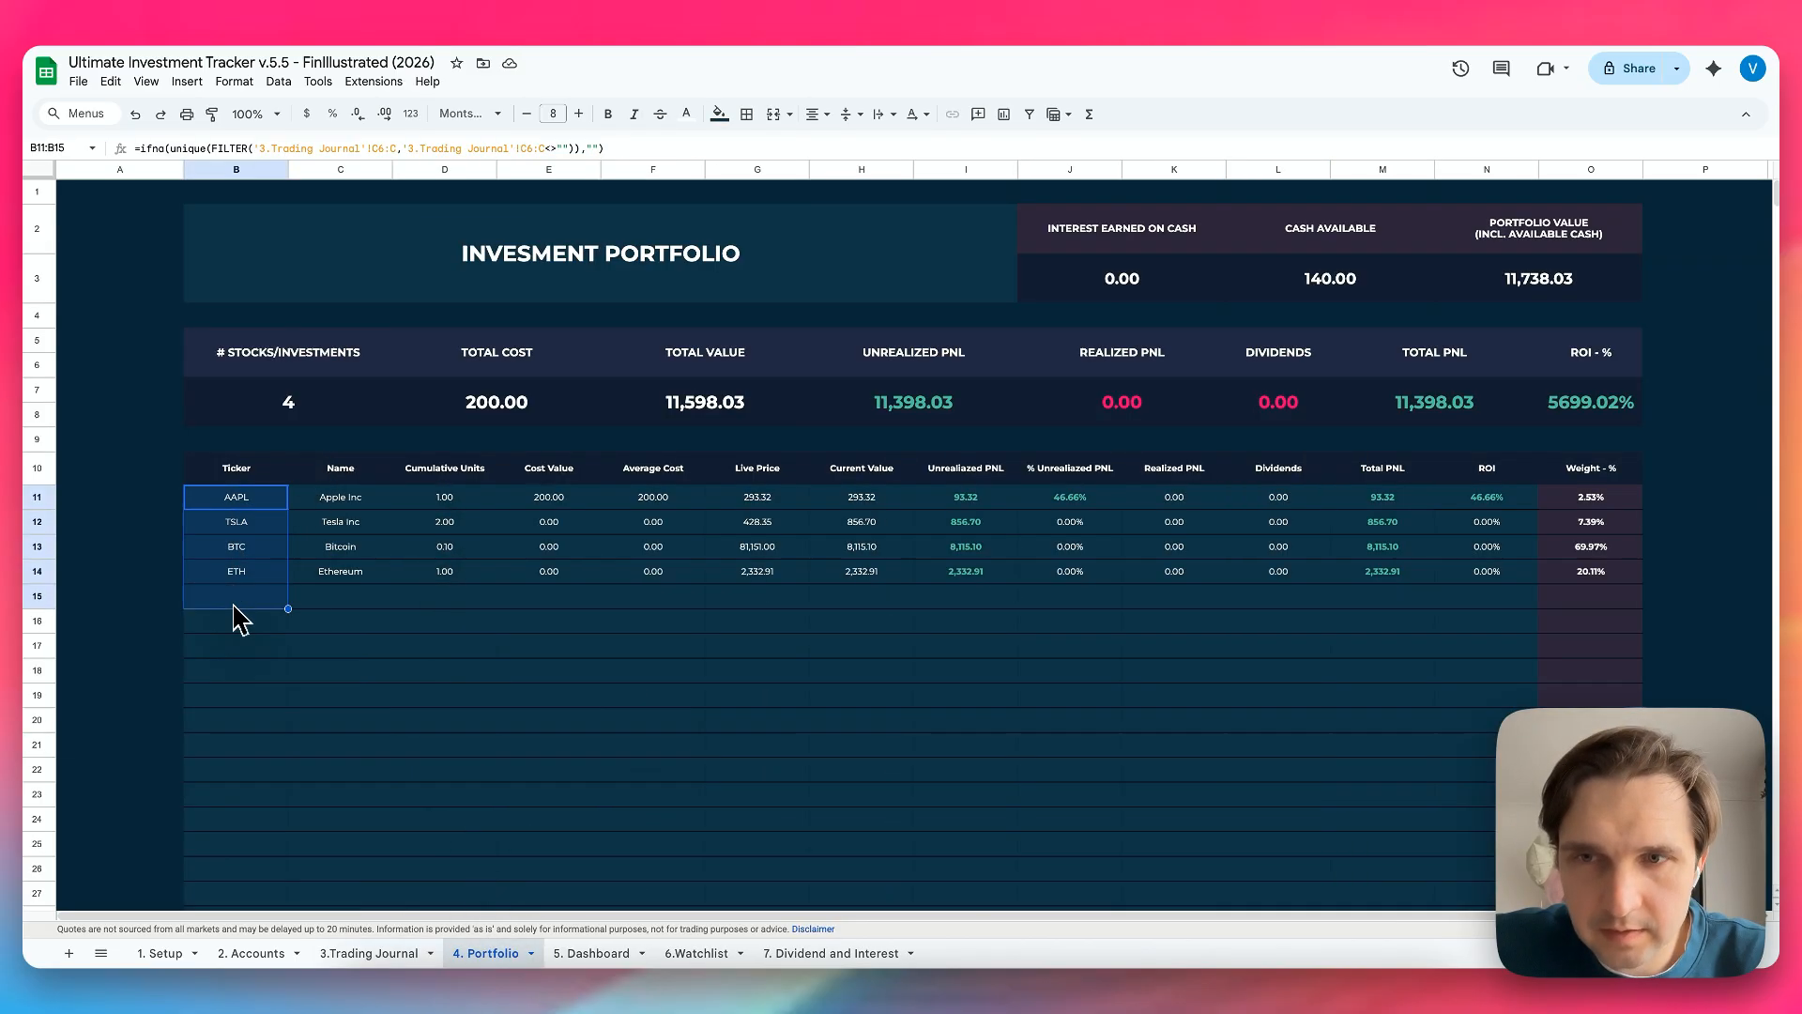
drag(330, 498, 343, 624)
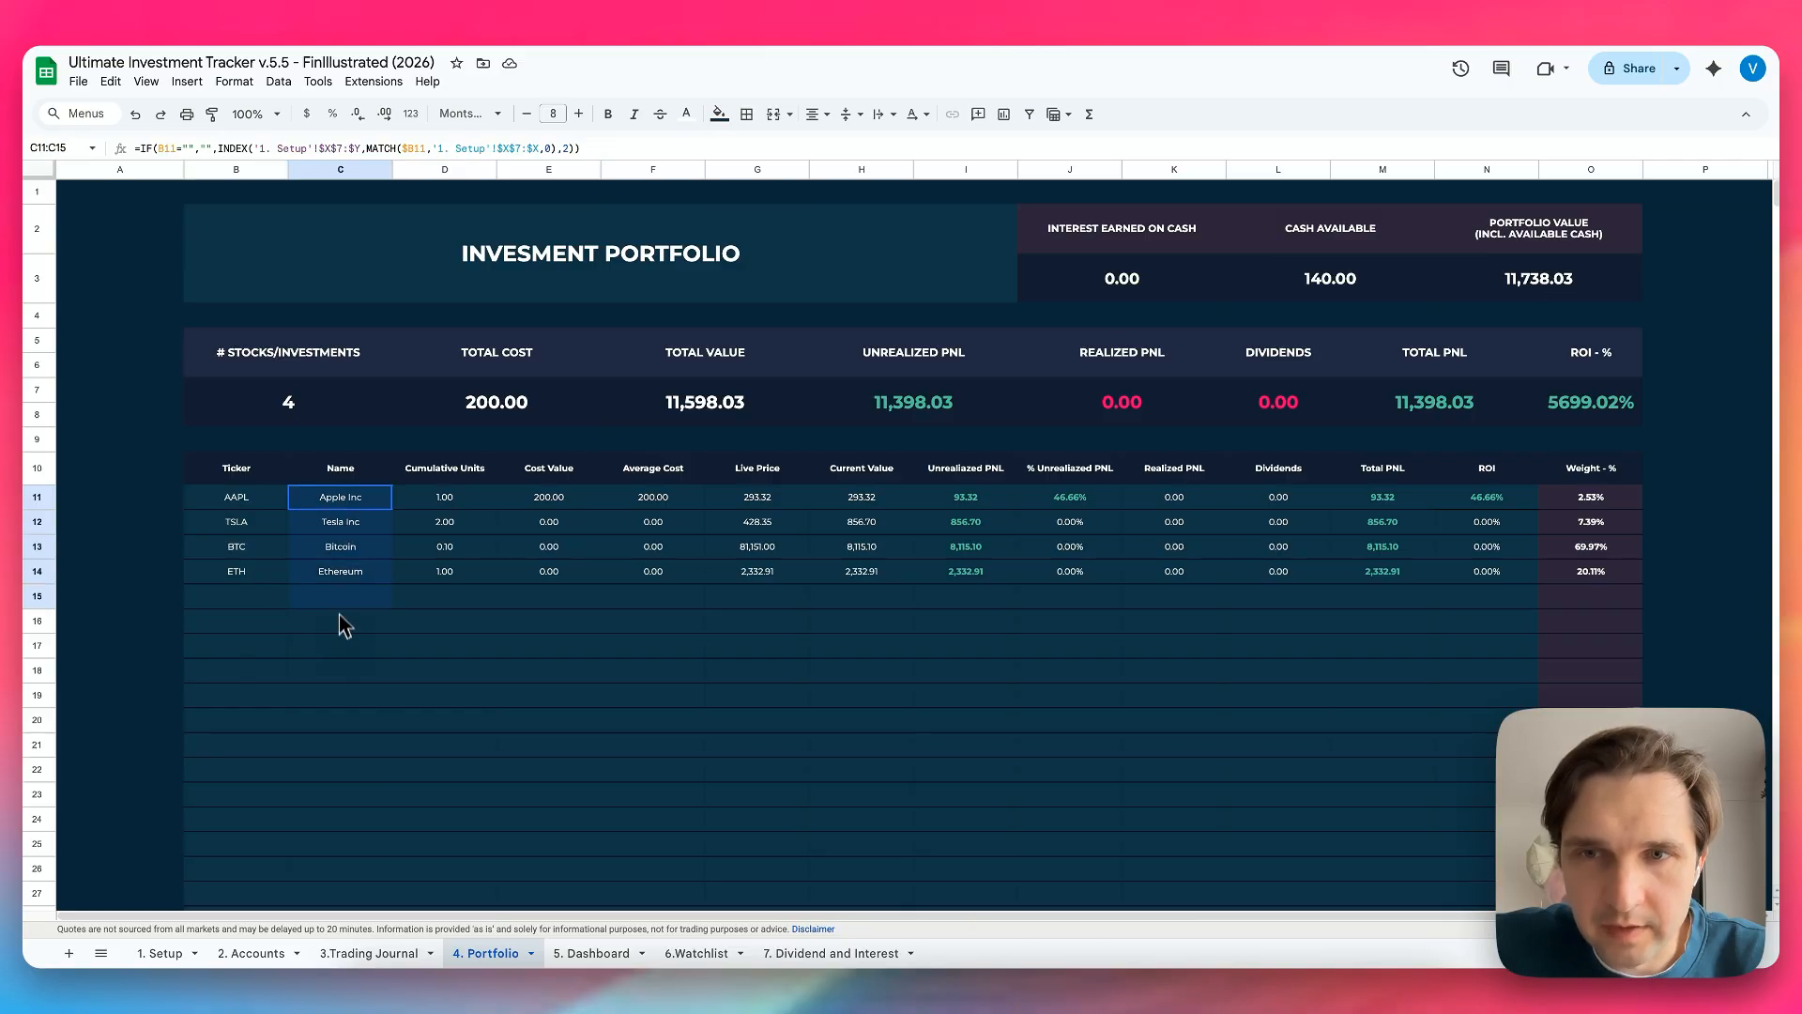
click(453, 505)
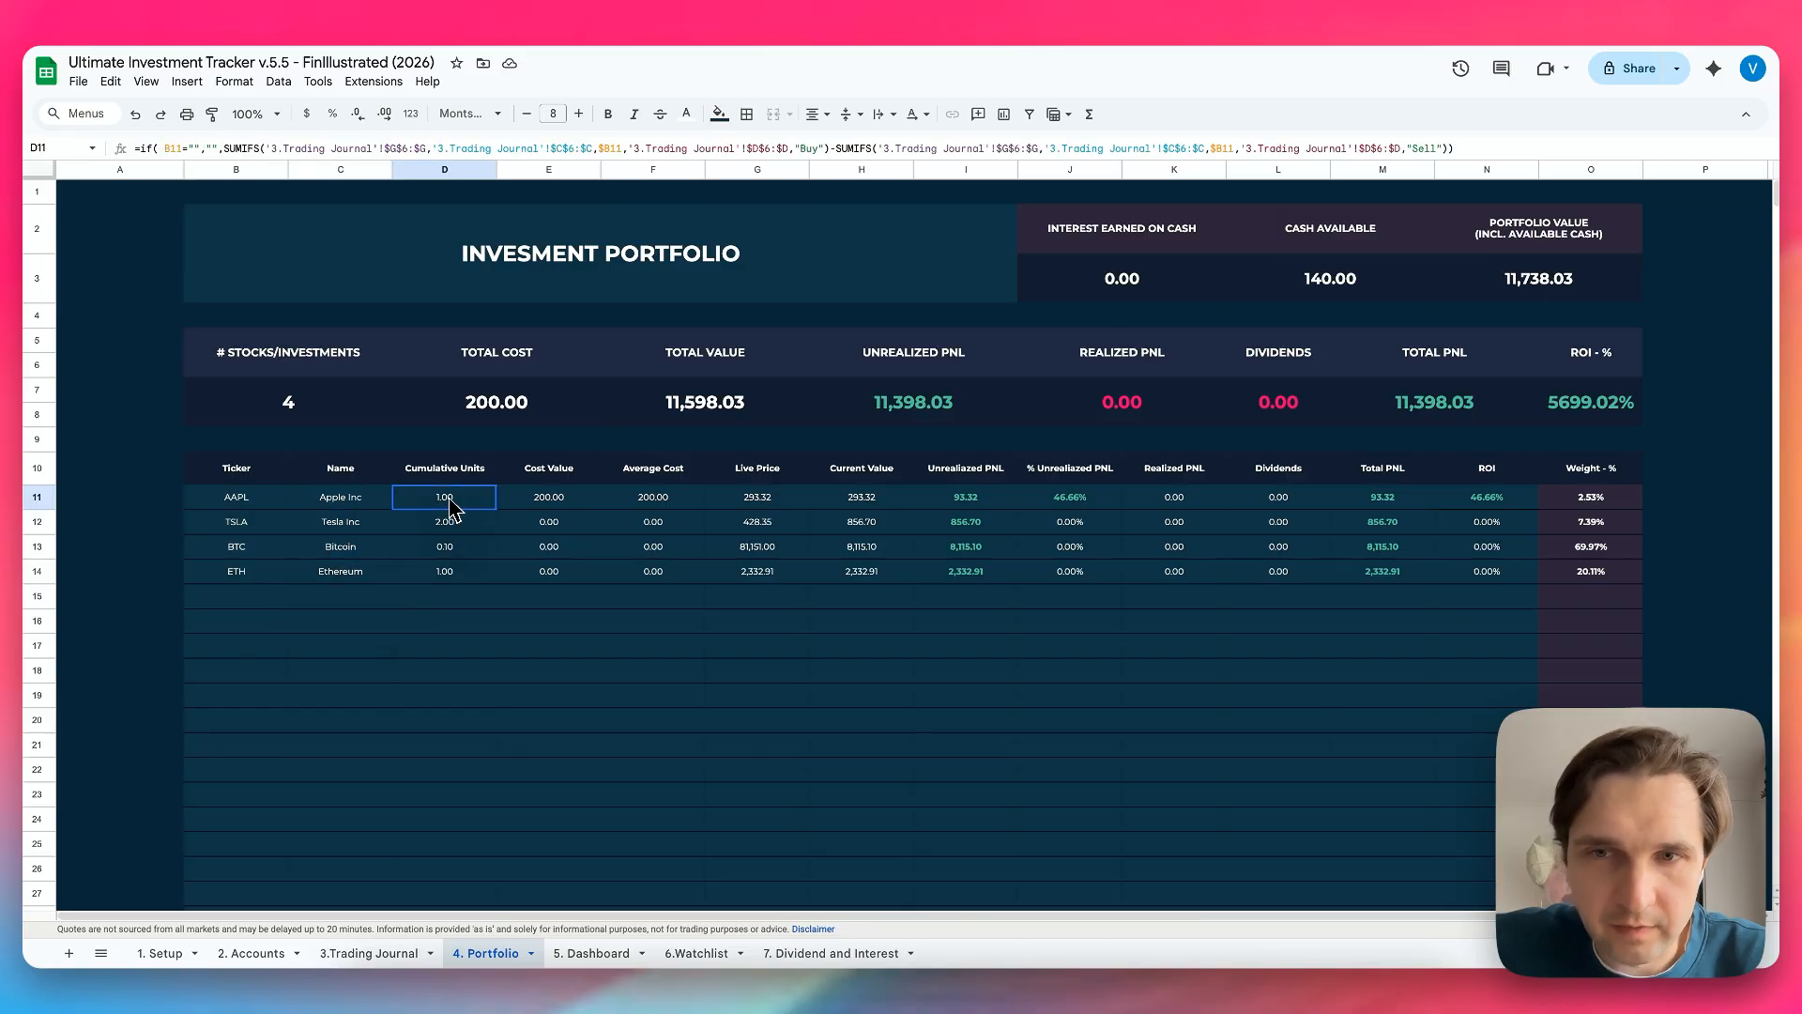
click(554, 502)
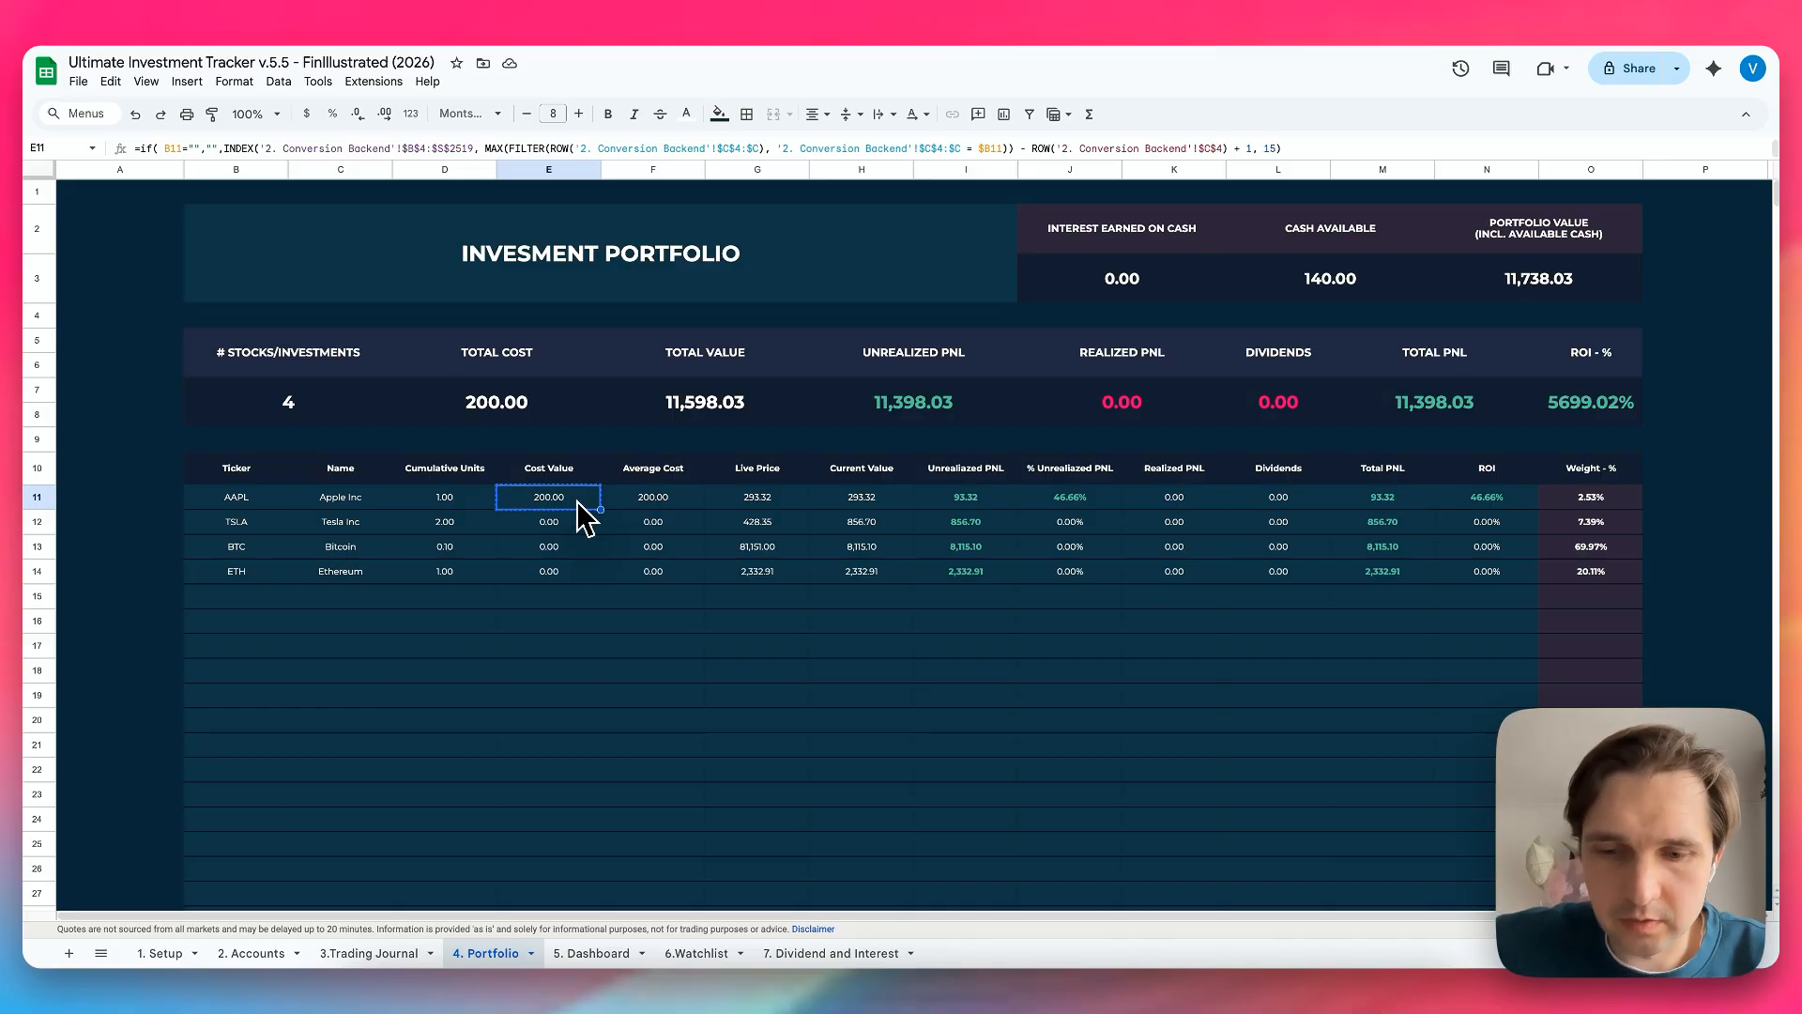
key(ctrl+shift+Down)
key(ctrl+c)
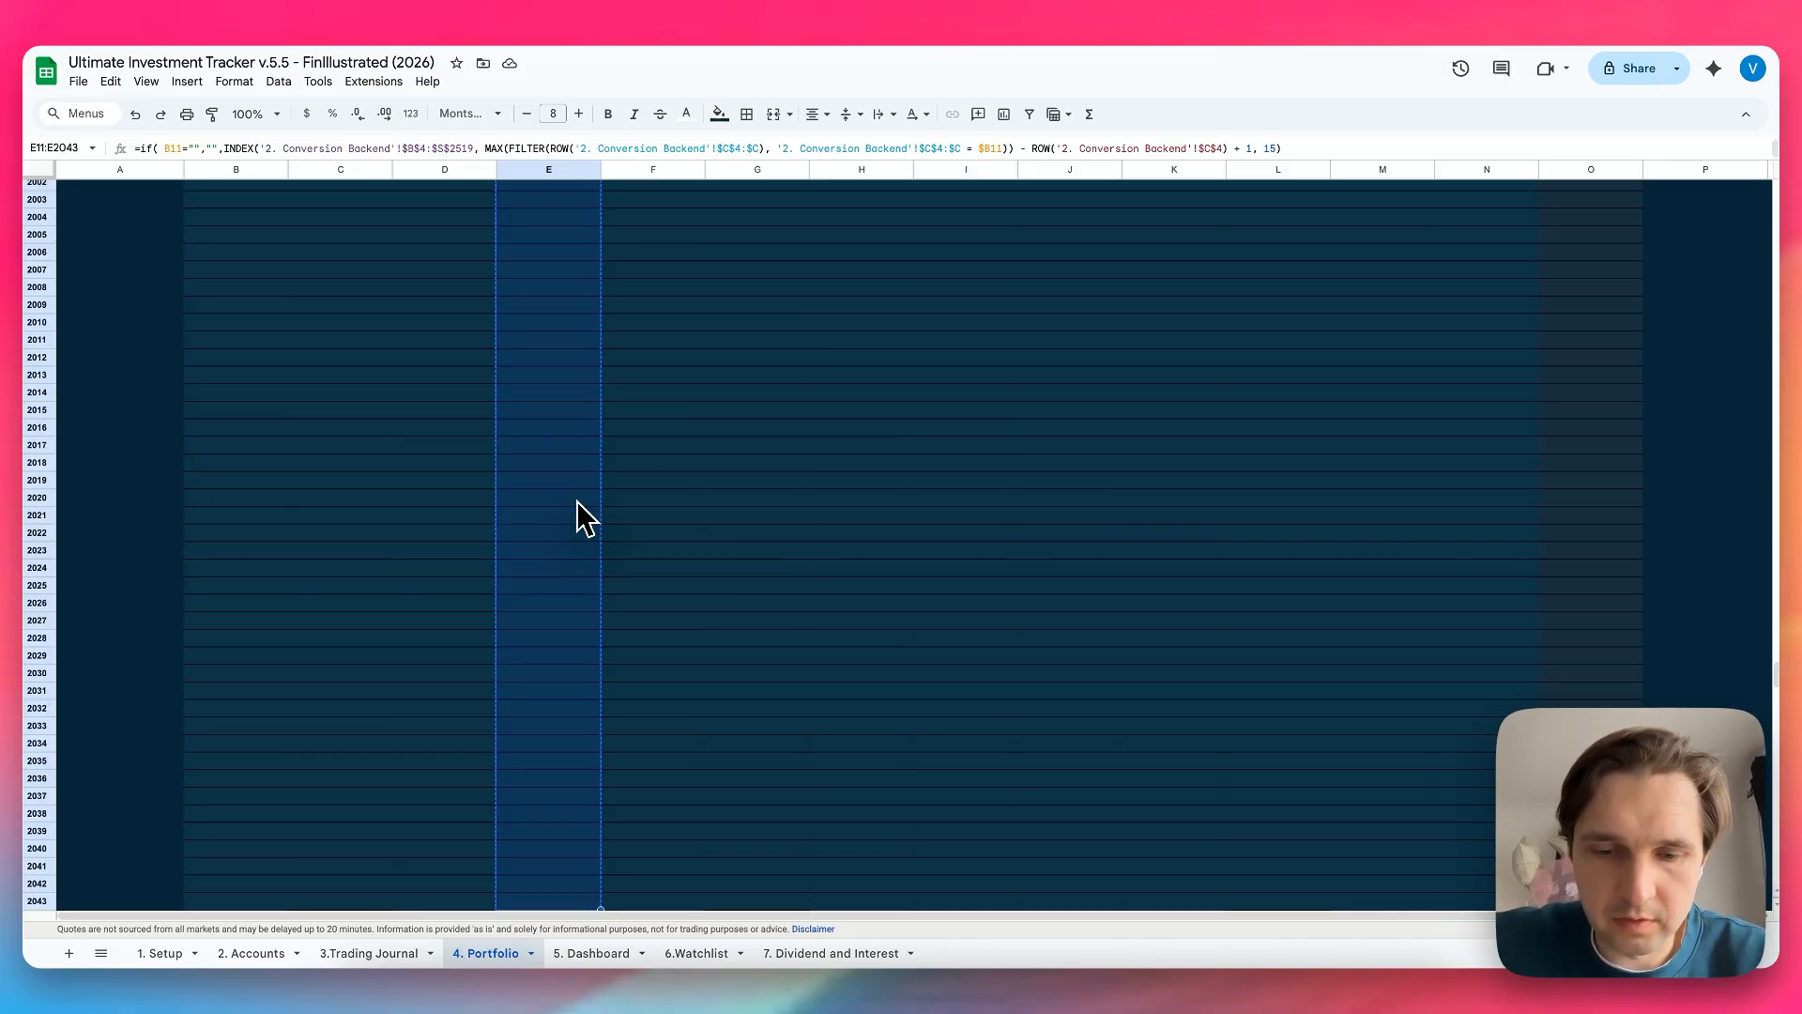
key(Escape)
scroll(1769, 891, up, 20)
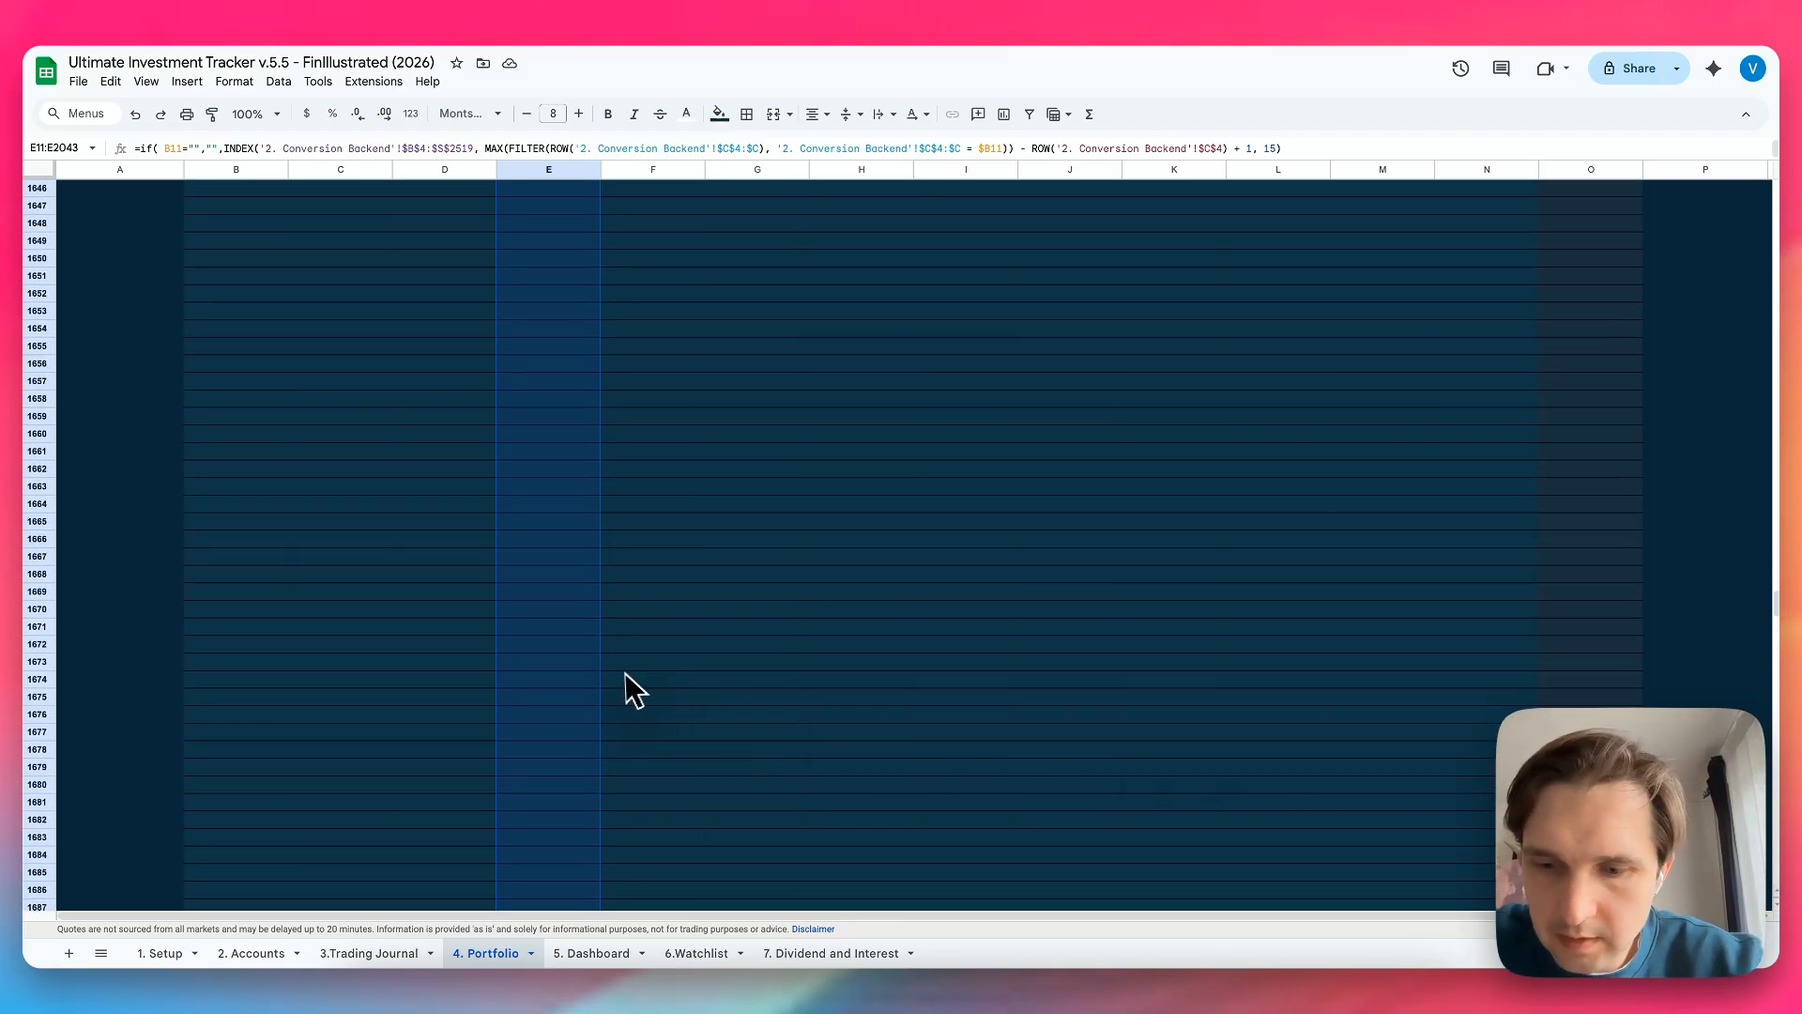
click(570, 664)
key(ctrl+Up)
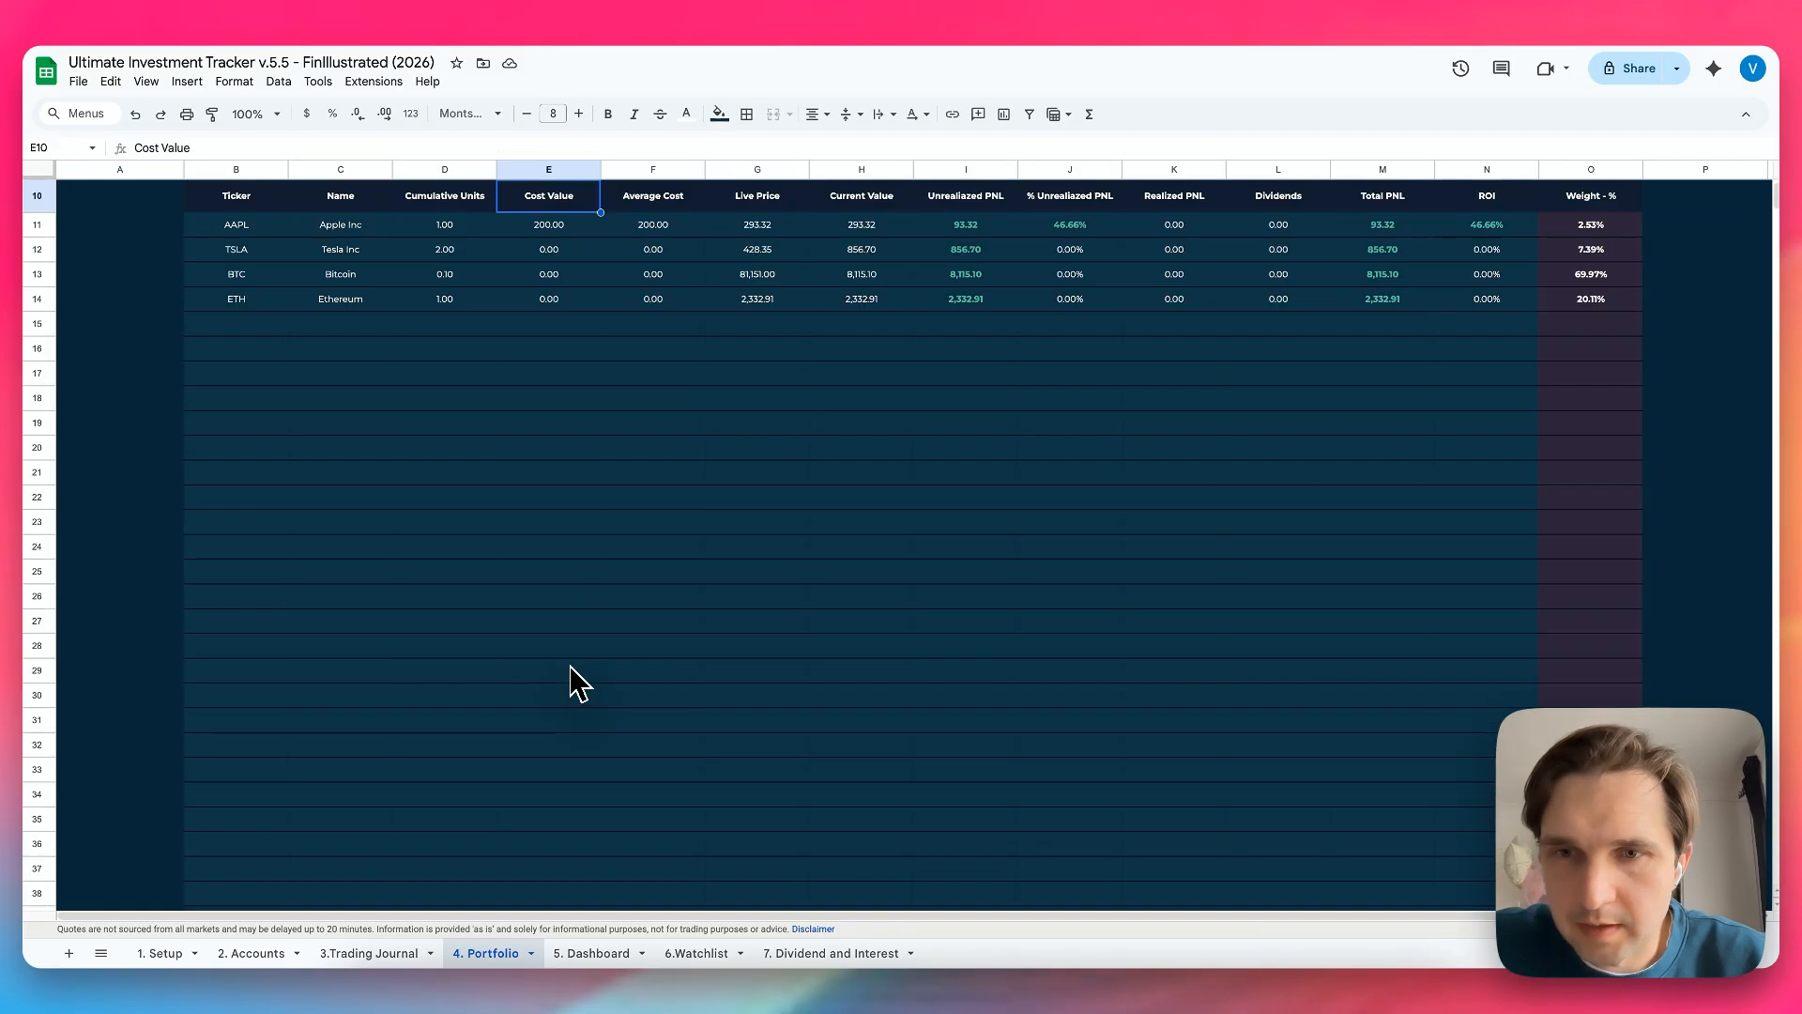
Copy the AAPL row's Cost Value formula in E11 down the whole Cost Value column of the portfolio table
click(557, 398)
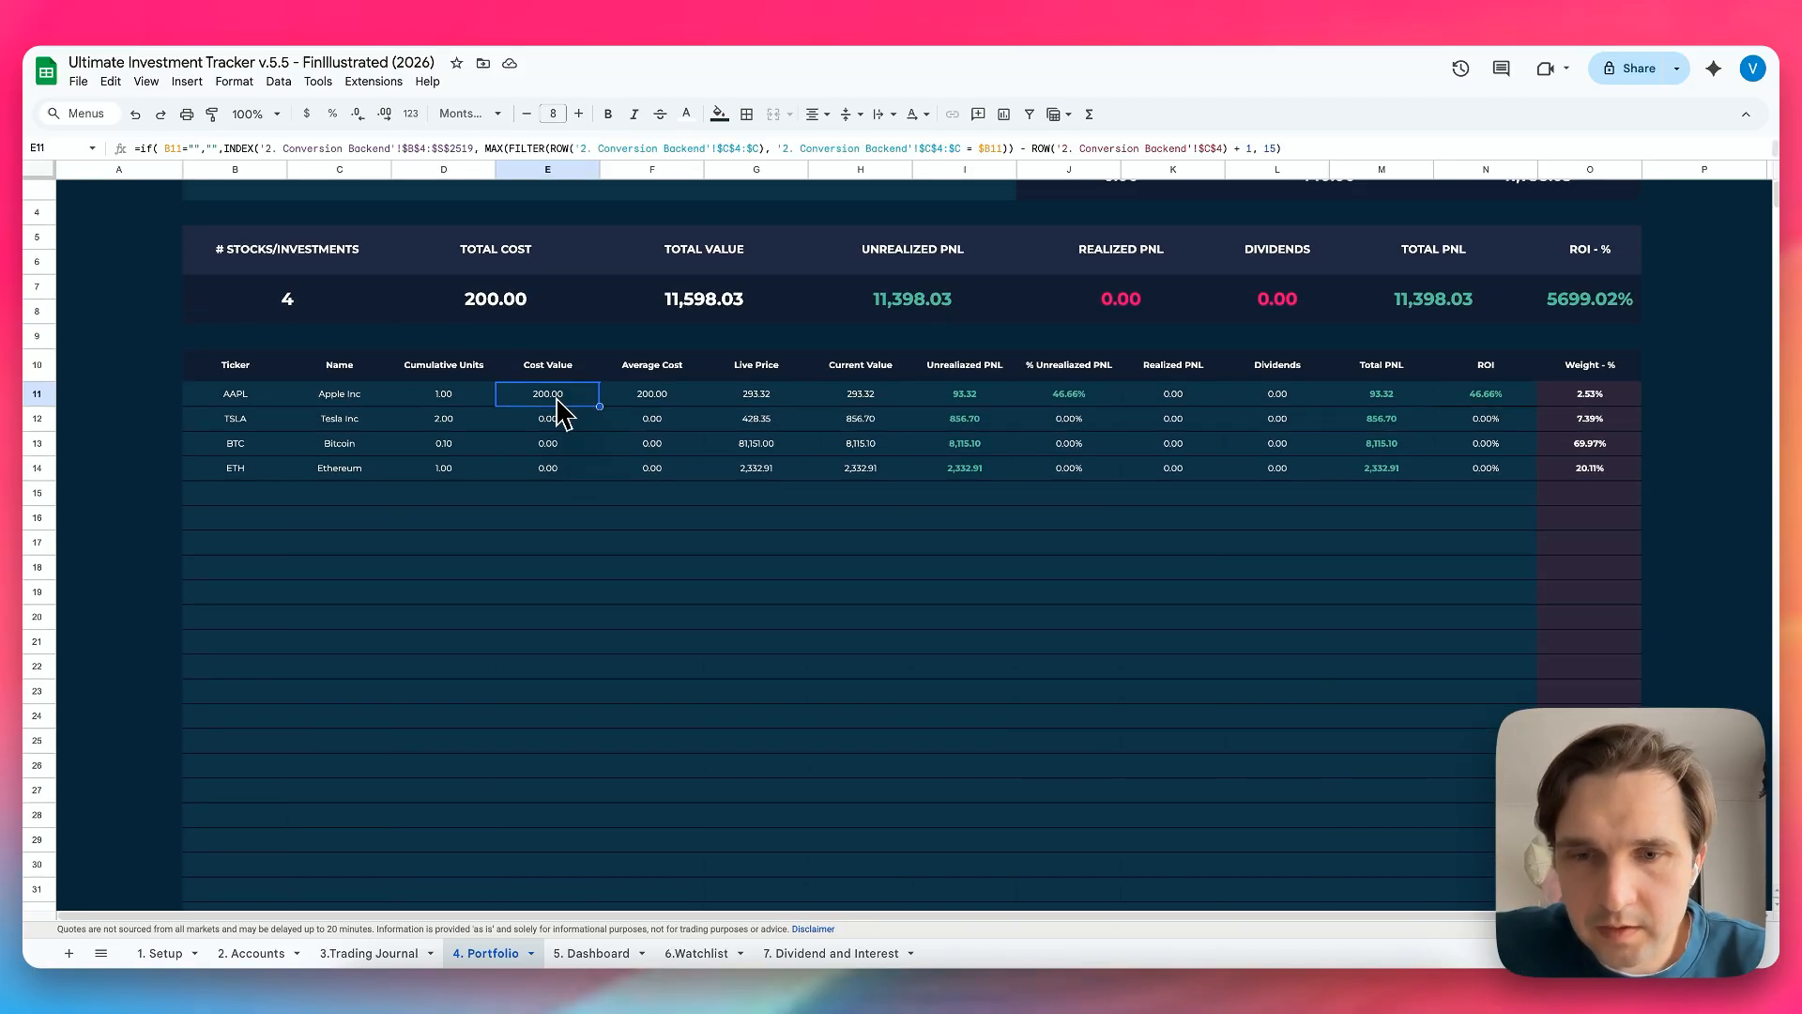
key(ctrl+c)
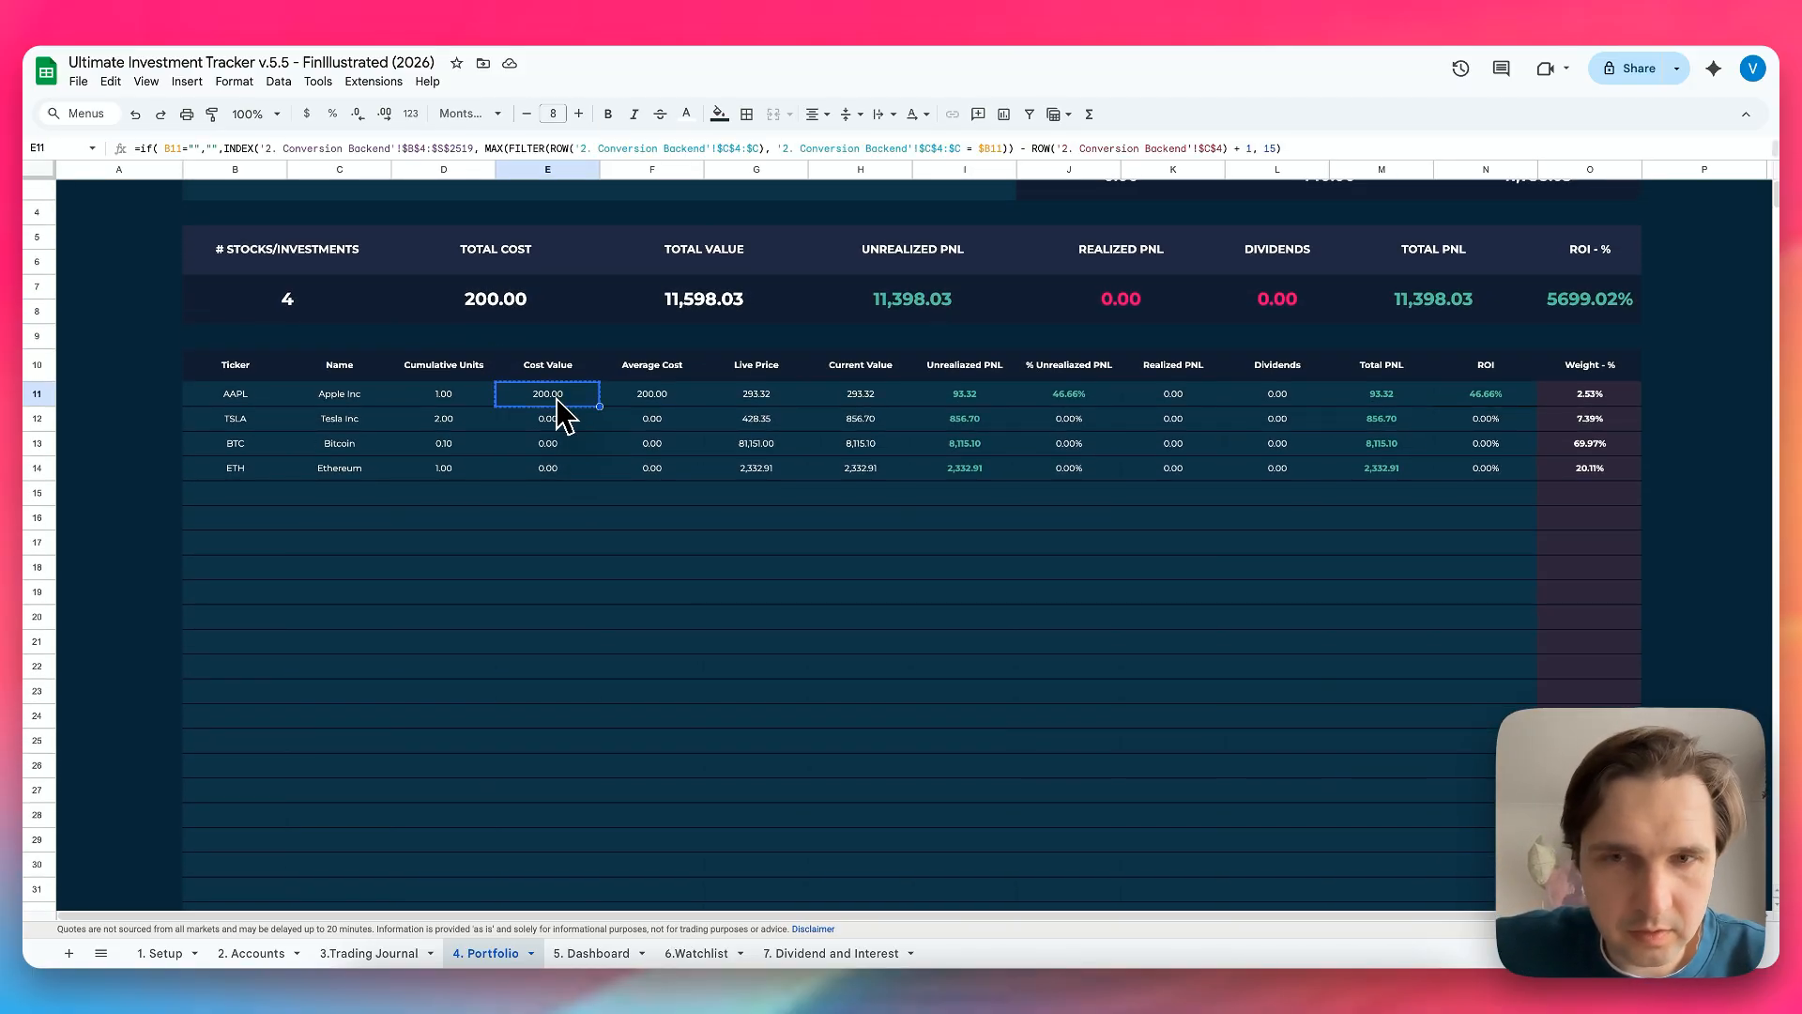
key(ctrl+shift+Down)
key(ctrl+v)
key(ctrl+Up)
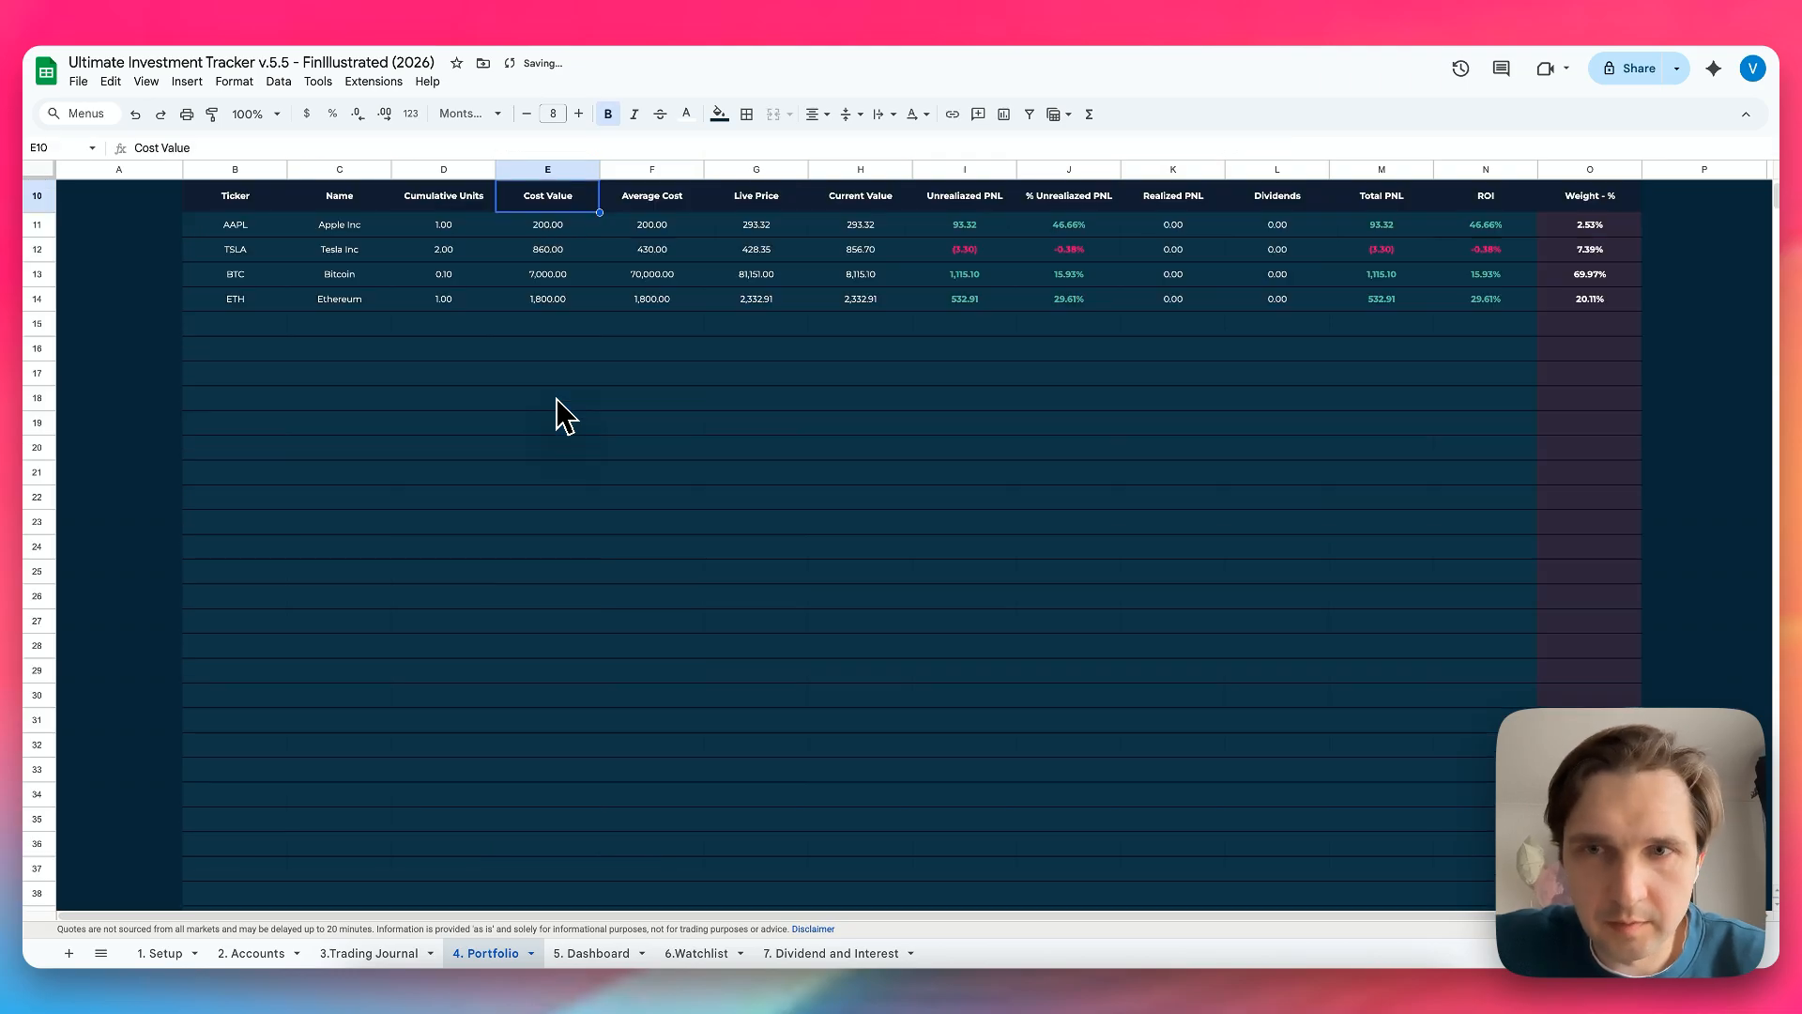
scroll(606, 402, up, 3)
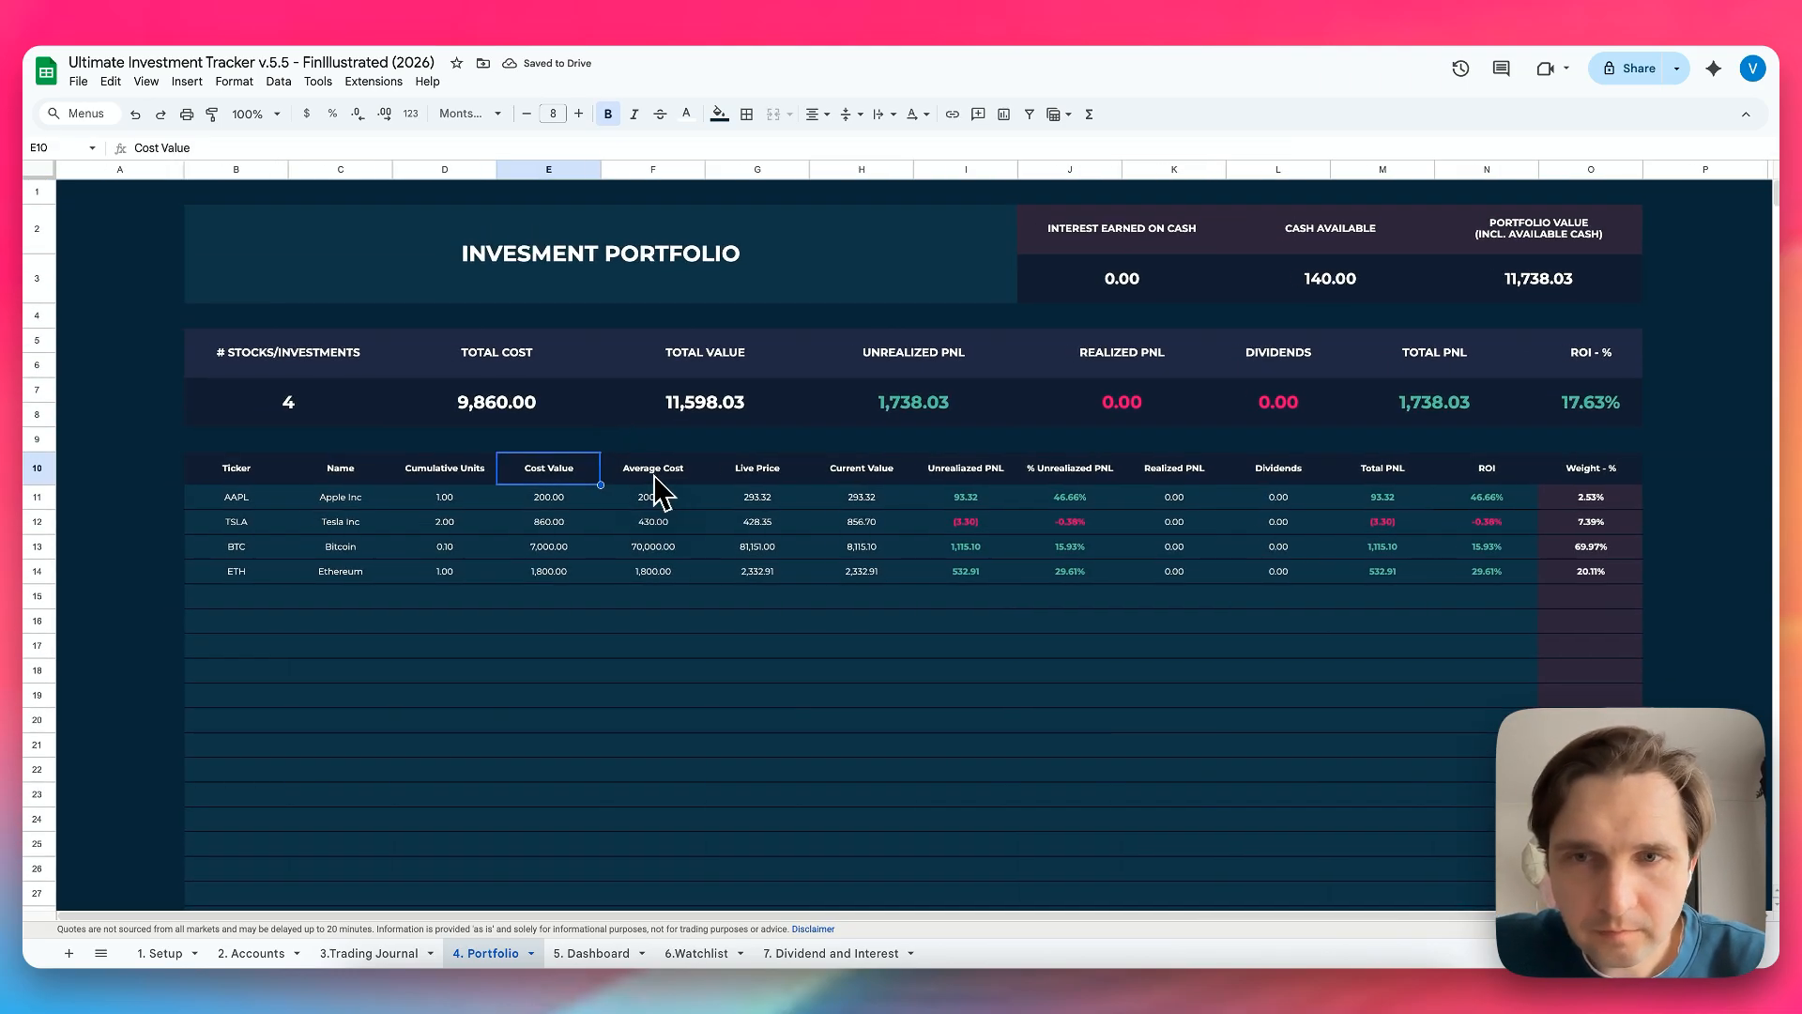
Check the Cost Value formulas of the TSLA and BTC holdings and look over the portfolio summary figures
click(551, 522)
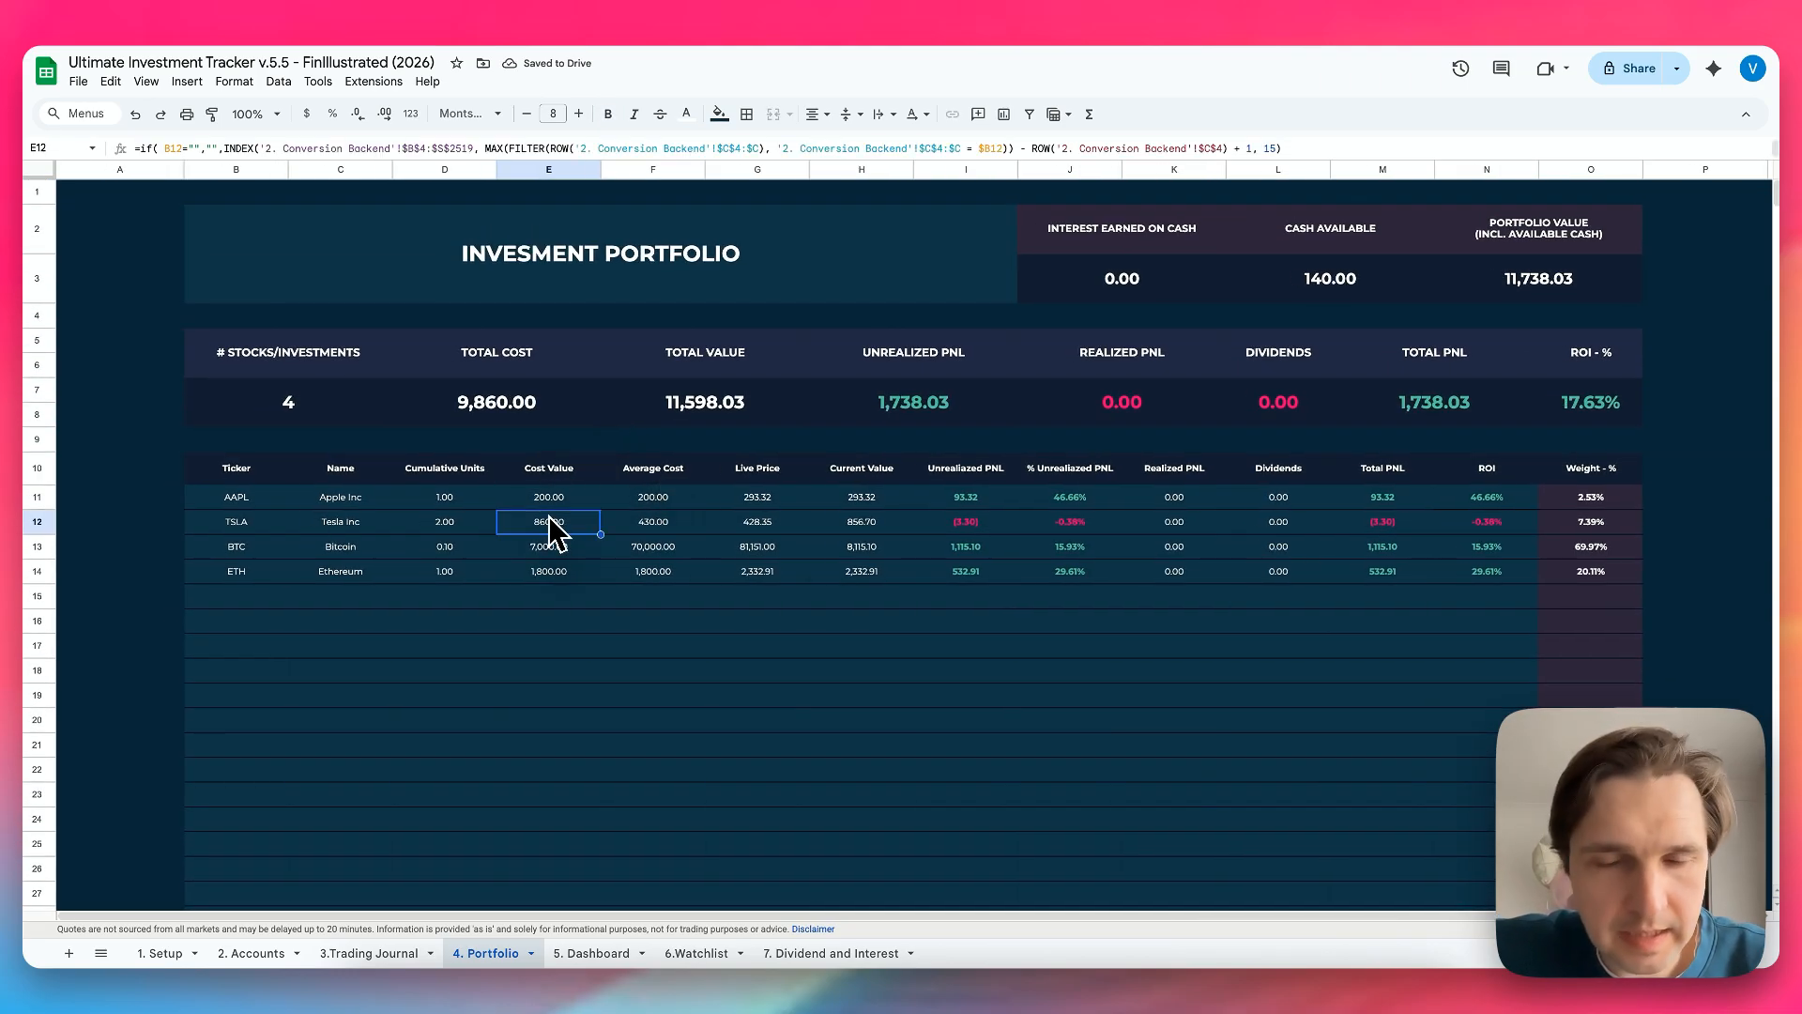
key(Down)
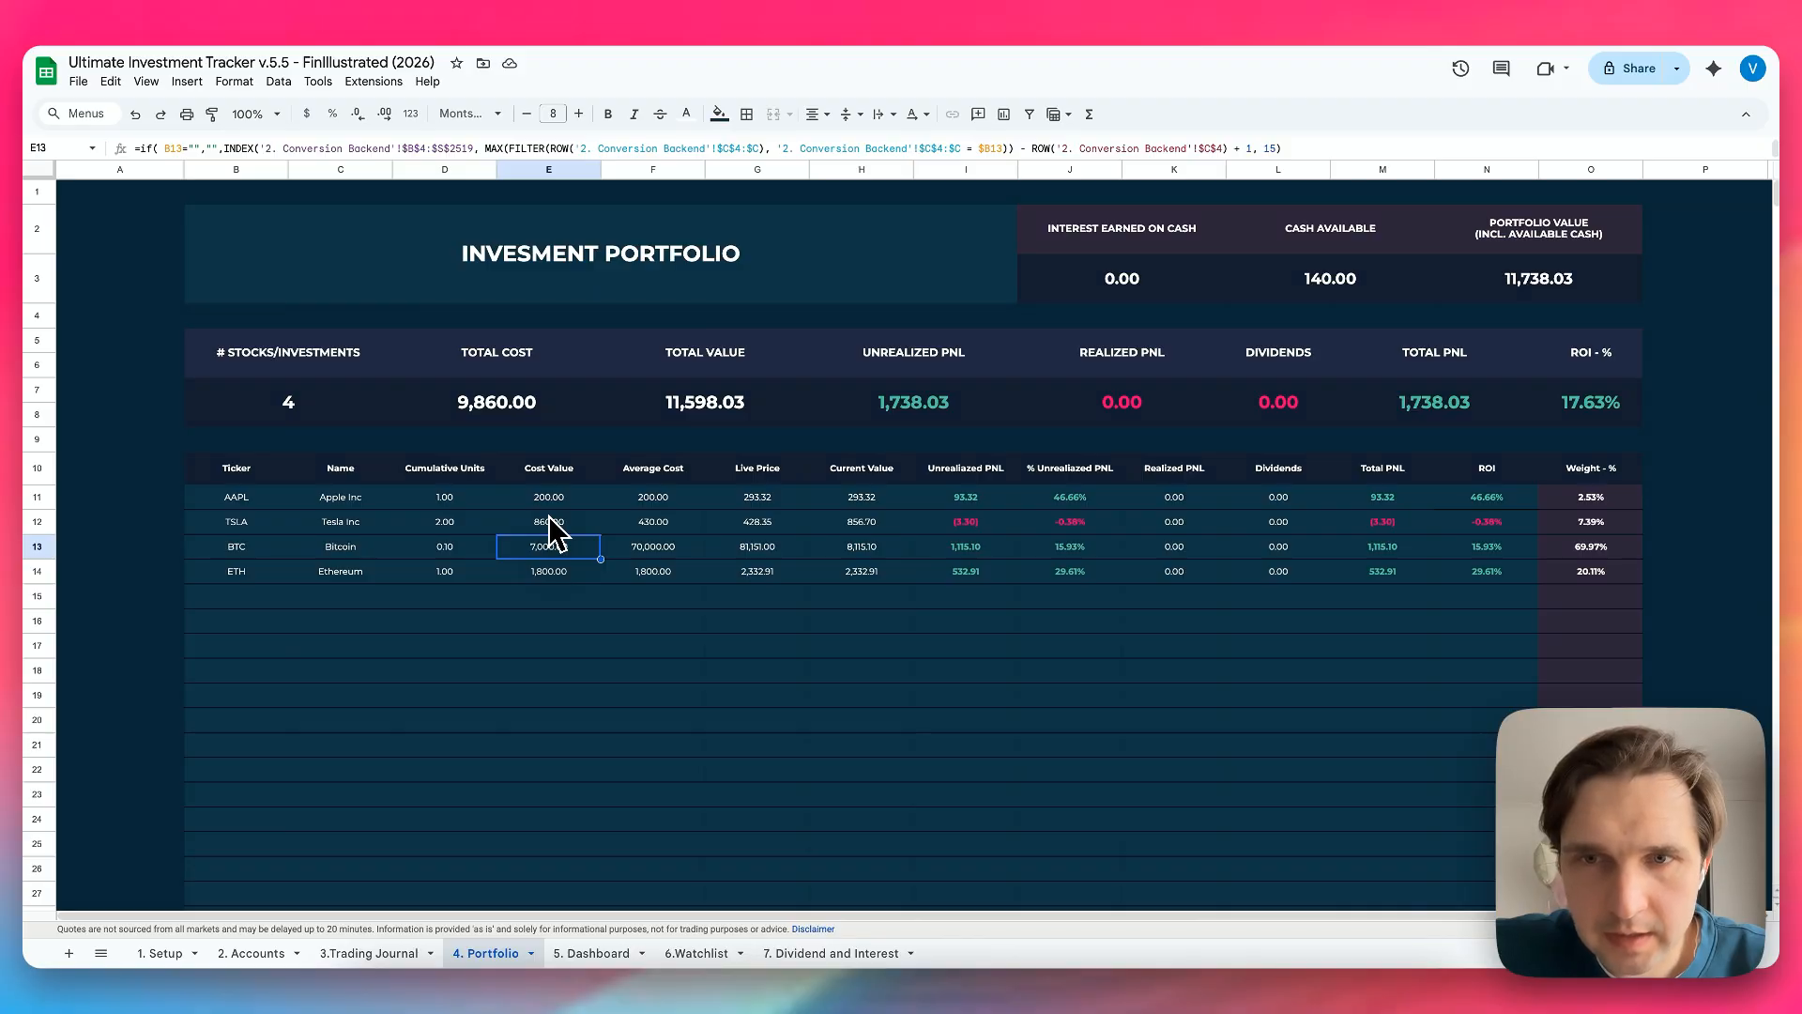
key(Up)
key(Up)
key(Right)
key(Right)
key(Right)
key(Up)
key(Up)
key(Up)
key(Up)
key(Up)
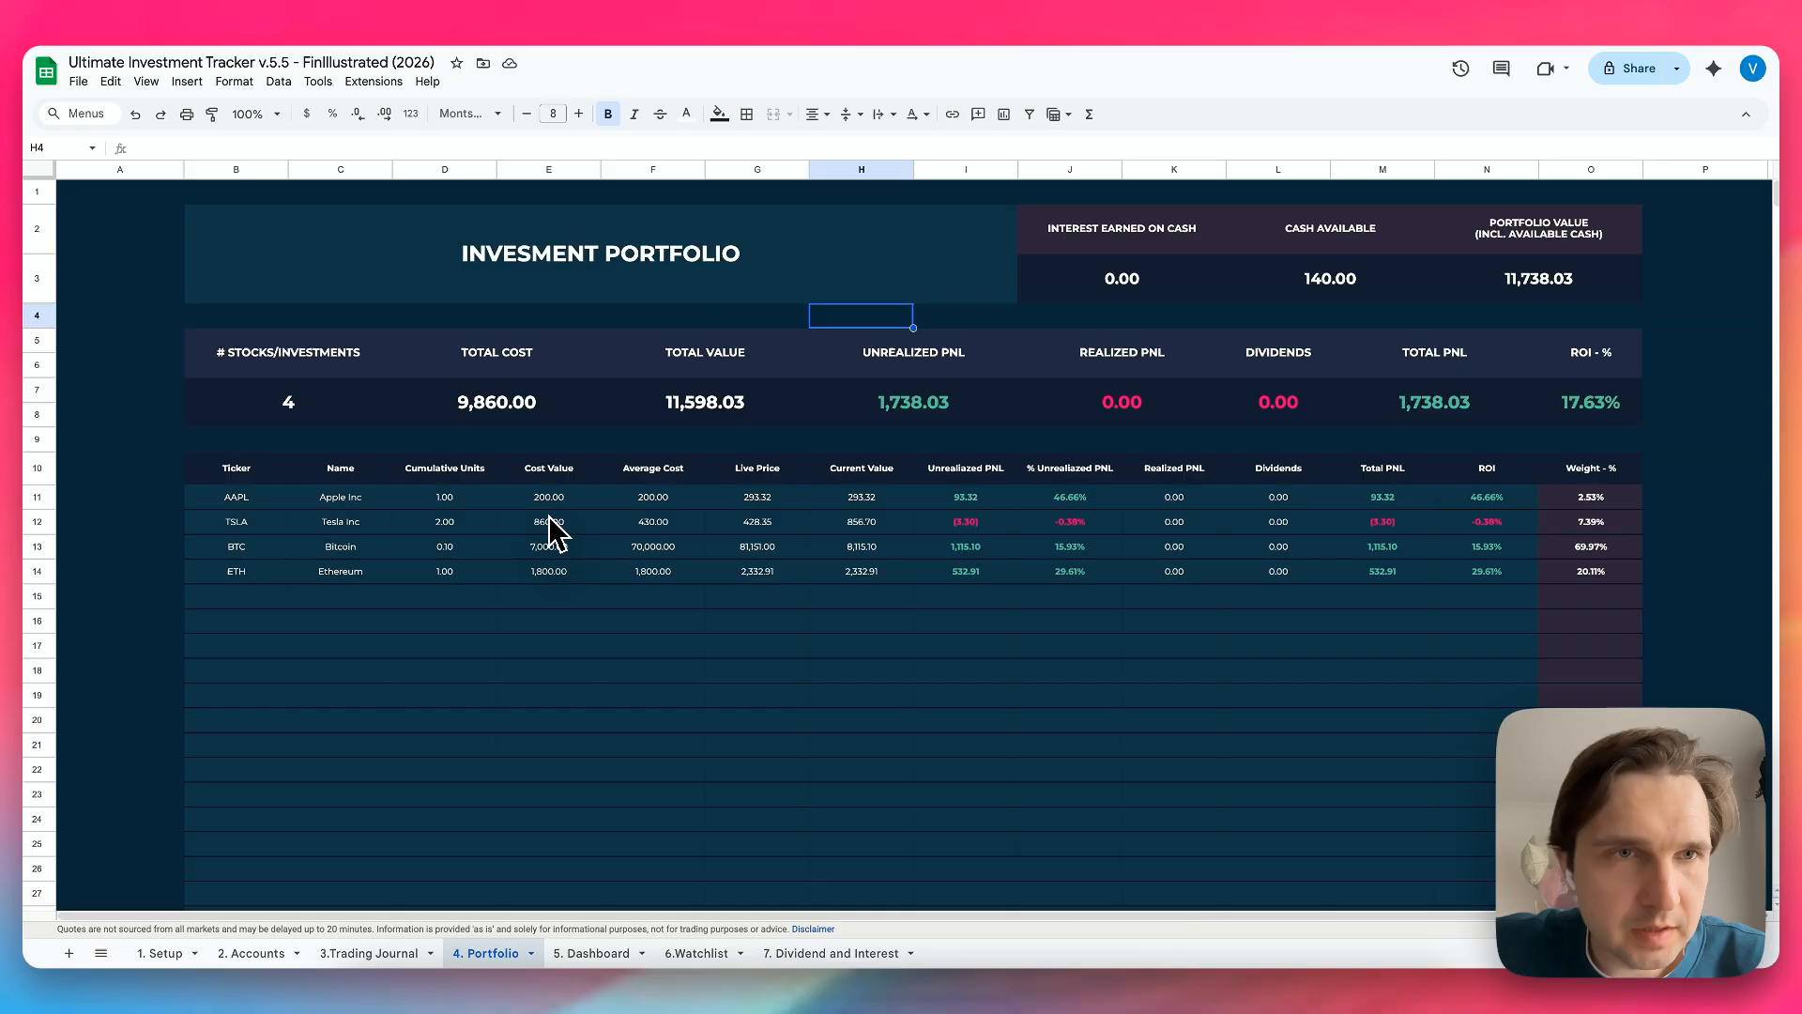
key(Right)
key(Right)
key(Right)
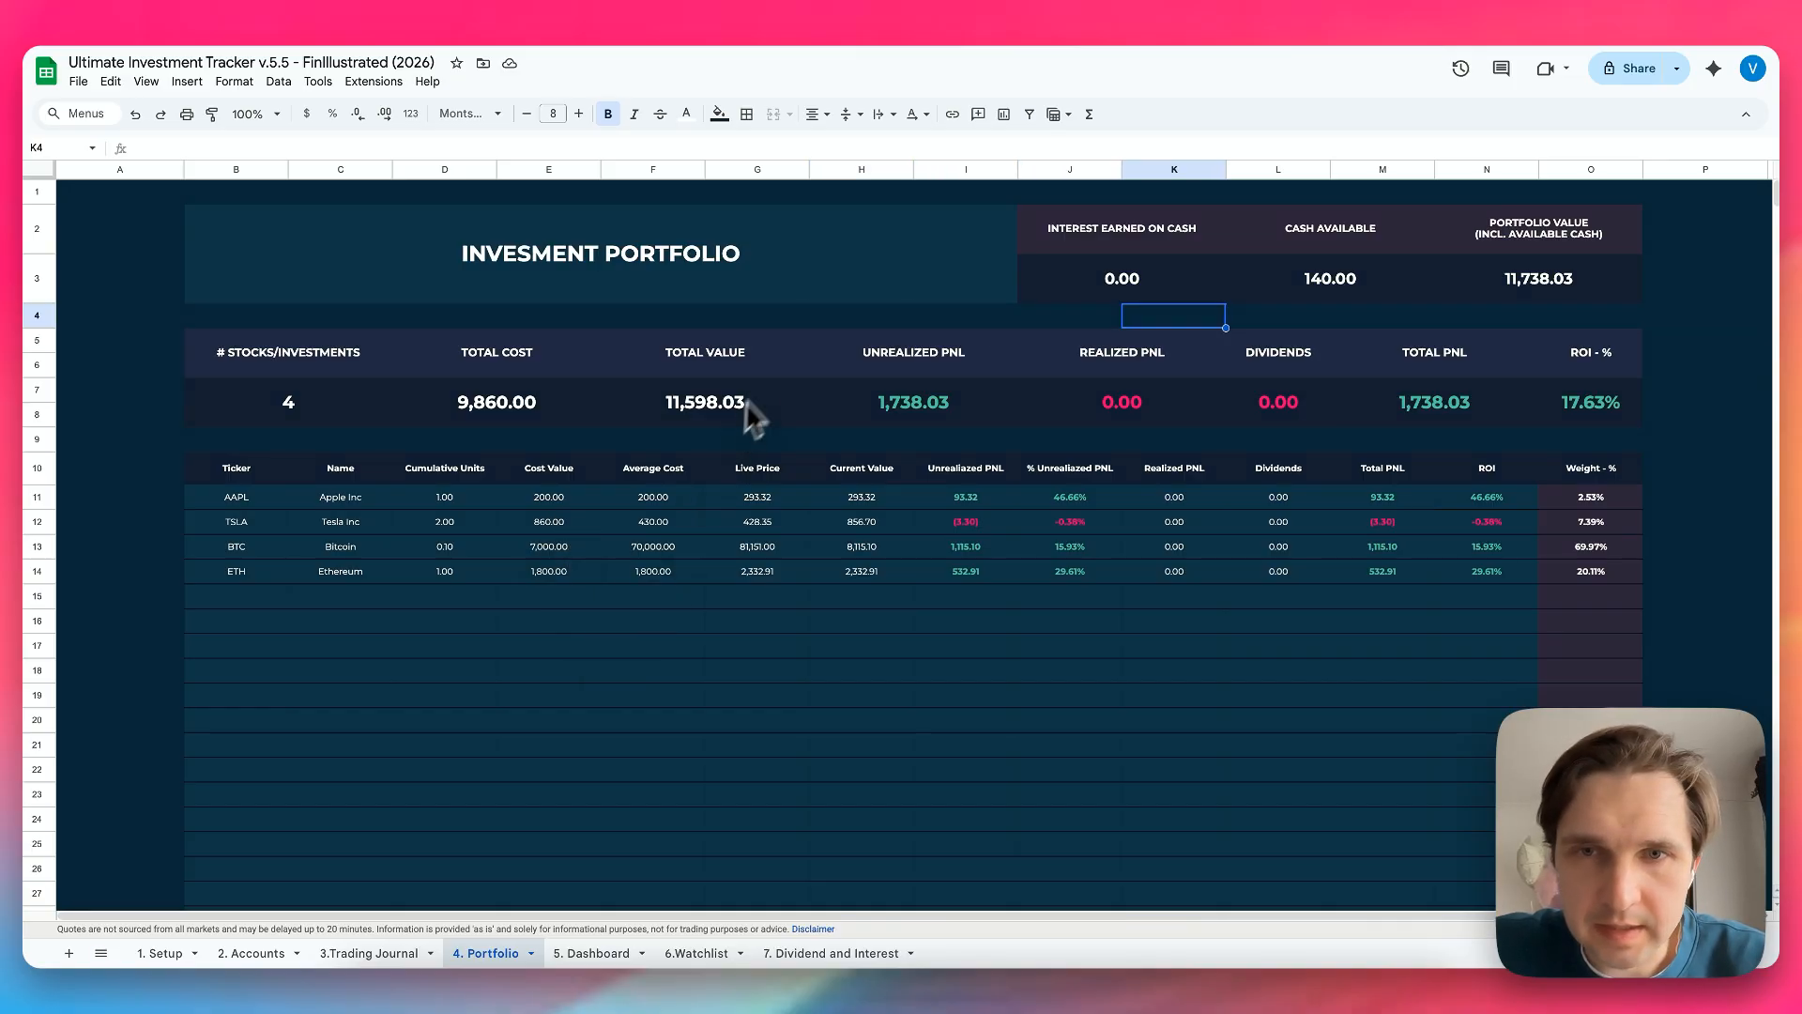
Examine the holdings' unrealized PNL and the portfolio's total cost, total value and ROI, and open the Dashboard sheet
click(964, 527)
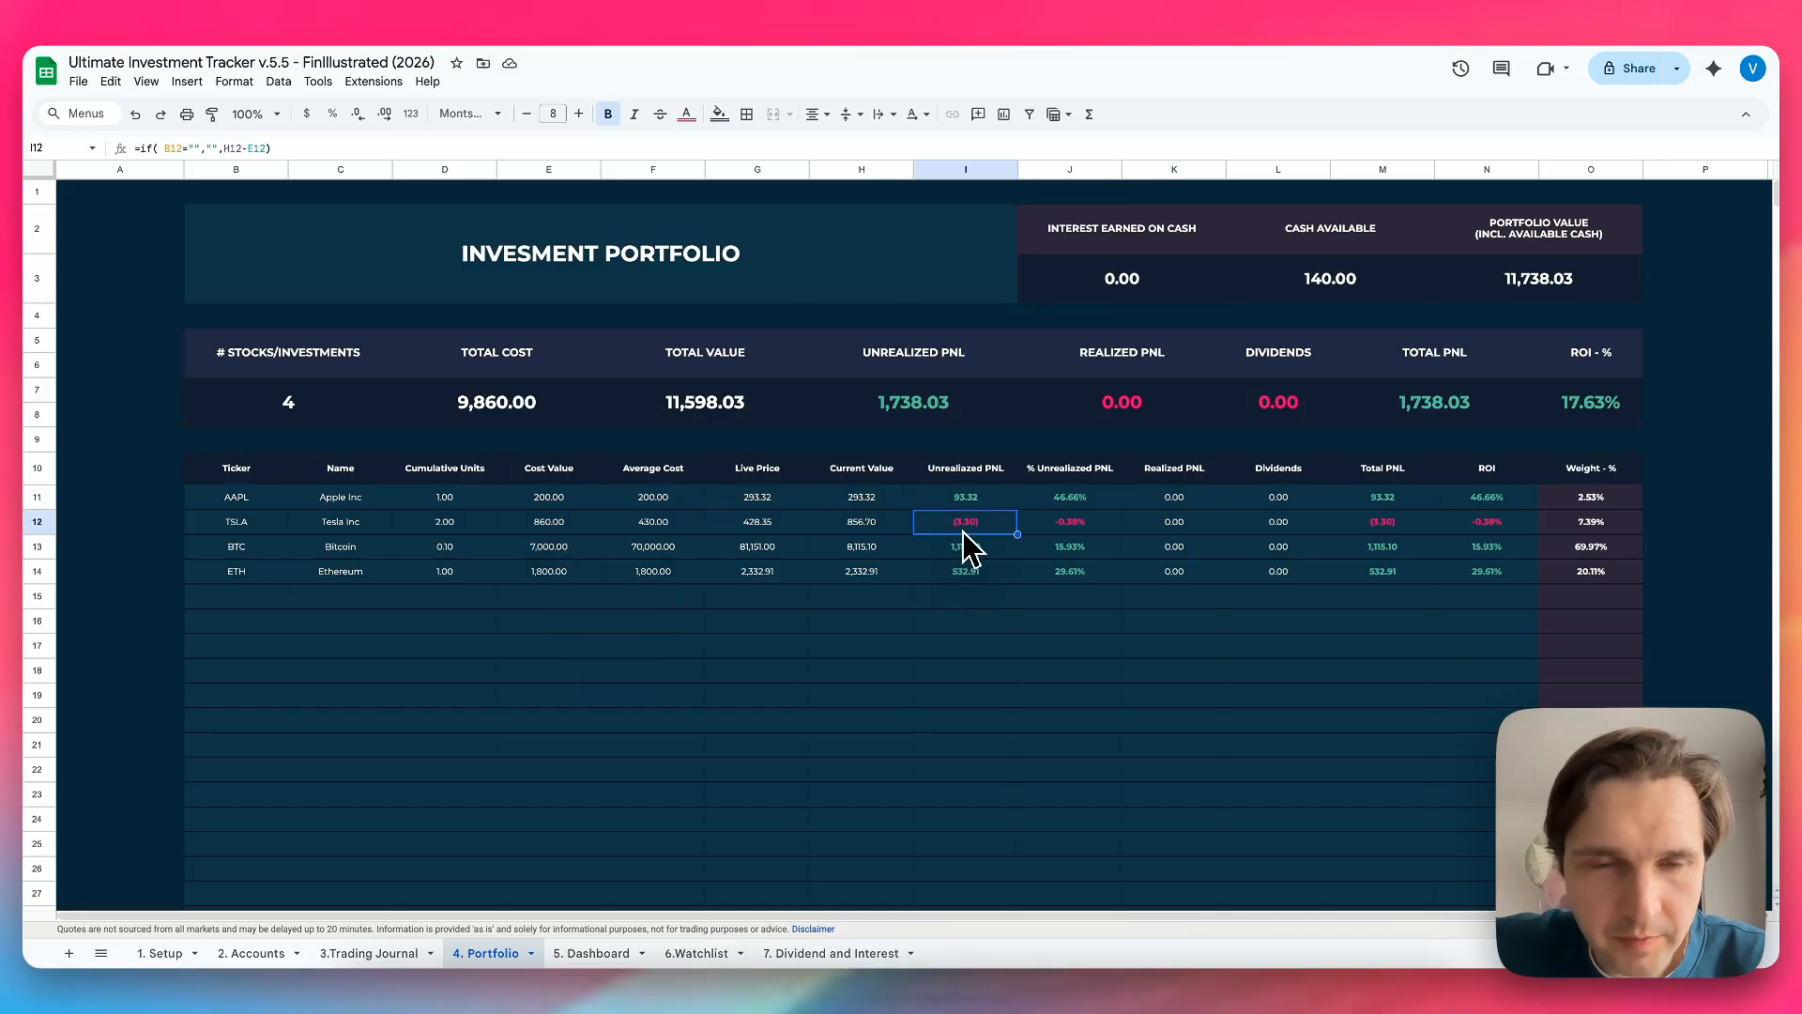
click(1086, 523)
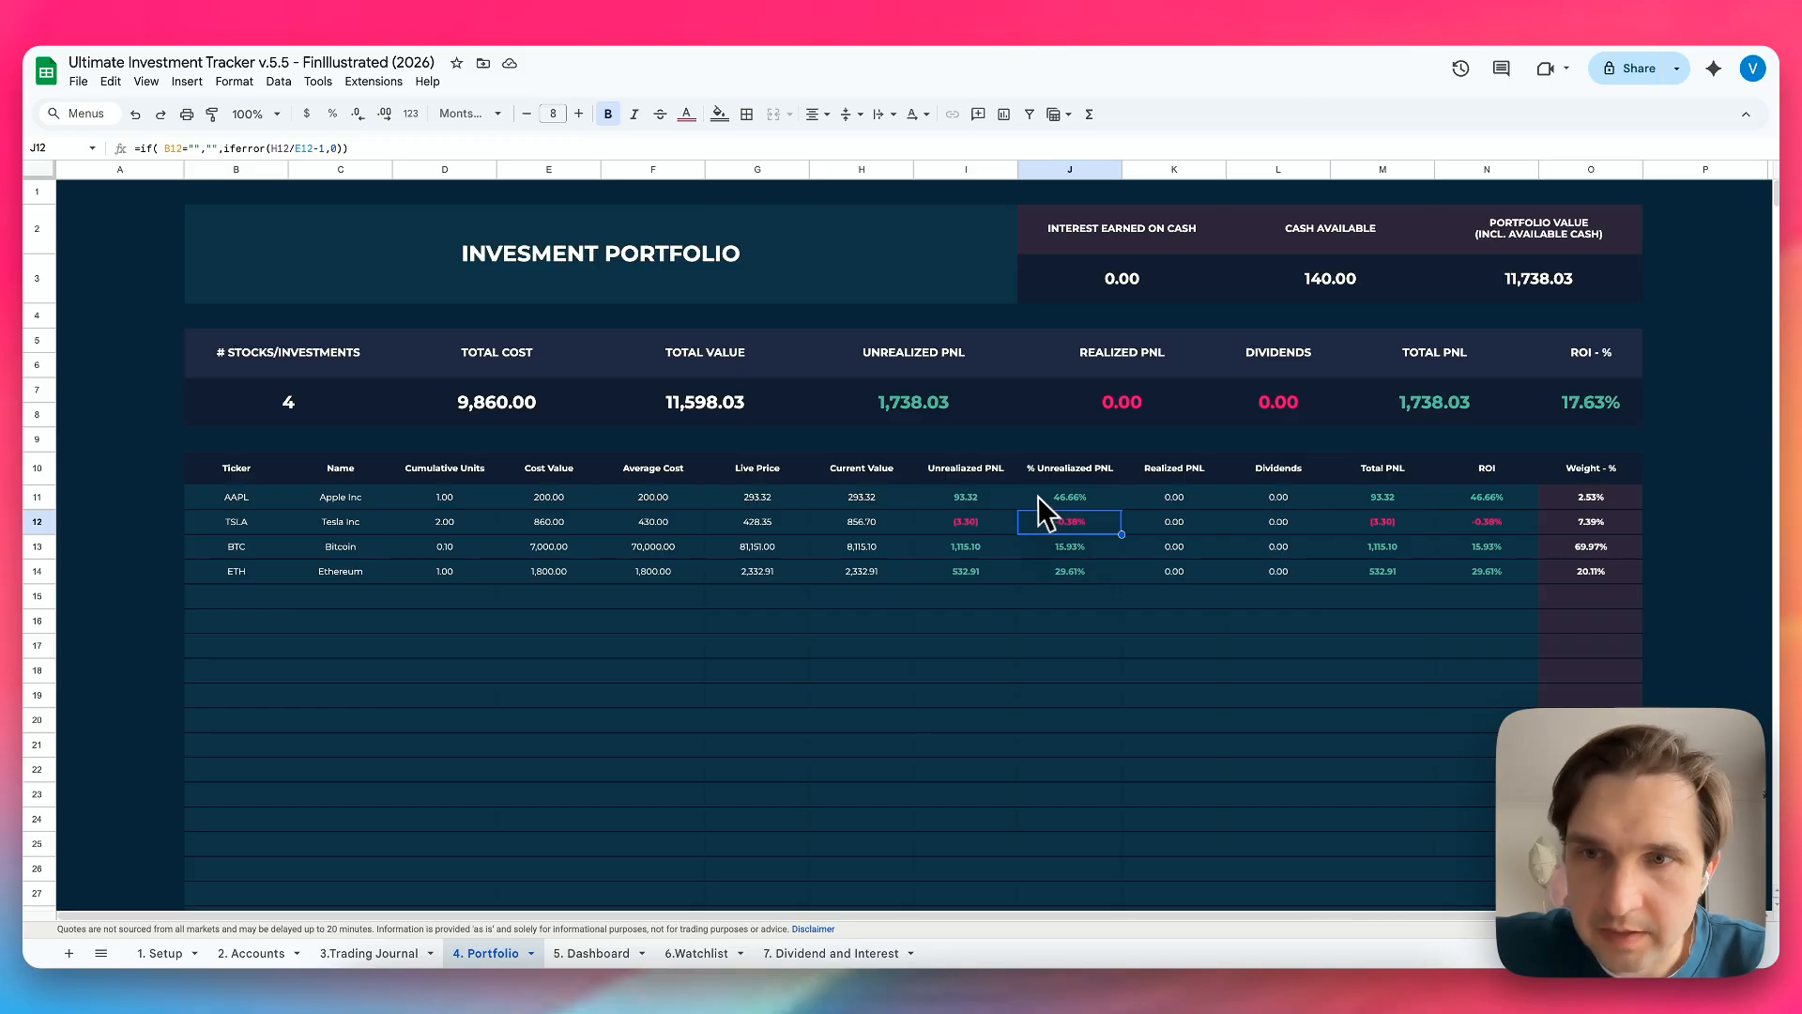
click(1064, 504)
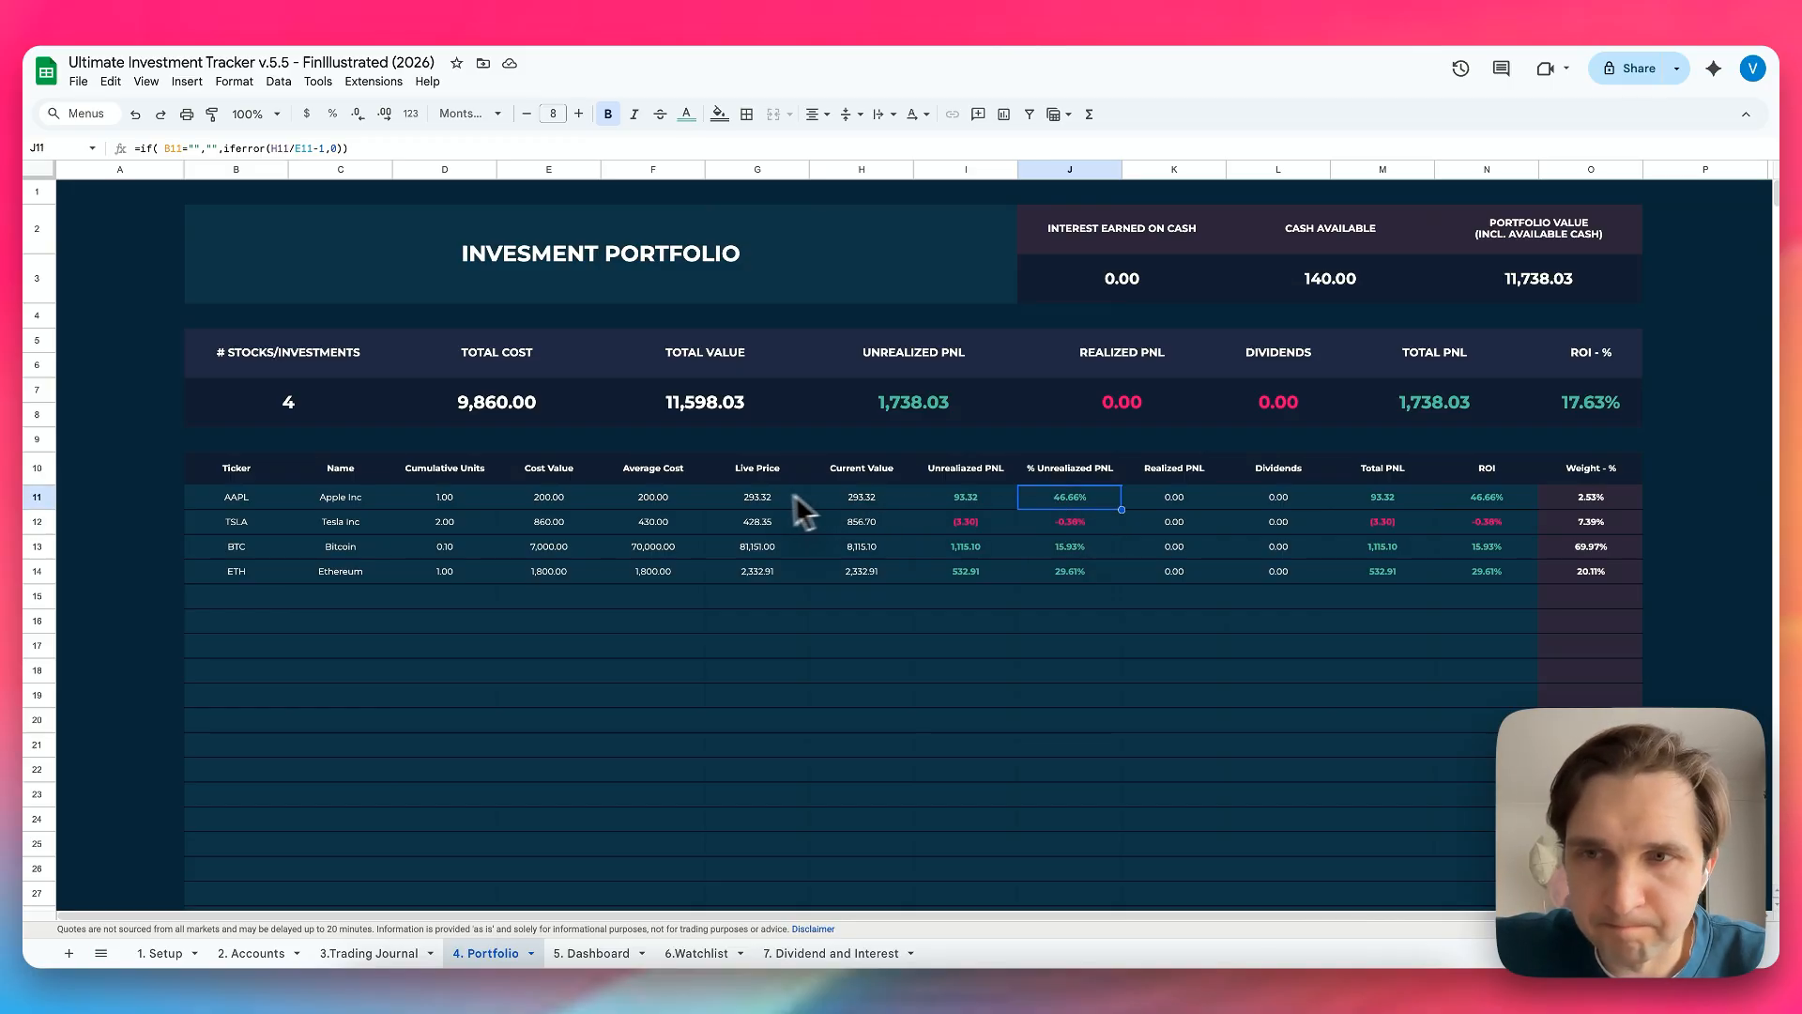
key(Down)
key(Down)
key(Down)
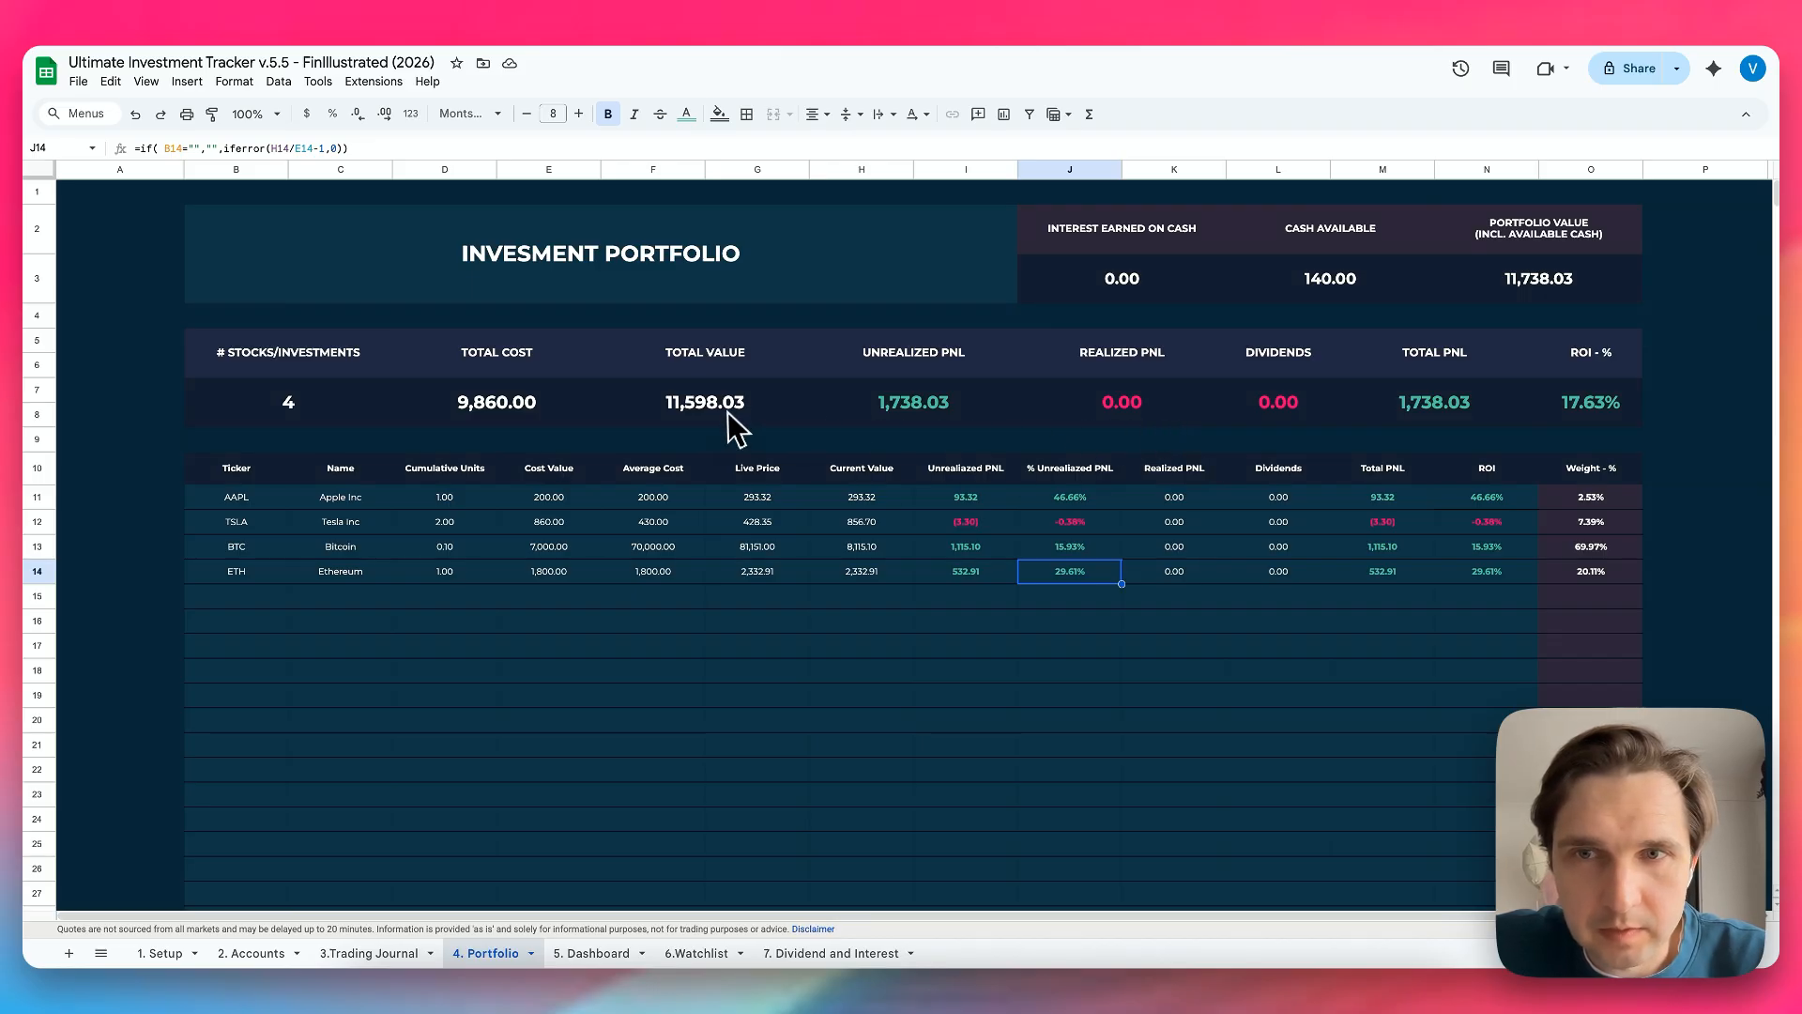
click(491, 406)
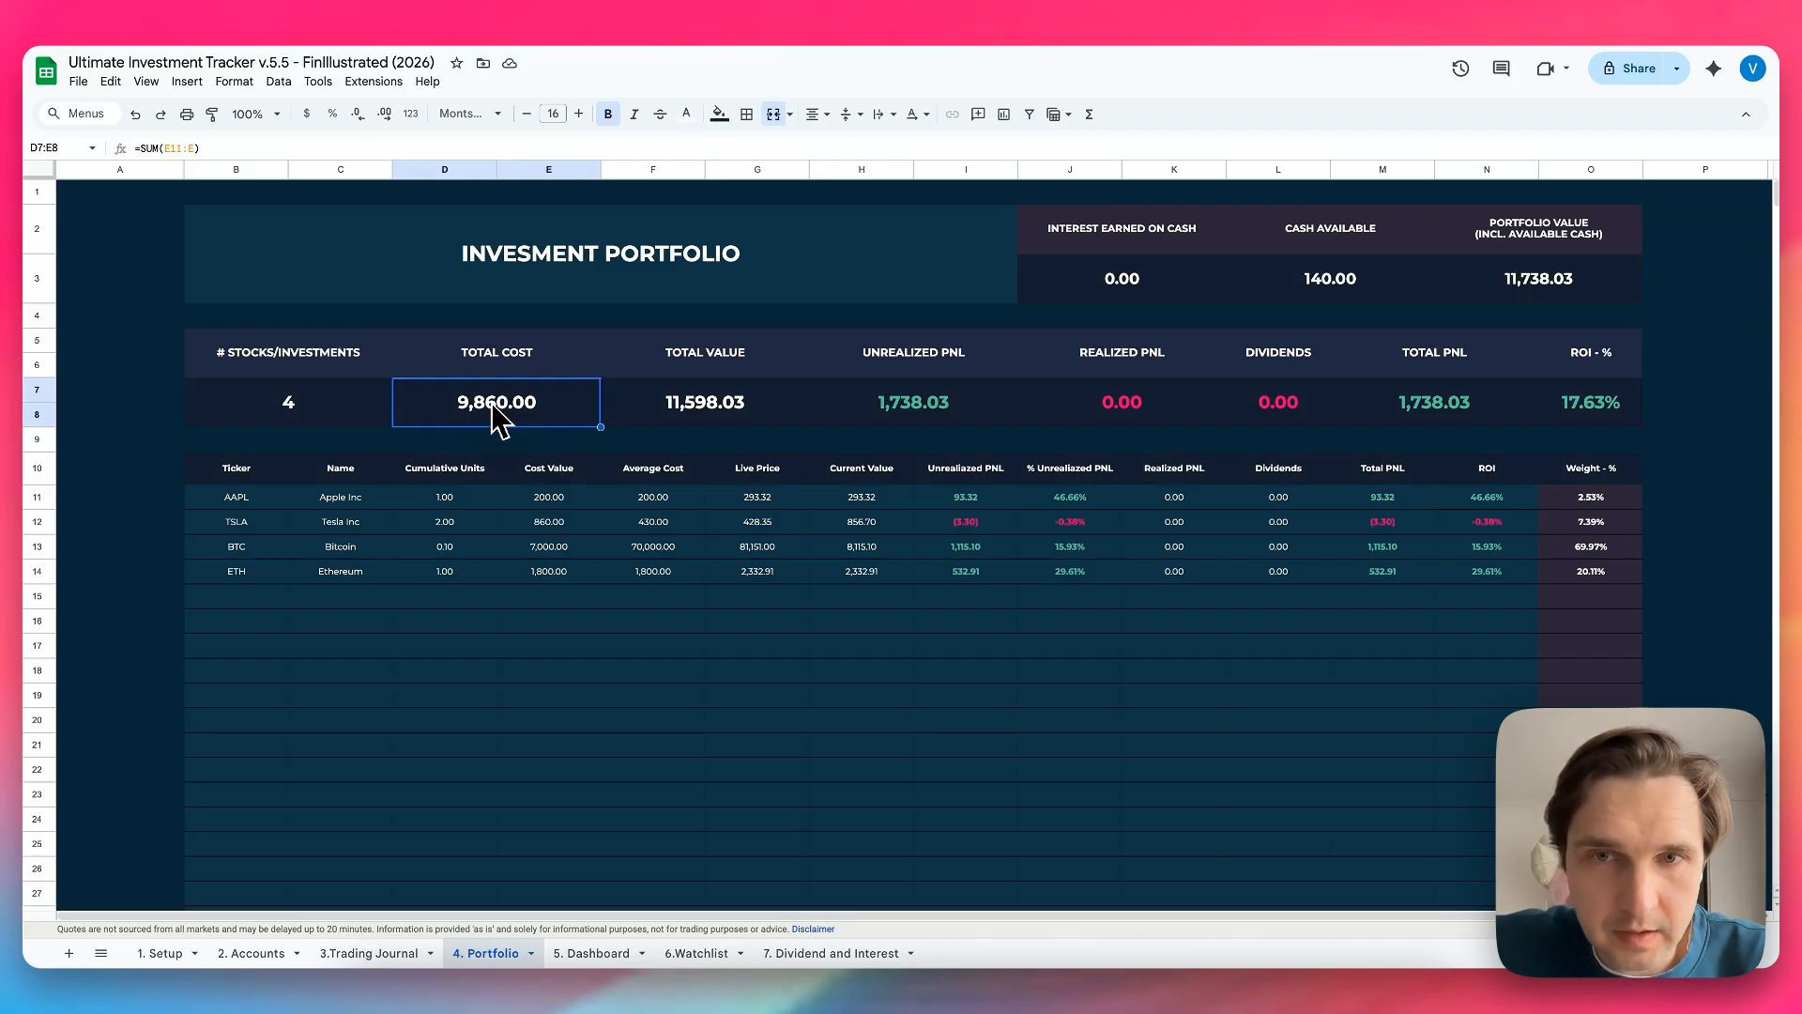
click(731, 424)
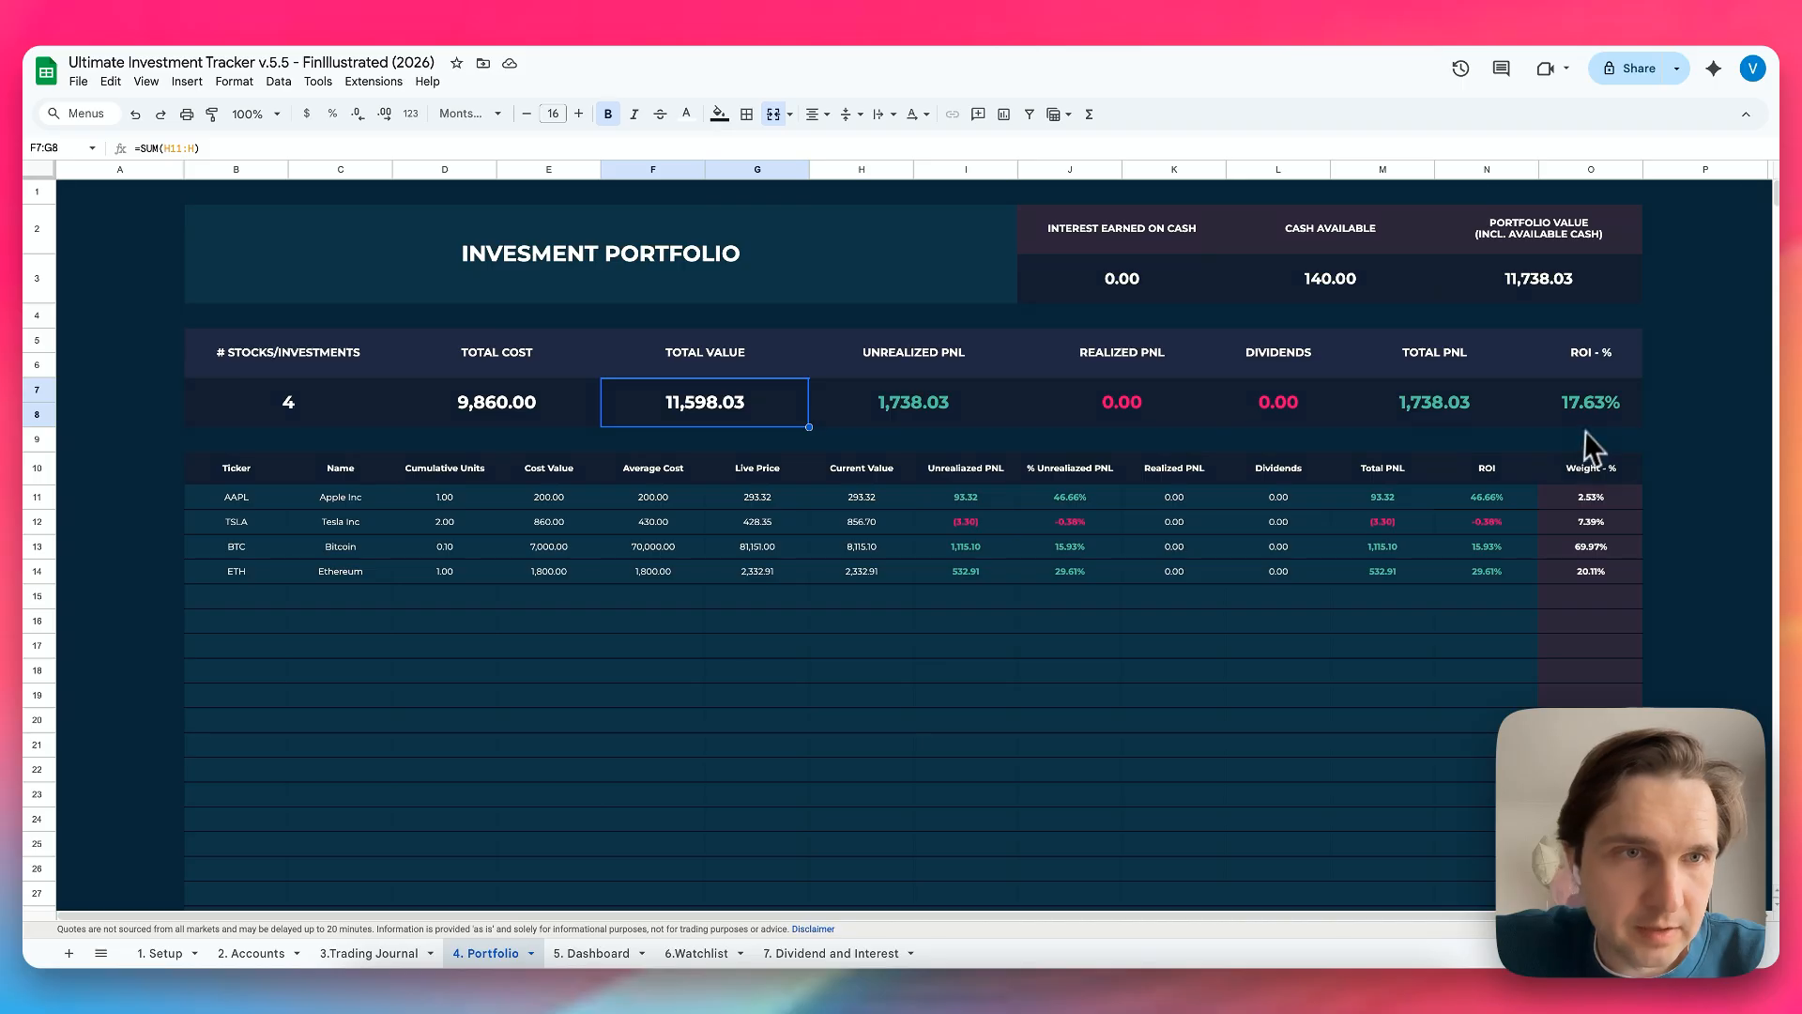
click(1591, 405)
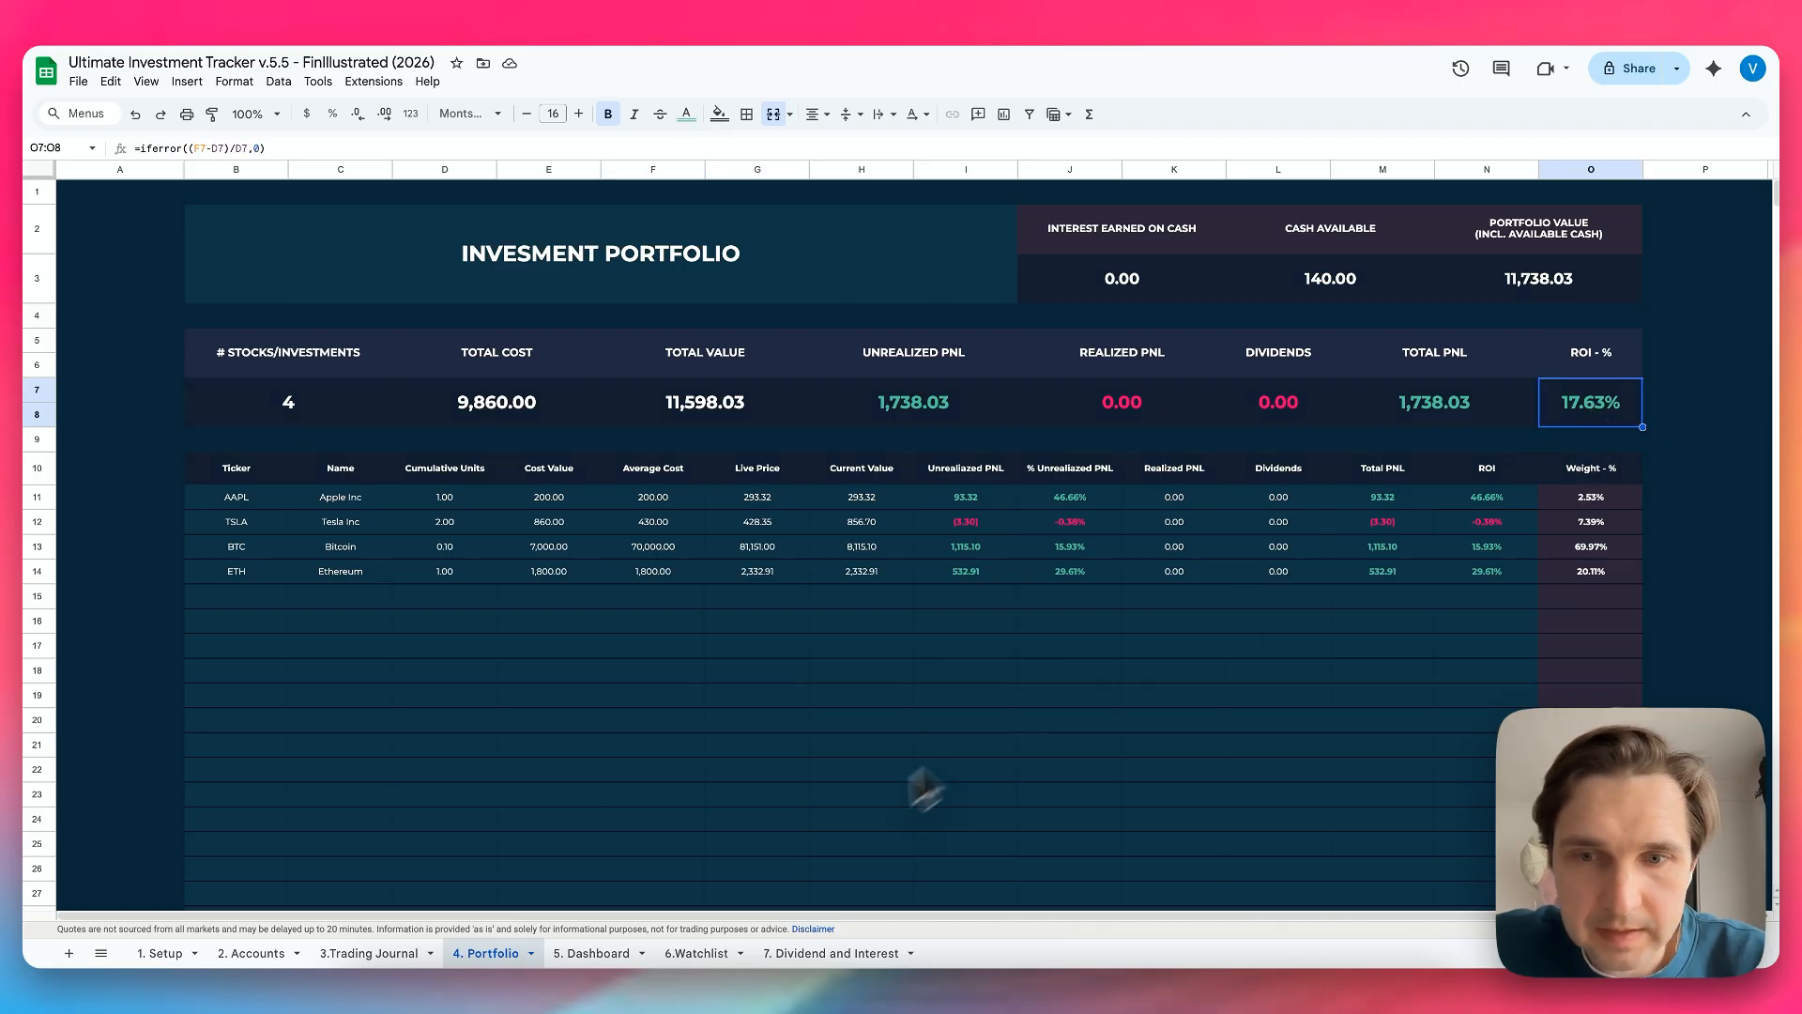
click(591, 952)
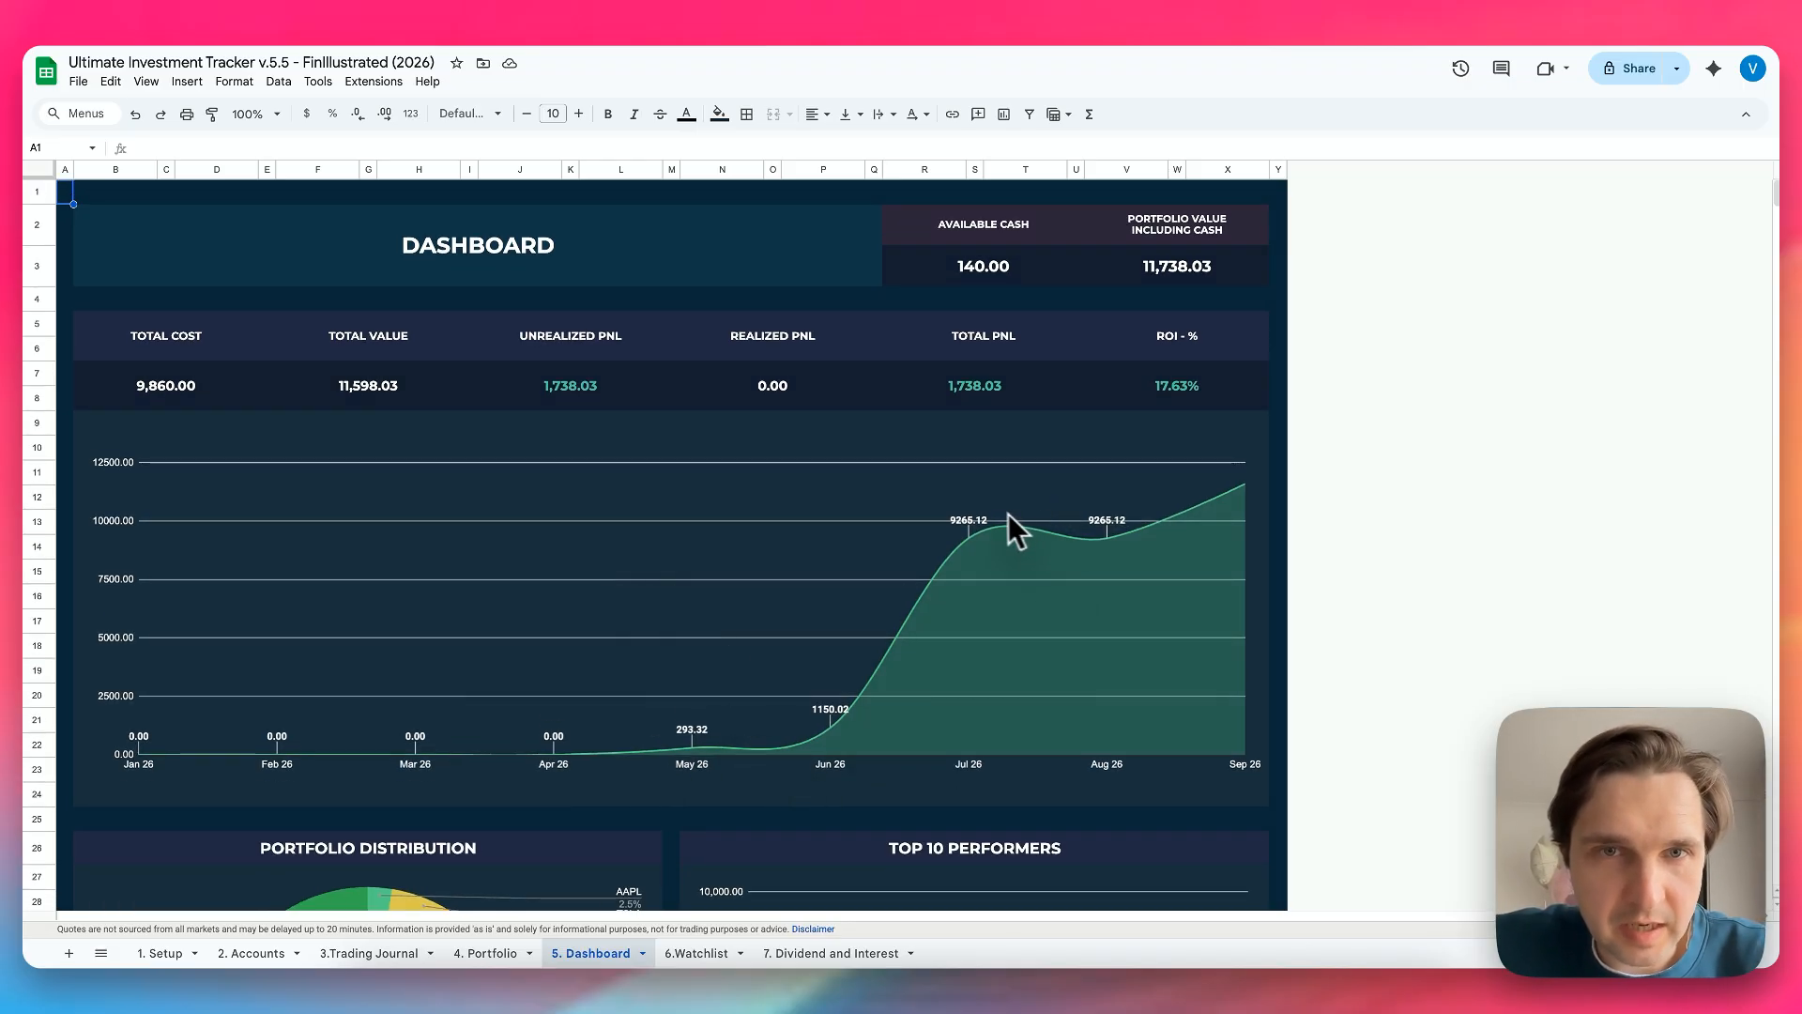
Examine the Dashboard's portfolio distribution, top performers, ROI and cost versus value charts, and return to the Portfolio sheet
scroll(1142, 549, down, 5)
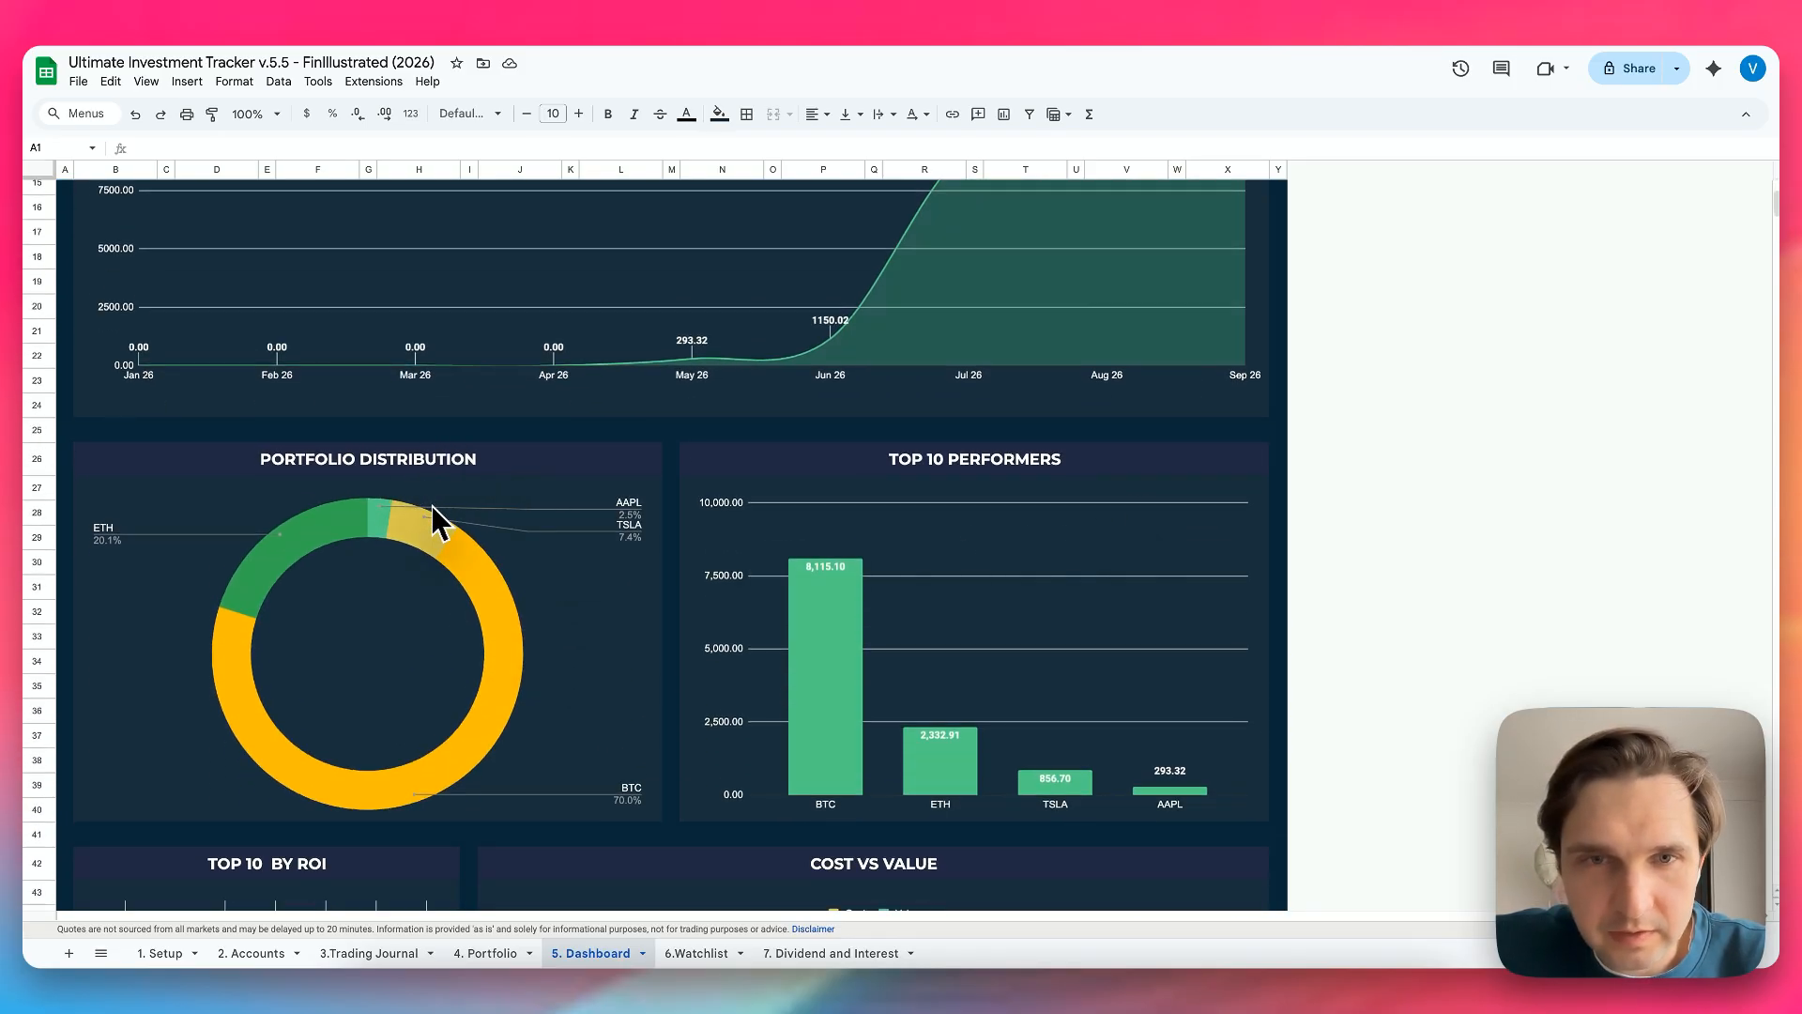
scroll(434, 517, down, 2)
scroll(899, 636, down, 1)
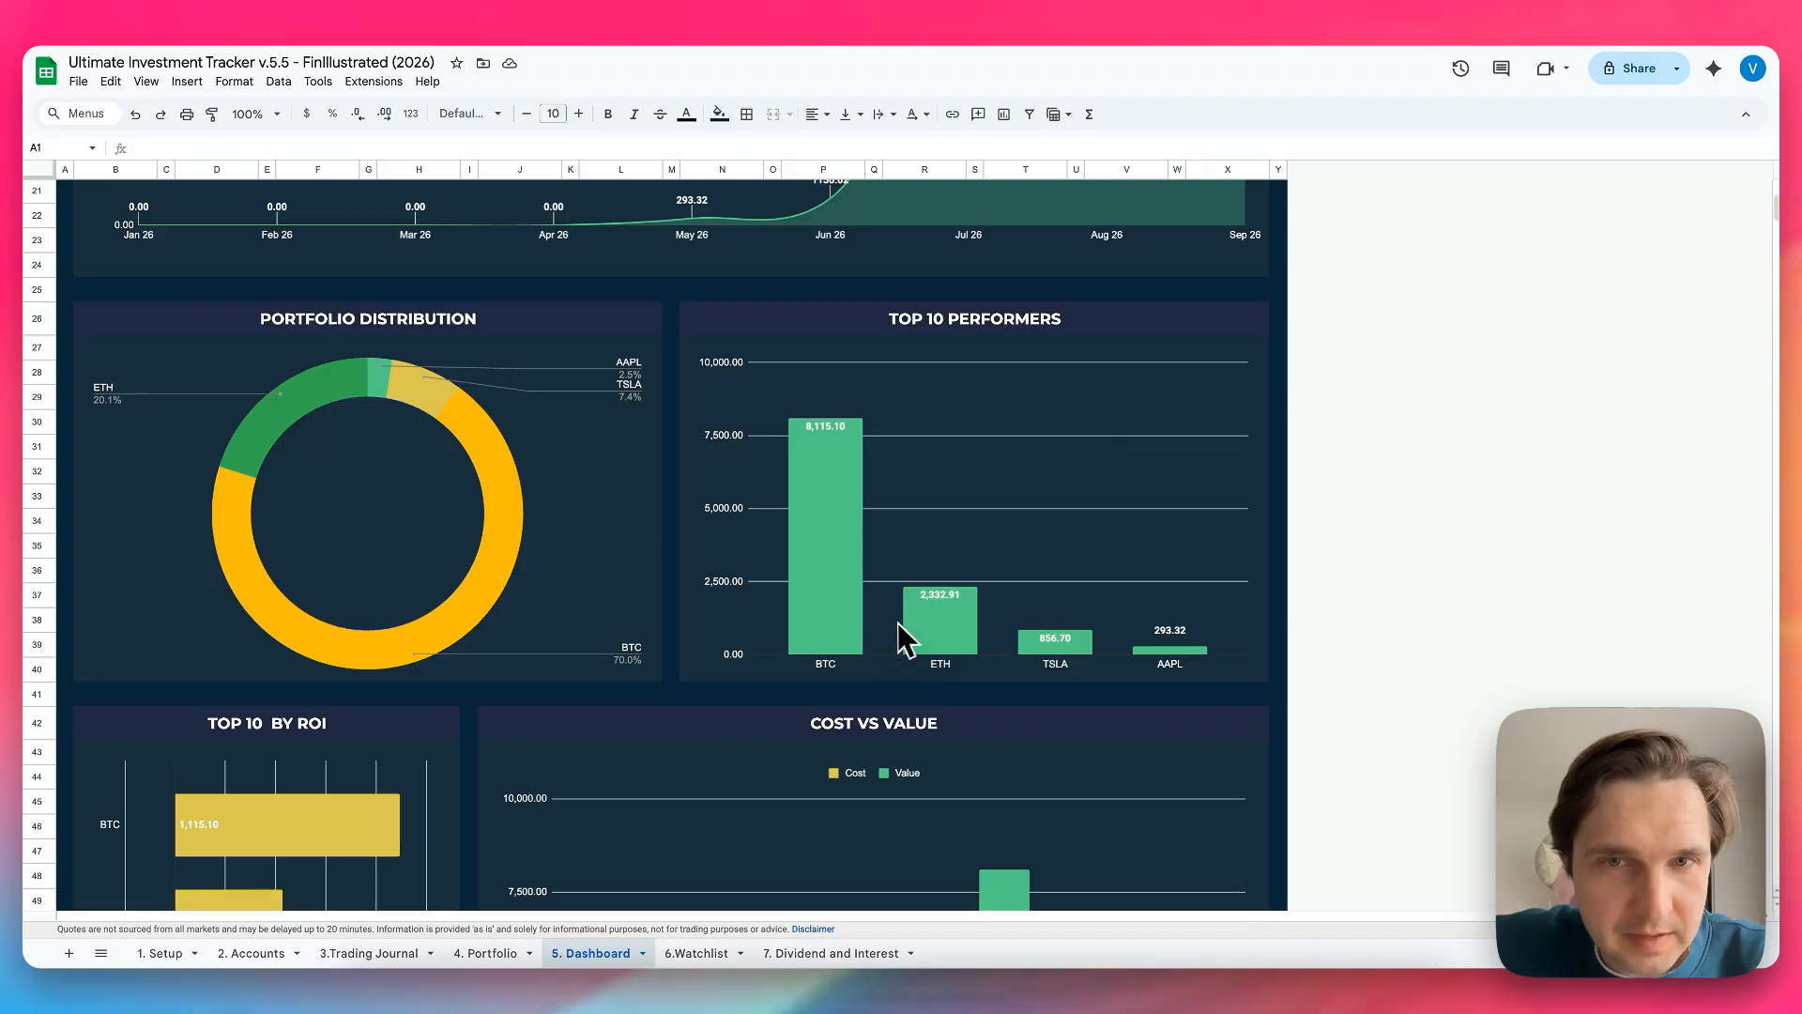
scroll(902, 640, down, 2)
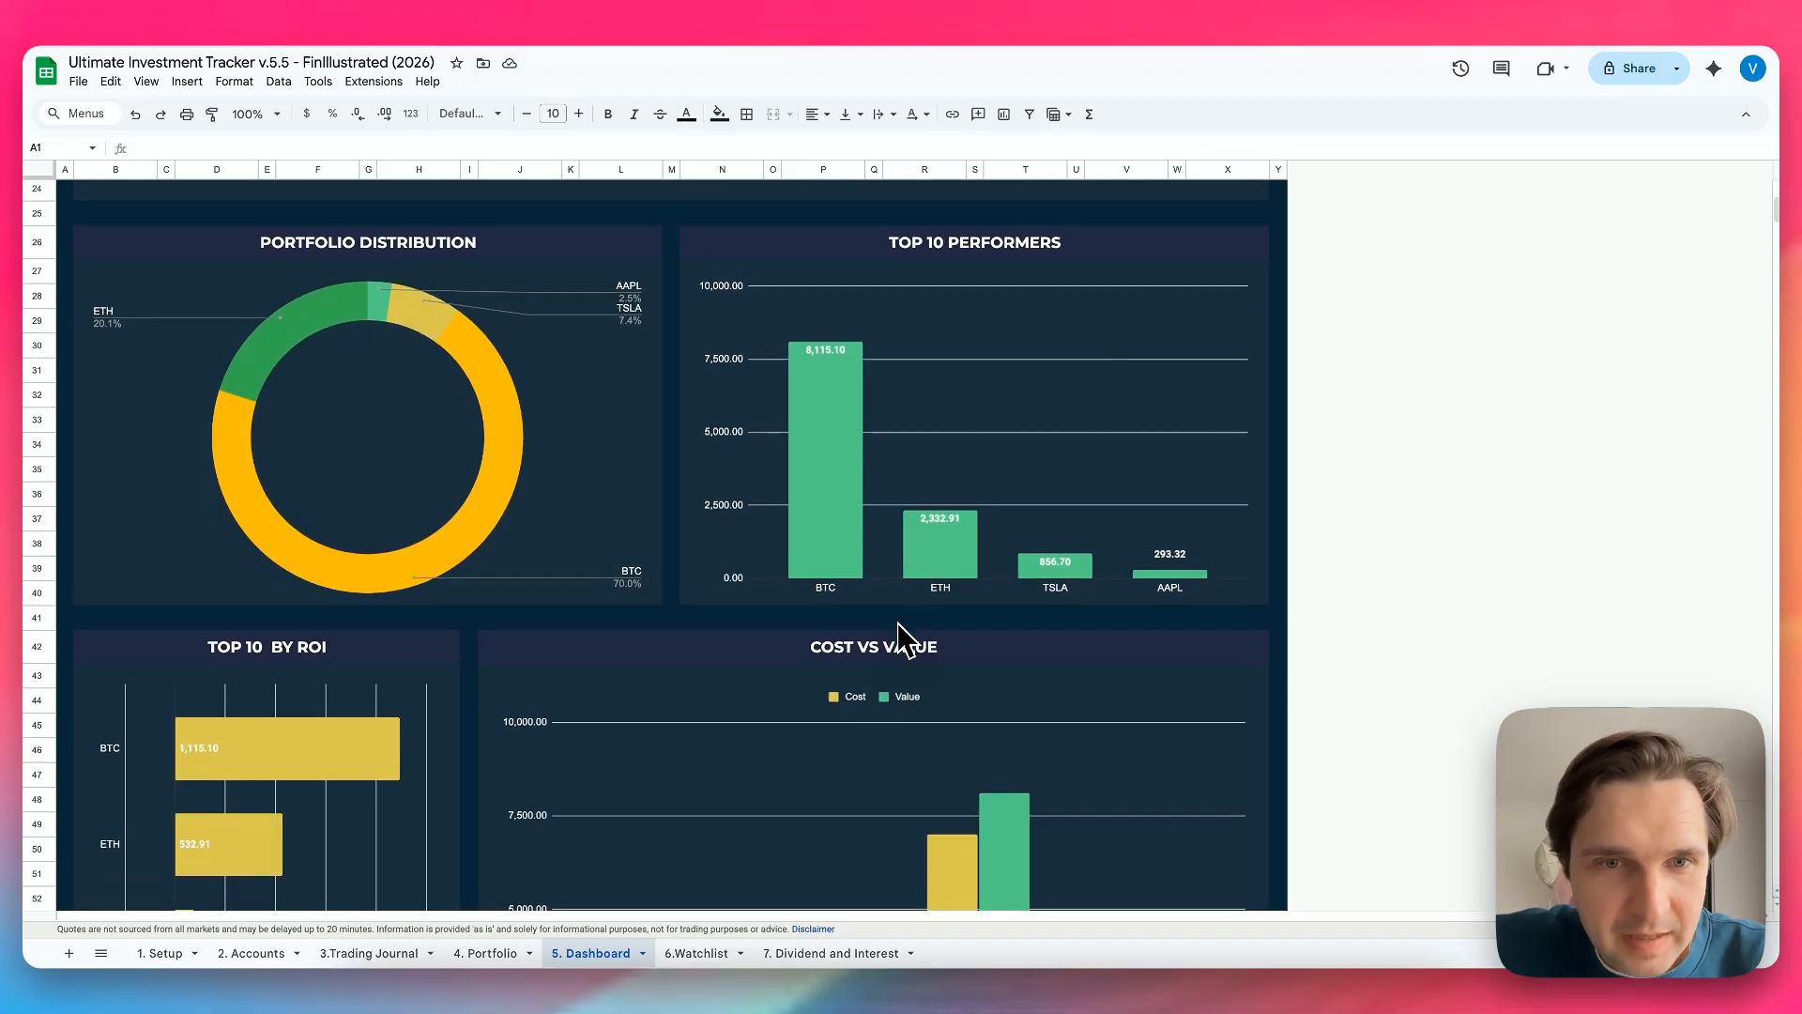
scroll(903, 640, down, 1)
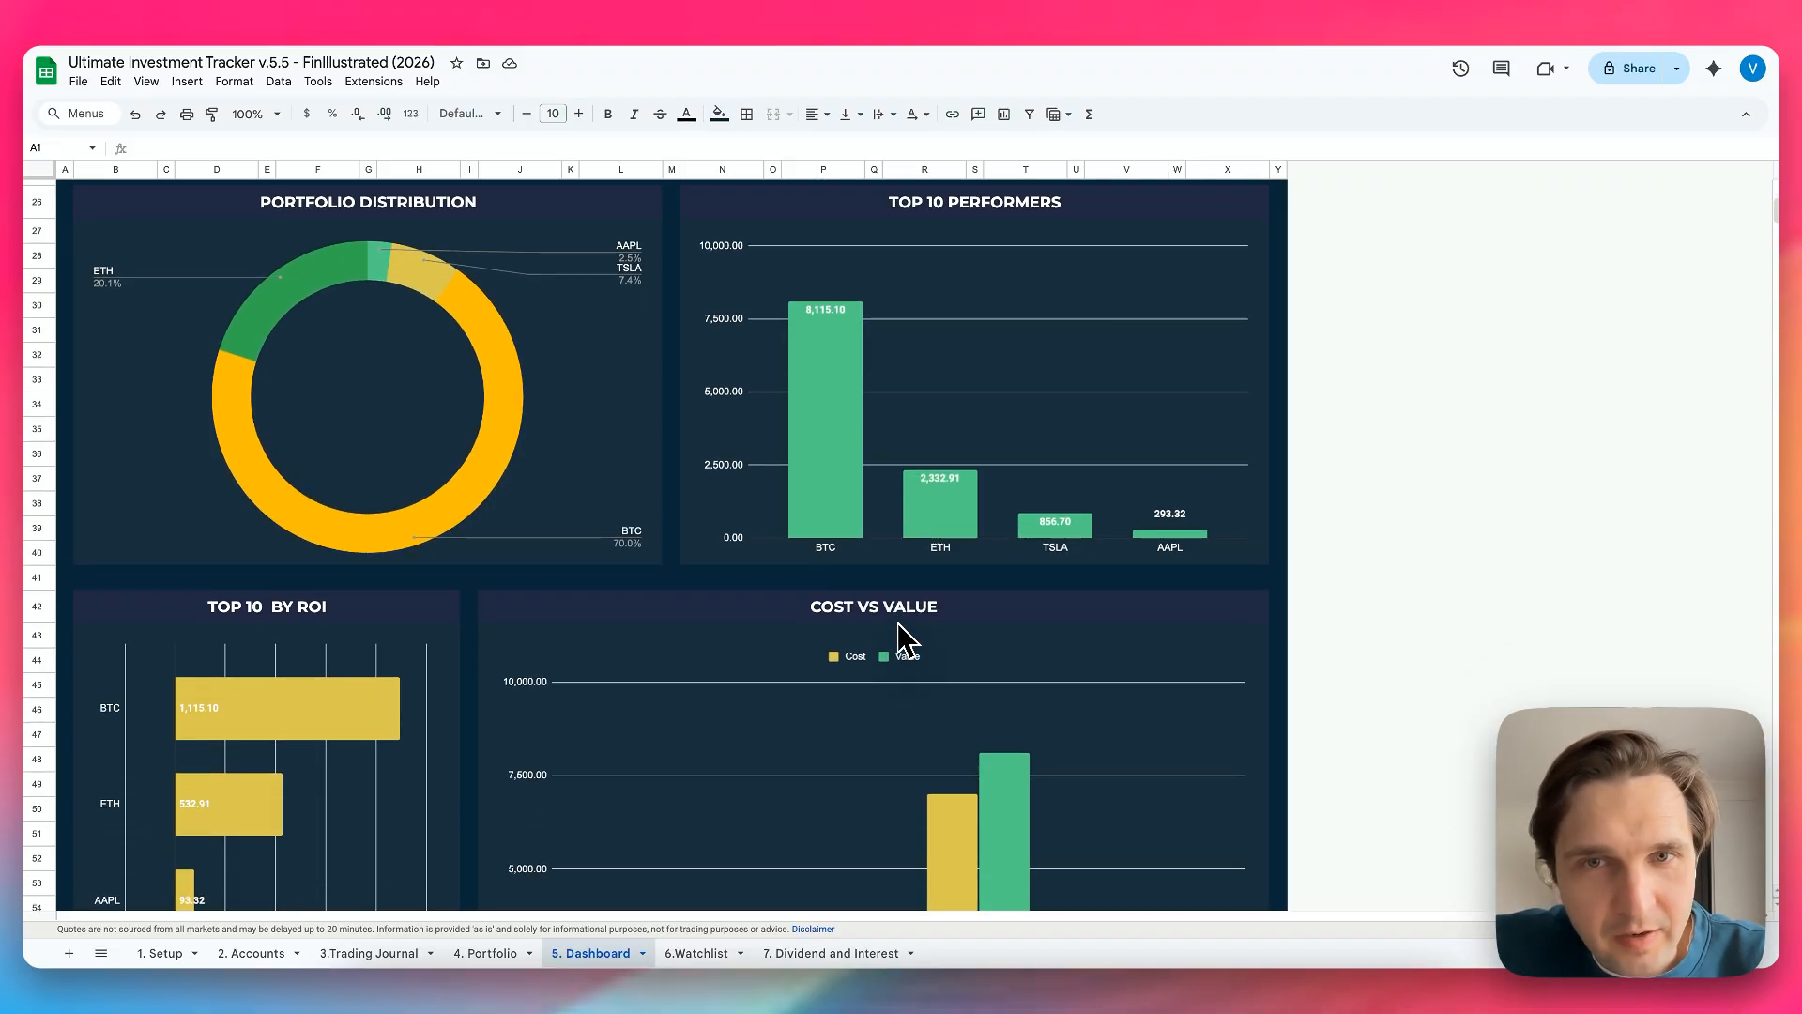
scroll(899, 624, down, 8)
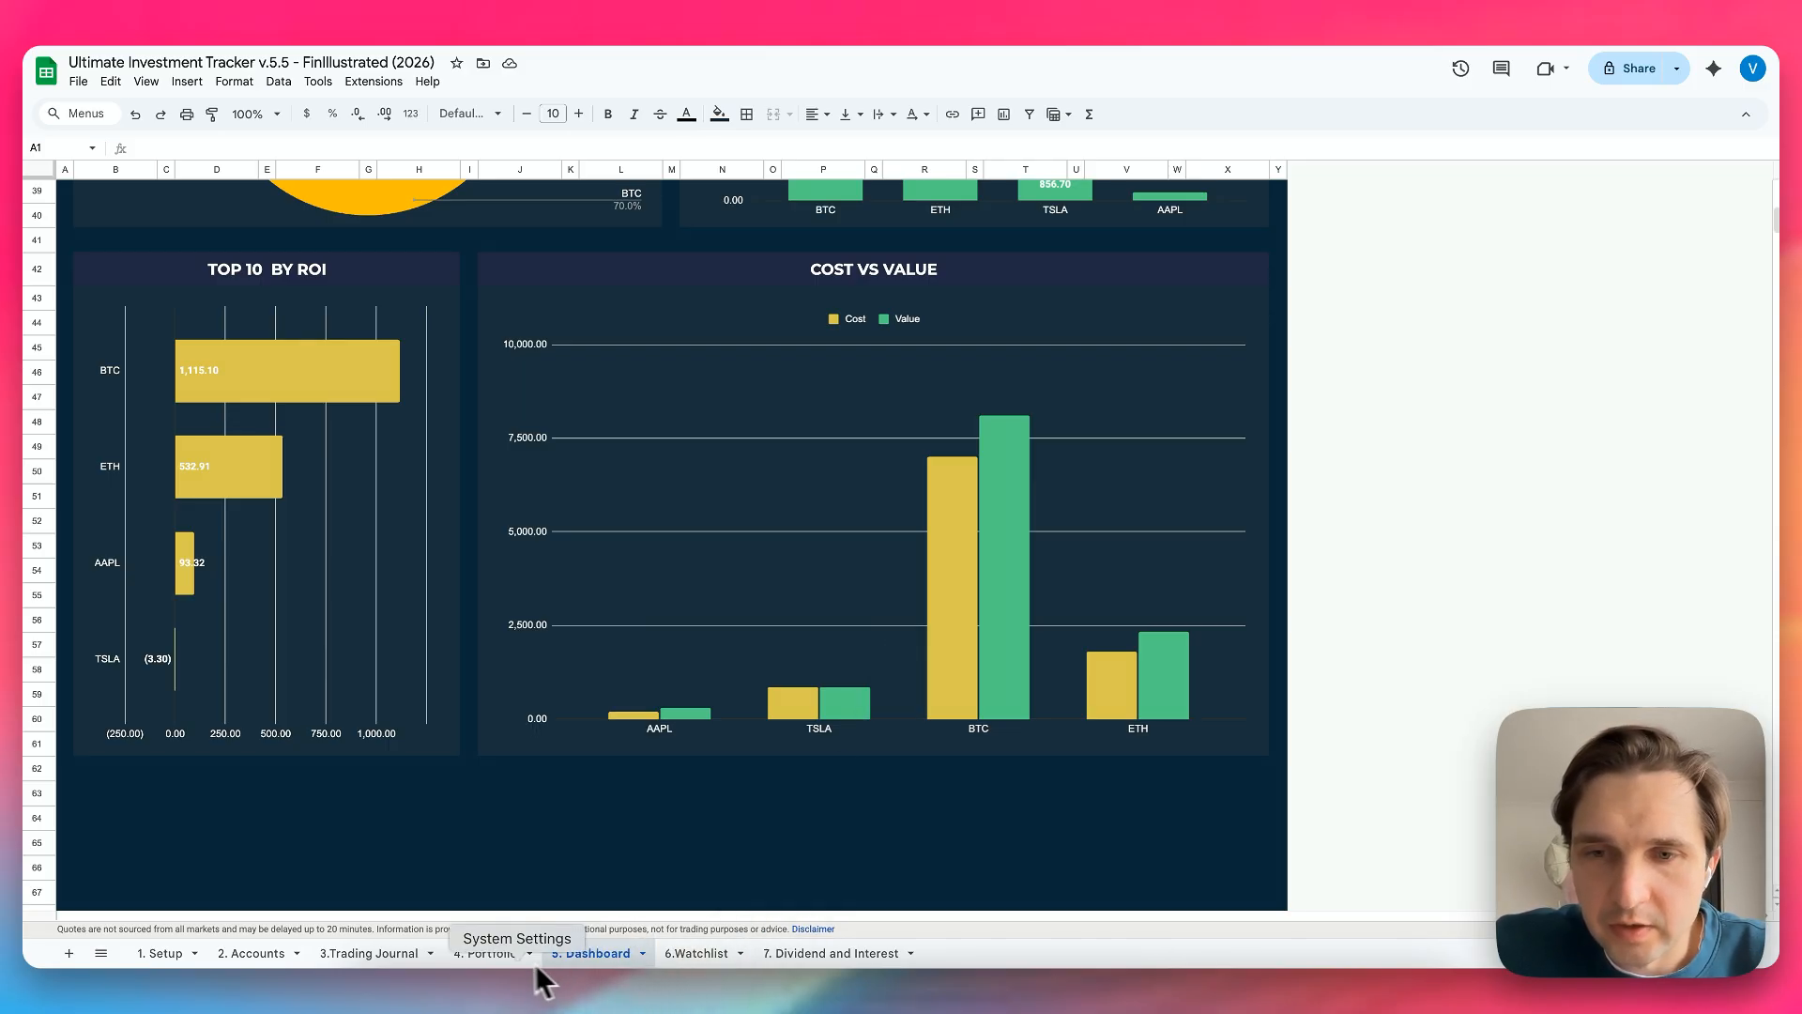
click(491, 957)
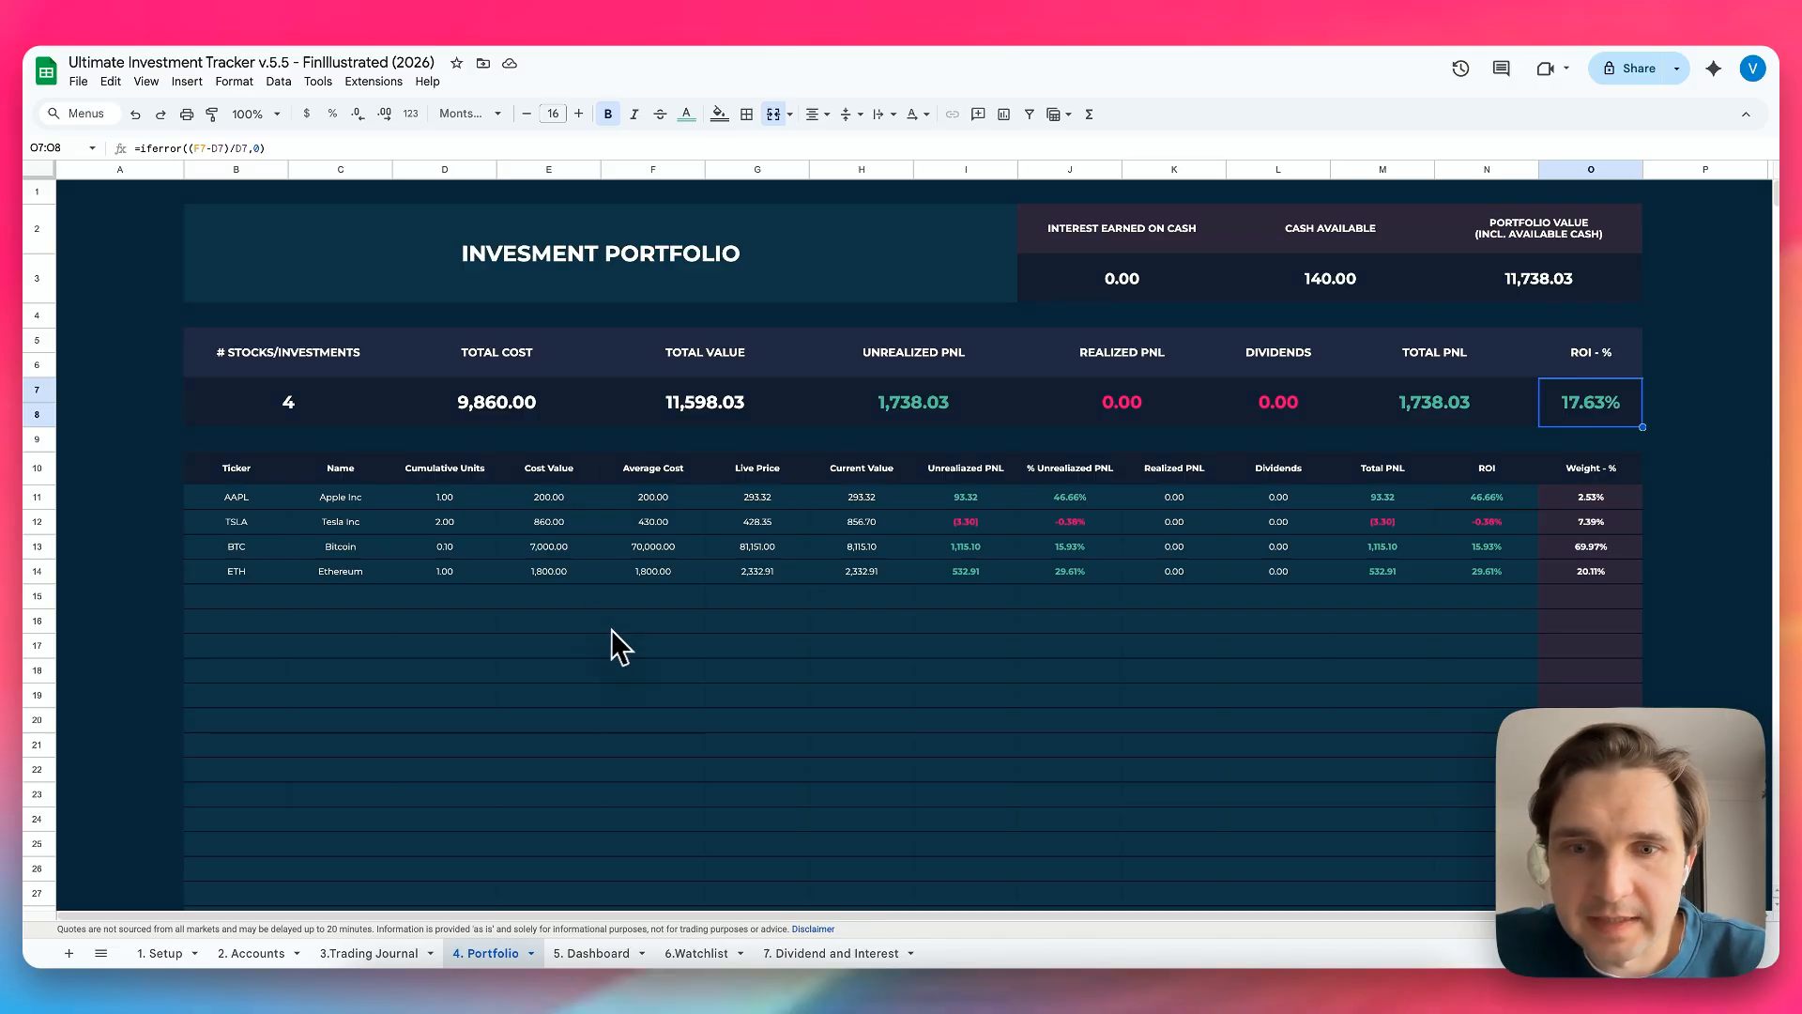
Enter the ticker AAPL in the first row of the Watchlist sheet
click(696, 953)
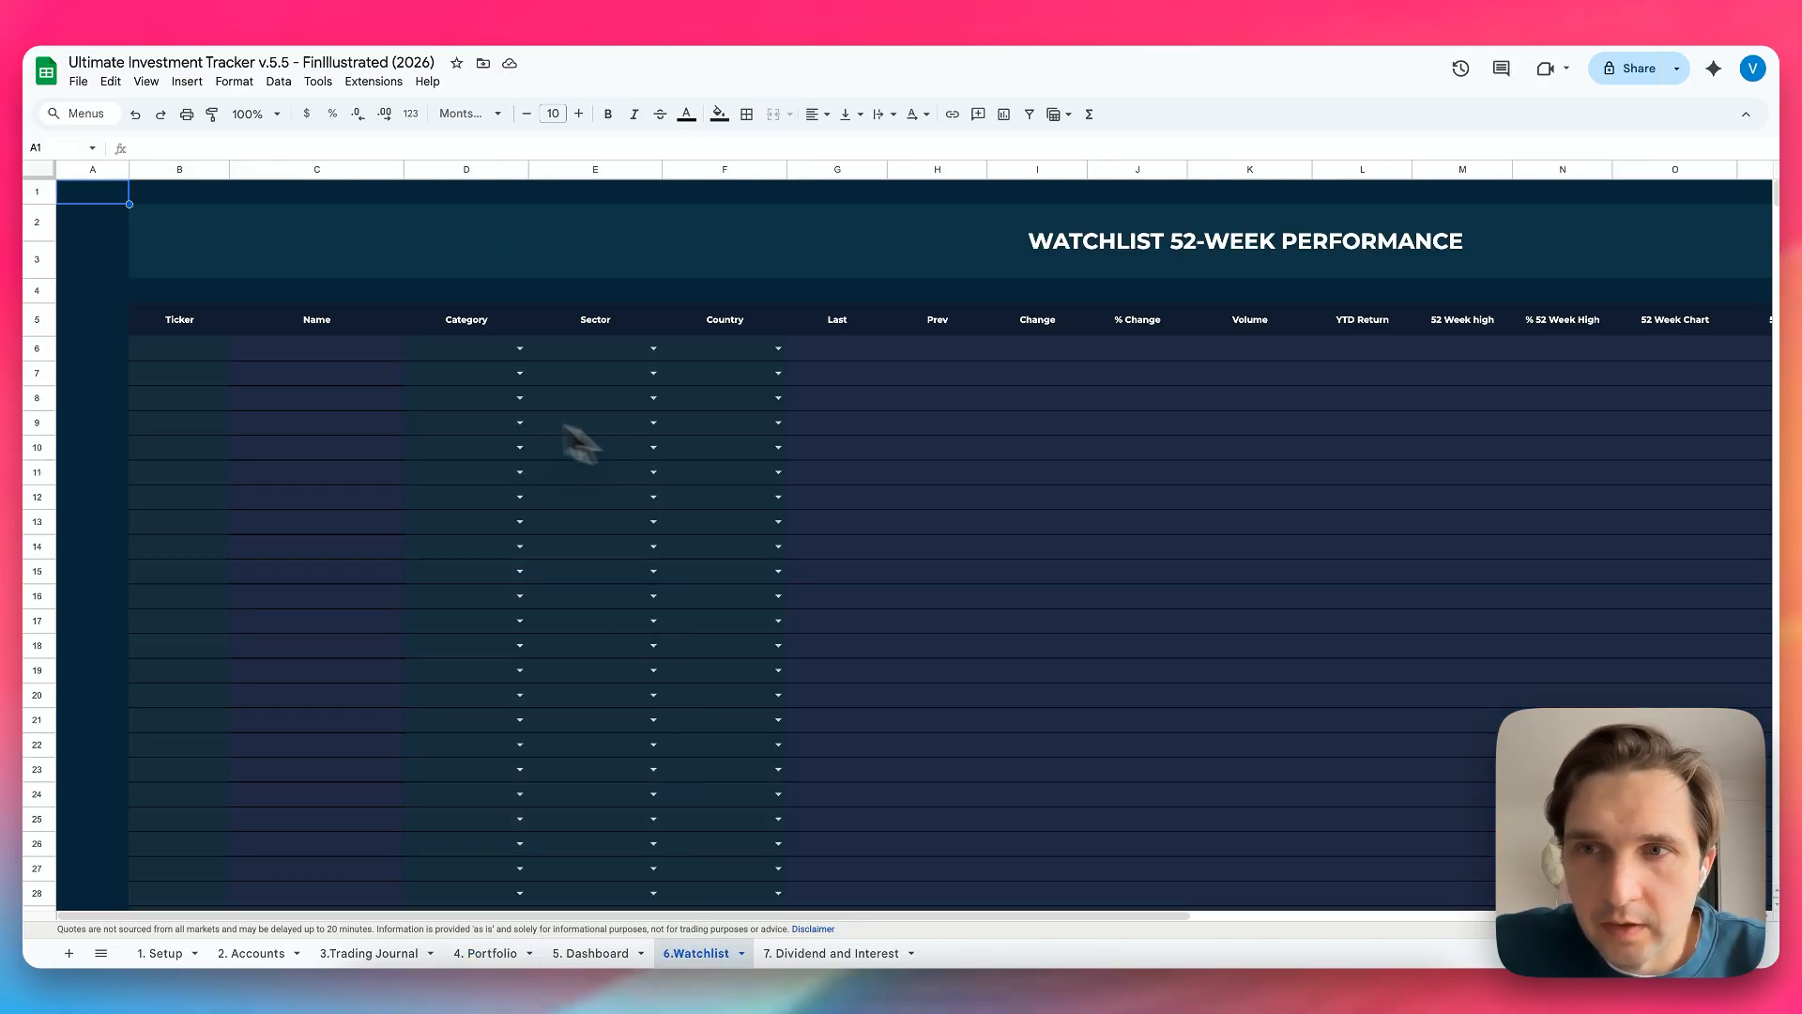
click(198, 367)
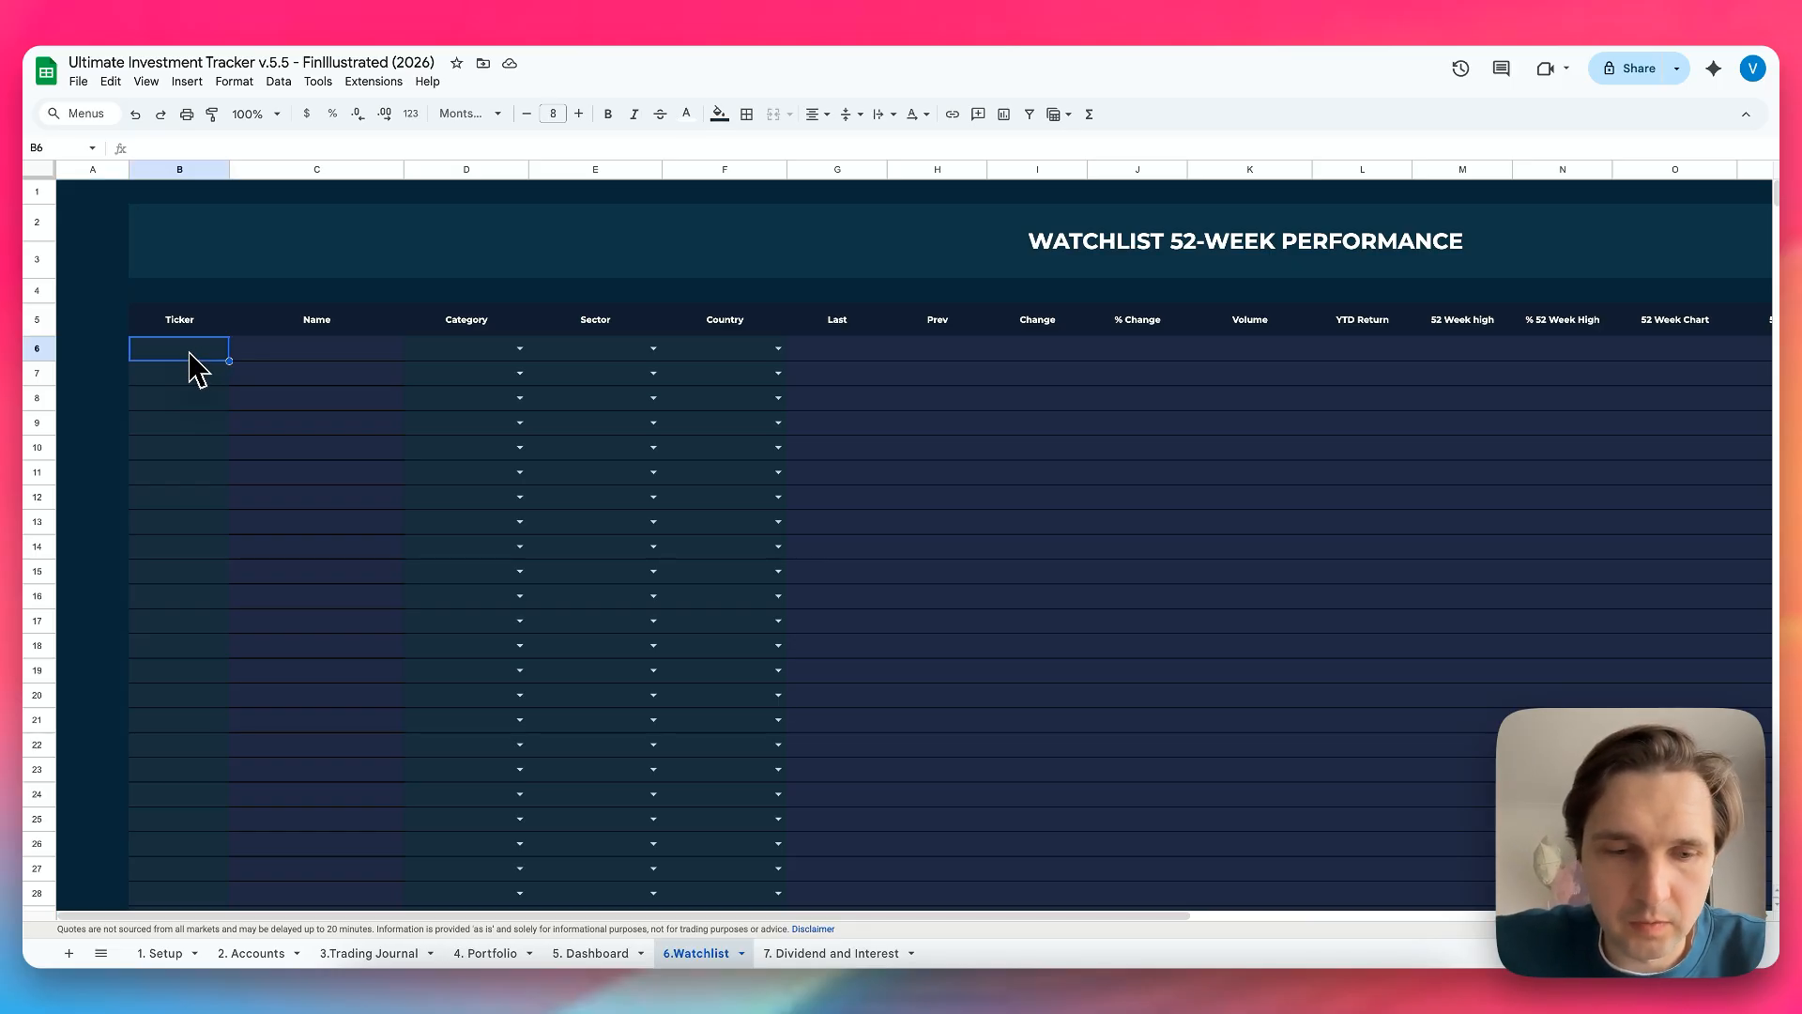
text(AAPL)
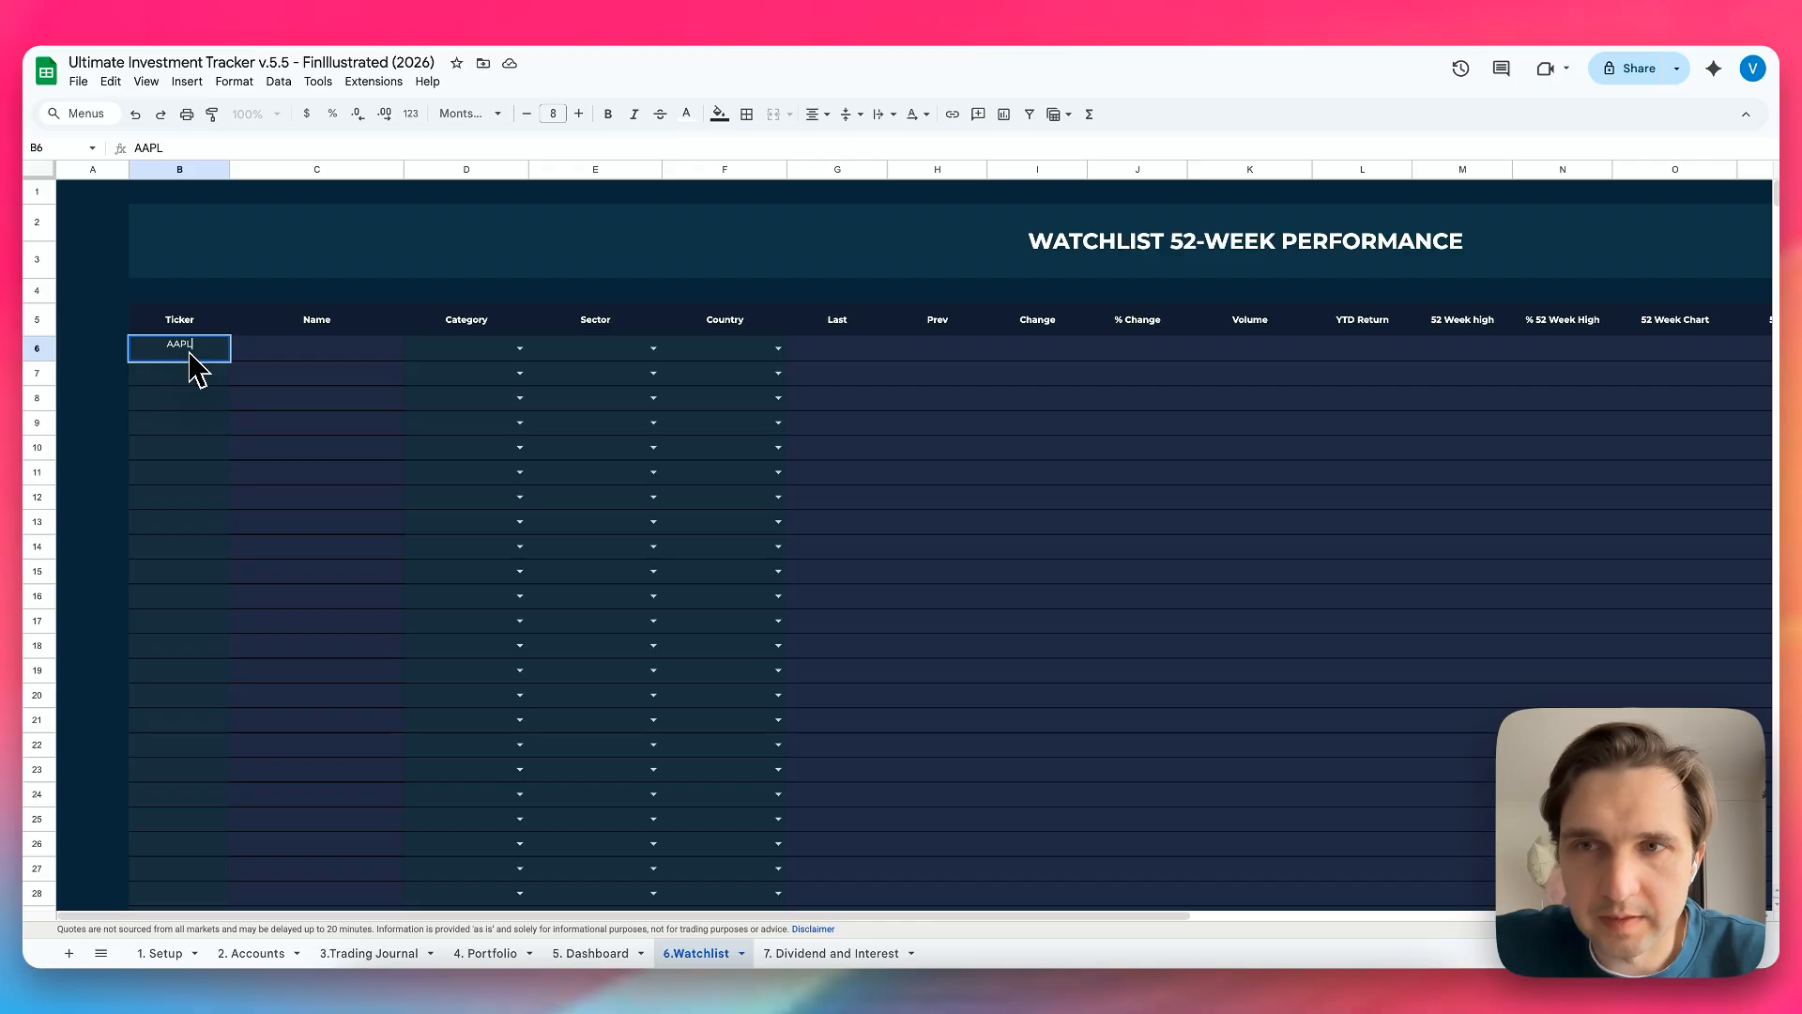
key(Tab)
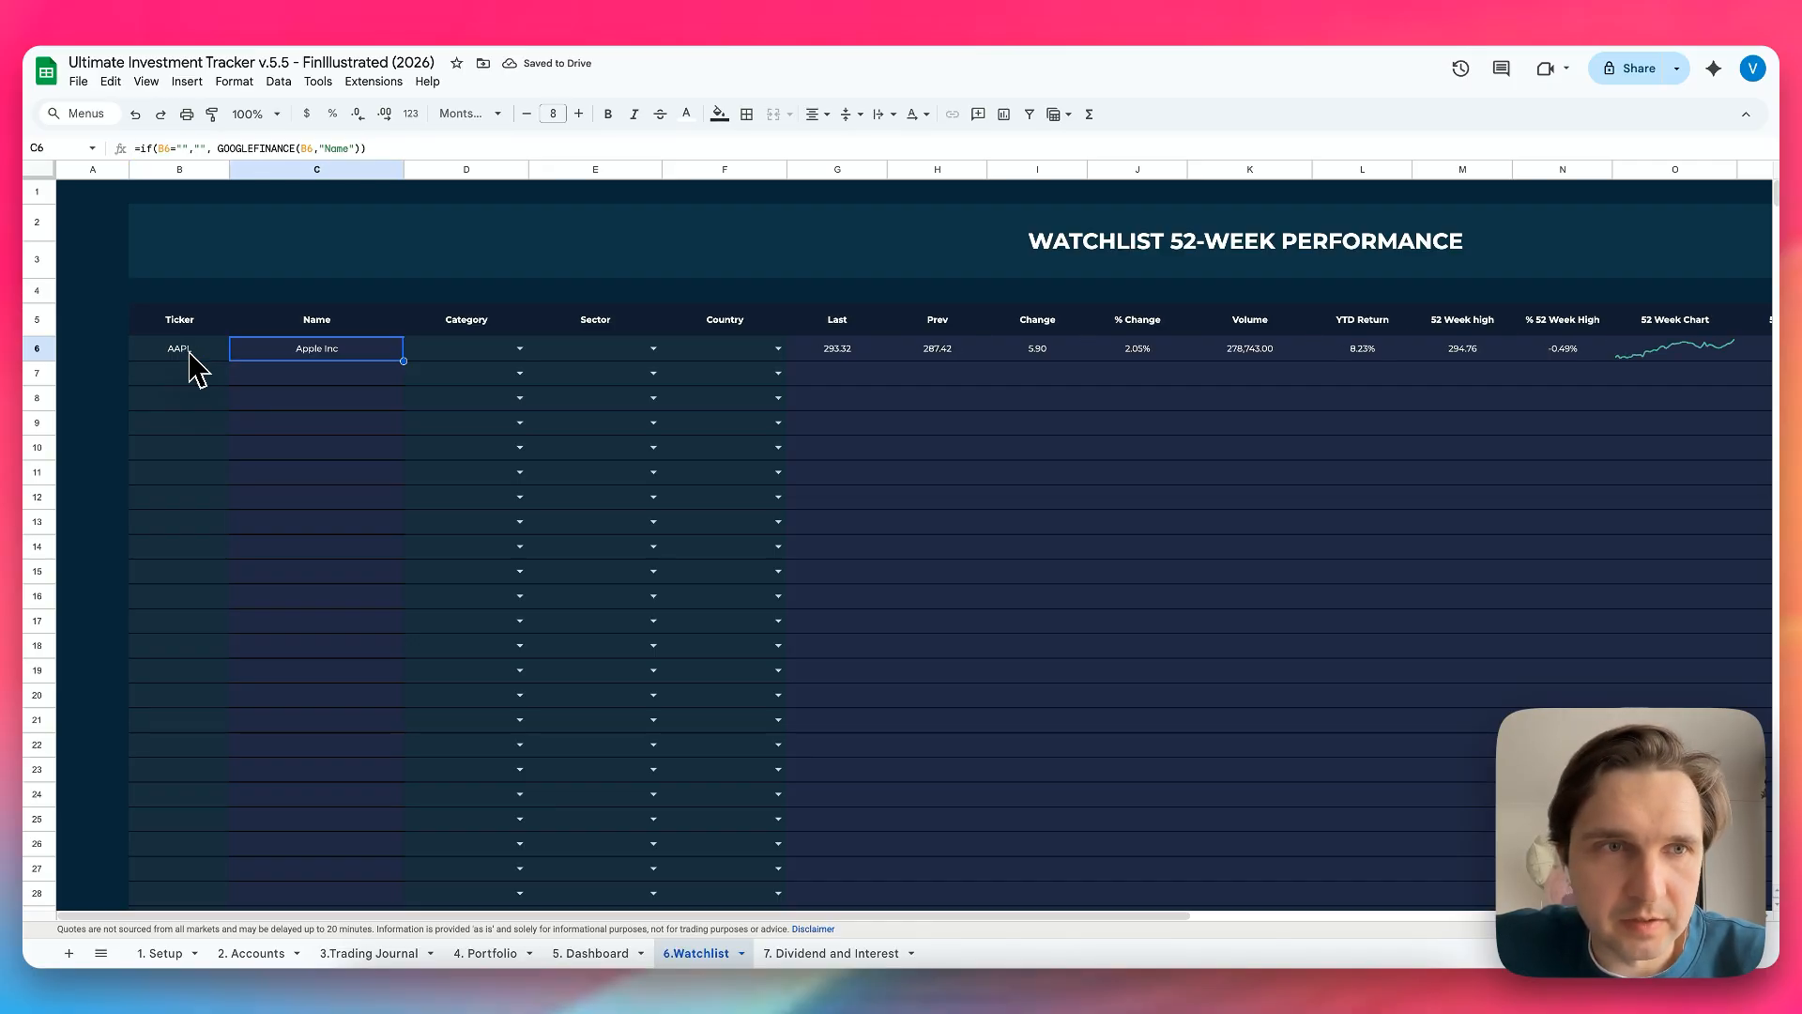
Set the AAPL watchlist entry's category to Growth Stocks, sector to Technology and country to United States
key(Tab)
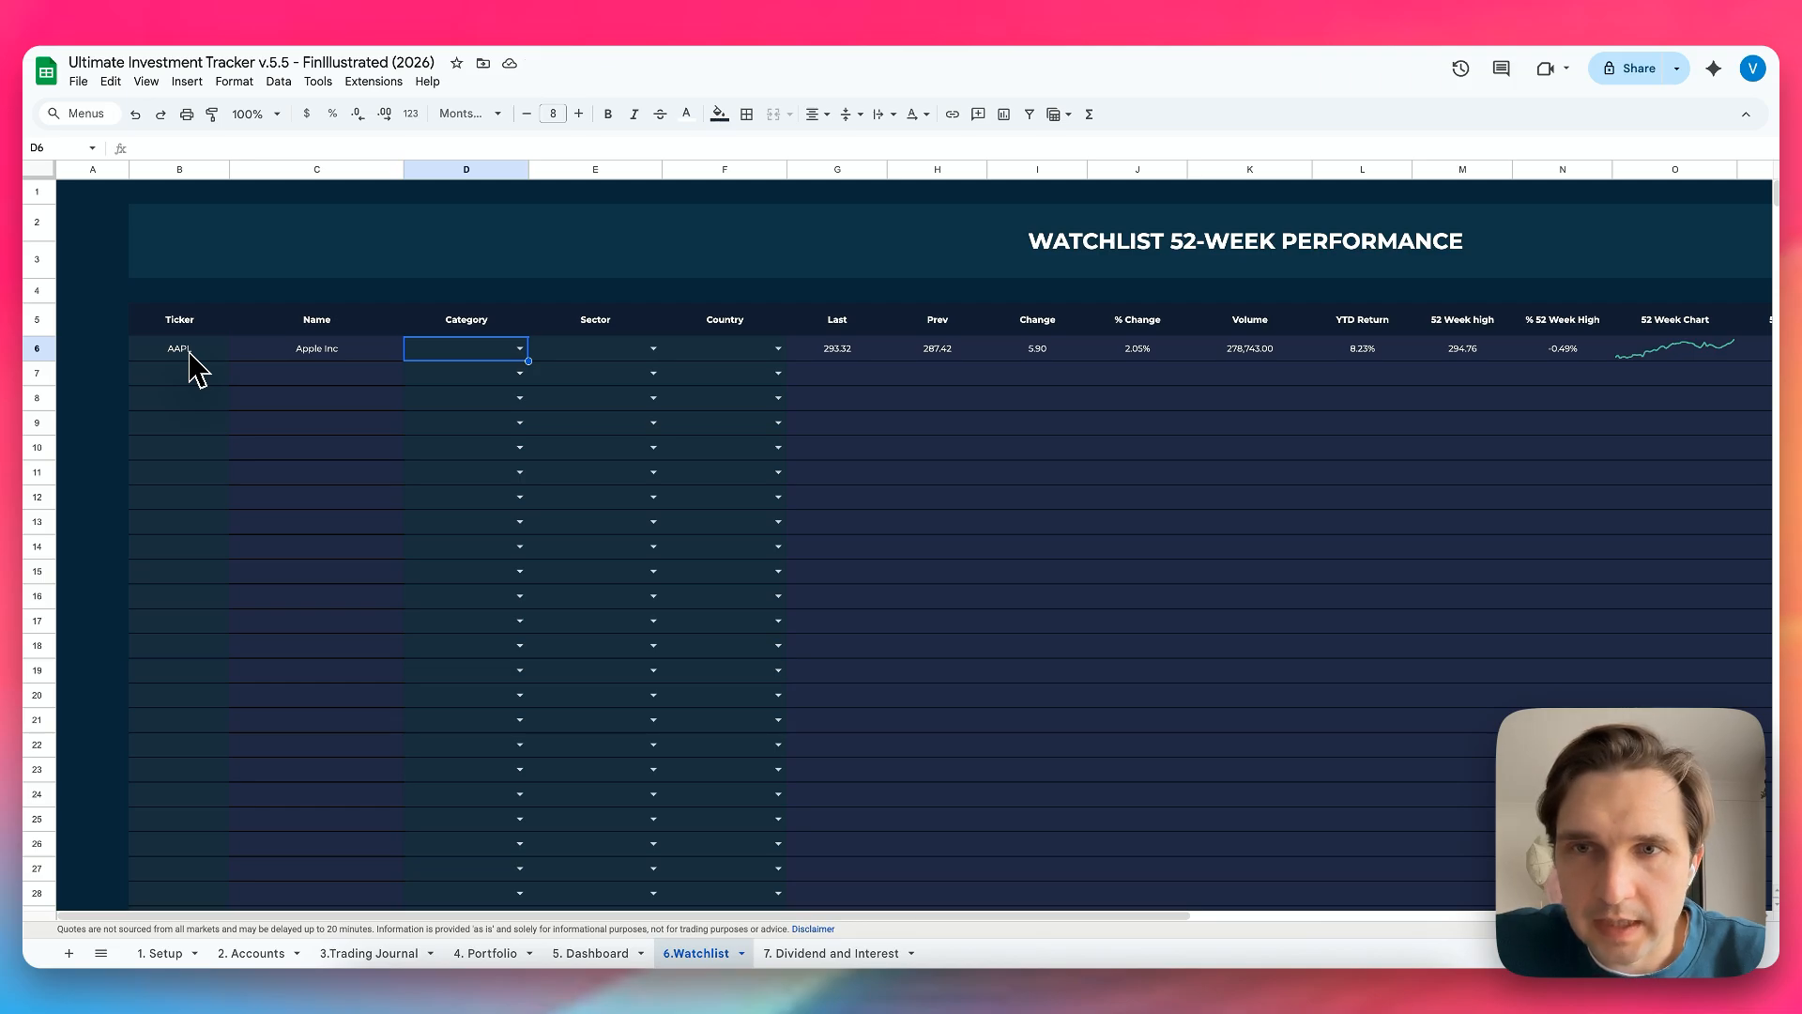
key(Return)
key(Tab)
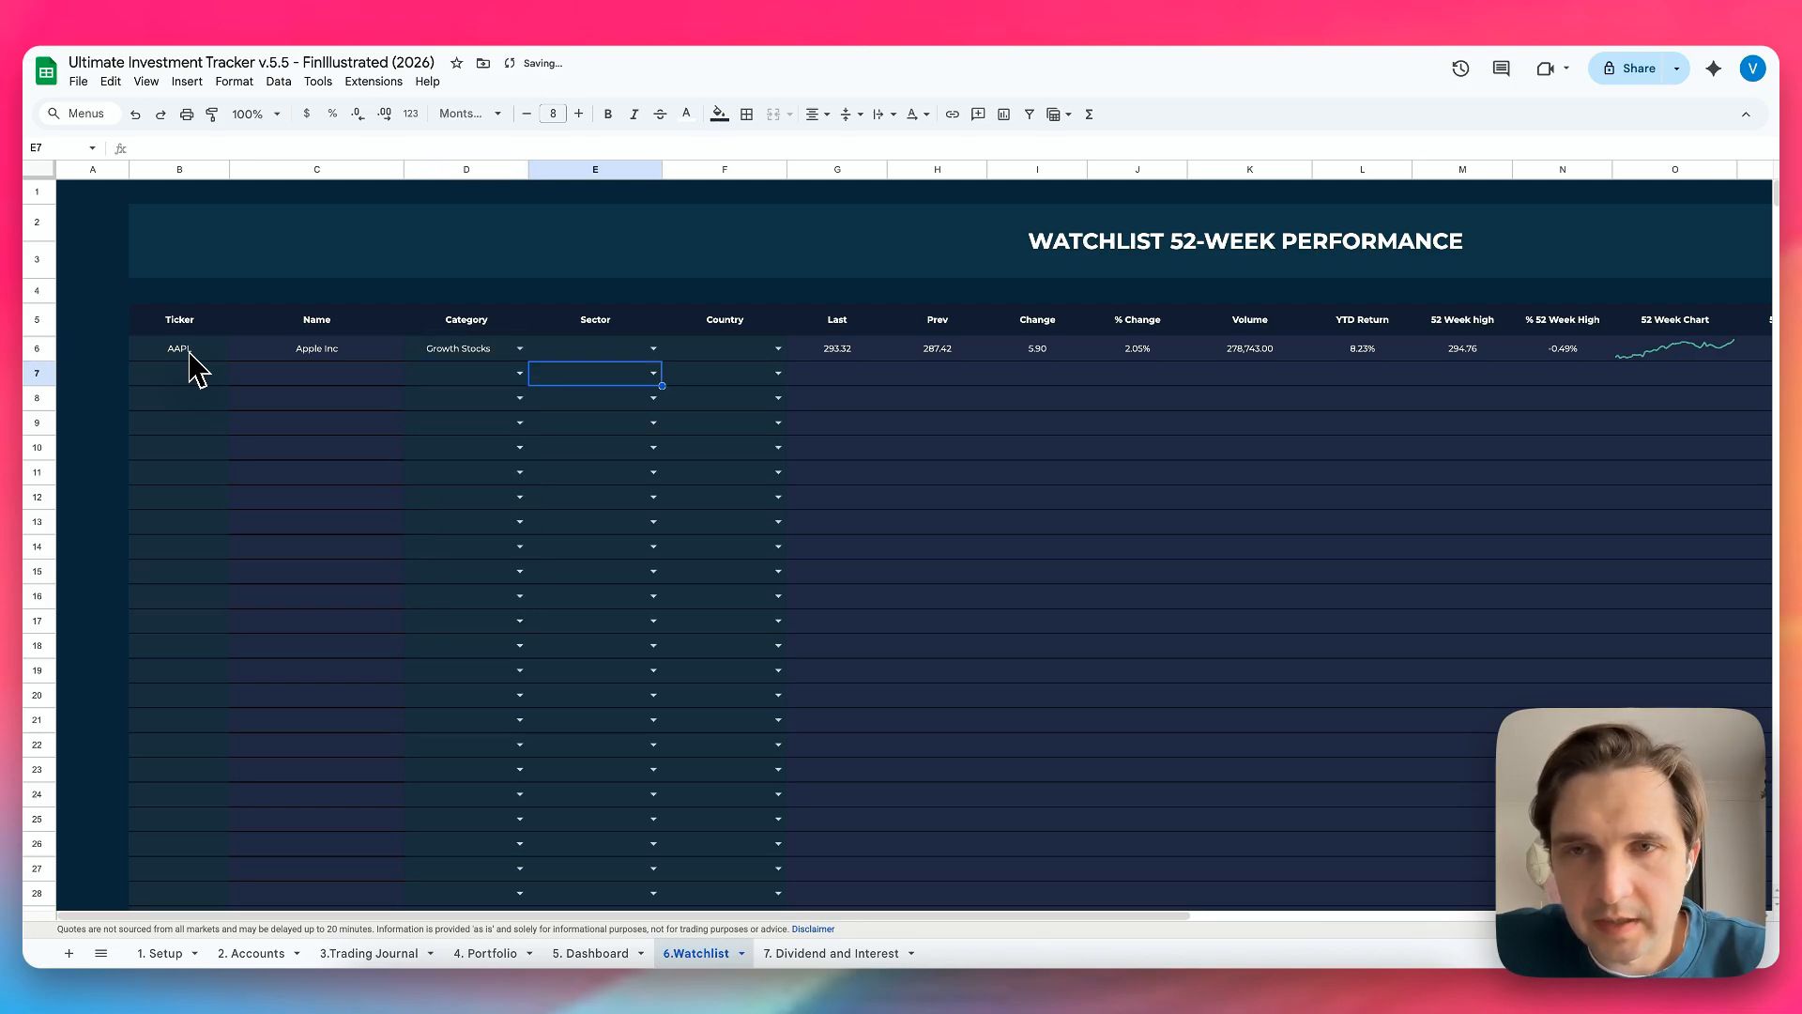
key(Return)
key(Tab)
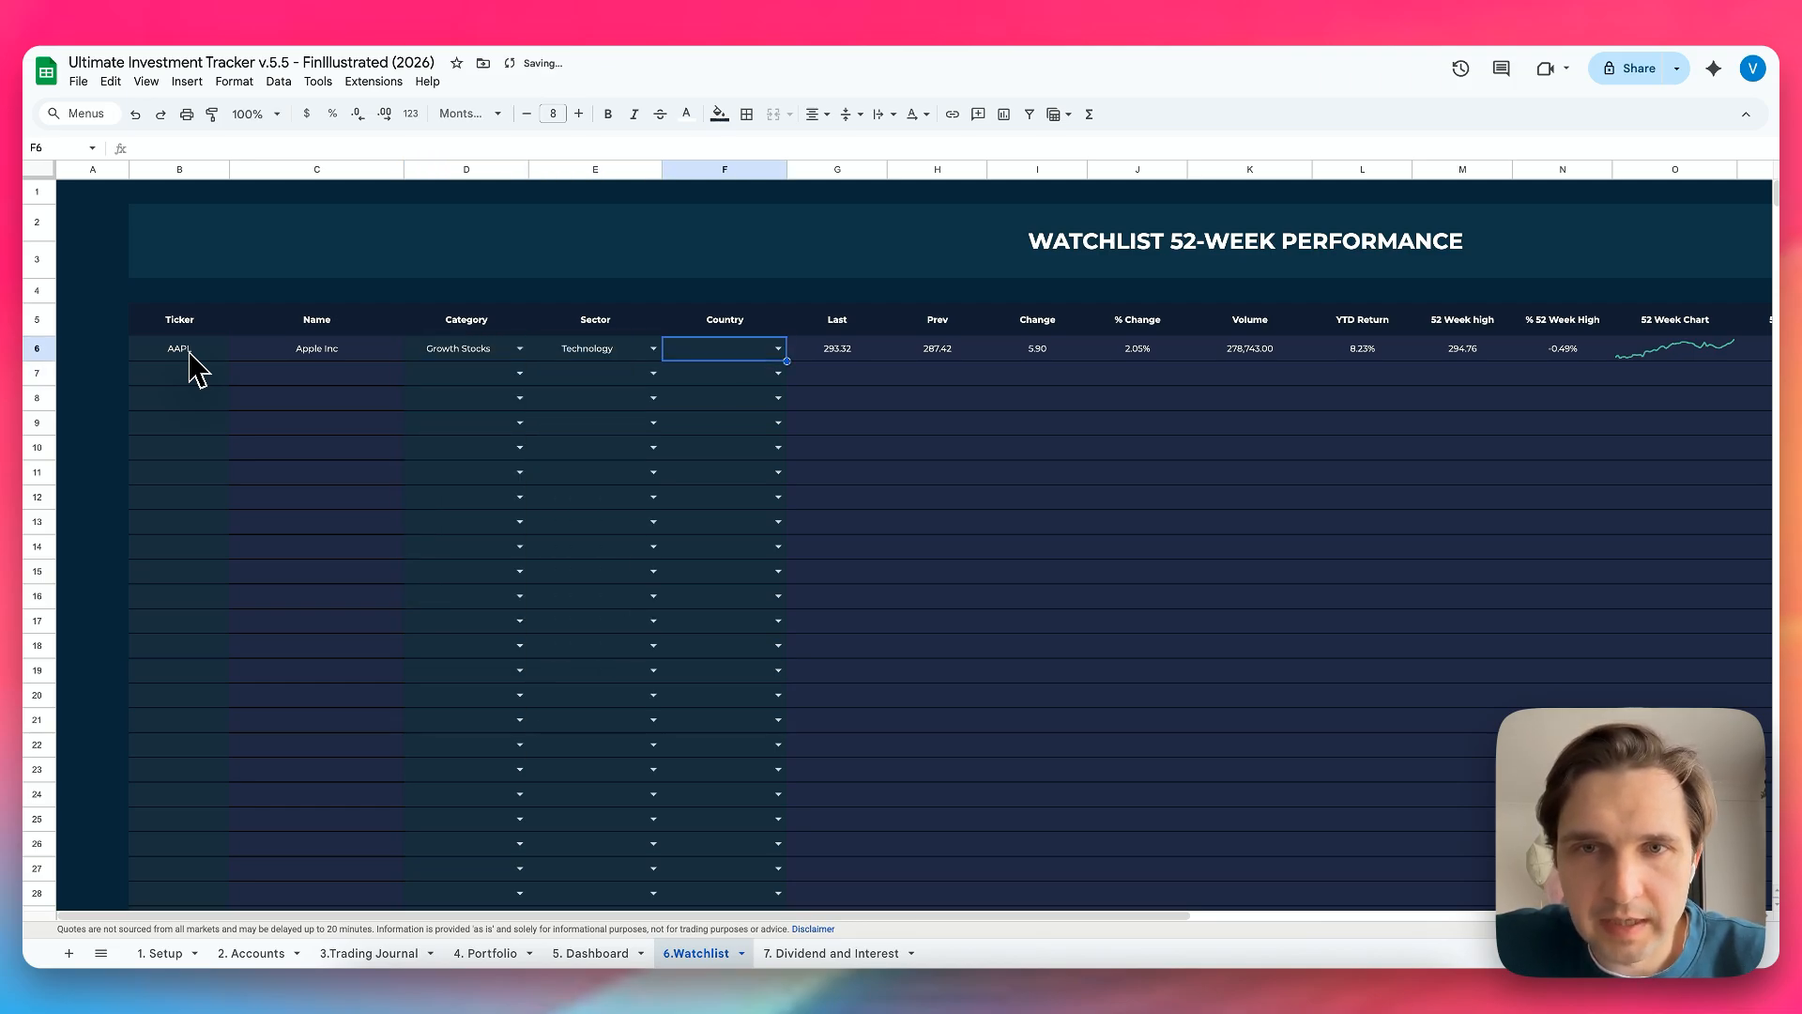
key(Return)
key(Return)
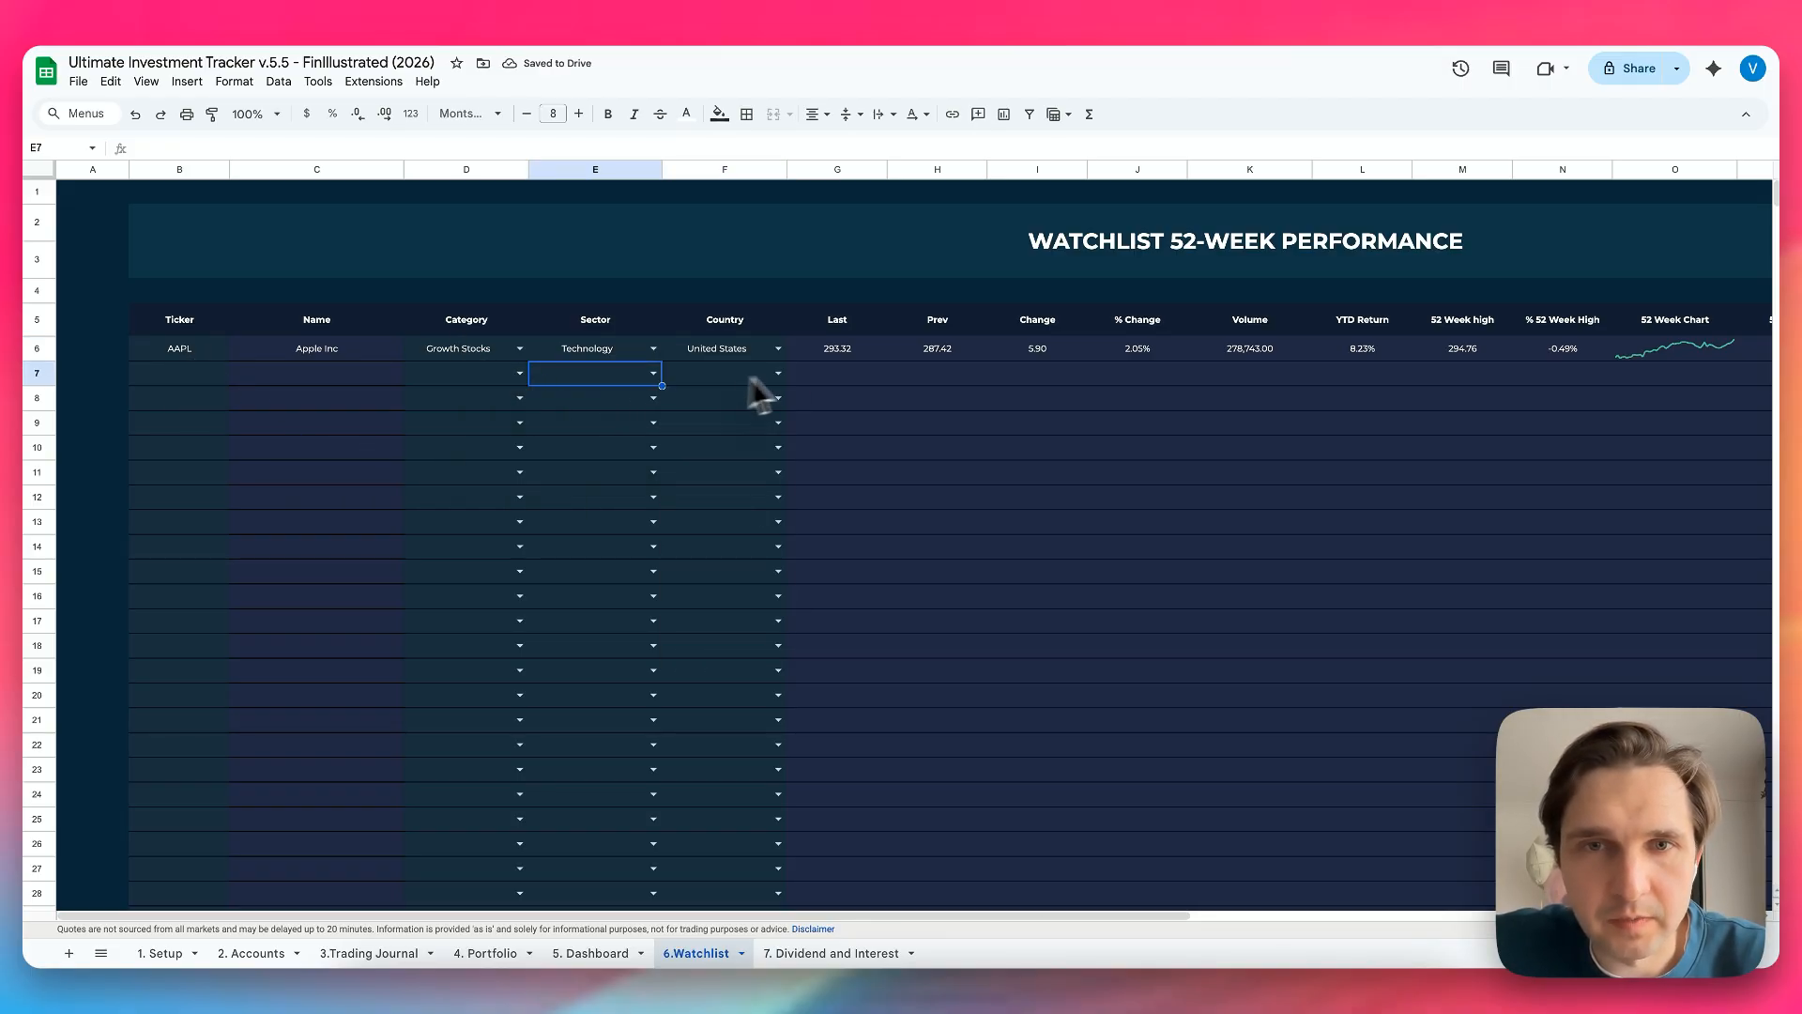
Review the AAPL watchlist row and its category, and look over the Accounts and Setup sheets before returning to the Watchlist
scroll(797, 385, right, 2)
scroll(797, 386, left, 2)
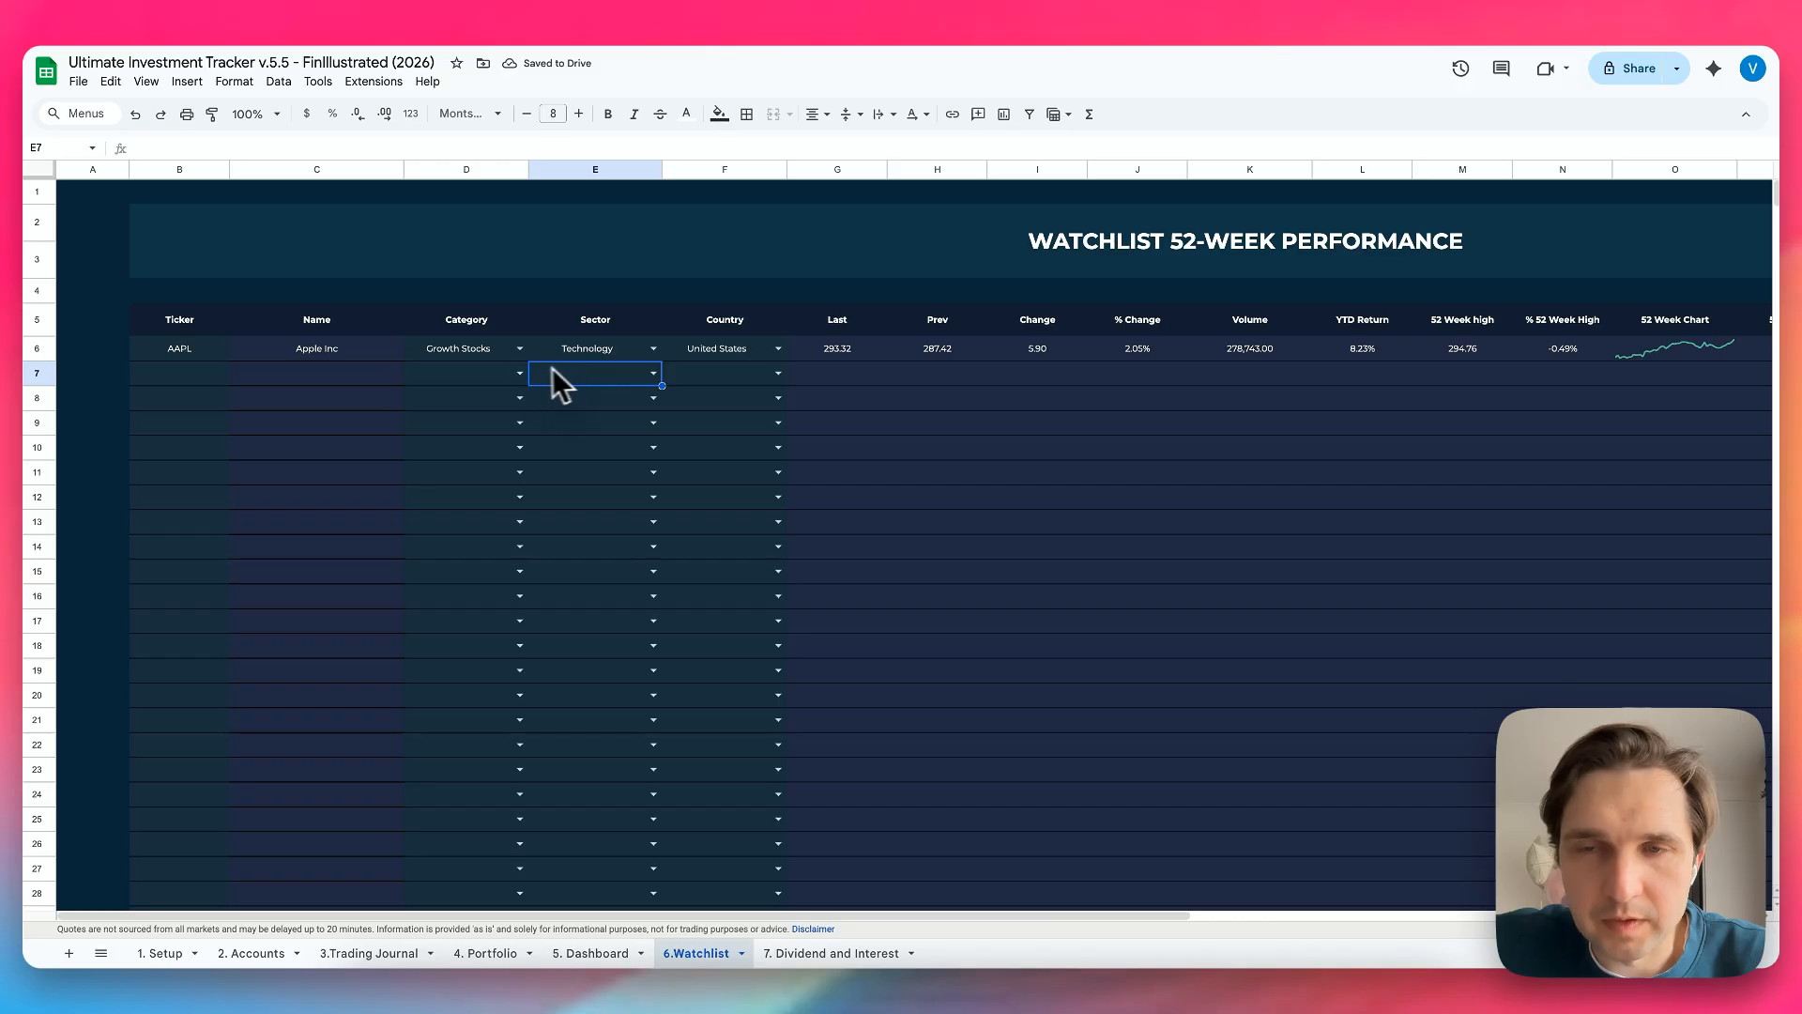
click(463, 352)
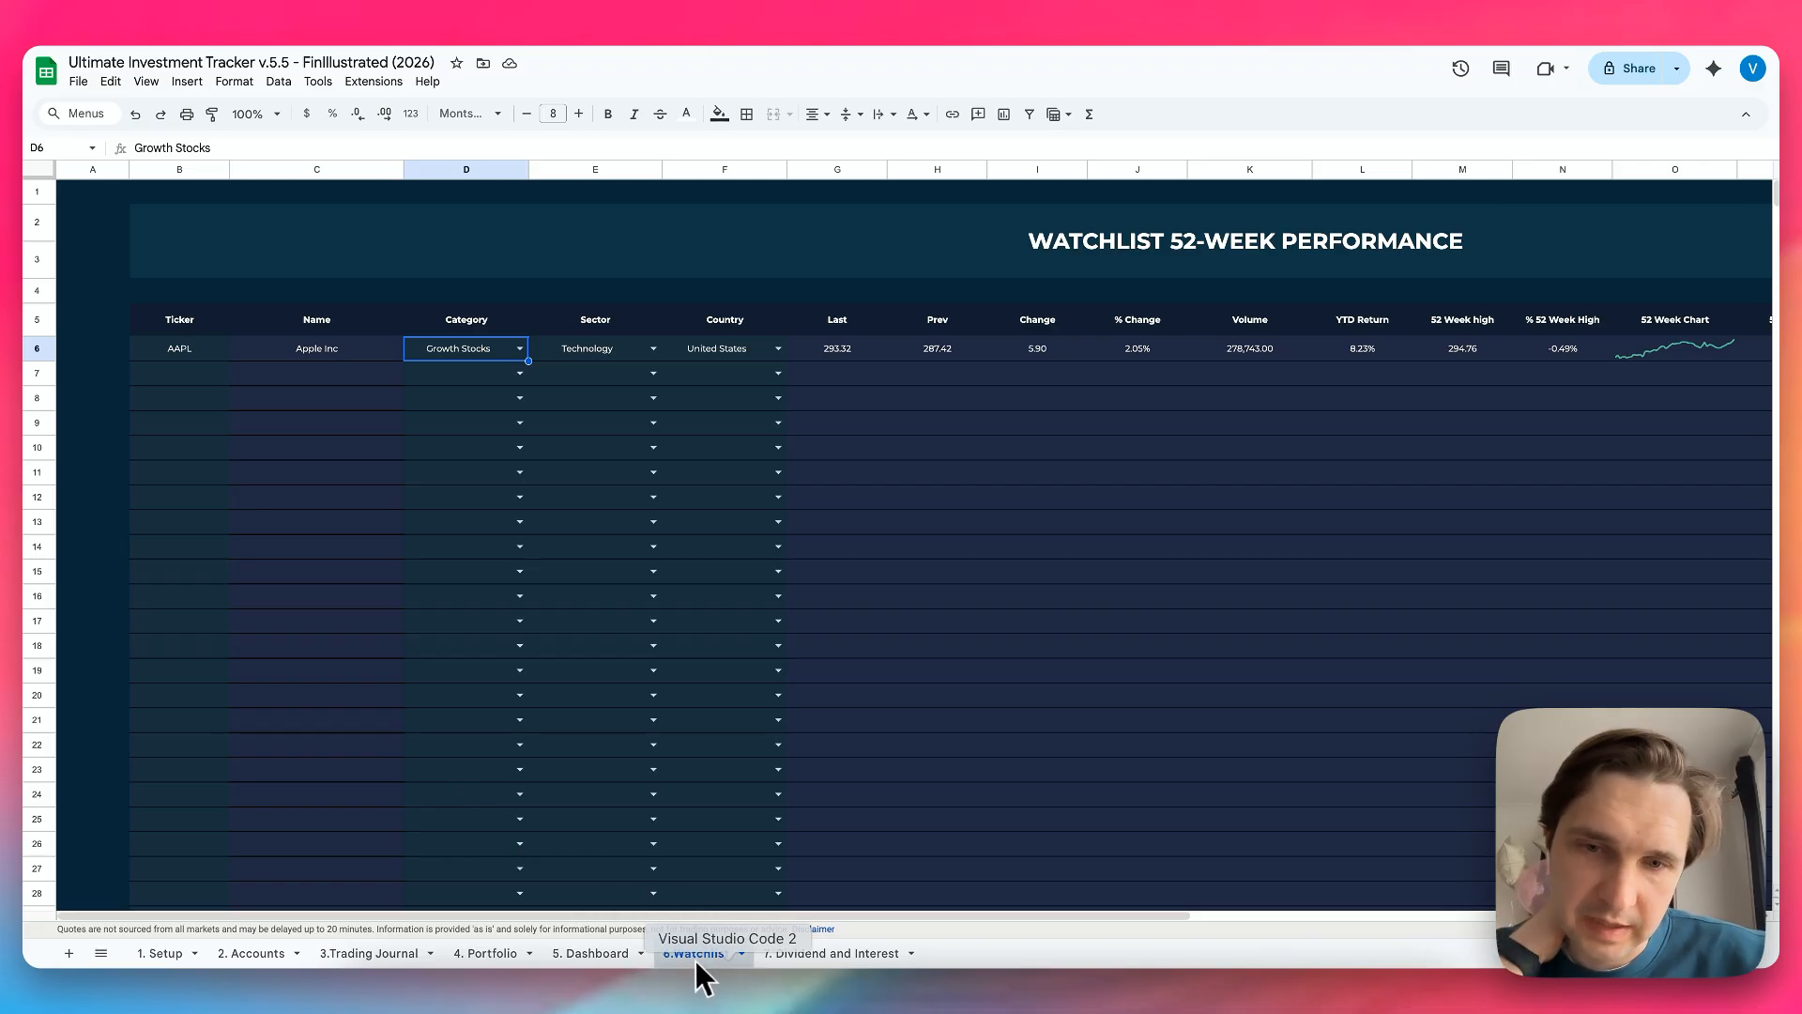
click(250, 956)
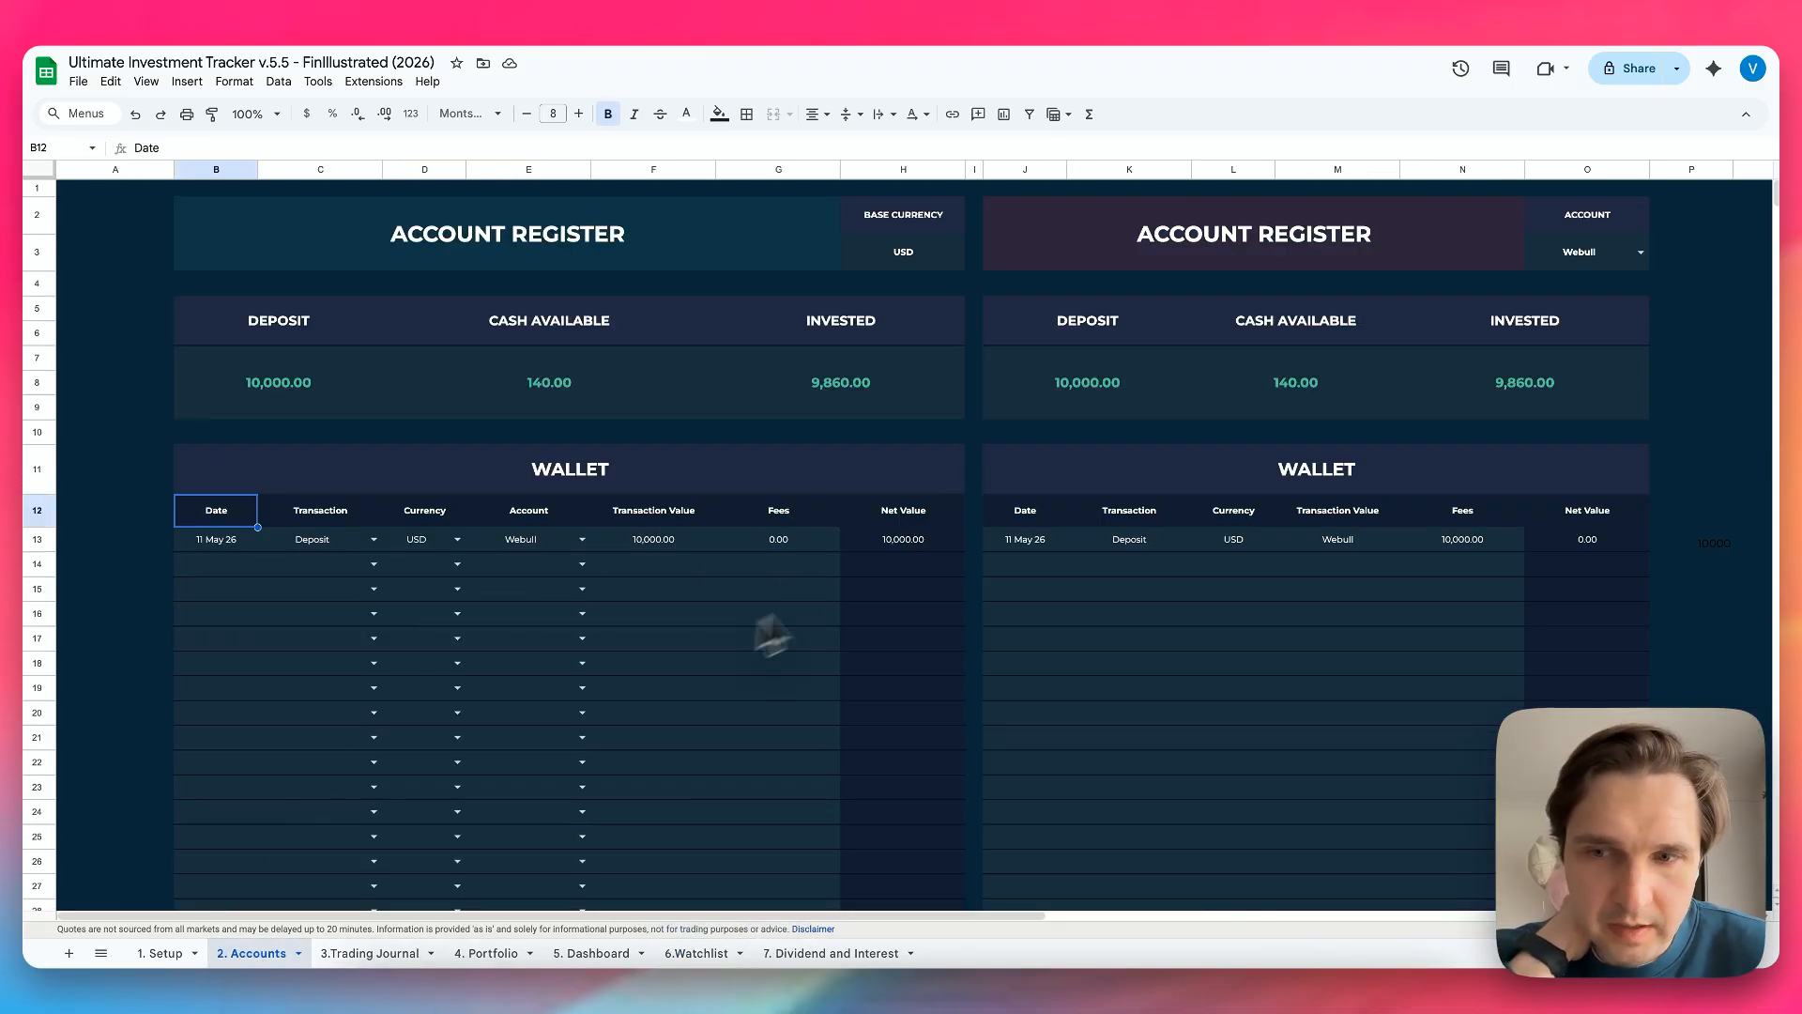
click(165, 955)
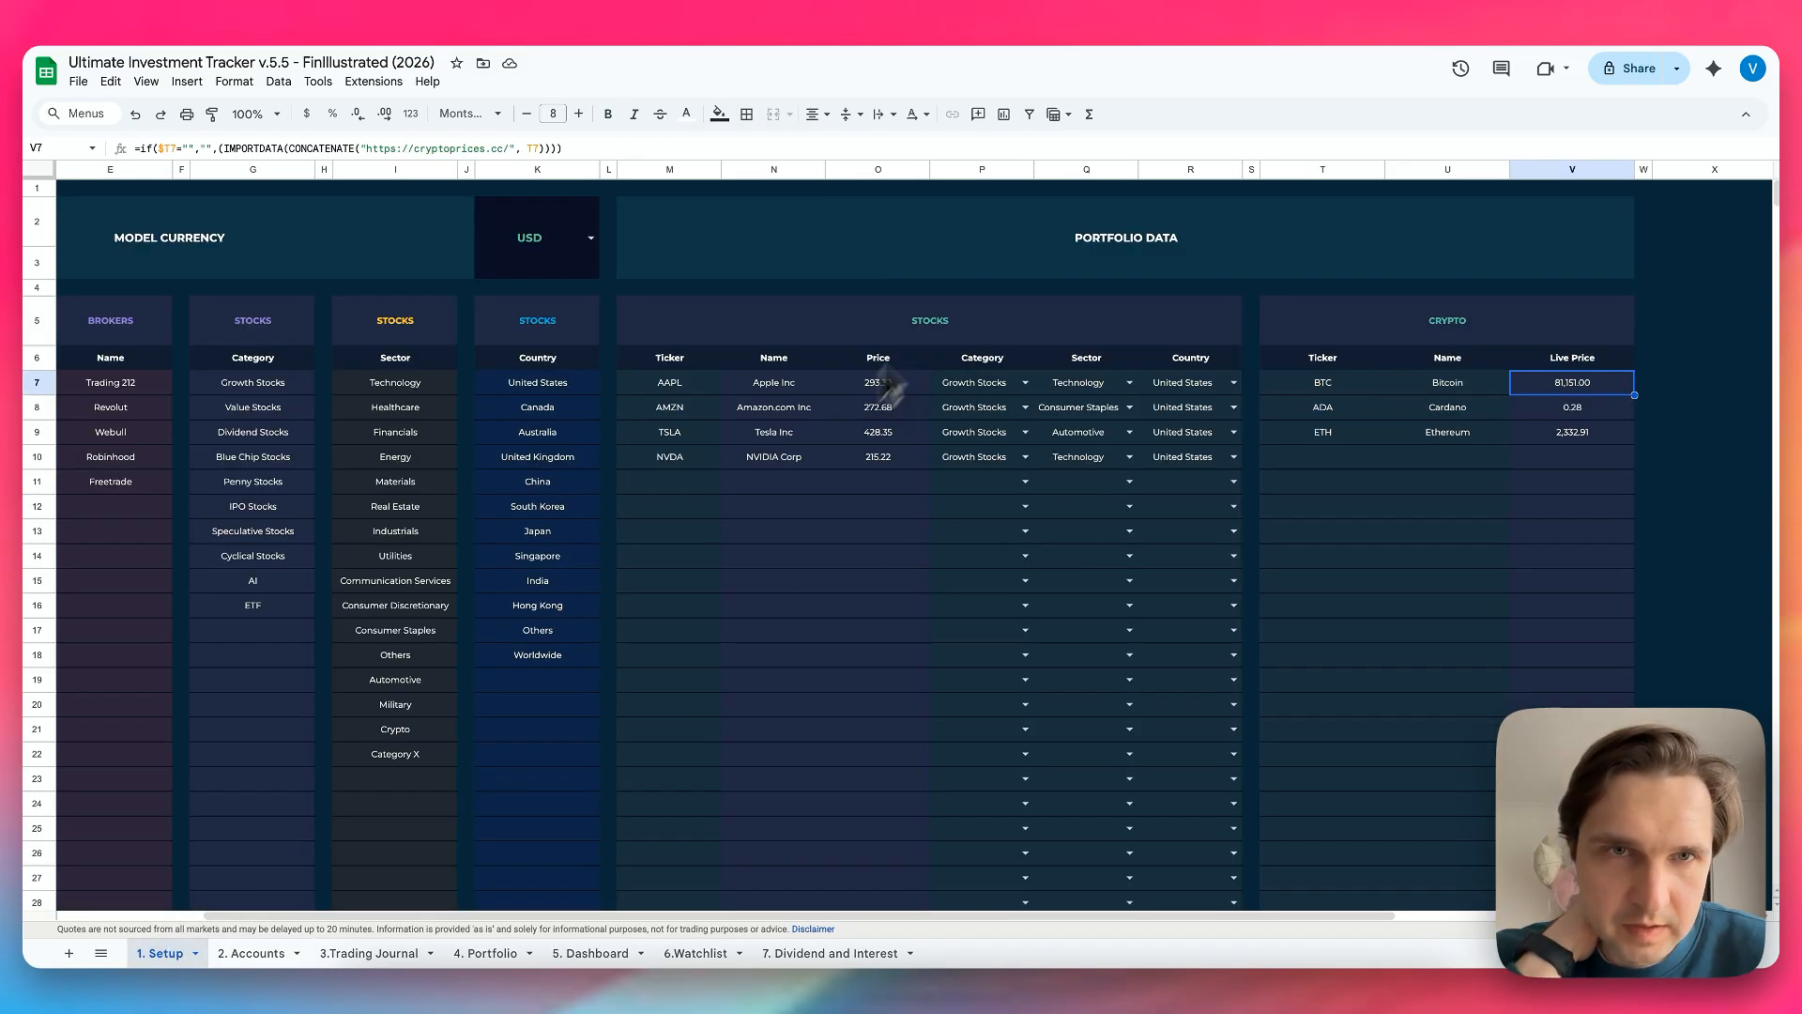
click(706, 952)
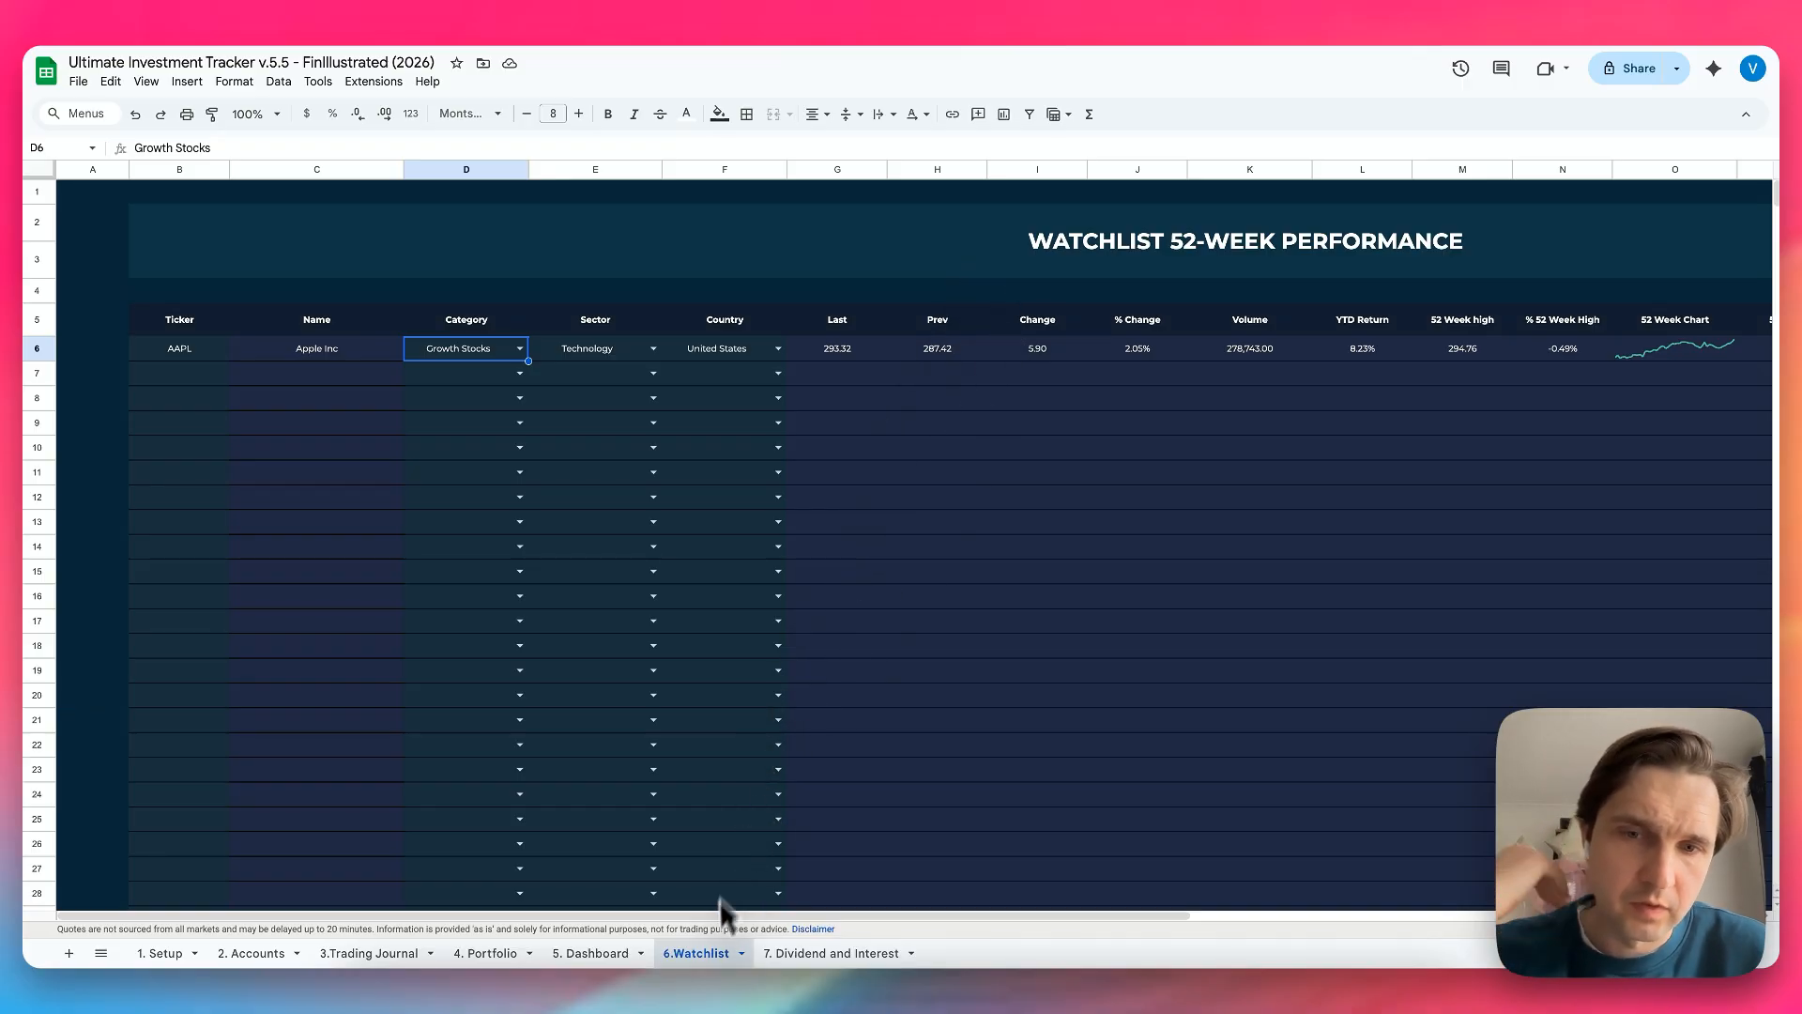
Rename the watchlist sheet to 6.Stocks Watchlist
click(676, 953)
text(Stocks)
key(Return)
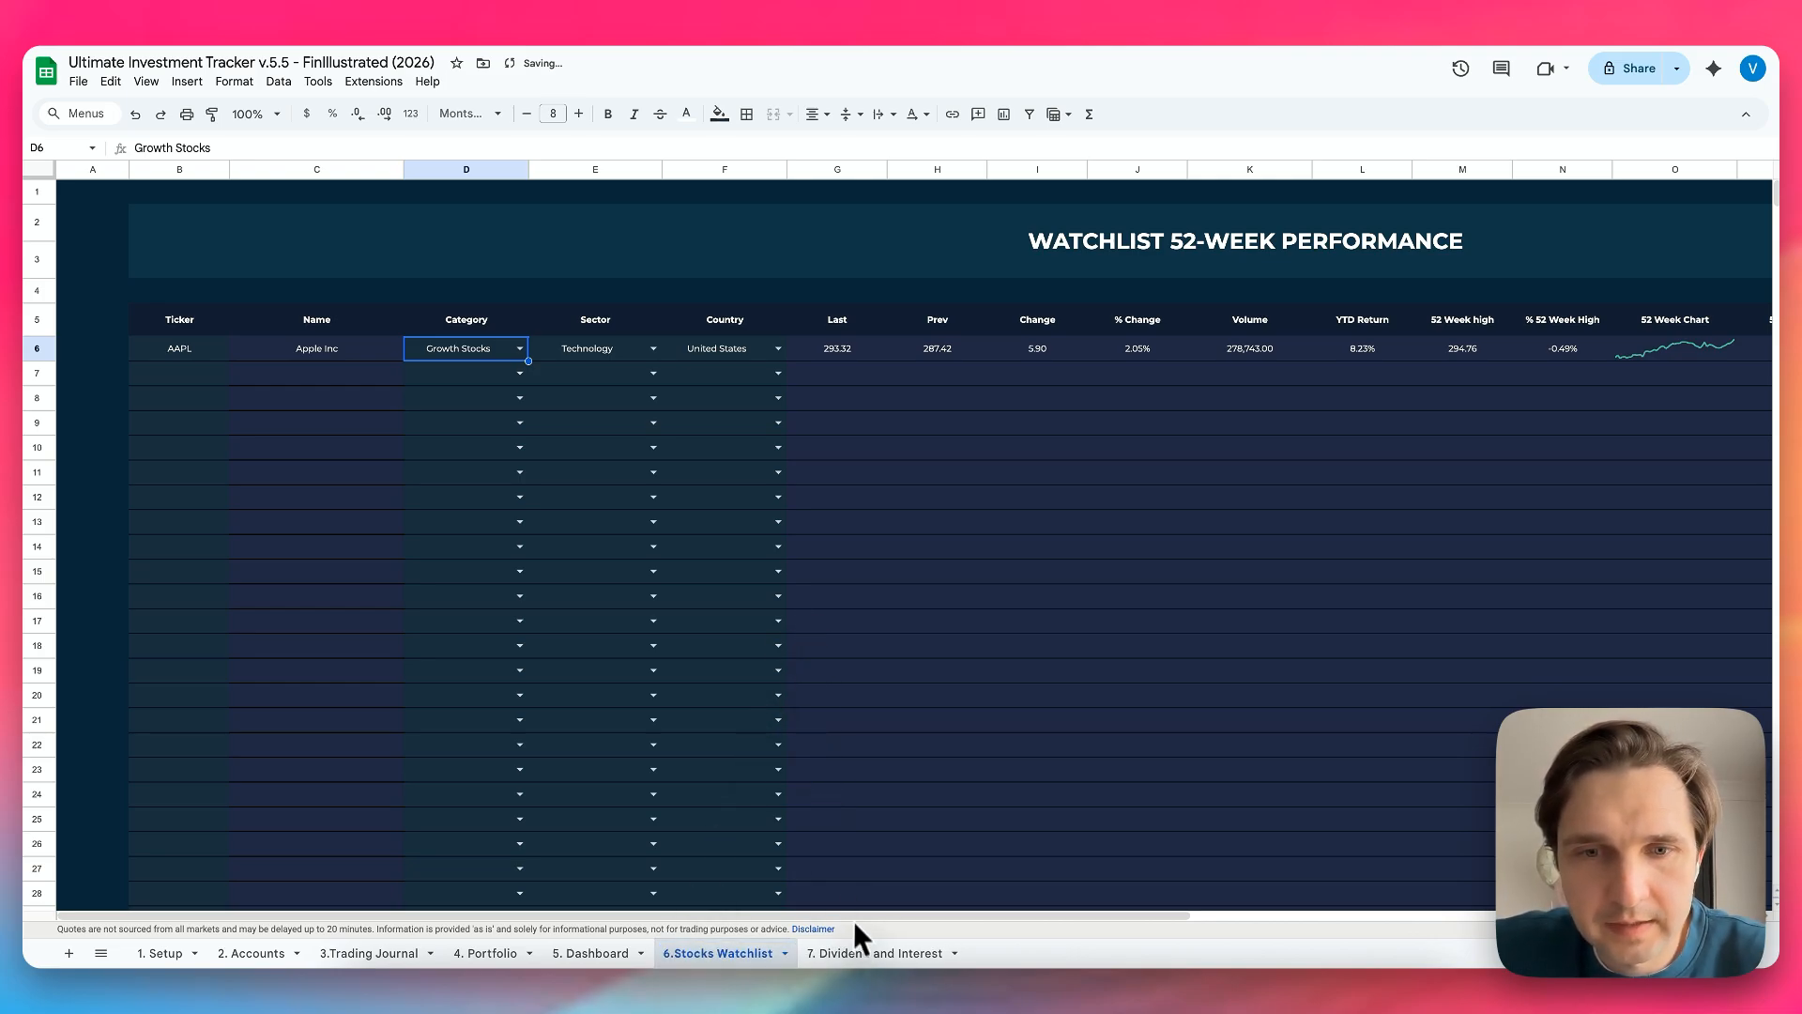
Log an AAPL dividend of 2.00 dated 11 May 26 in the Dividend Tracker of the Dividend and Interest sheet
click(861, 953)
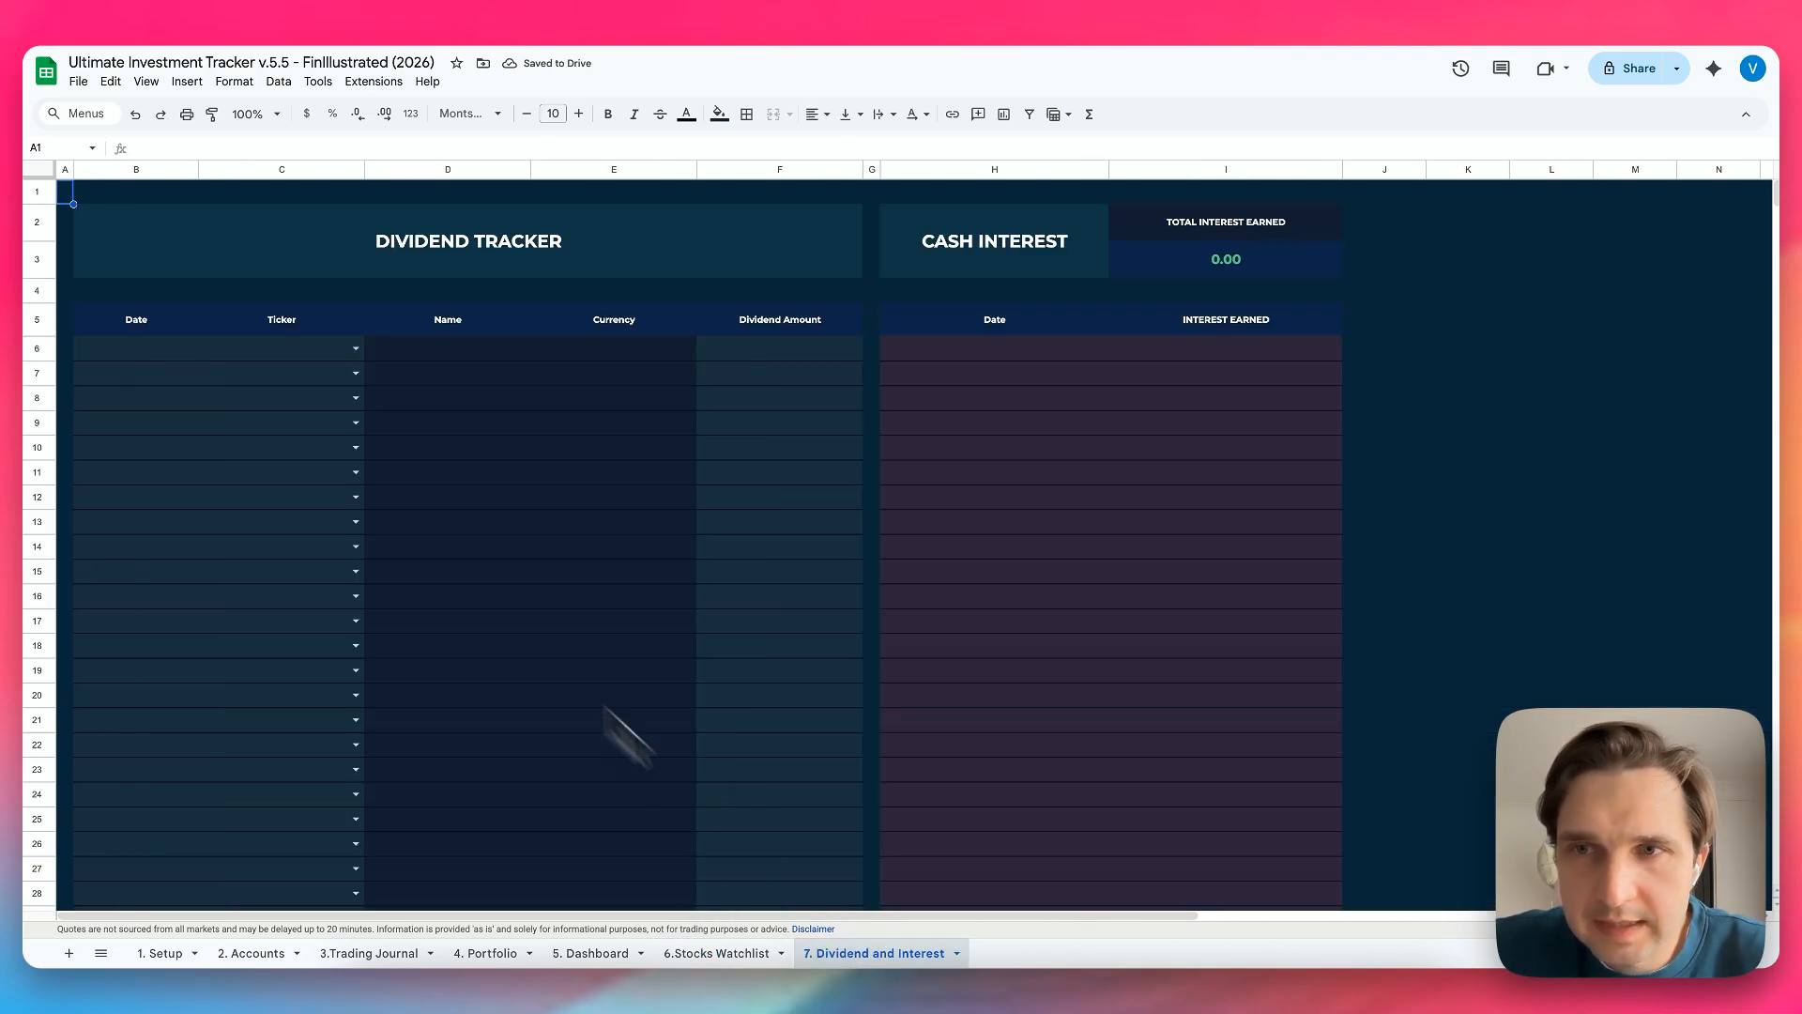
click(131, 349)
double_click(129, 353)
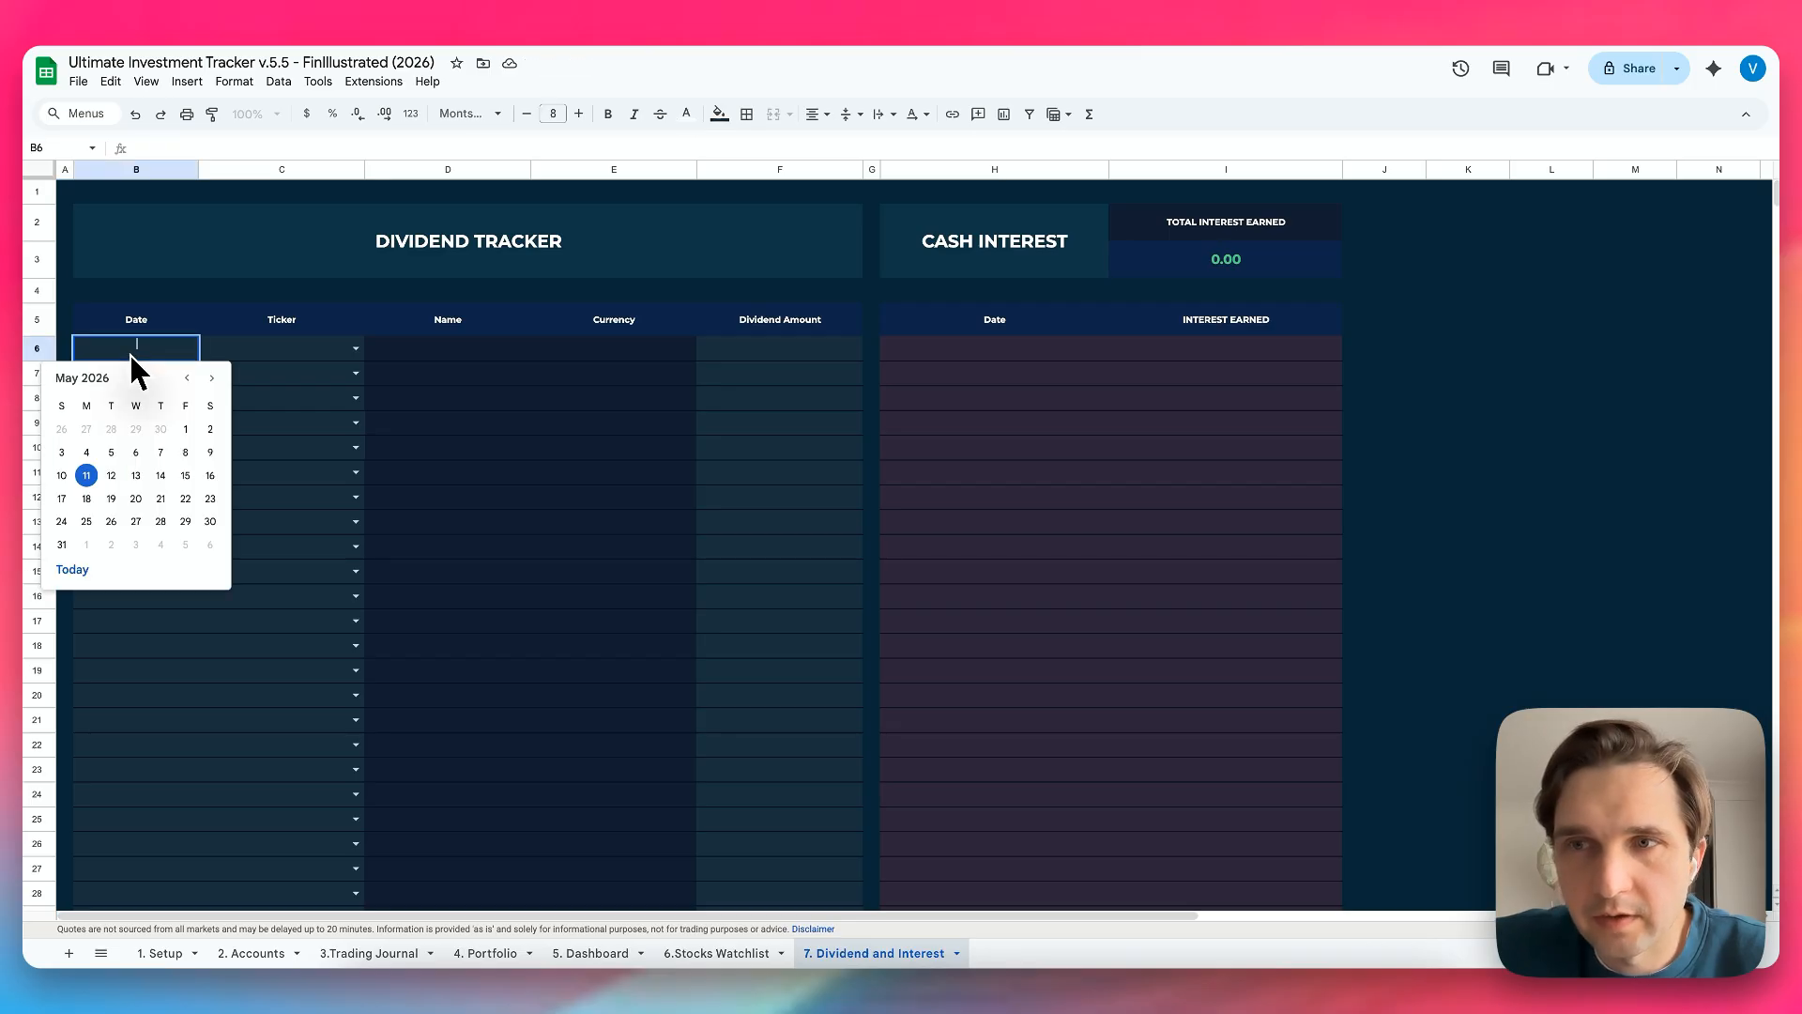
click(104, 487)
click(356, 349)
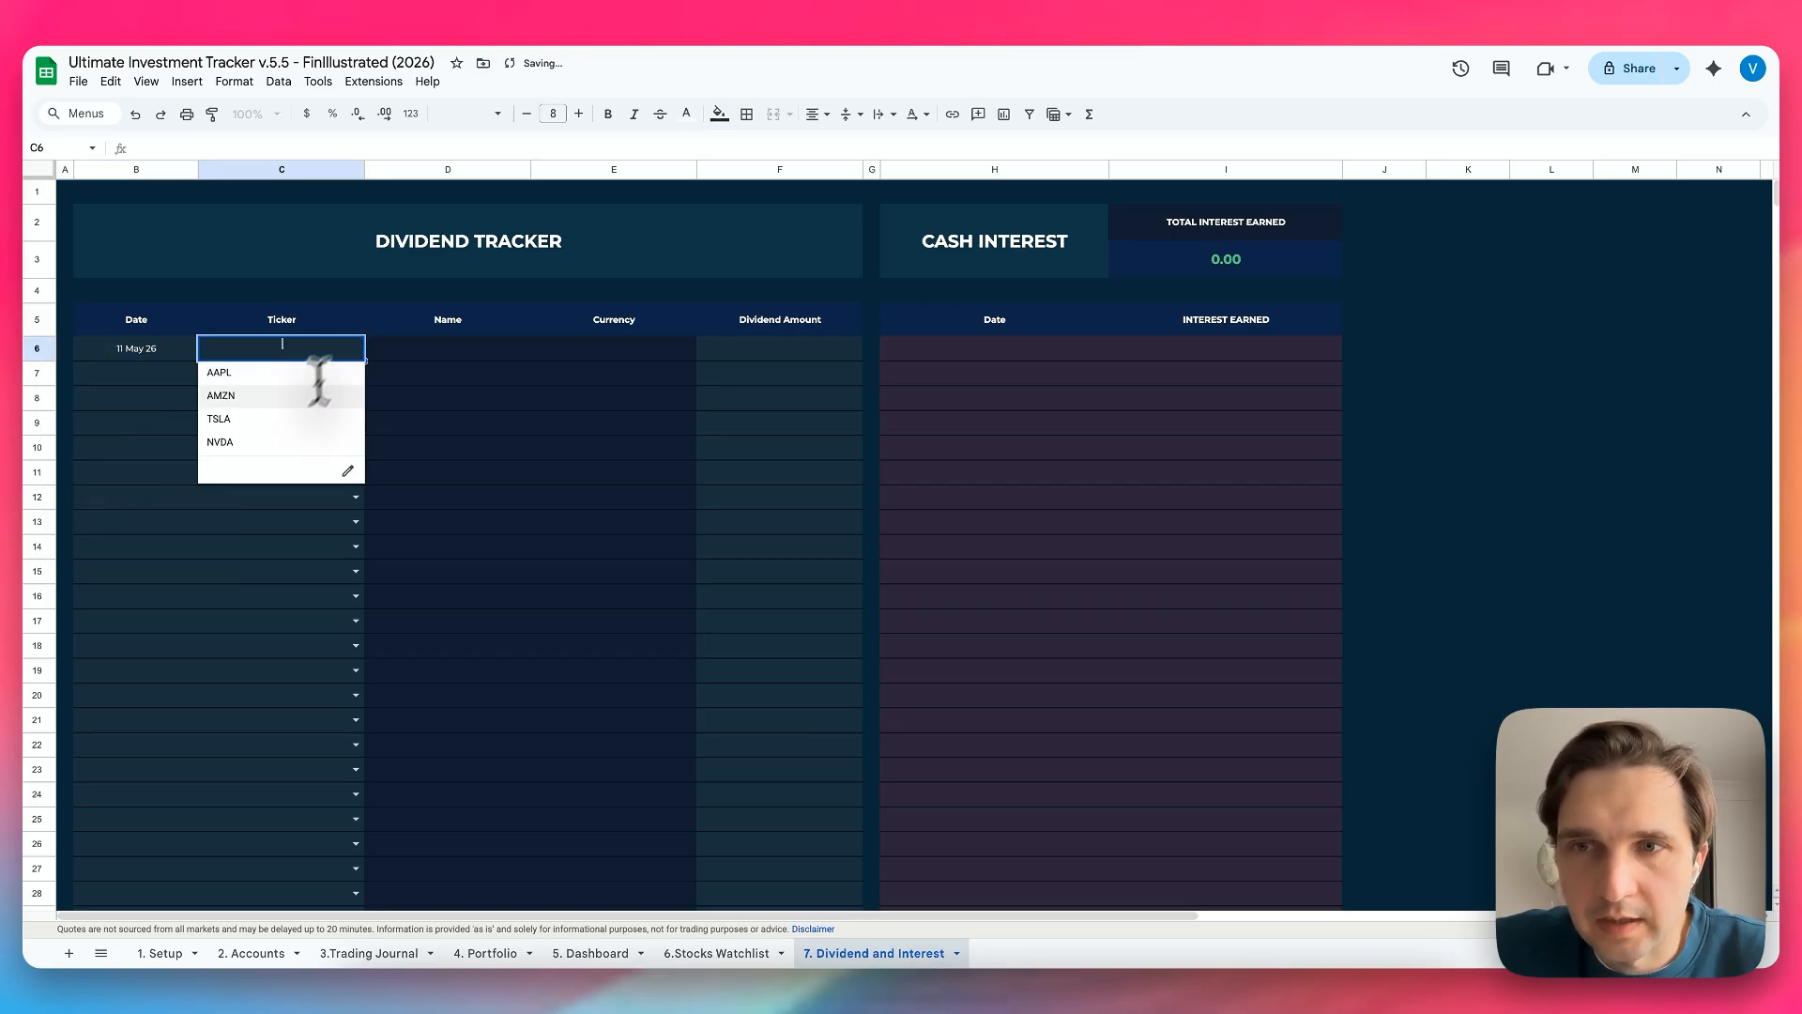
click(253, 393)
click(762, 353)
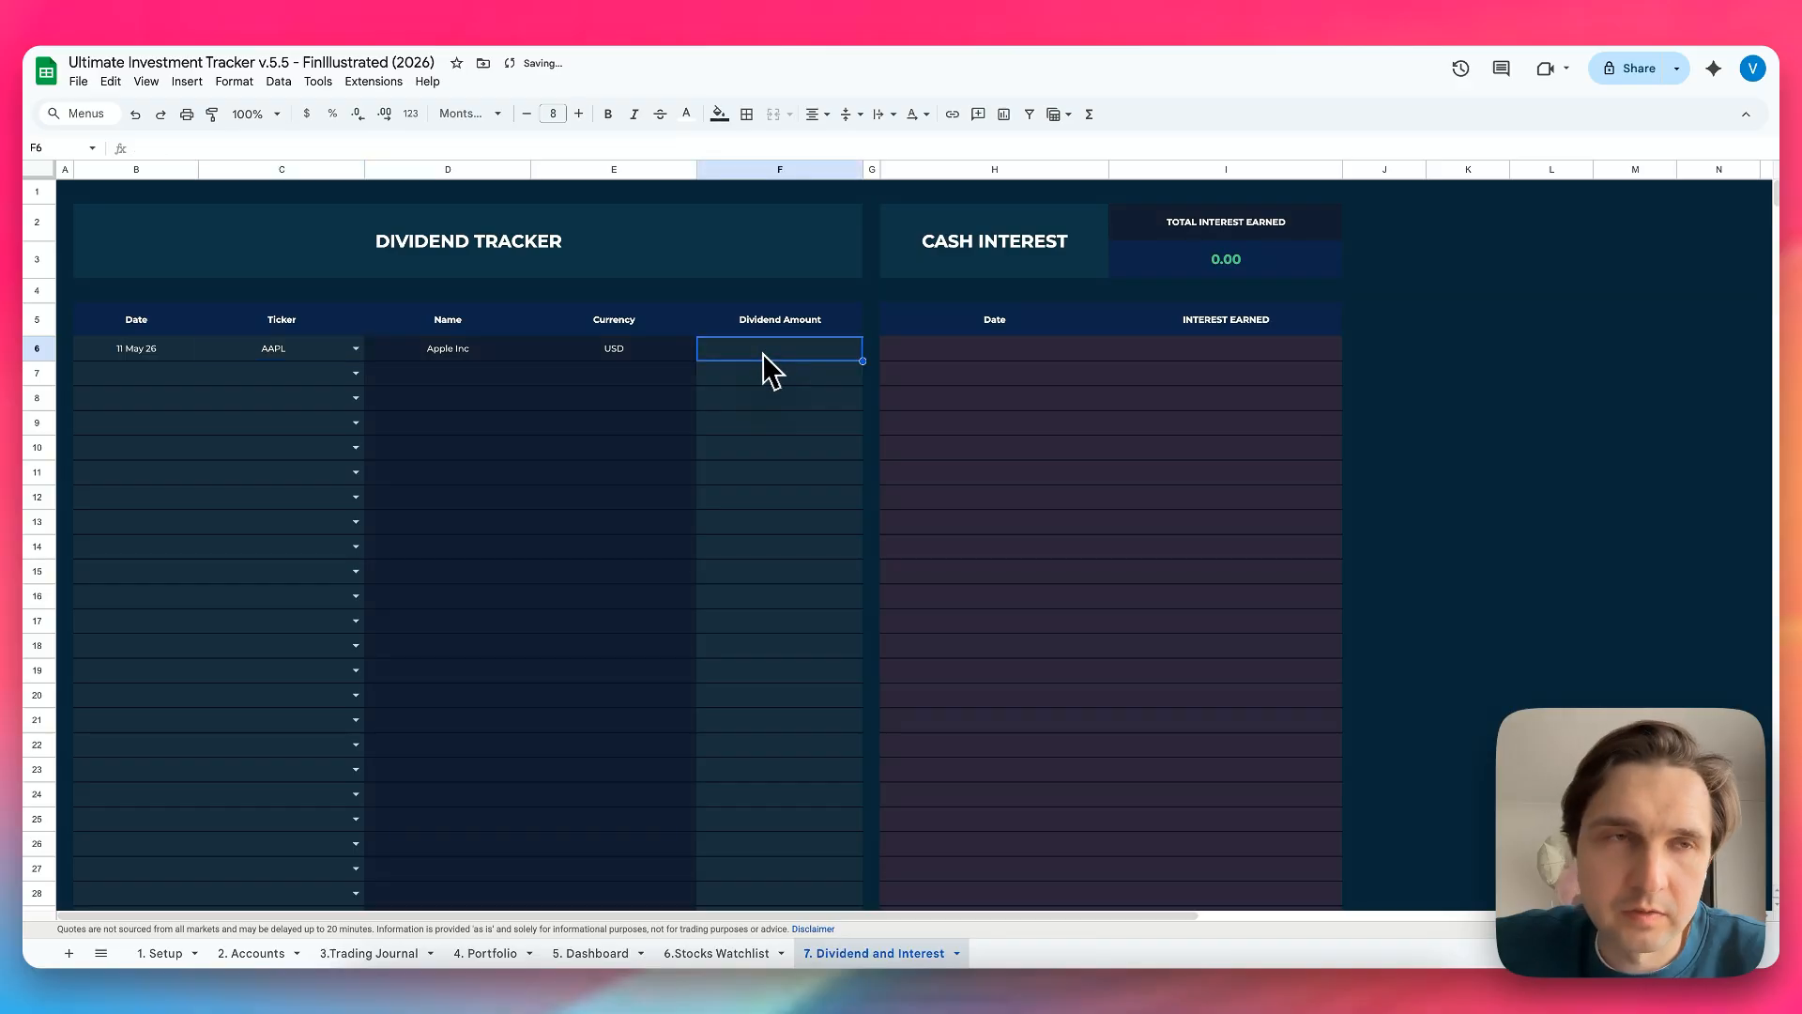
text(2)
key(Tab)
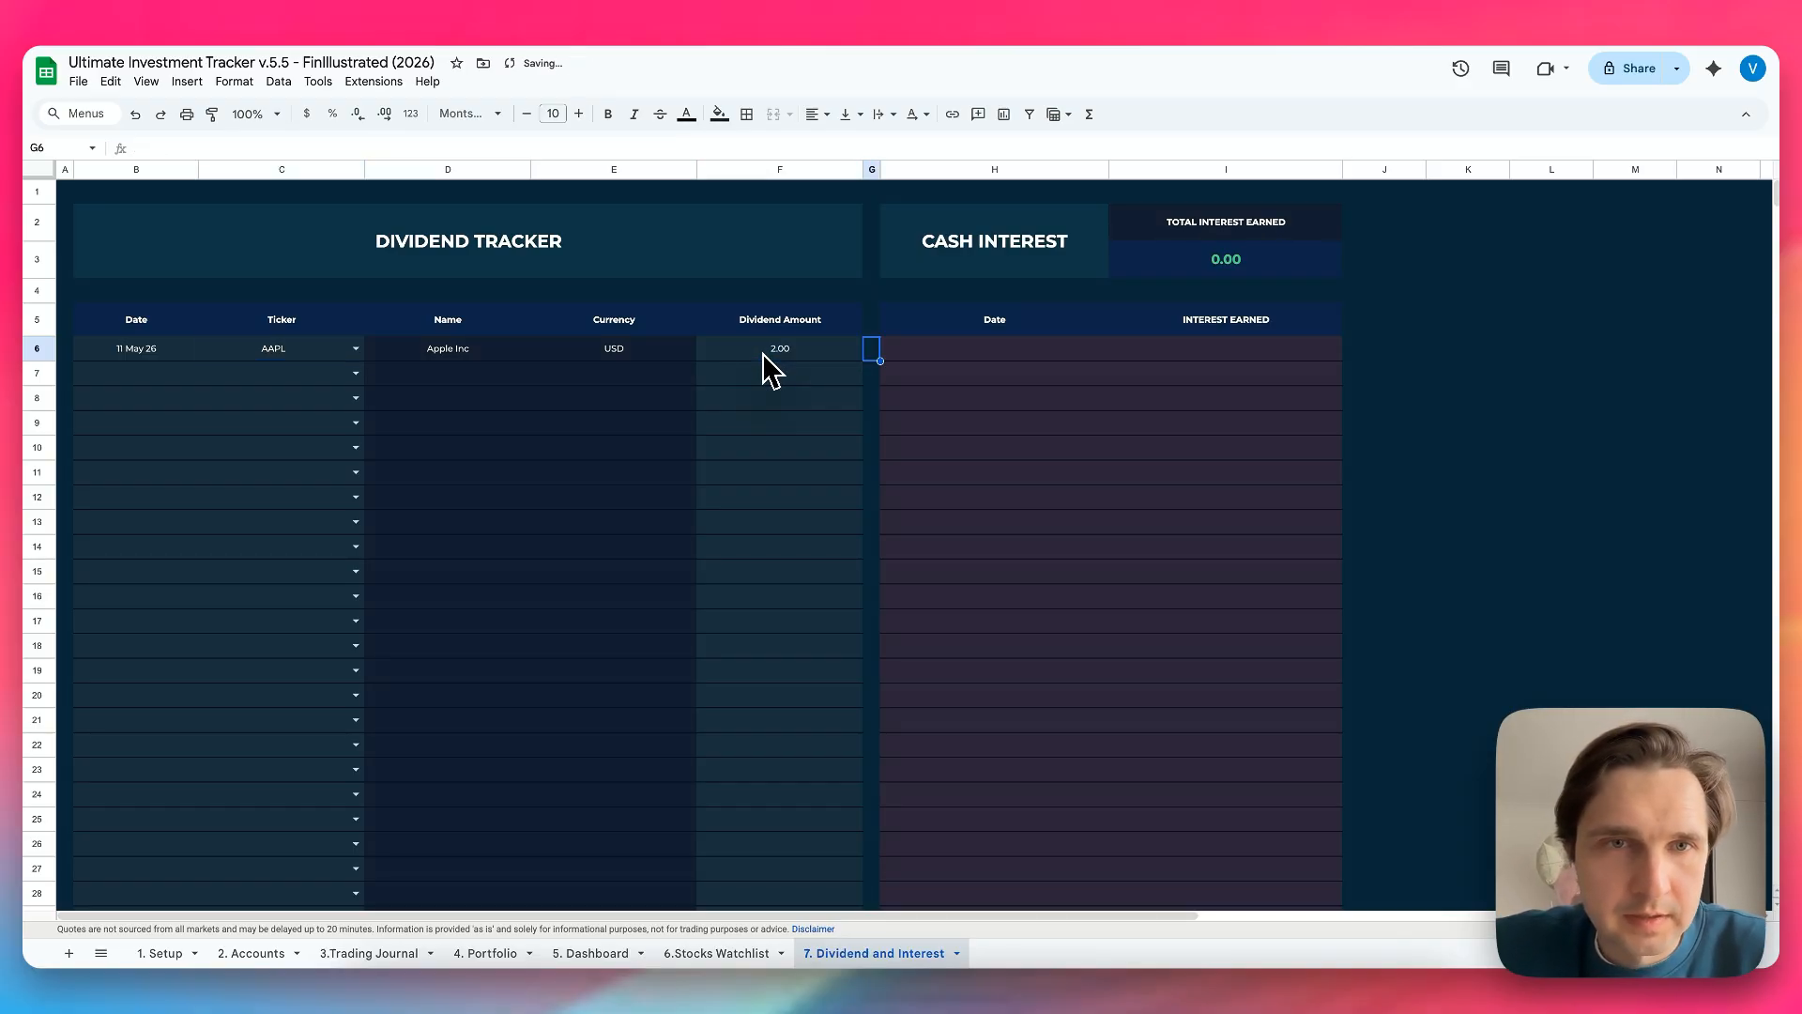
Record 5.00 of earned cash interest dated 11 May 26 in the Cash Interest table
key(Tab)
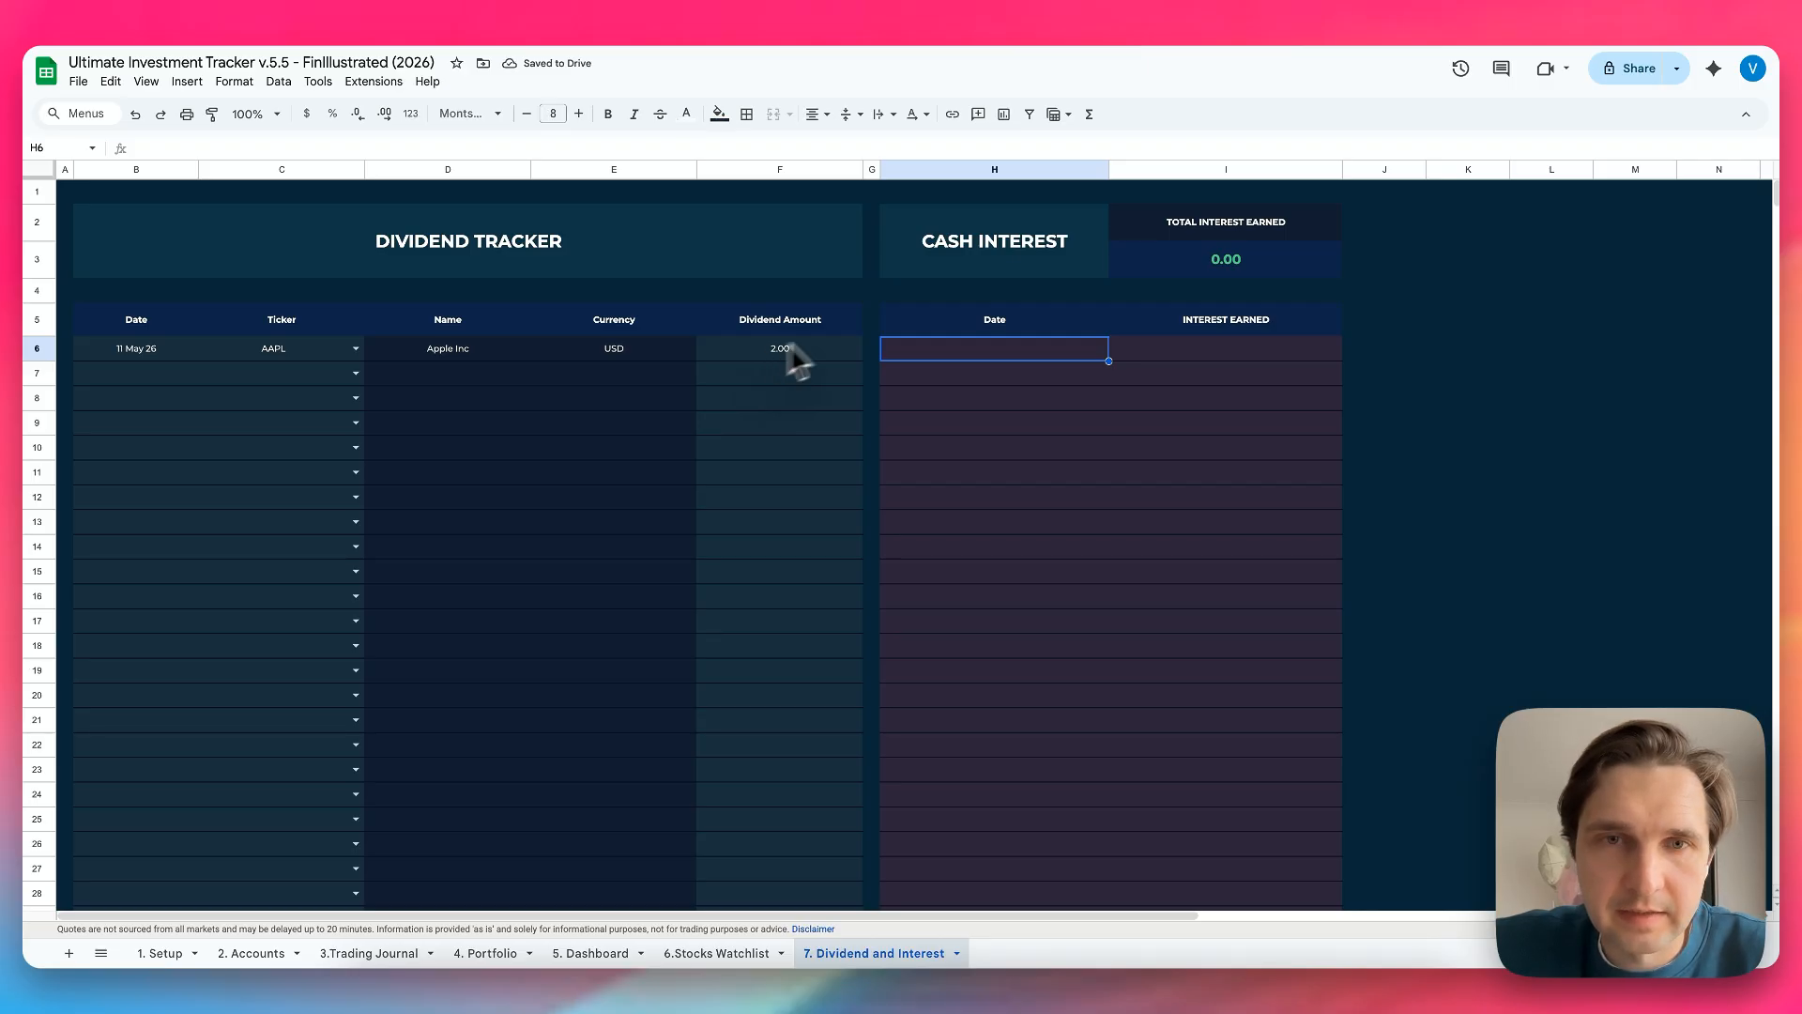
double_click(994, 357)
click(945, 475)
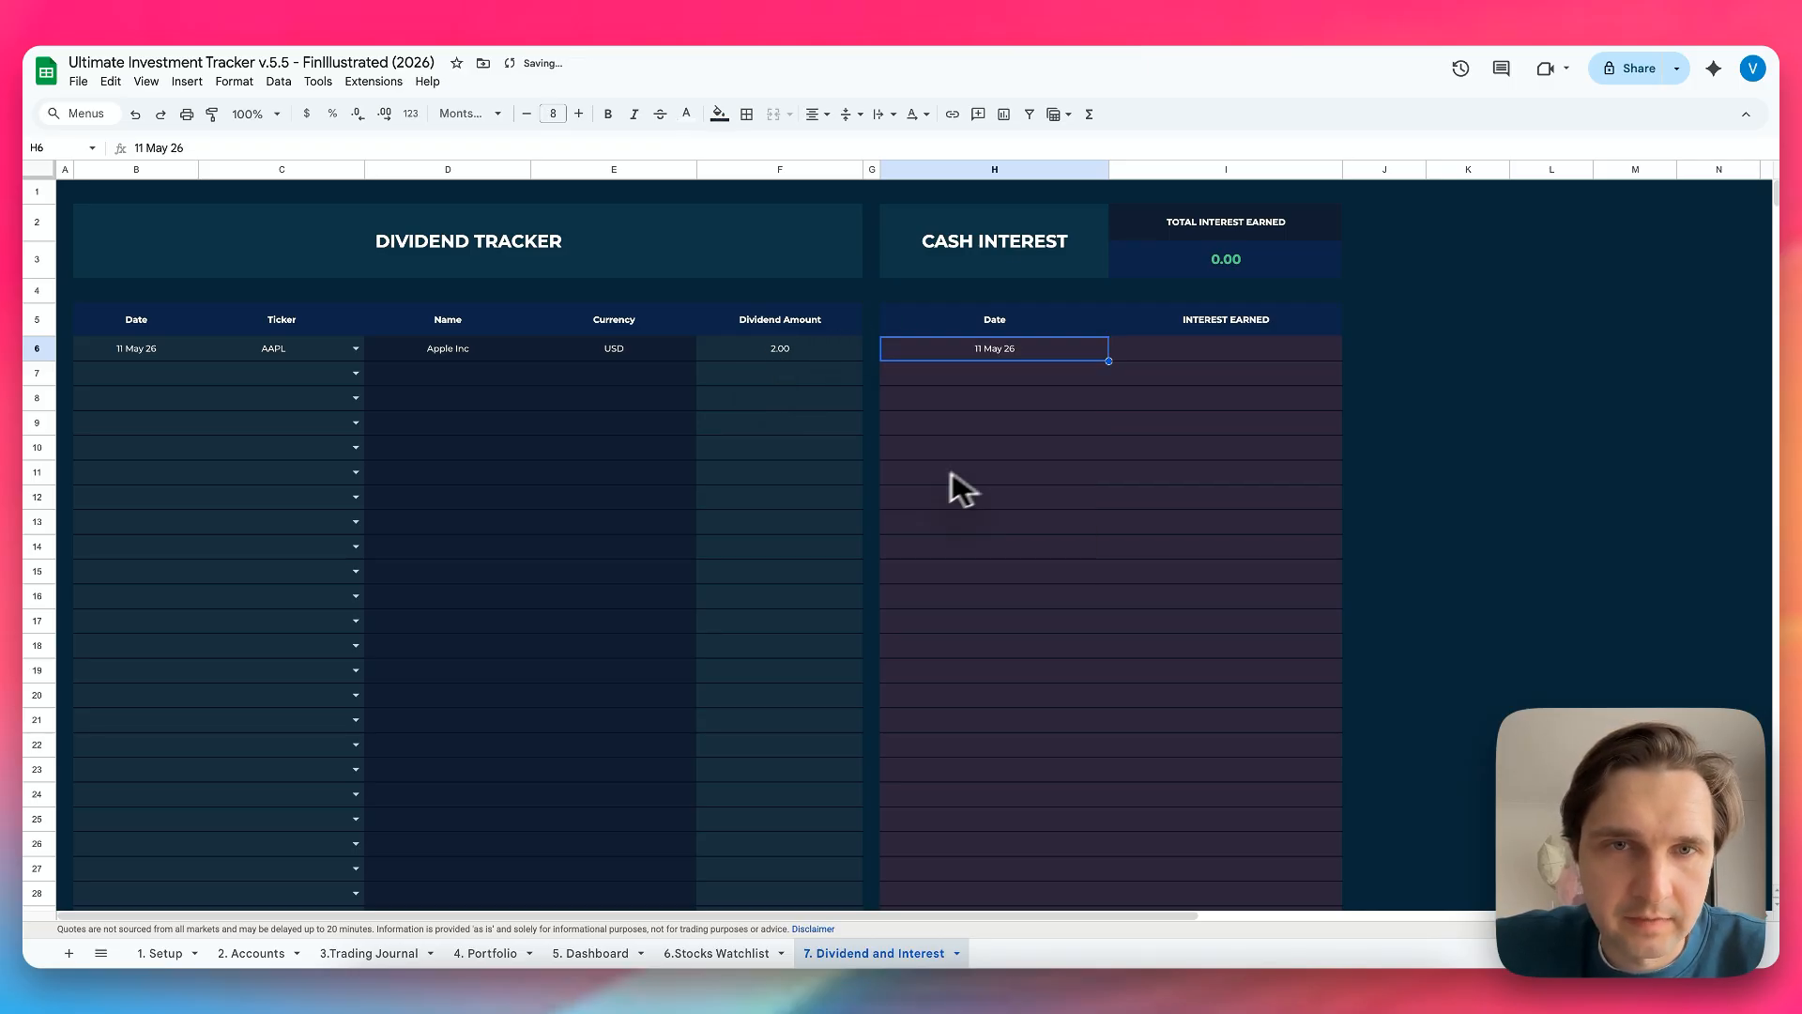
click(1212, 355)
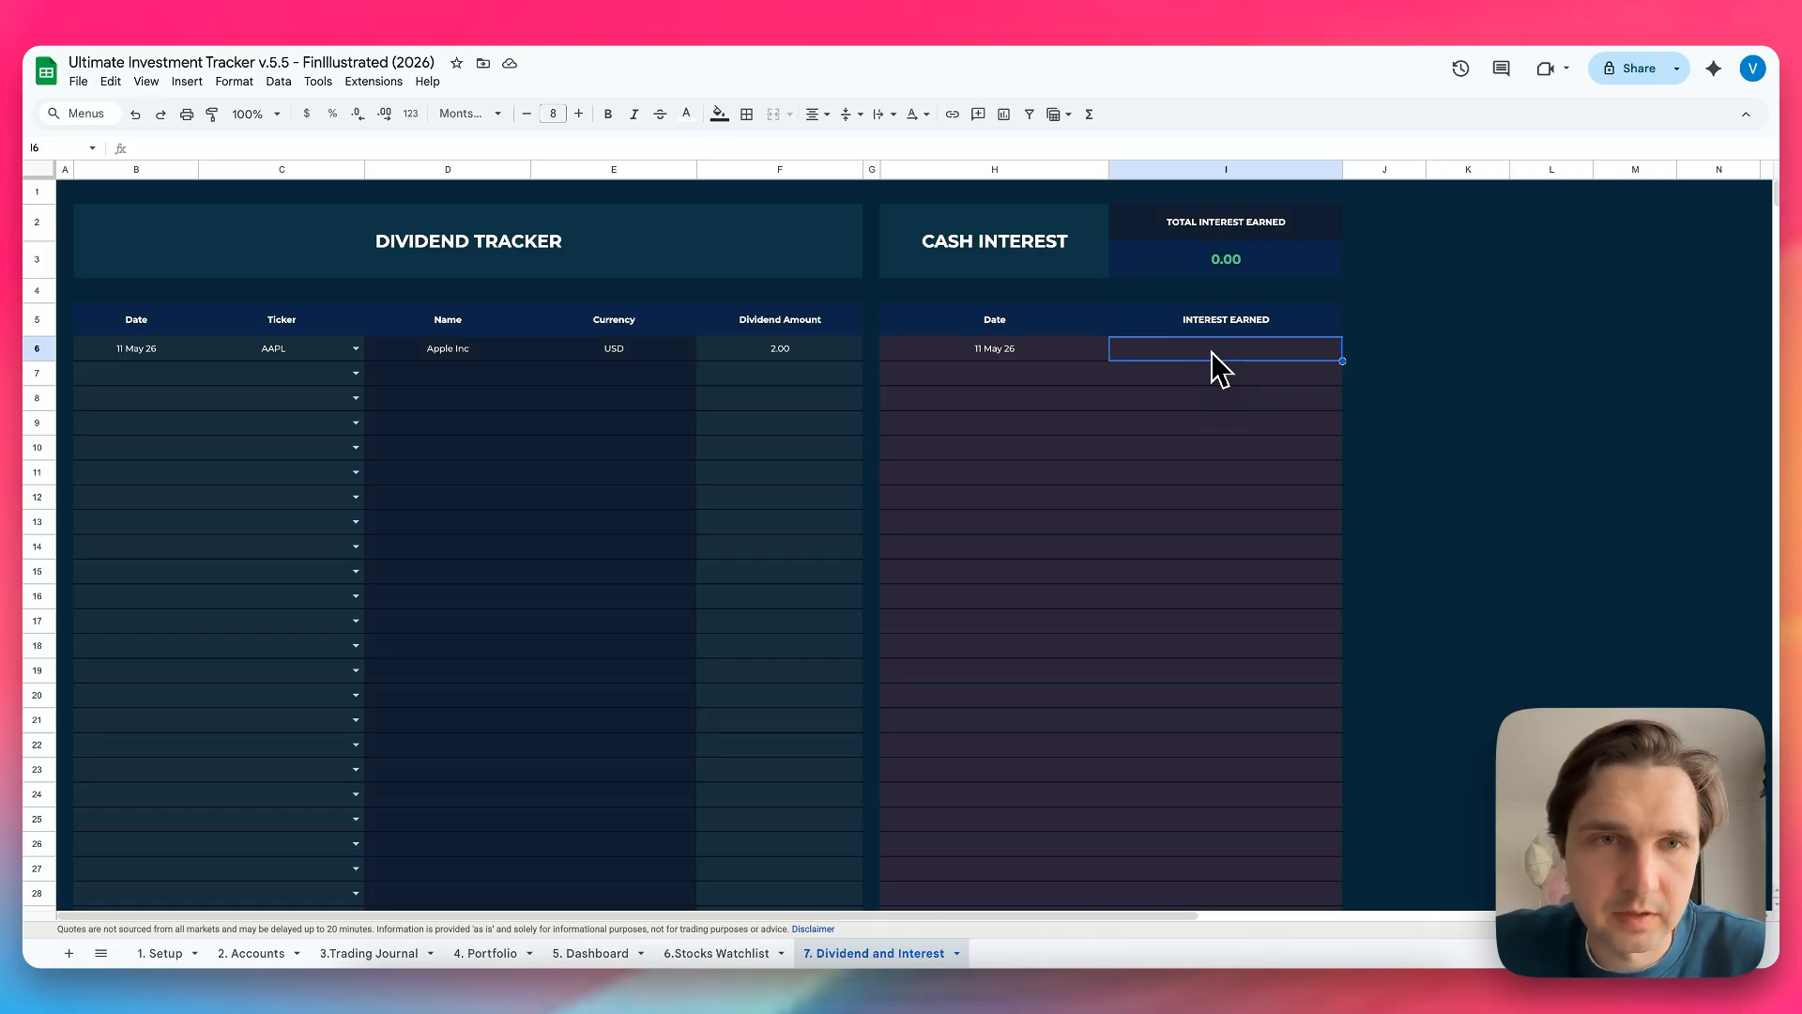
text(5)
key(Return)
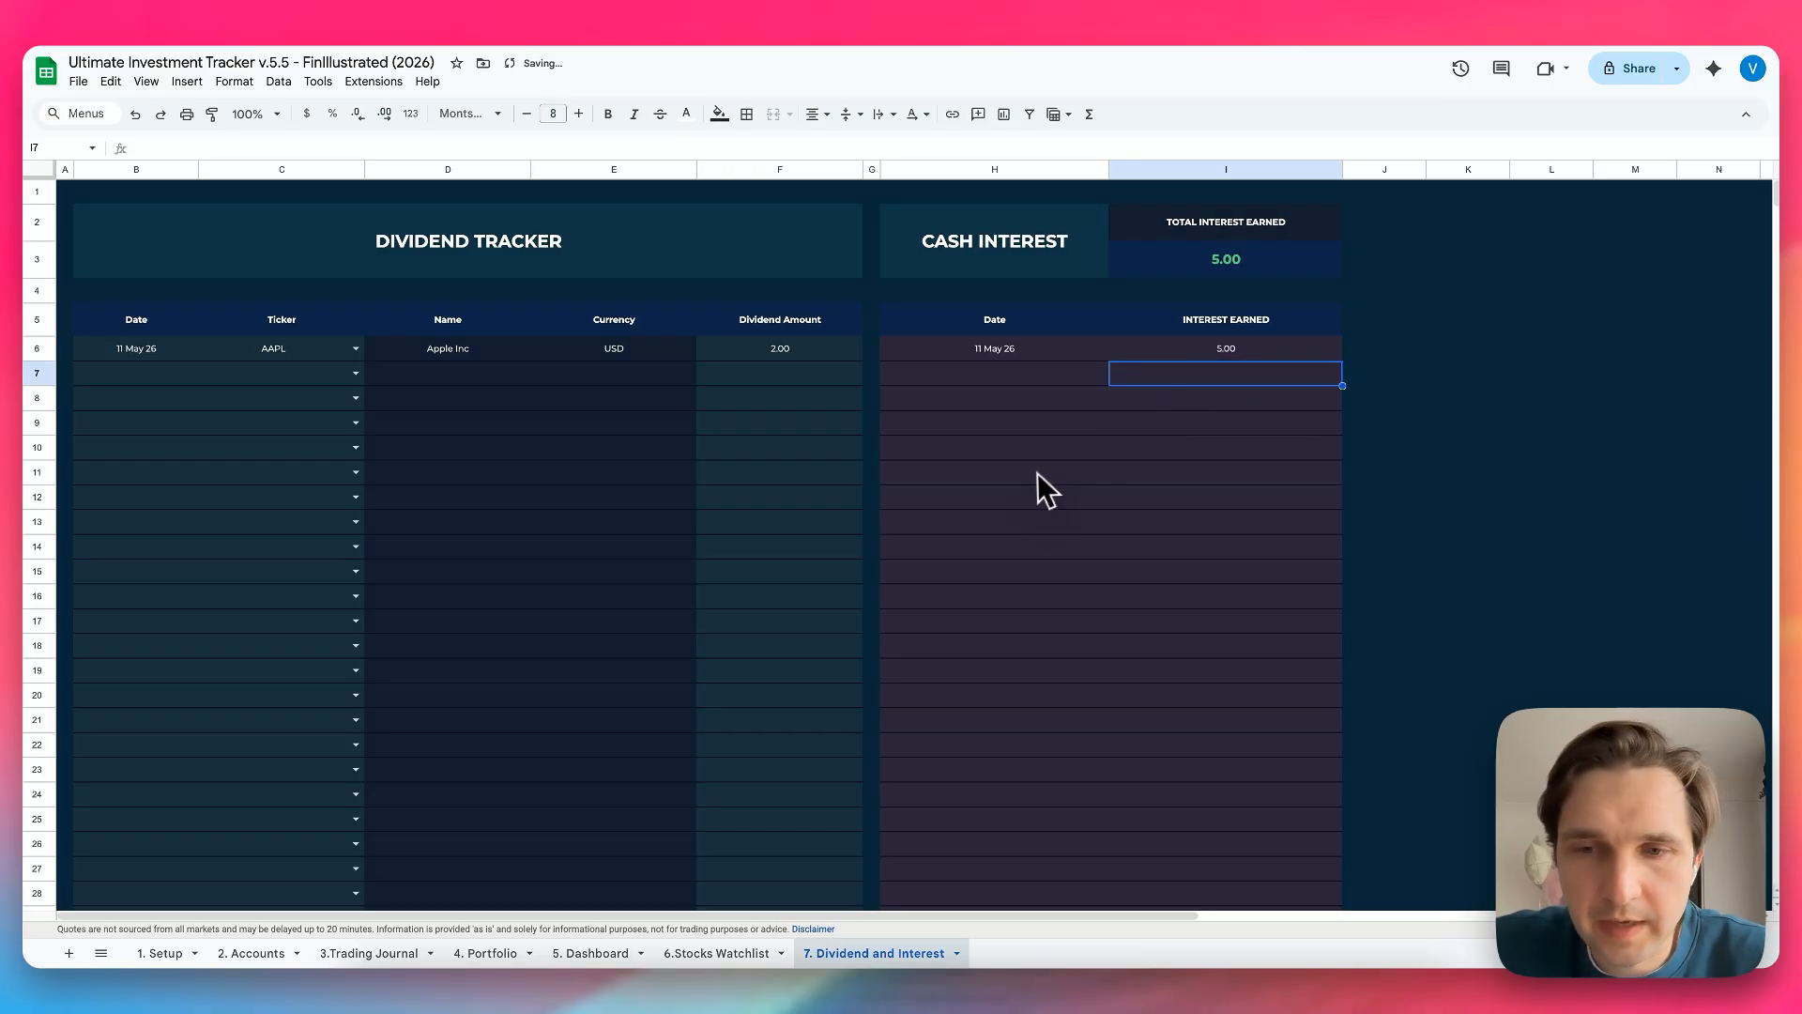
Check the interest and dividend figures on the Dashboard and Portfolio sheets, including AAPL's dividend formula, and look over the Setup sheet's lists
click(590, 953)
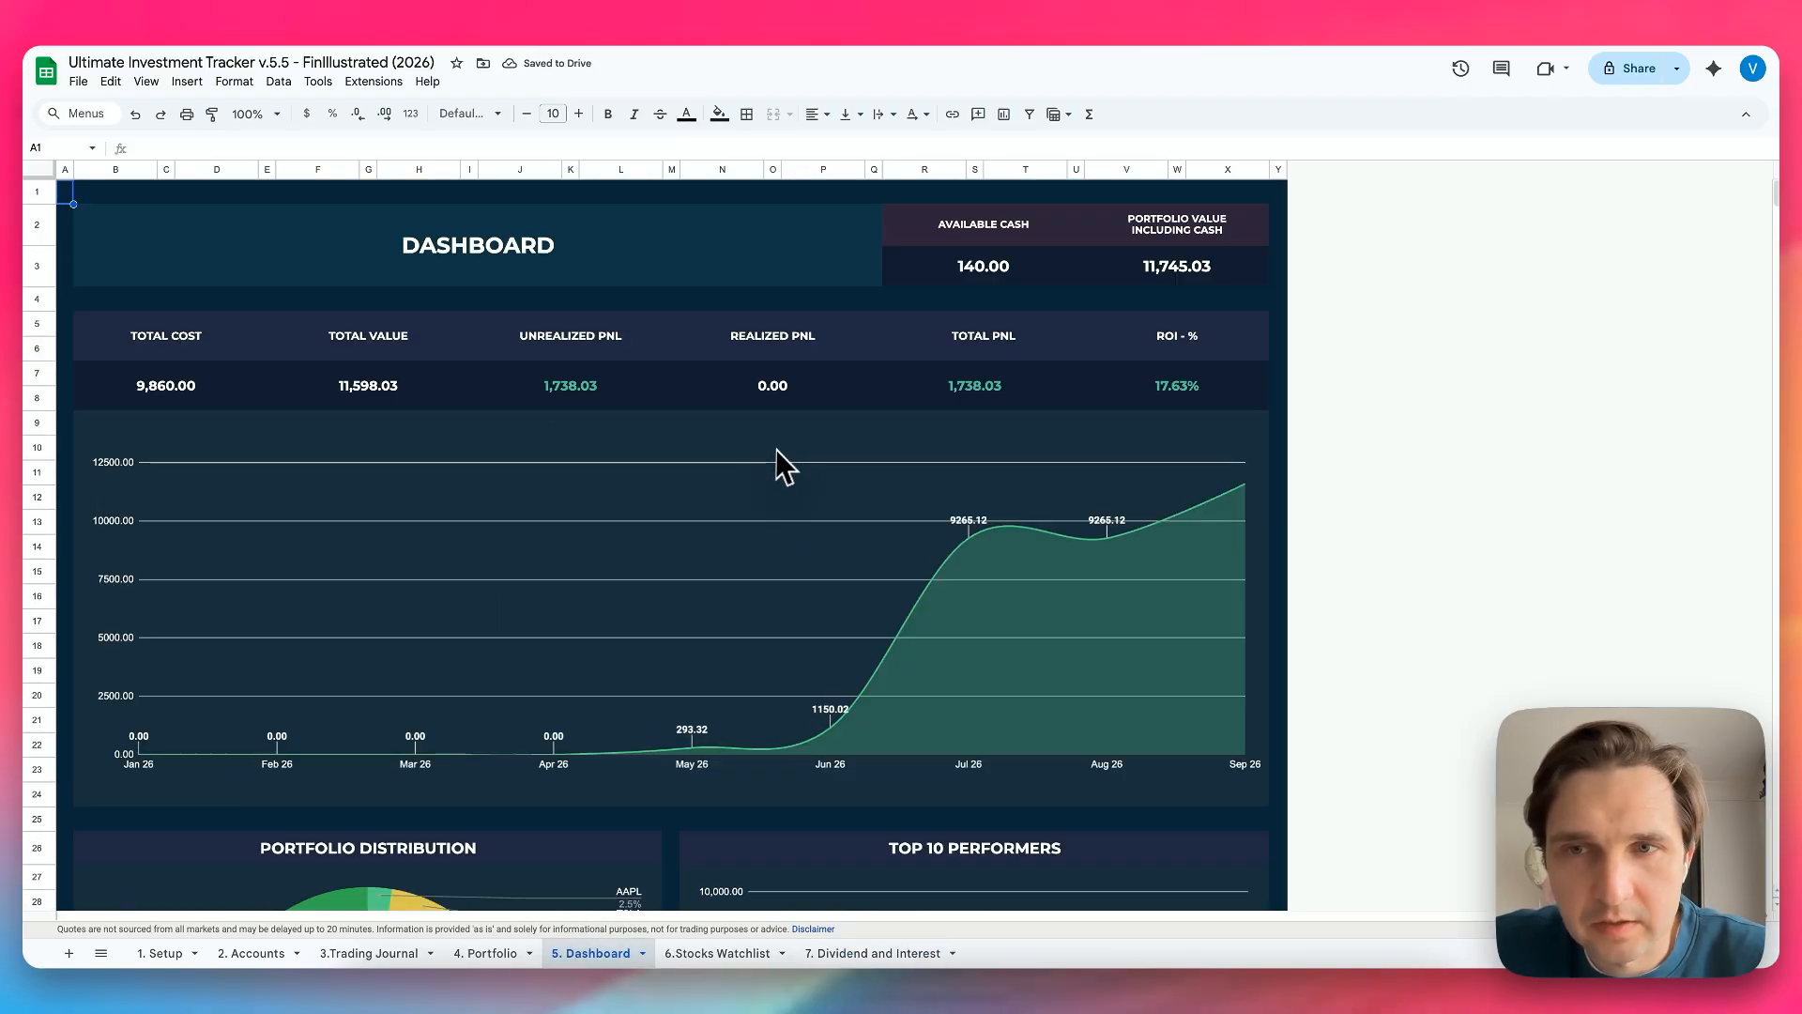
click(485, 953)
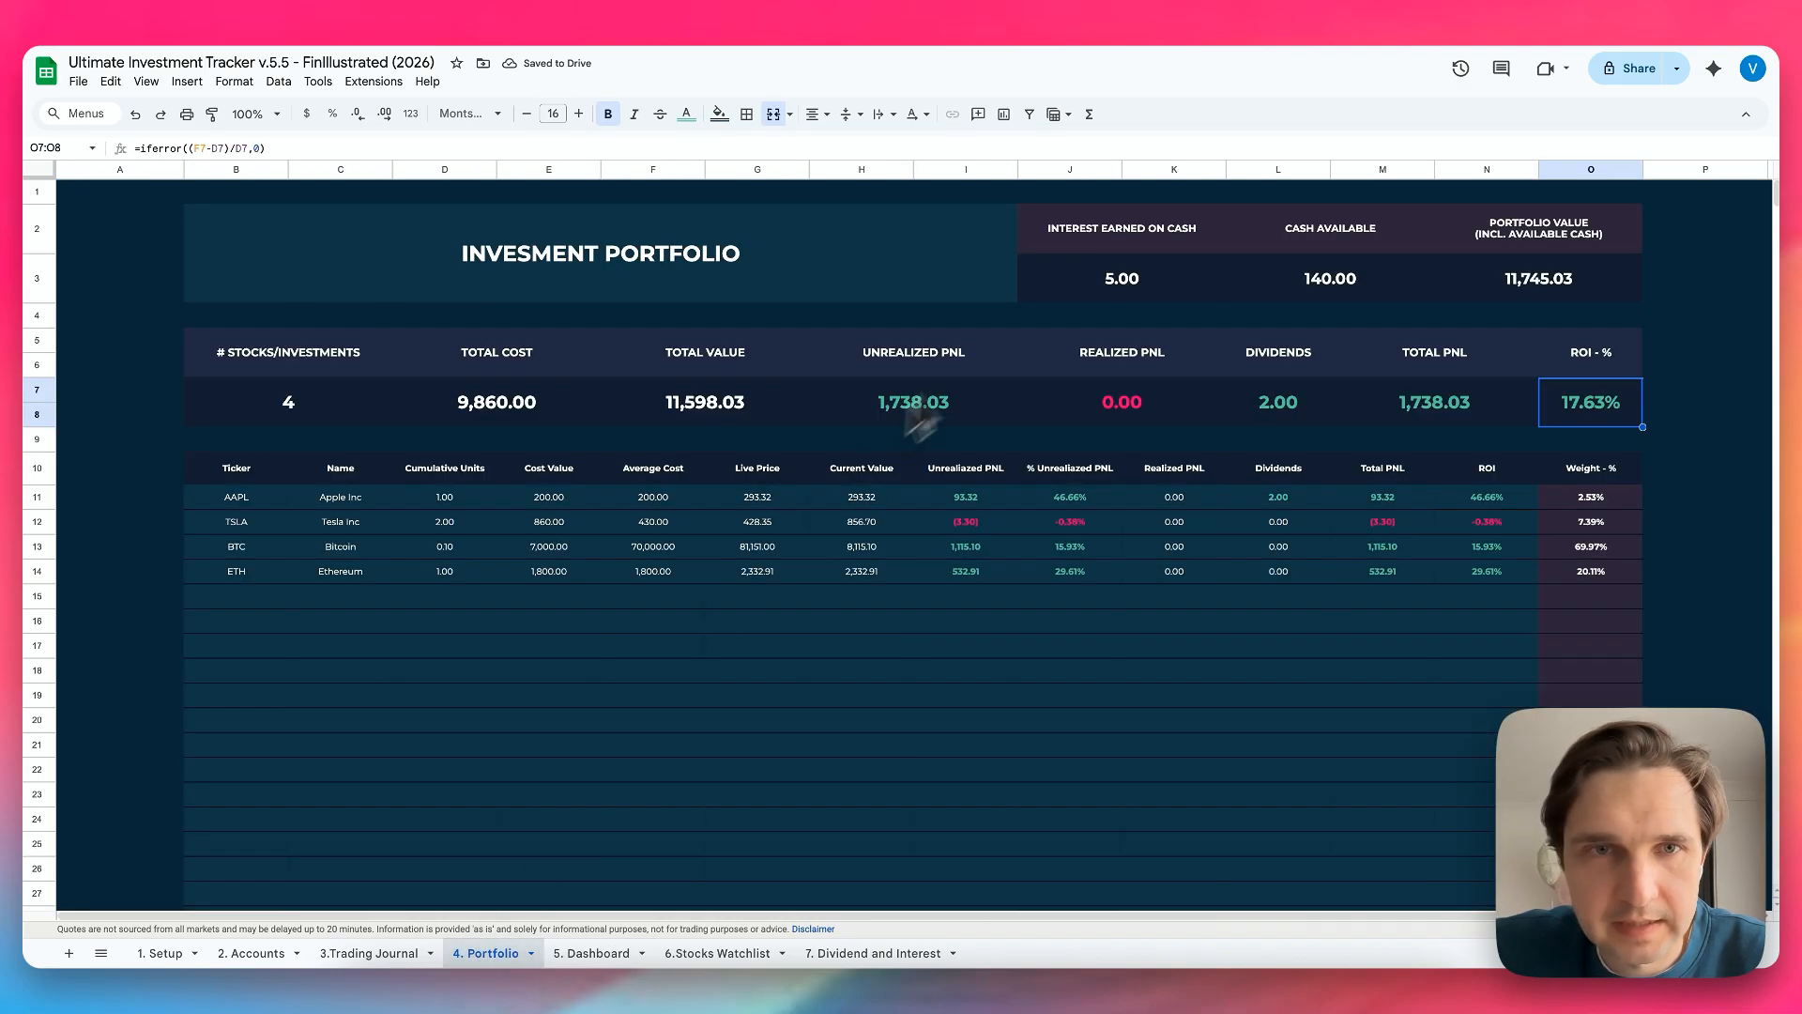
click(1147, 267)
click(1287, 497)
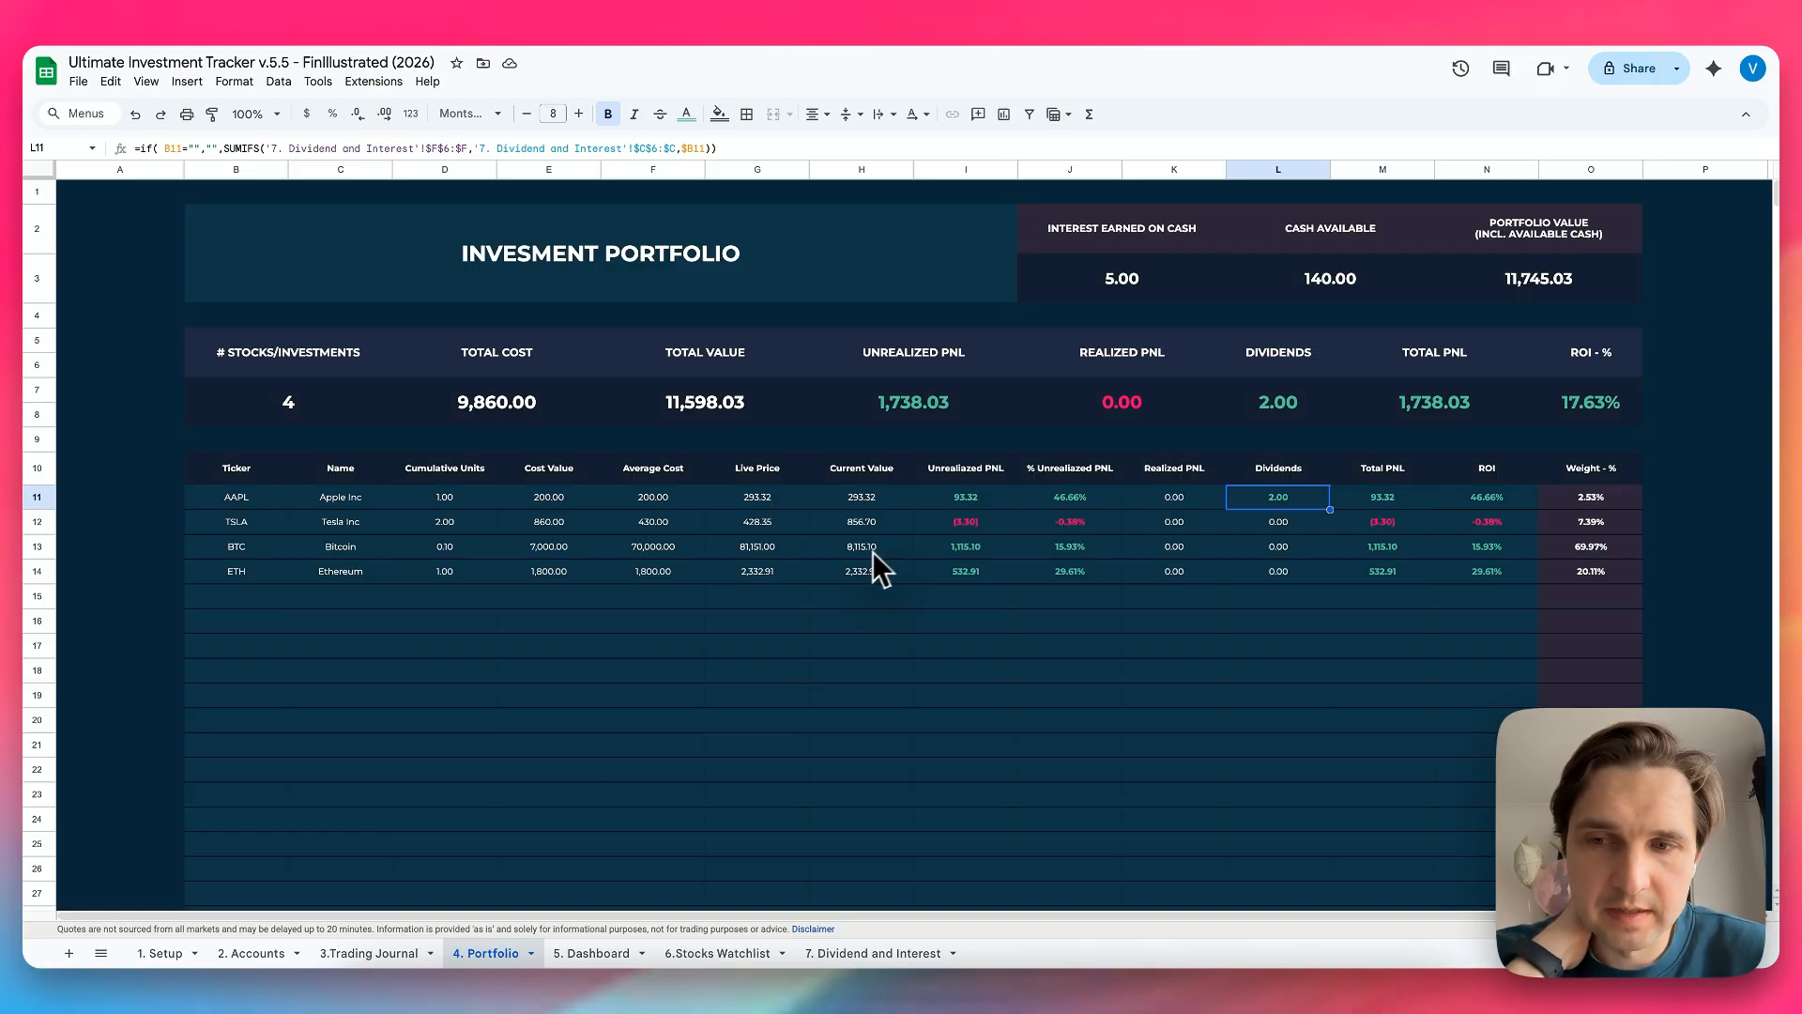
click(169, 954)
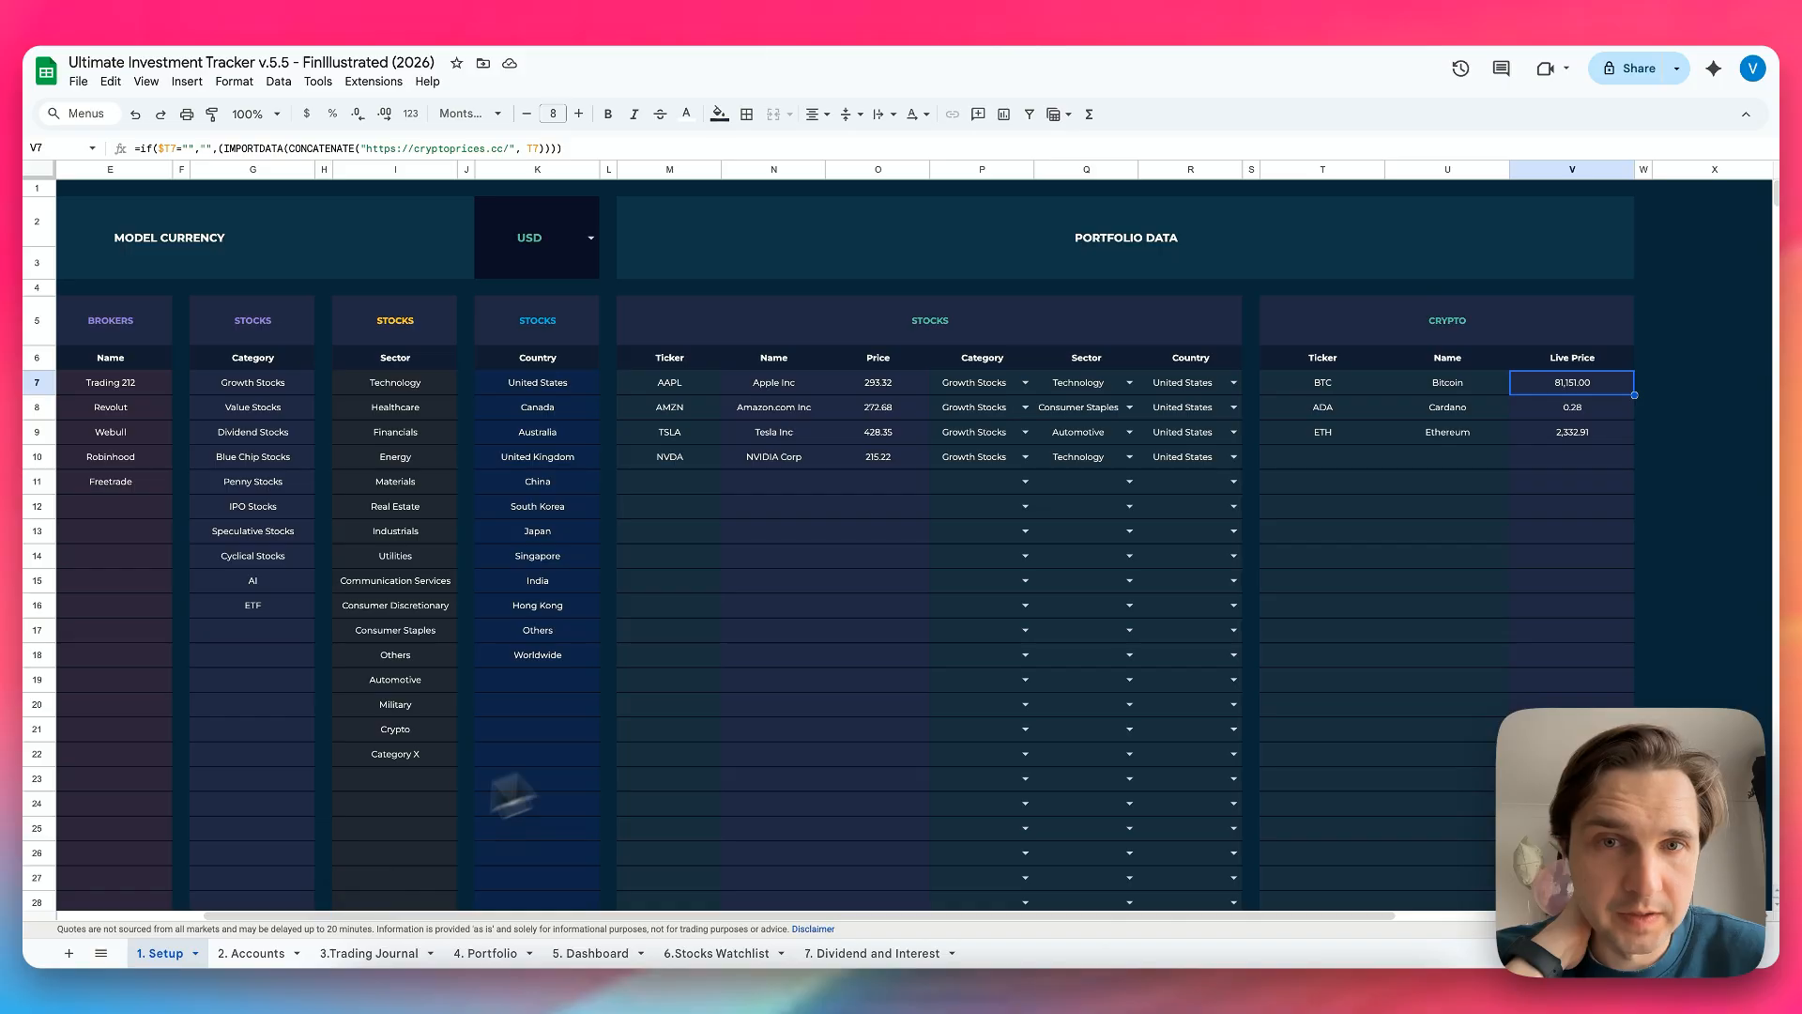
scroll(657, 713, left, 5)
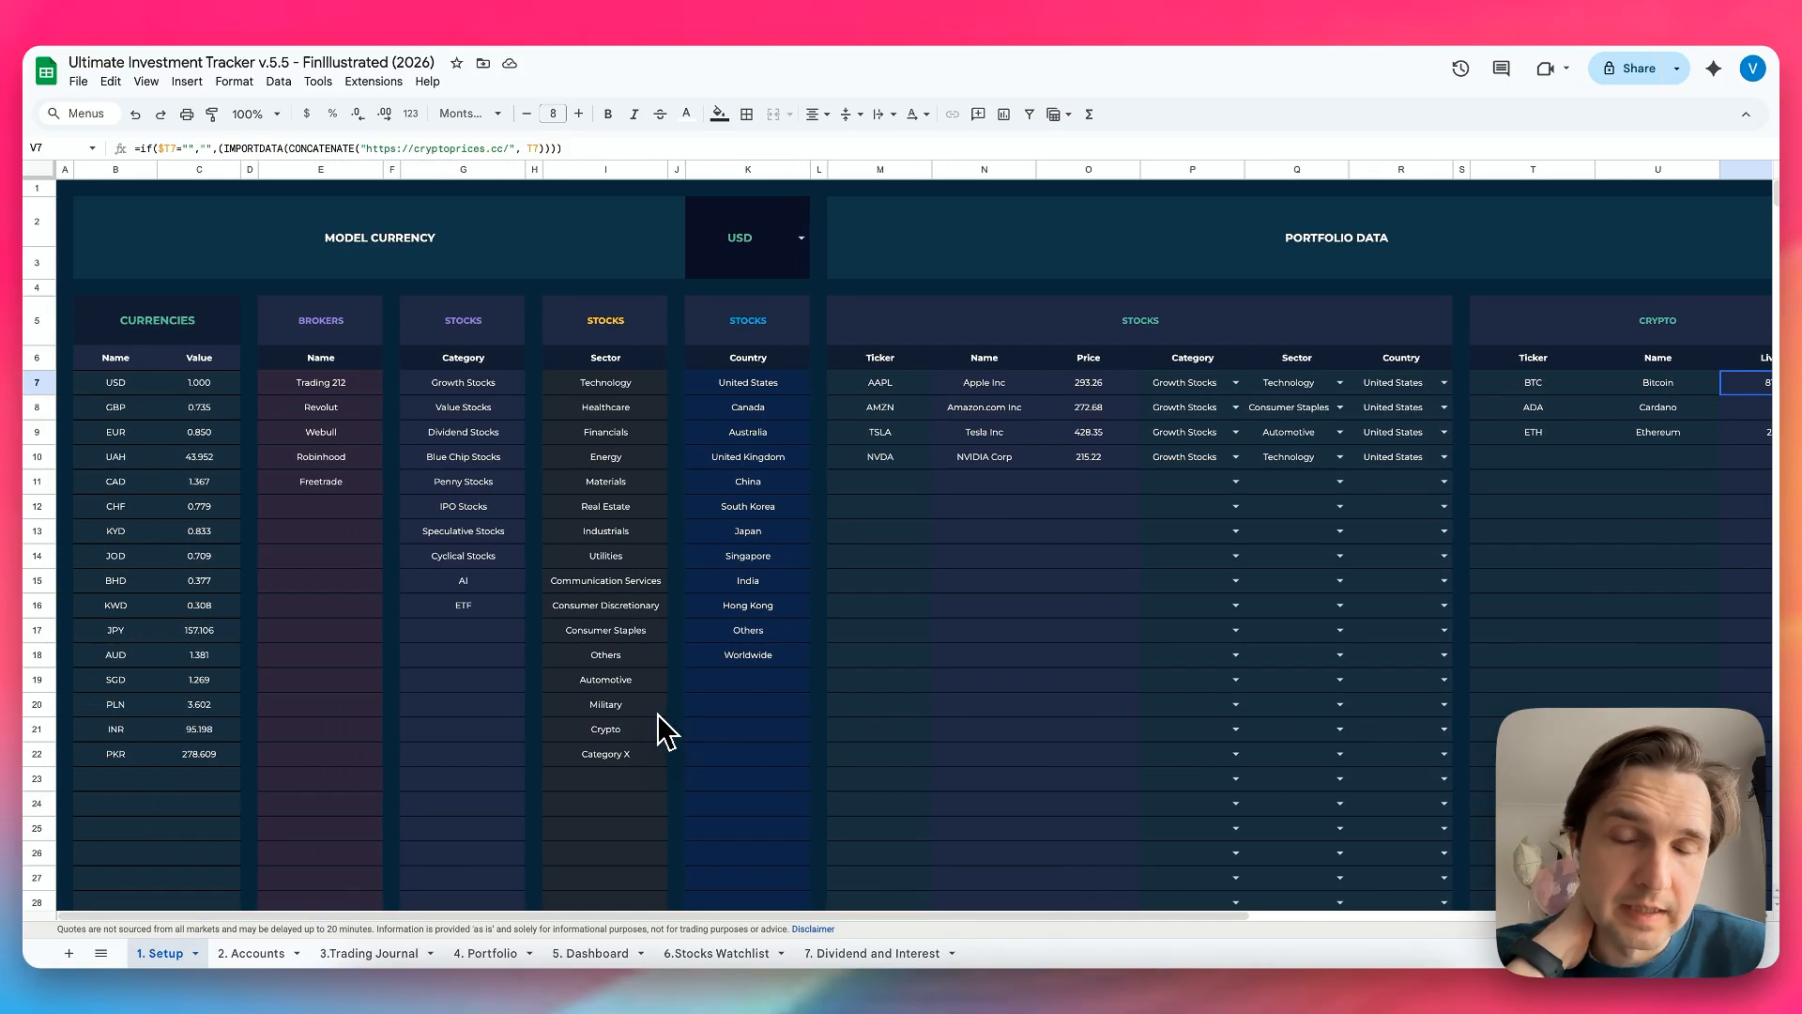